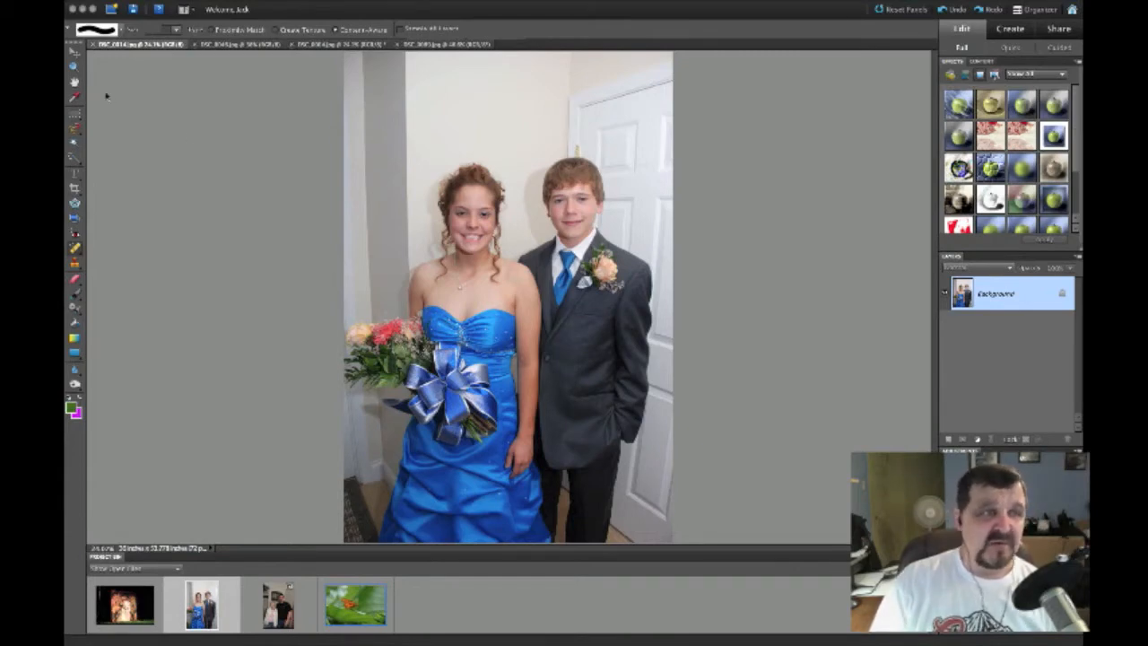
# Paint along the edge of the wall shadow beside the boy's head with the Spot Healing Brush at 40 px.
pyautogui.press('z')
pyautogui.moveTo(401, 147); pyautogui.dragTo(543, 310)
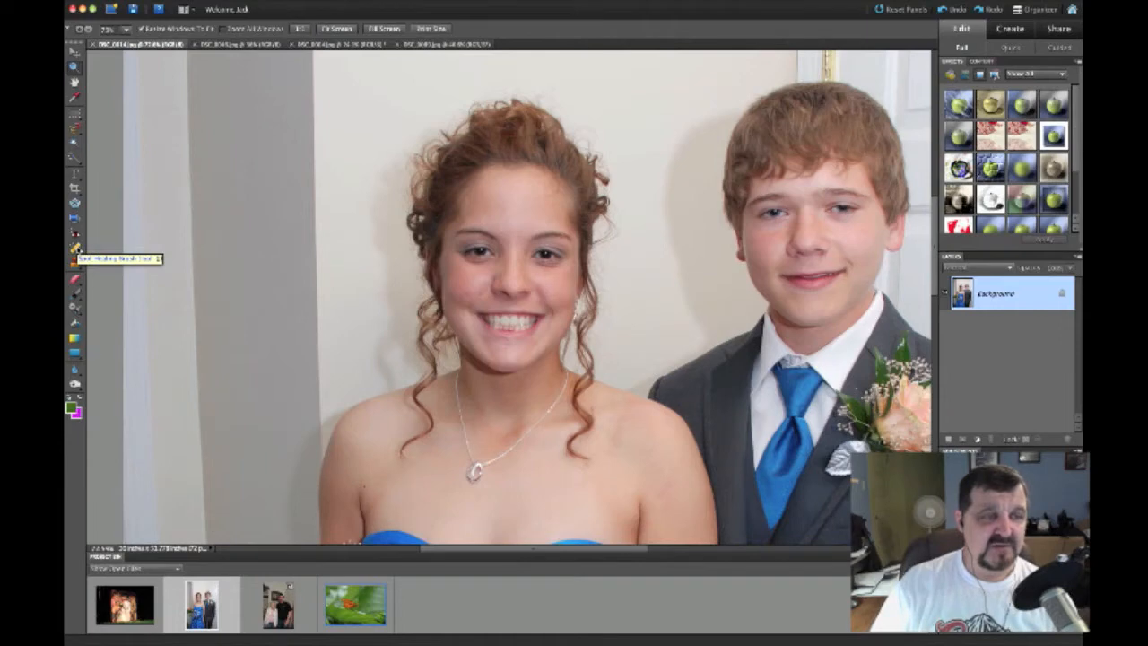
pyautogui.click(76, 249)
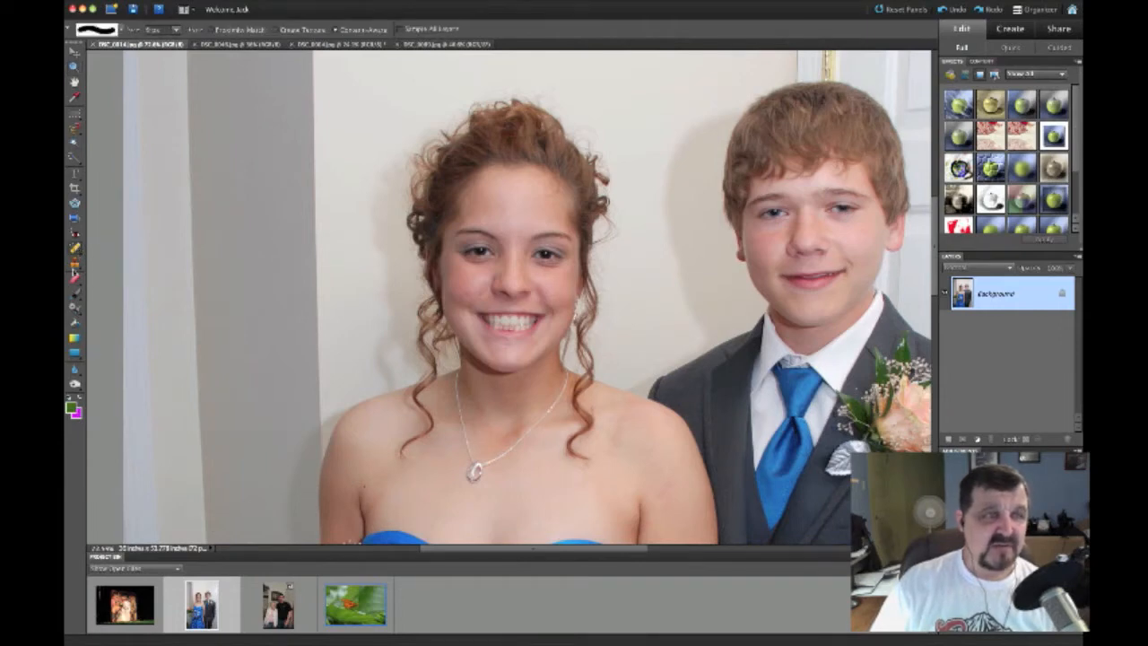
pyautogui.click(76, 266)
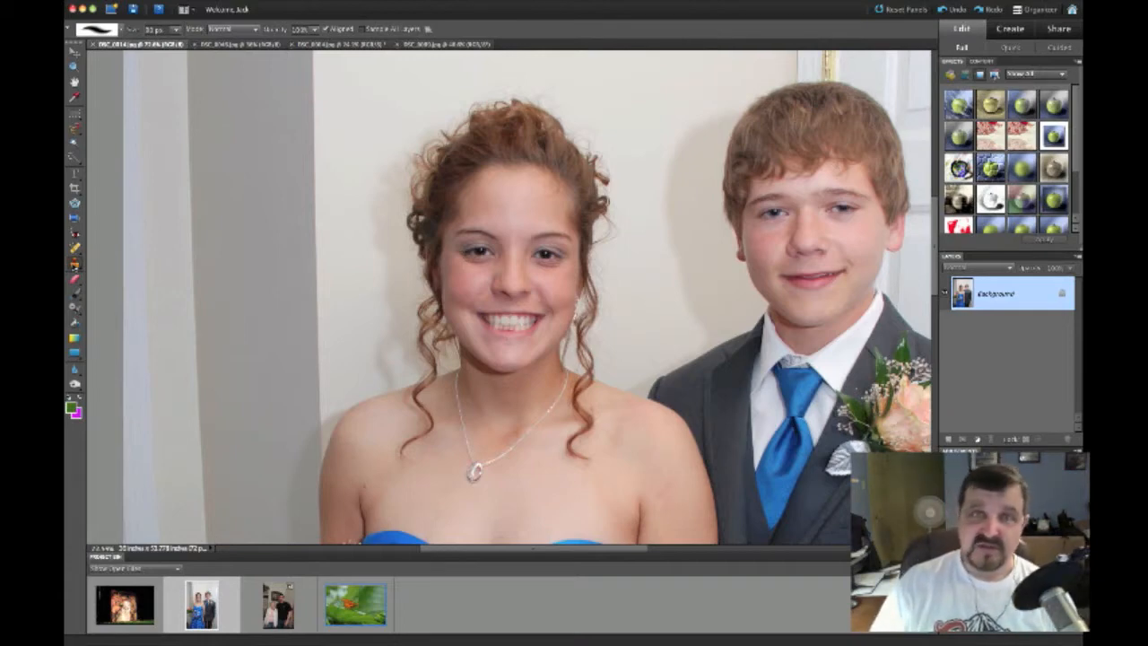
pyautogui.click(75, 249)
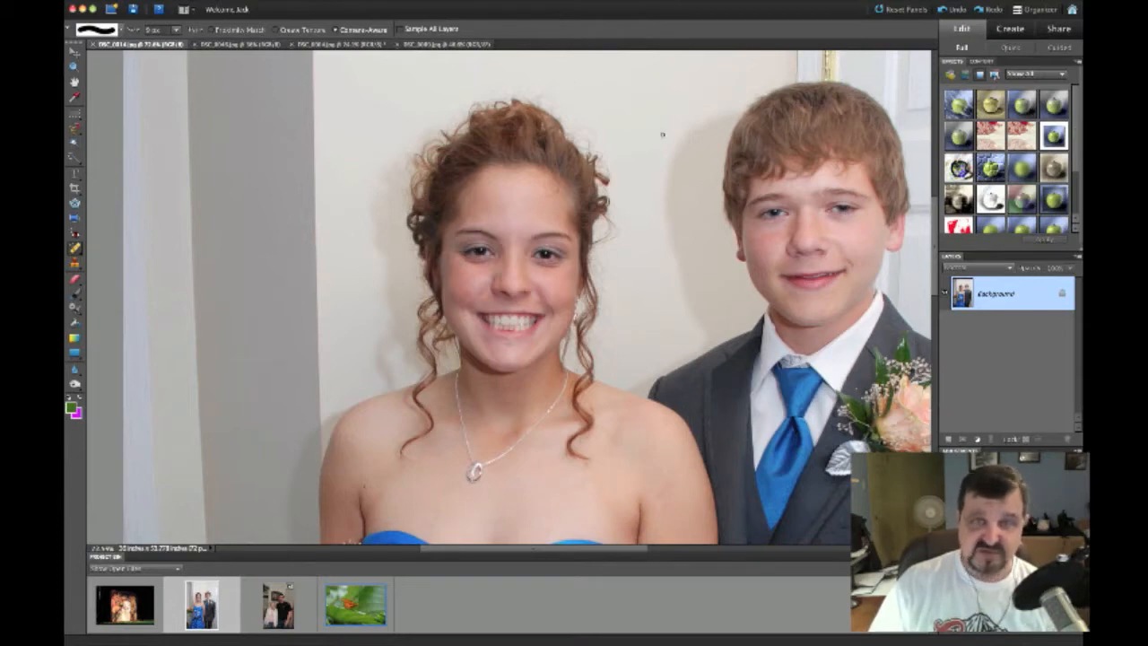
pyautogui.press(']')
pyautogui.press(']')
pyautogui.press(']')
pyautogui.press(']')
pyautogui.press(']')
pyautogui.press(']')
pyautogui.press(']')
pyautogui.moveTo(675, 115); pyautogui.dragTo(671, 215)
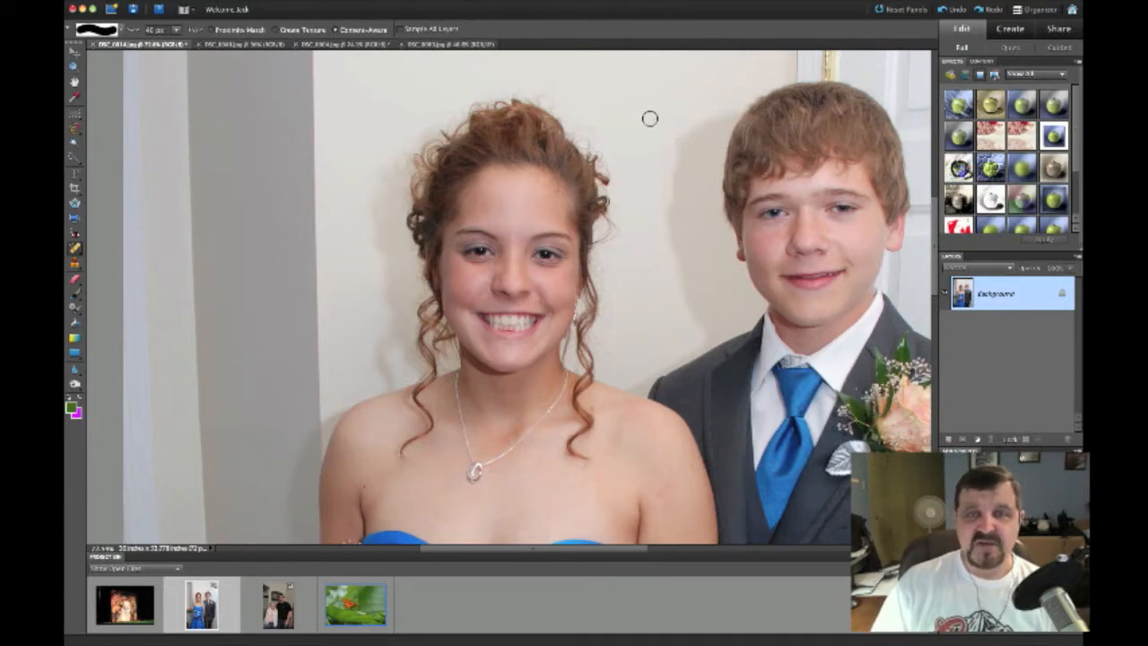
pyautogui.moveTo(662, 134); pyautogui.dragTo(665, 201)
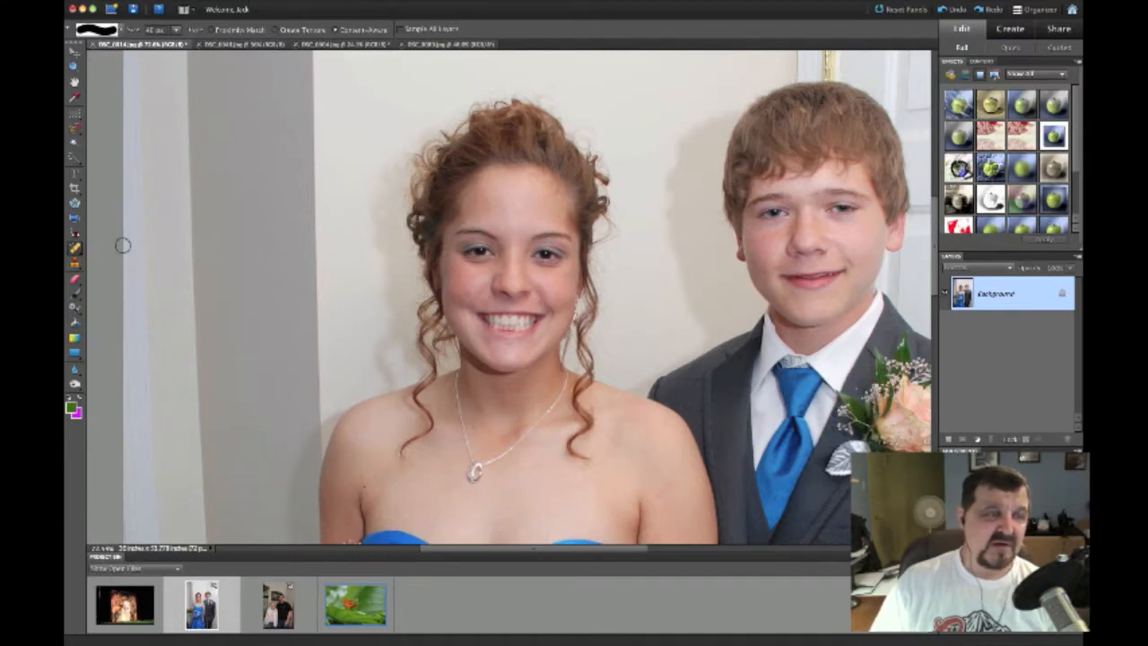
# Sample clean wall with the Clone Stamp and paint it over the shadow edge between the two heads.
pyautogui.press('s')
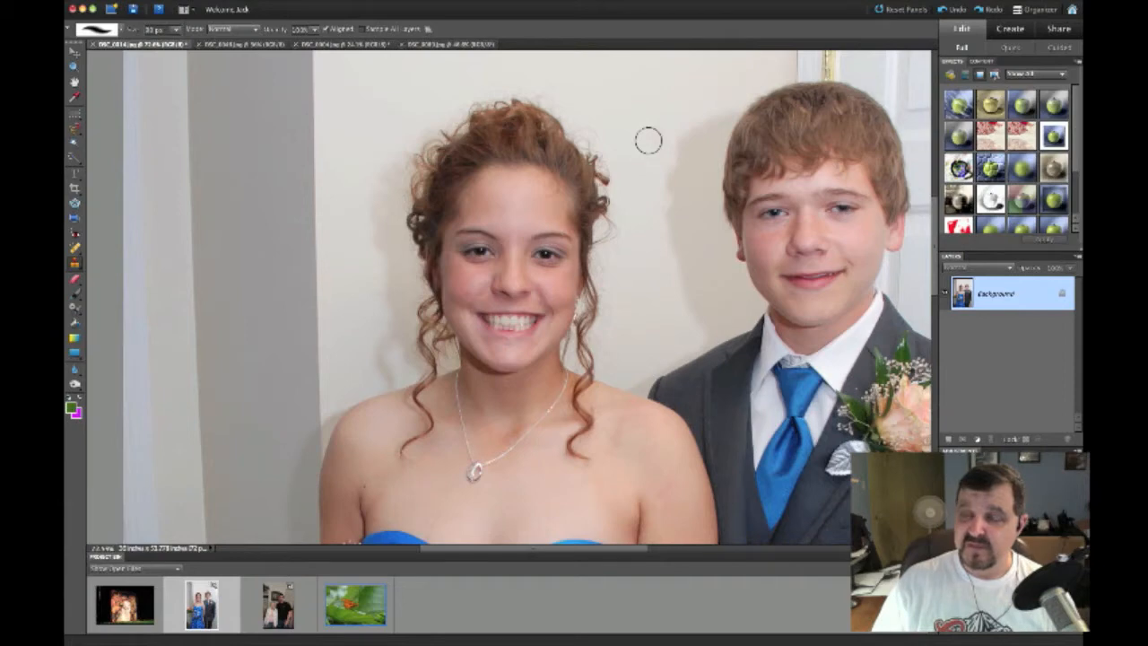
pyautogui.keyDown('alt'); pyautogui.click(648, 141); pyautogui.keyUp('alt')
pyautogui.moveTo(660, 161); pyautogui.dragTo(679, 266)
pyautogui.moveTo(680, 111); pyautogui.dragTo(679, 195)
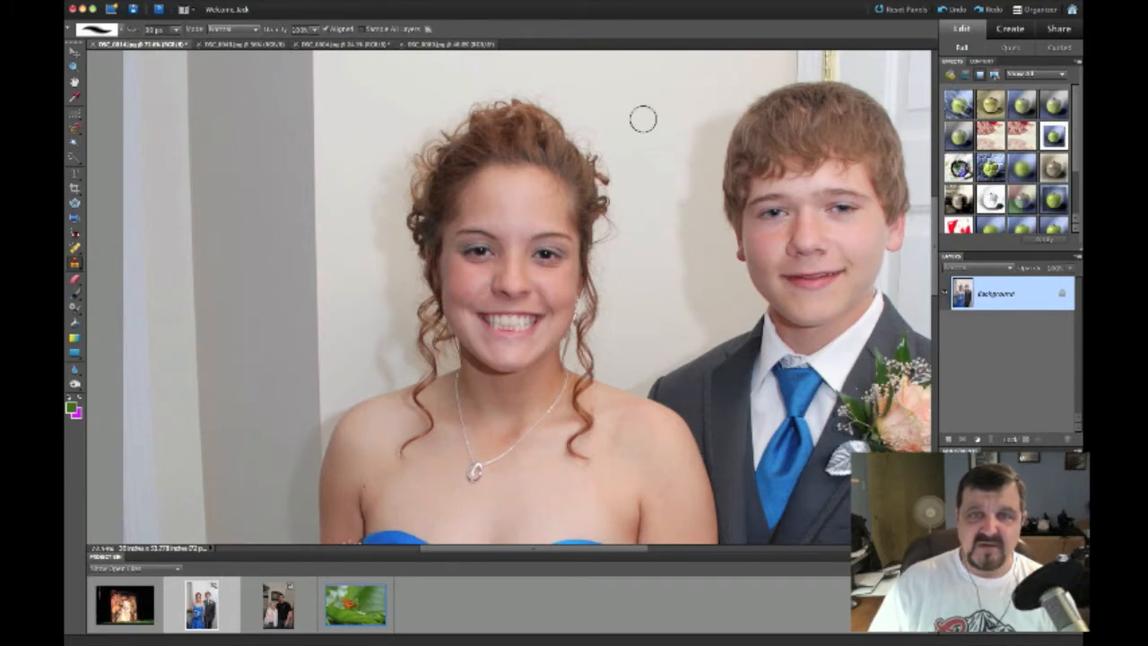
# Enlarge the Clone Stamp brush to 150 px and clone clean wall over the shadow beside the boy's hair and cheek.
pyautogui.press(']')
pyautogui.press(']')
pyautogui.press(']')
pyautogui.press(']')
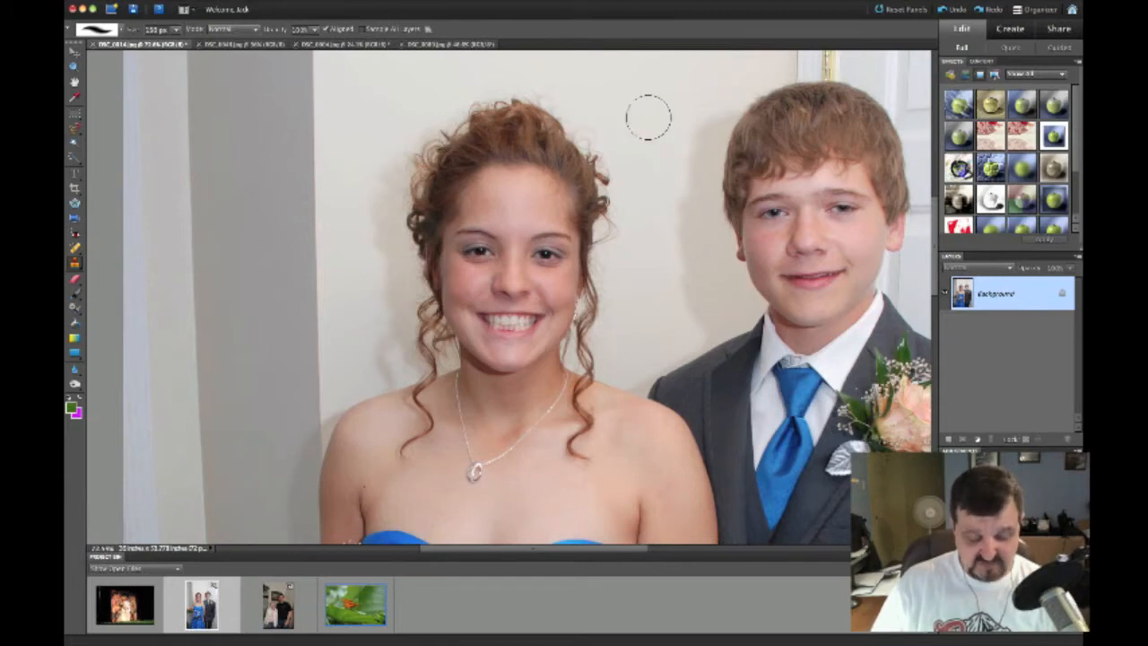
pyautogui.keyDown('alt'); pyautogui.click(676, 89); pyautogui.keyUp('alt')
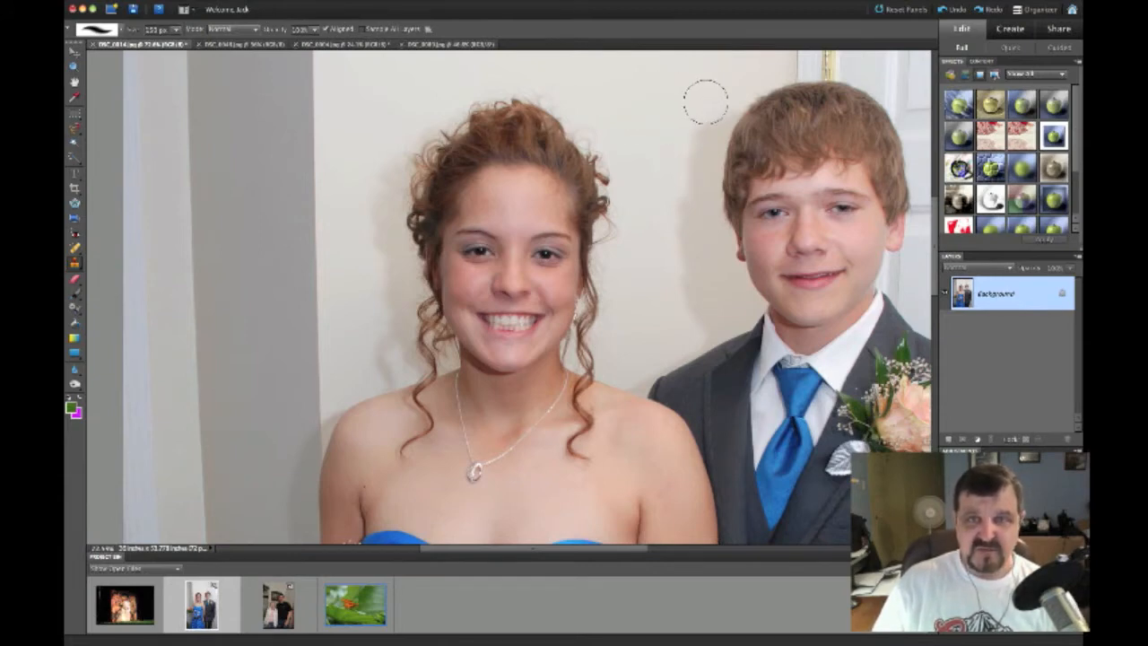
pyautogui.moveTo(700, 143); pyautogui.dragTo(684, 224)
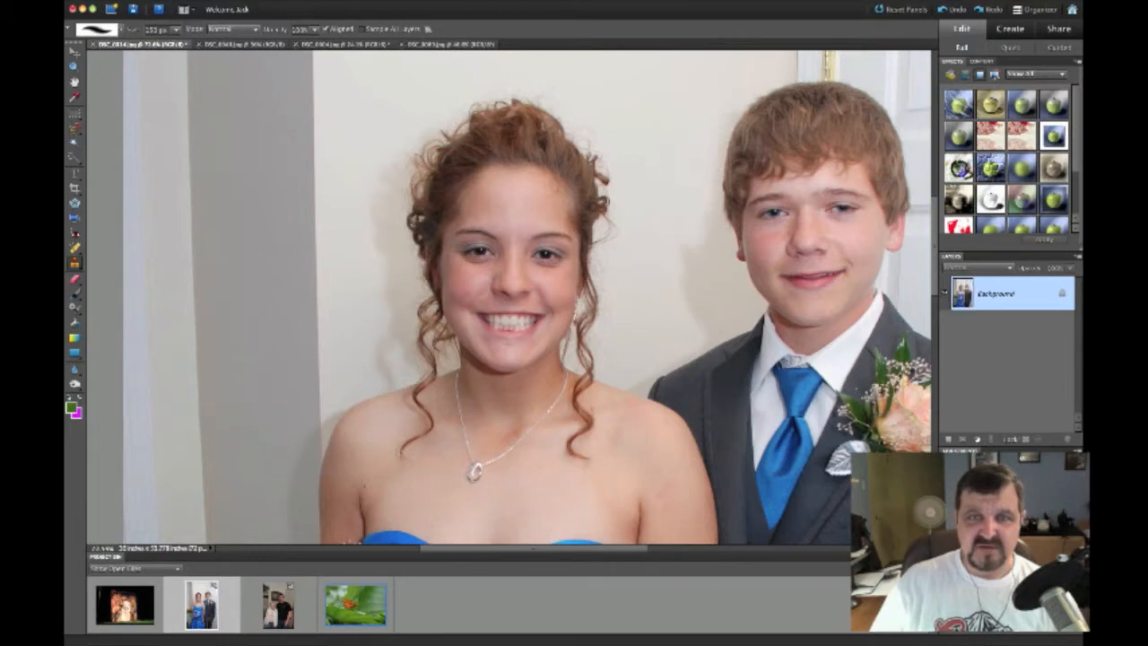
pyautogui.moveTo(685, 280); pyautogui.dragTo(697, 308)
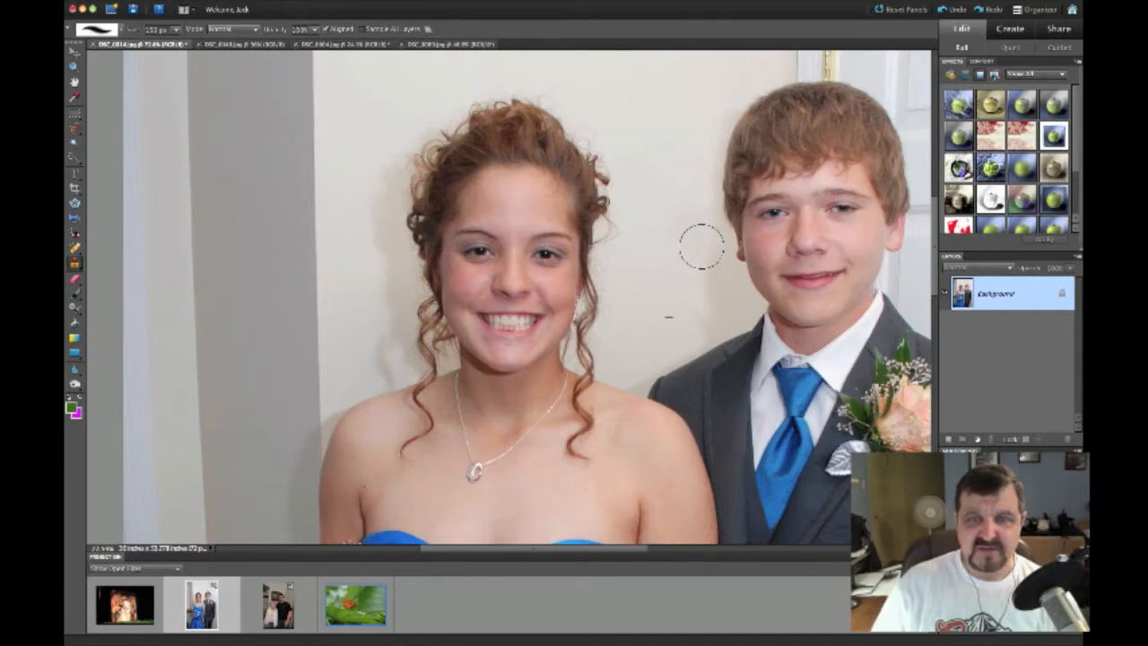
# Try to clone wall over the shadow between the boy's ear and shoulder with the large brush.
pyautogui.moveTo(710, 264); pyautogui.dragTo(721, 290)
pyautogui.keyDown('alt'); pyautogui.click(667, 261); pyautogui.keyUp('alt')
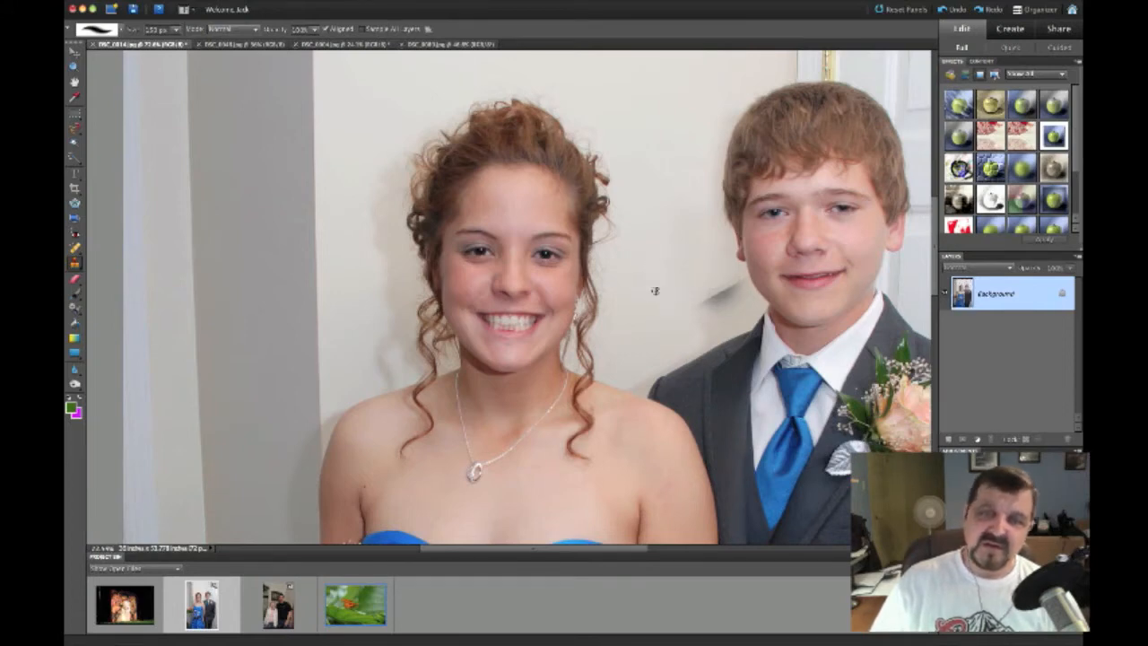
pyautogui.moveTo(699, 306); pyautogui.dragTo(730, 286)
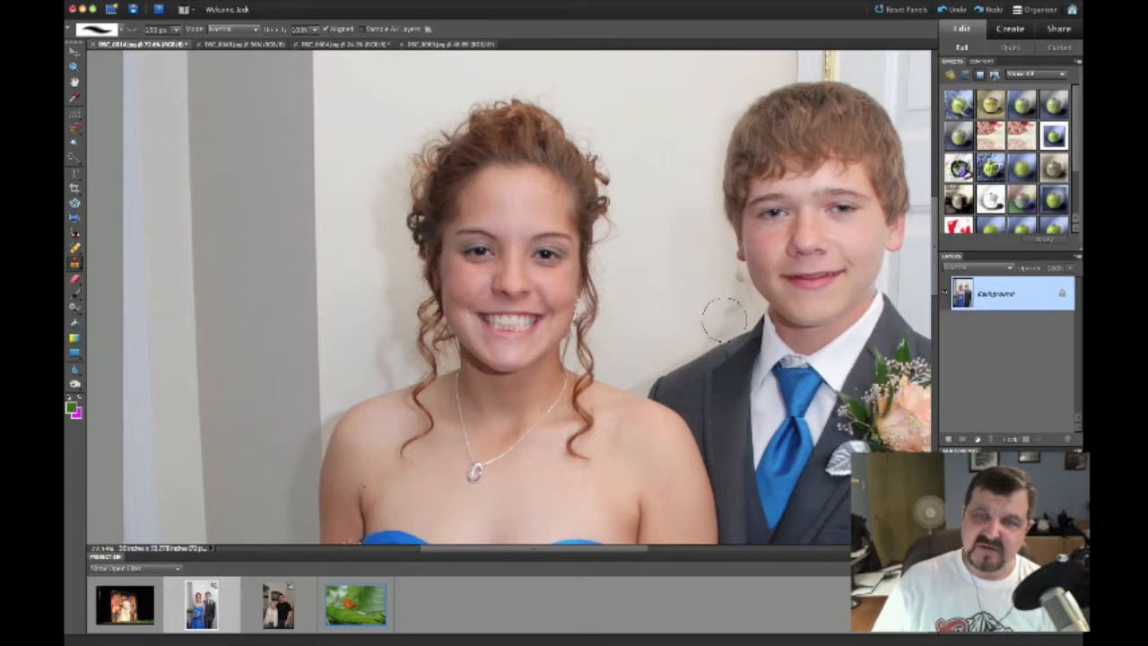
# Reduce the Clone Stamp brush to 50 px and undo the last two clone strokes near the boy's neck.
pyautogui.press('[')
pyautogui.press('[')
pyautogui.press('[')
pyautogui.press('[')
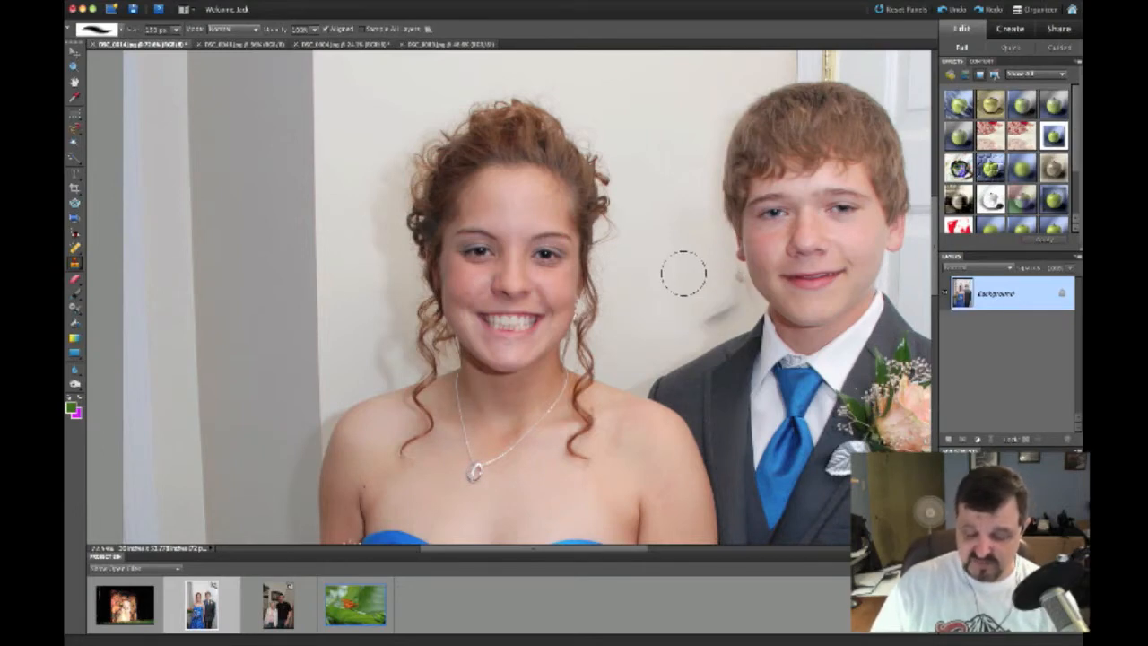
pyautogui.press('[')
pyautogui.press('[')
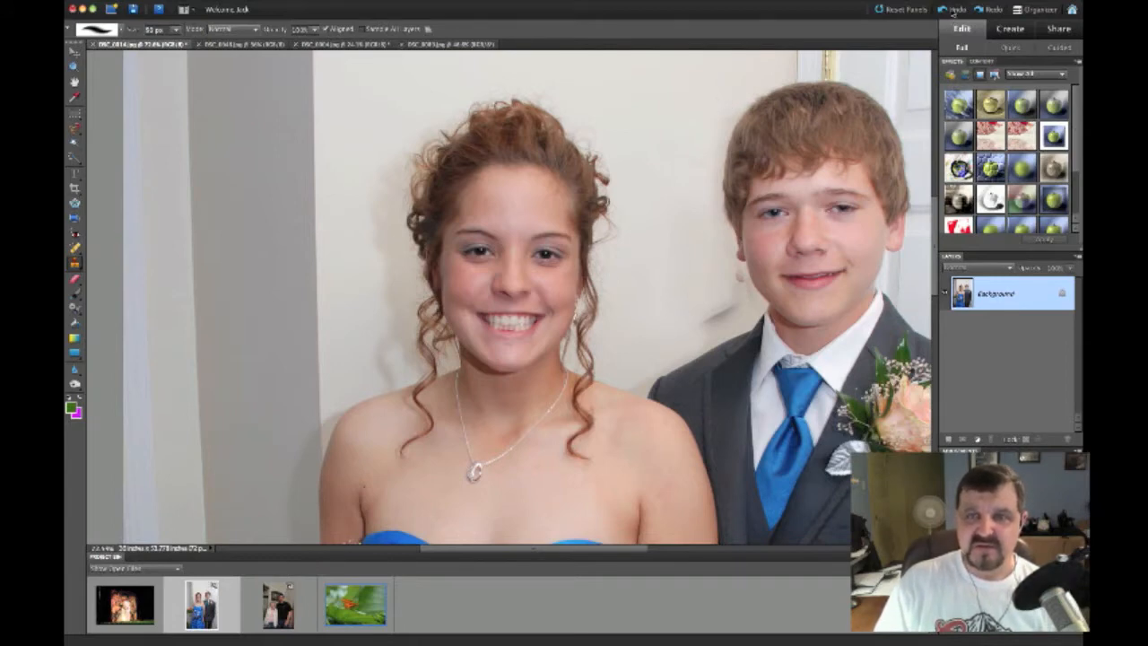
pyautogui.click(952, 10)
pyautogui.click(950, 10)
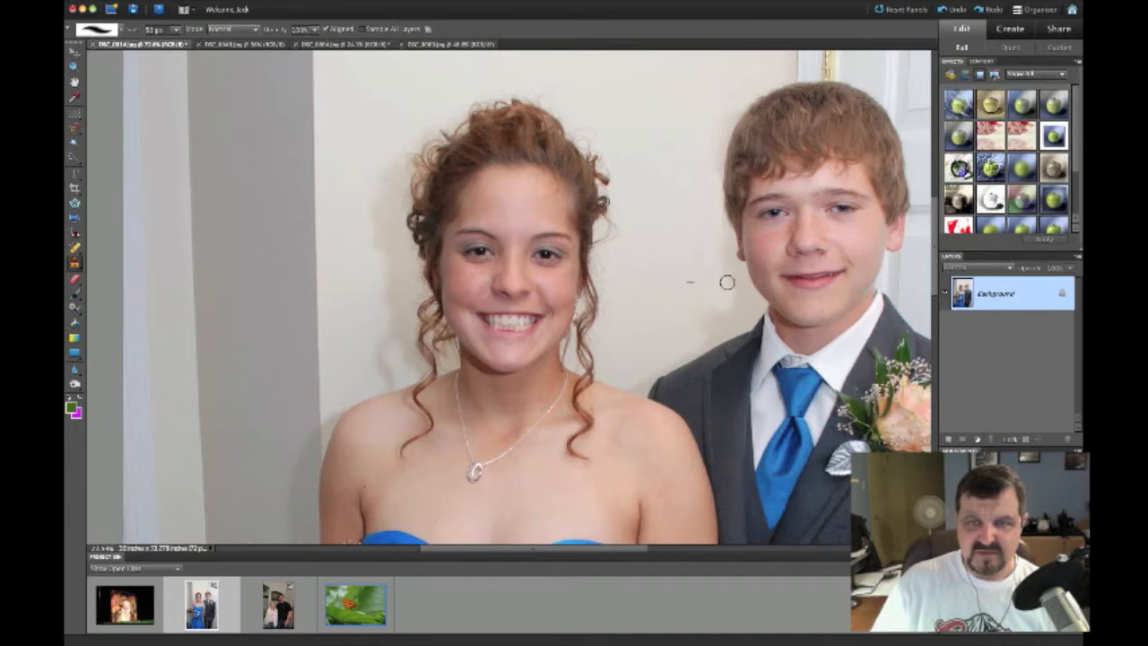
# Clone clean wall over the remaining shadow close to the boy's ear and the side of his hair.
pyautogui.moveTo(729, 267)
pyautogui.mouseDown()
pyautogui.moveTo(748, 294)
pyautogui.moveTo(727, 236)
pyautogui.moveTo(720, 269)
pyautogui.moveTo(707, 230)
pyautogui.moveTo(698, 269)
pyautogui.moveTo(688, 260)
pyautogui.mouseUp()
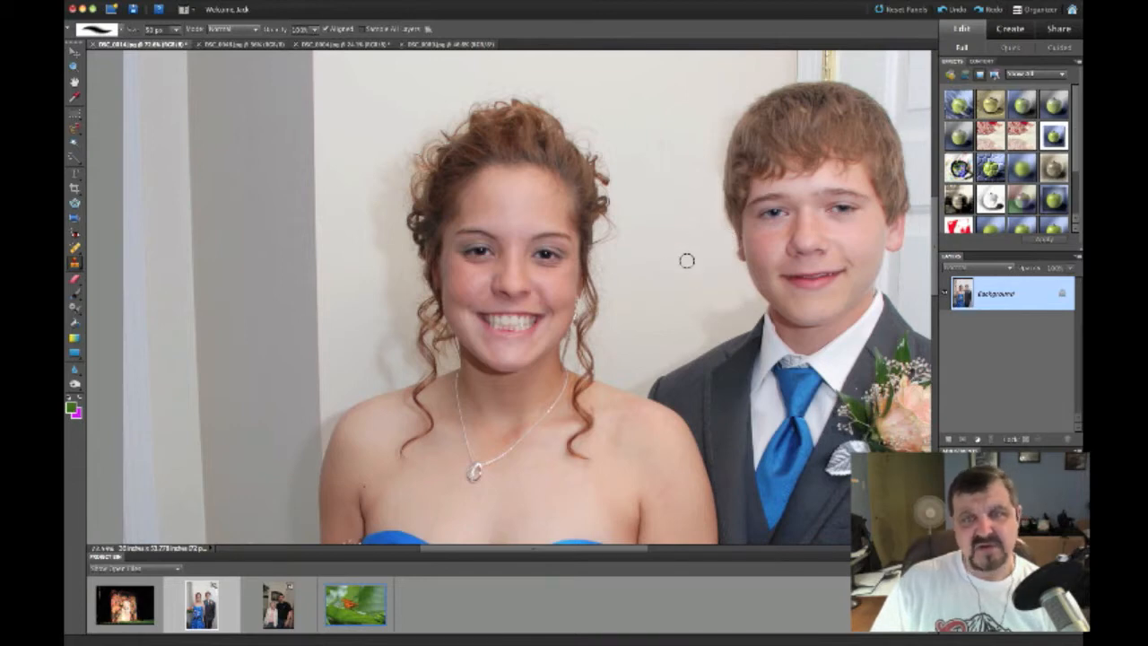
pyautogui.keyDown('alt'); pyautogui.click(693, 215); pyautogui.keyUp('alt')
pyautogui.moveTo(708, 179)
pyautogui.mouseDown()
pyautogui.moveTo(723, 128)
pyautogui.moveTo(714, 183)
pyautogui.mouseUp()
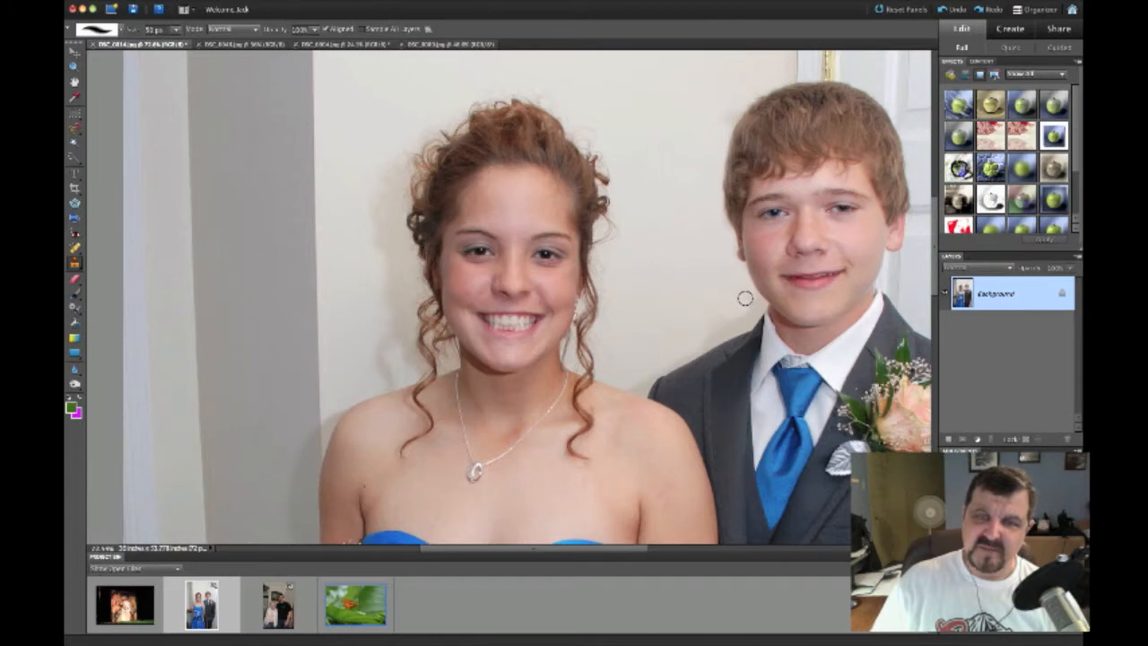
# Try cloning wall along the top of the boy's shoulder in one long stroke, and undo that stroke.
pyautogui.keyDown('alt'); pyautogui.click(710, 306); pyautogui.keyUp('alt')
pyautogui.moveTo(750, 305)
pyautogui.mouseDown()
pyautogui.moveTo(633, 366)
pyautogui.moveTo(660, 347)
pyautogui.mouseUp()
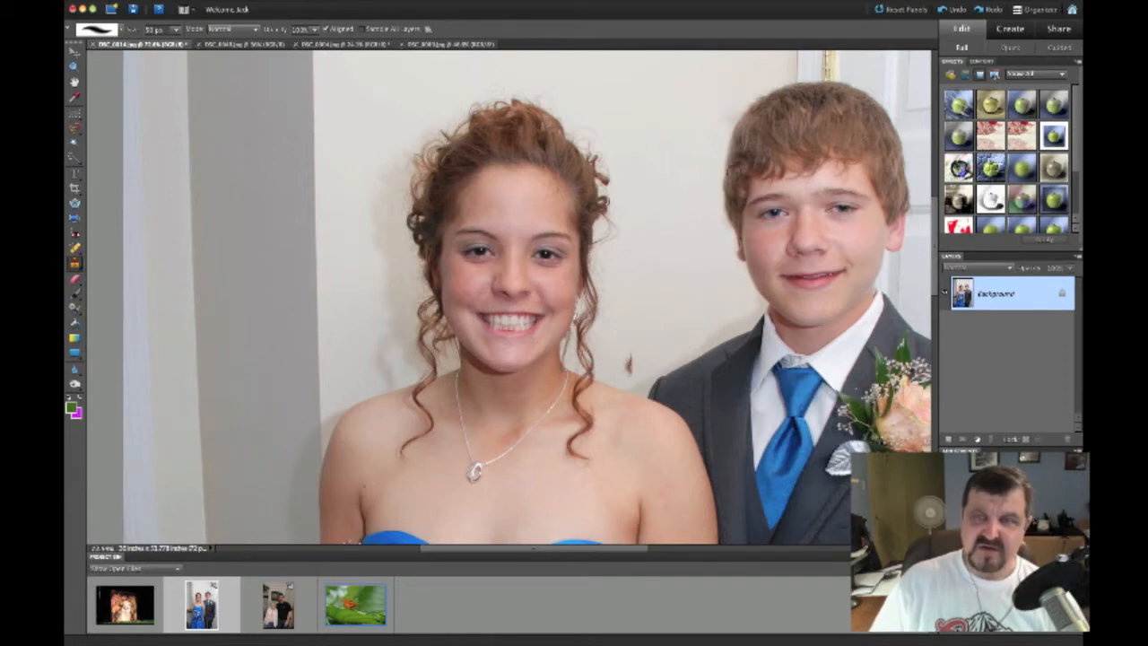
pyautogui.click(944, 9)
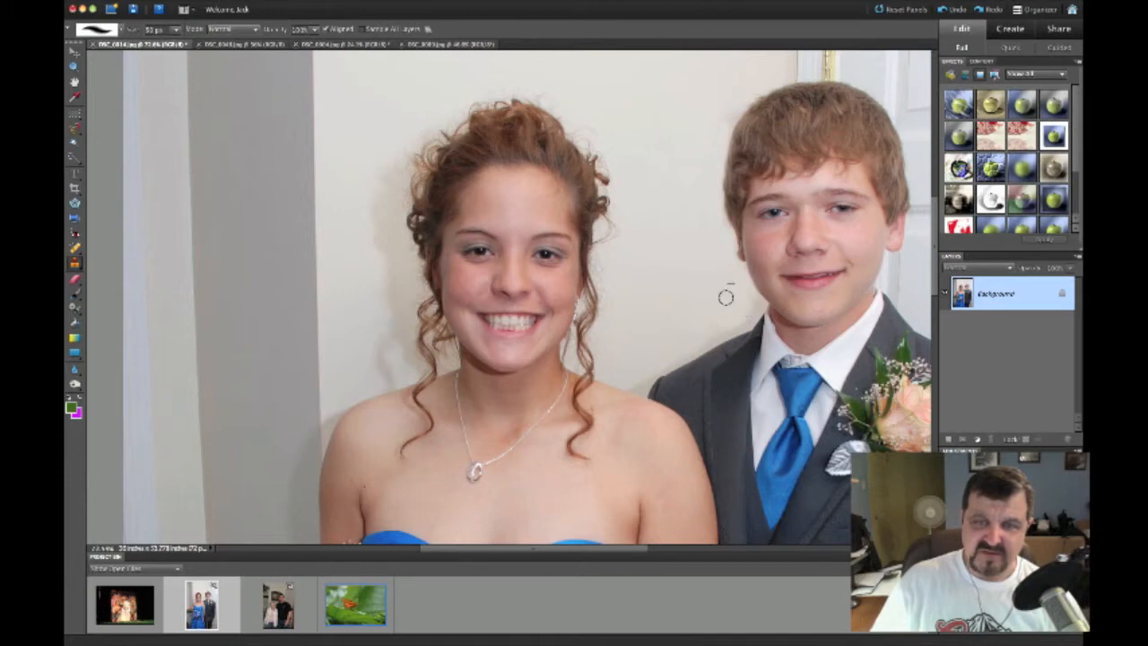
# Dab cloned wall over the remaining shadow spots above the boy's shoulder and beside his neck.
pyautogui.click(707, 332)
pyautogui.click(710, 322)
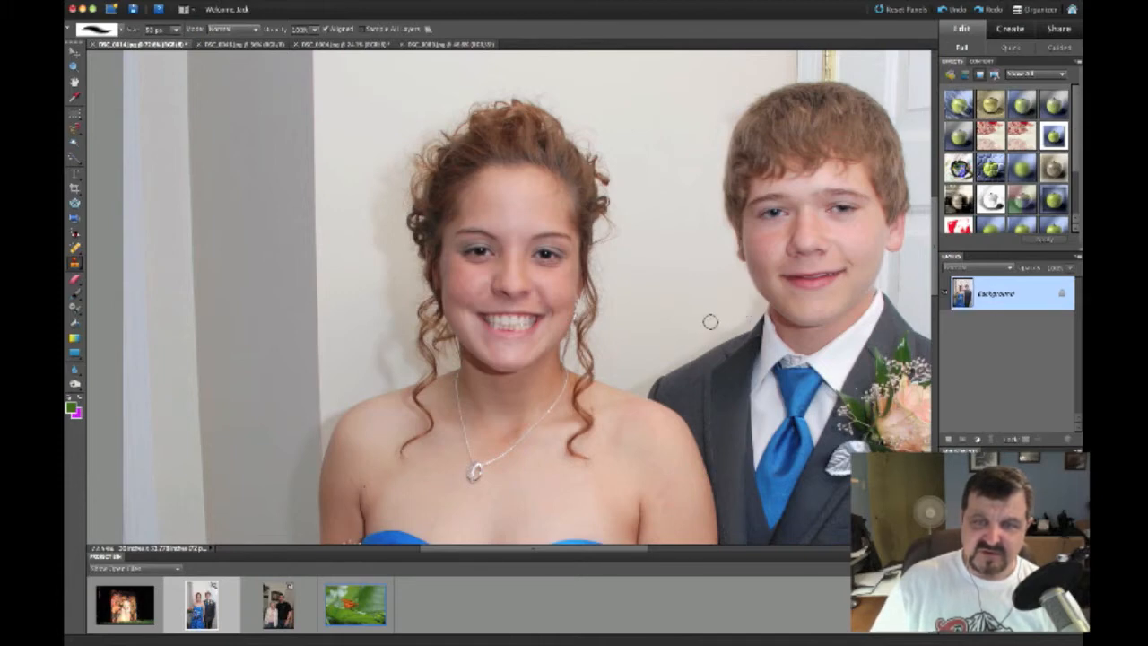
pyautogui.click(746, 296)
pyautogui.moveTo(746, 296); pyautogui.dragTo(752, 305)
pyautogui.click(700, 312)
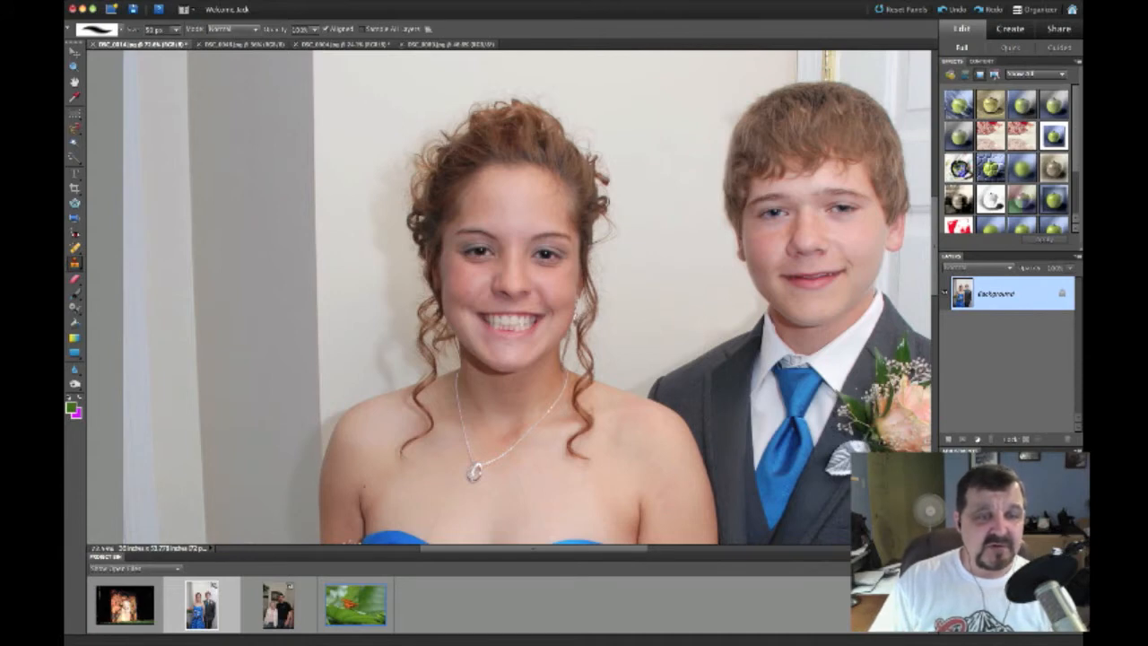
# Clone clean wall over the shadow left of the girl's hair, resampling nearby wall while working down toward her shoulder.
pyautogui.click(289, 1)
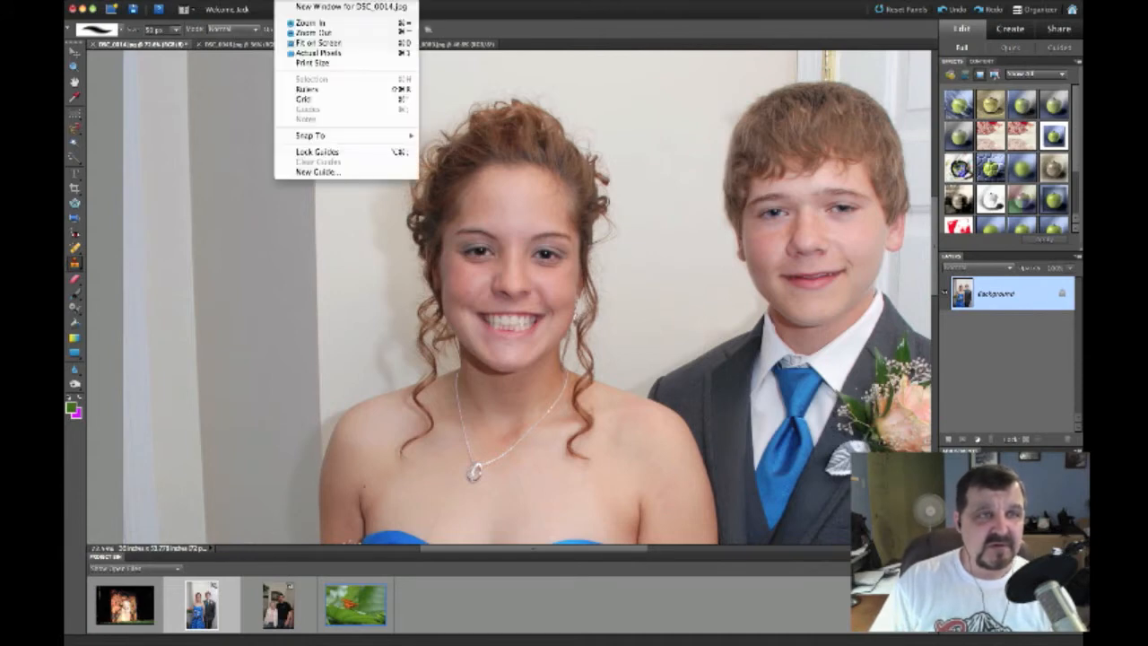
pyautogui.click(290, 44)
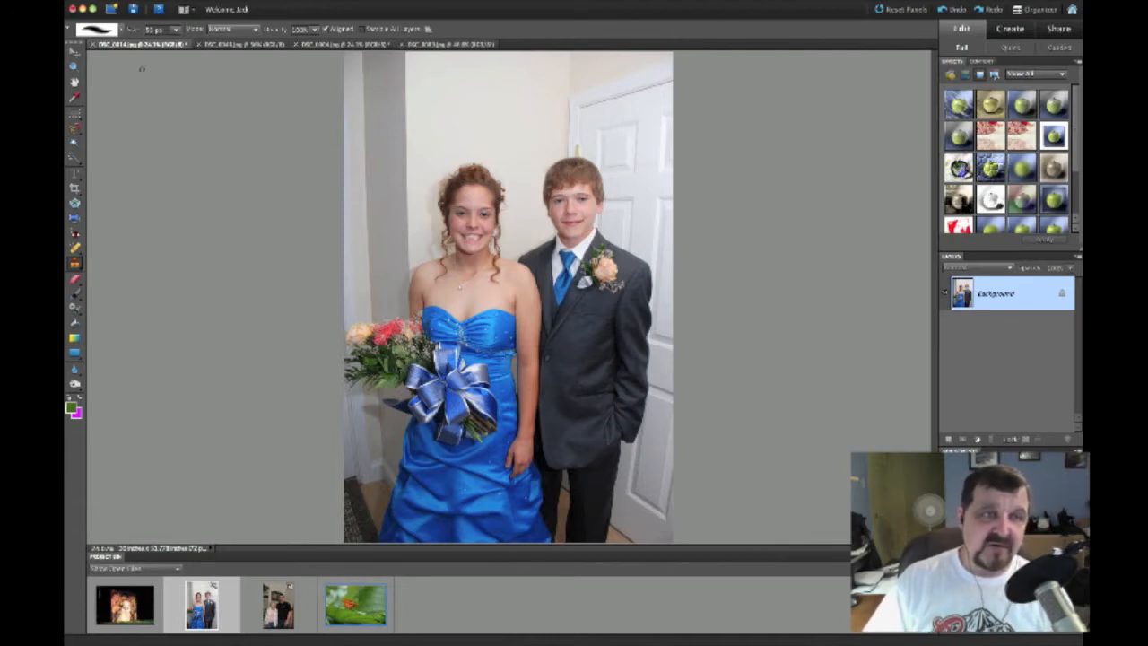
pyautogui.click(74, 66)
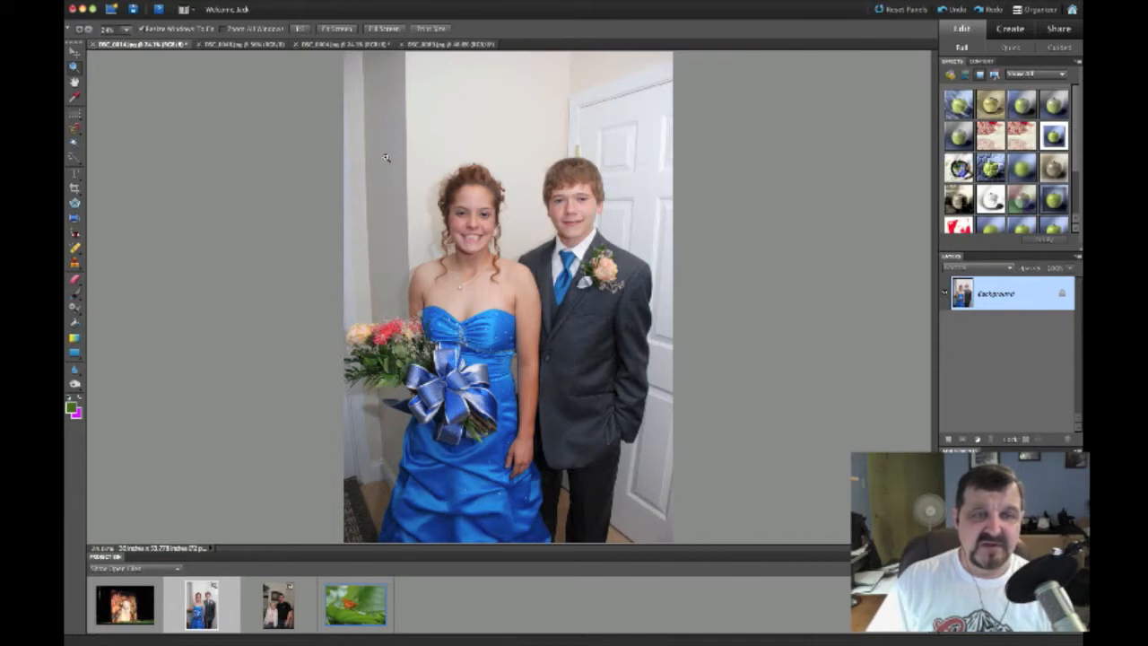
pyautogui.moveTo(386, 159); pyautogui.dragTo(503, 288)
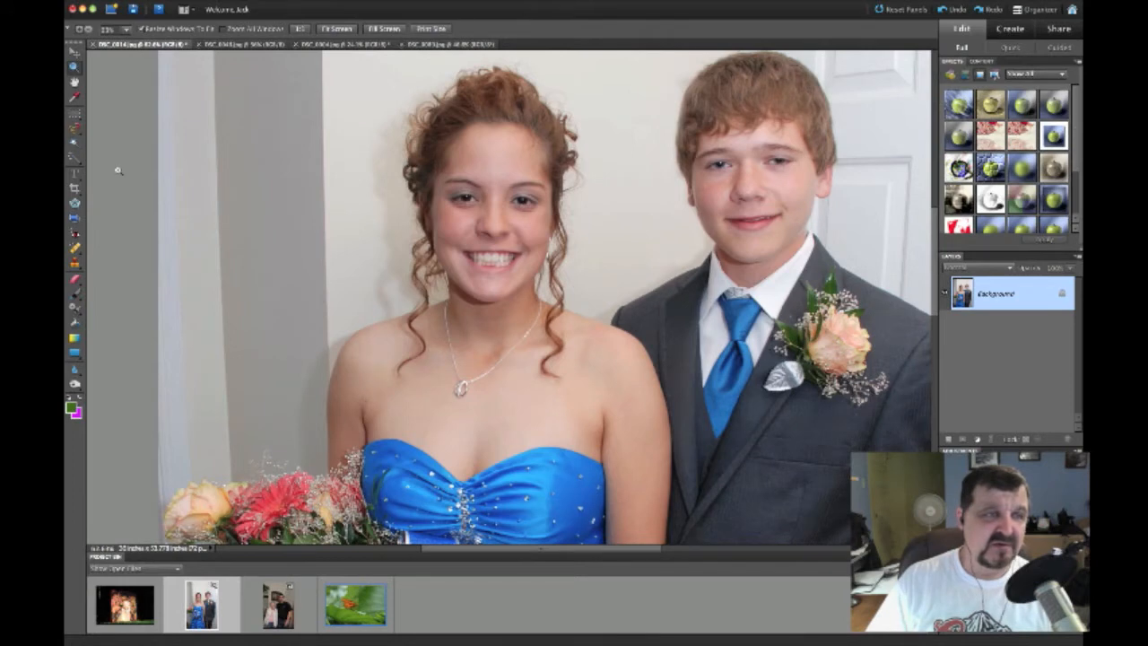
pyautogui.click(77, 262)
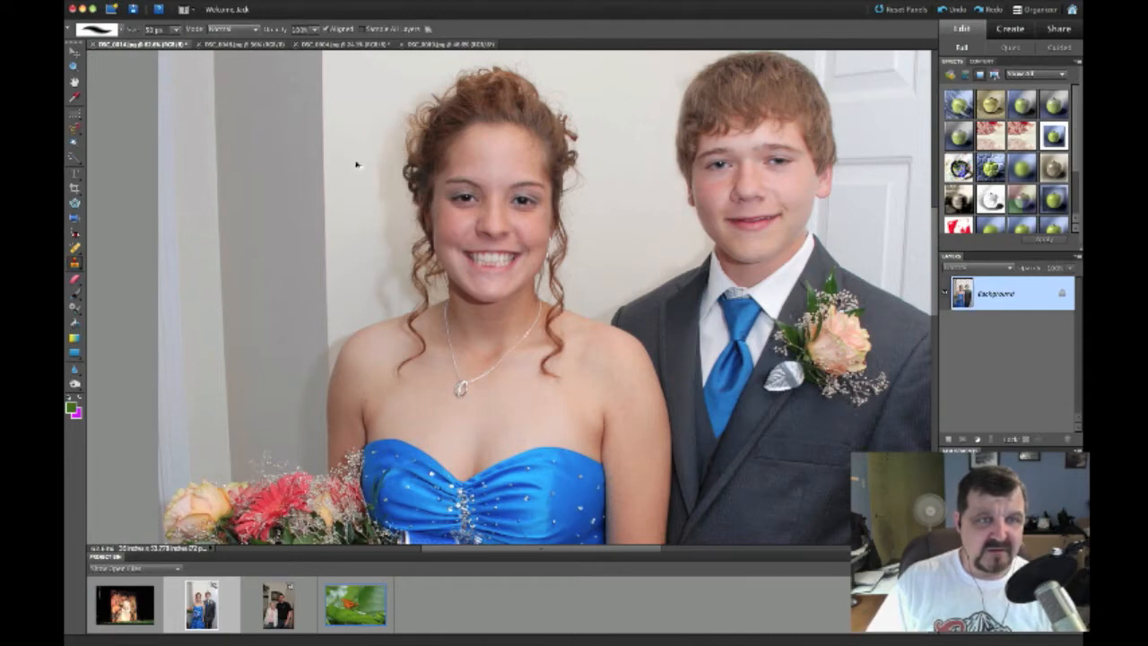
pyautogui.moveTo(378, 173)
pyautogui.mouseDown()
pyautogui.moveTo(389, 163)
pyautogui.moveTo(379, 215)
pyautogui.mouseUp()
pyautogui.keyDown('alt'); pyautogui.click(363, 203); pyautogui.keyUp('alt')
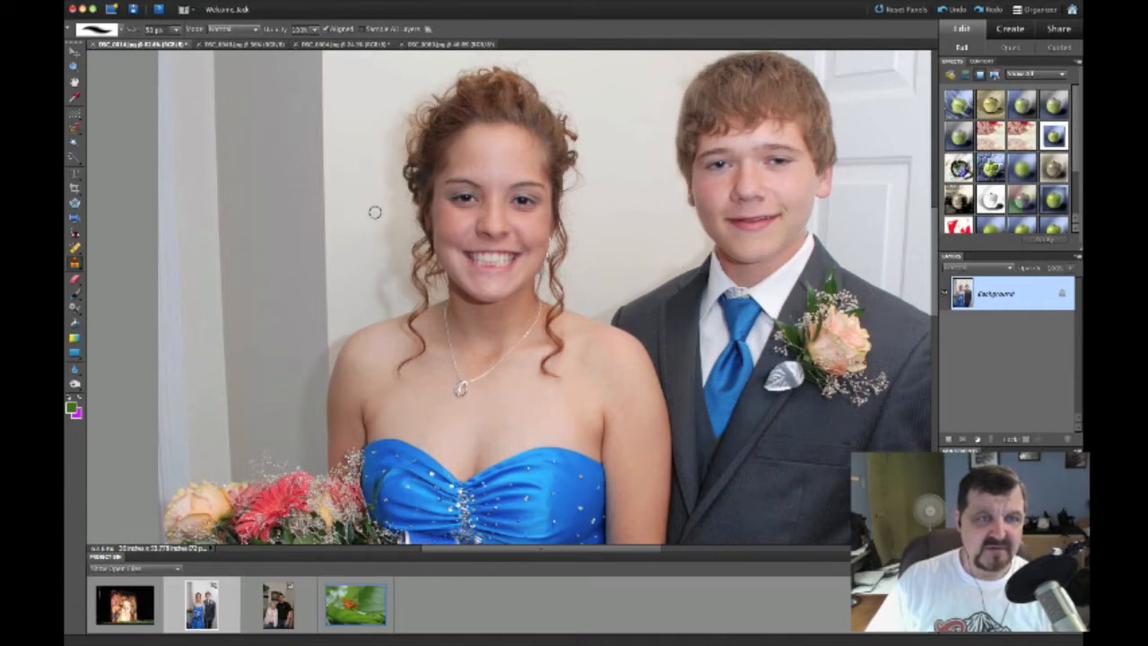
pyautogui.moveTo(386, 221); pyautogui.dragTo(390, 267)
pyautogui.keyDown('alt'); pyautogui.click(357, 261); pyautogui.keyUp('alt')
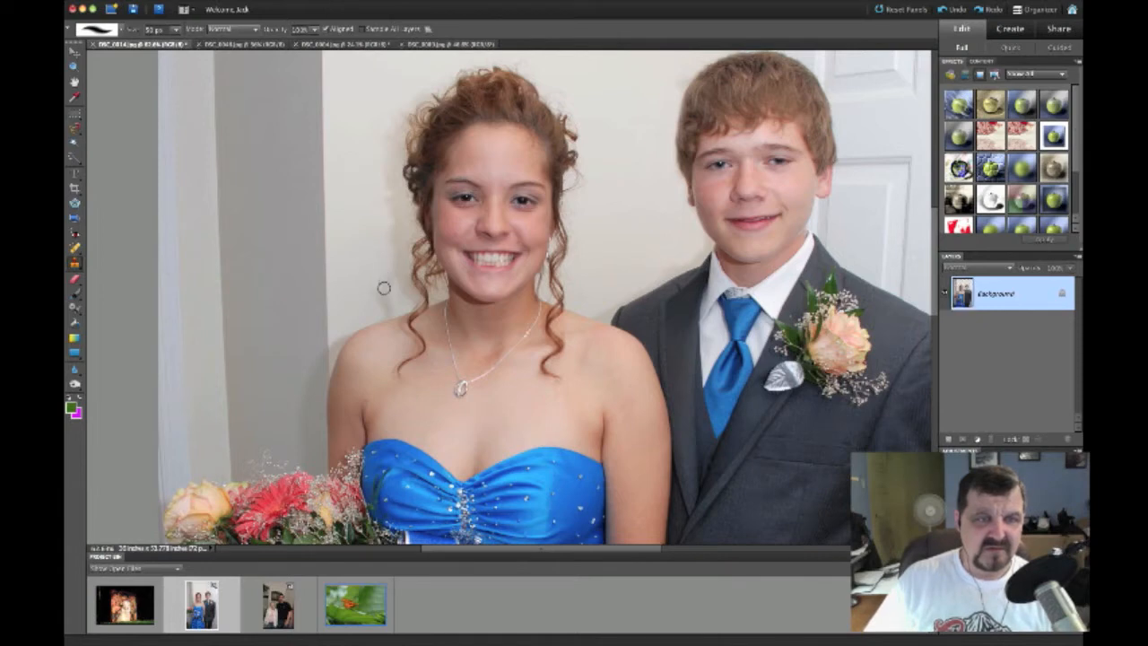
pyautogui.moveTo(384, 296); pyautogui.dragTo(383, 297)
pyautogui.keyDown('alt'); pyautogui.click(362, 303); pyautogui.keyUp('alt')
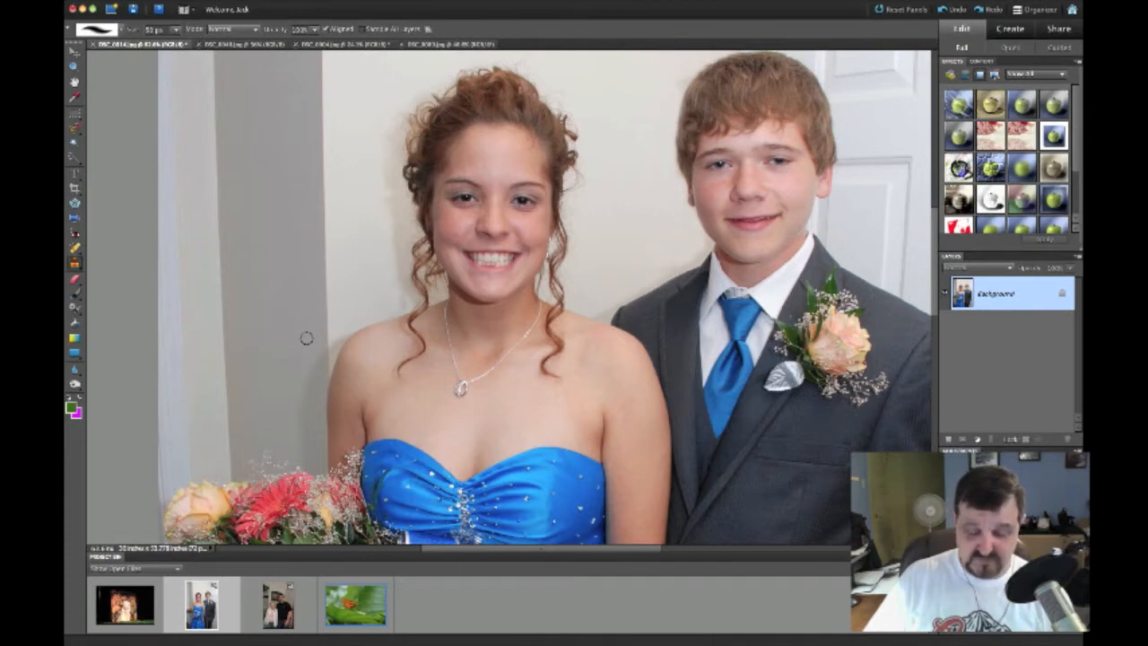
# Clone over the shadow on the gray wall beside the girl's upper arm, using a 100 px brush and a smaller one close to the arm.
pyautogui.press(']')
pyautogui.press(']')
pyautogui.press(']')
pyautogui.press(']')
pyautogui.press(']')
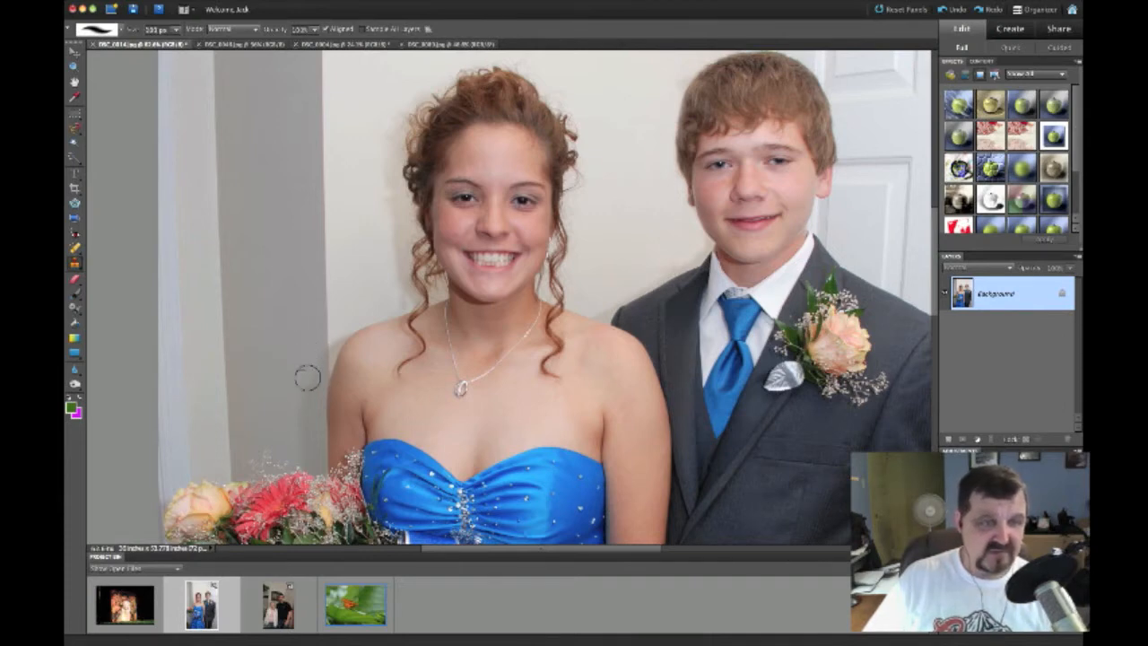
pyautogui.moveTo(304, 419); pyautogui.dragTo(302, 432)
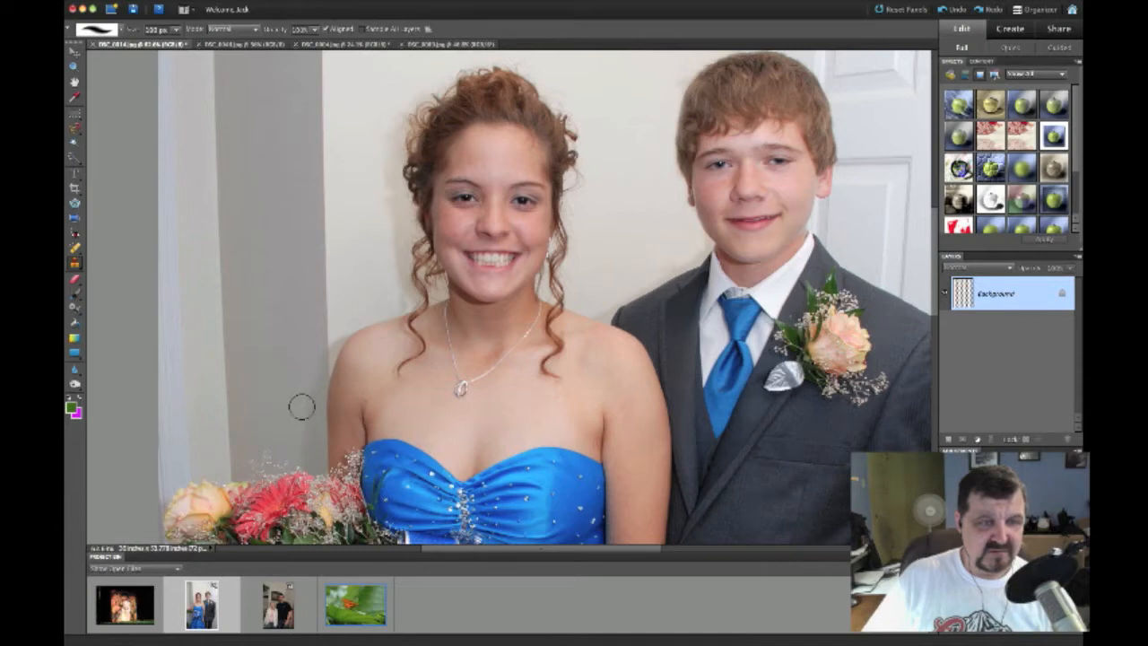
pyautogui.press('[')
pyautogui.press('[')
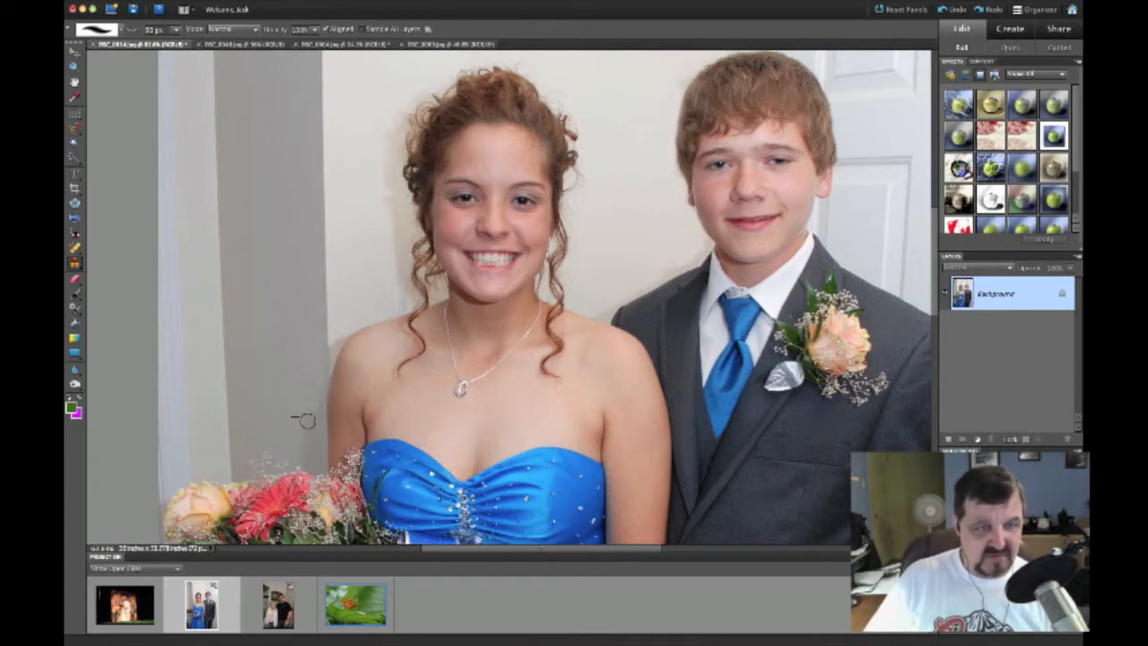
pyautogui.moveTo(316, 414)
pyautogui.mouseDown()
pyautogui.moveTo(305, 459)
pyautogui.moveTo(317, 414)
pyautogui.moveTo(314, 423)
pyautogui.mouseUp()
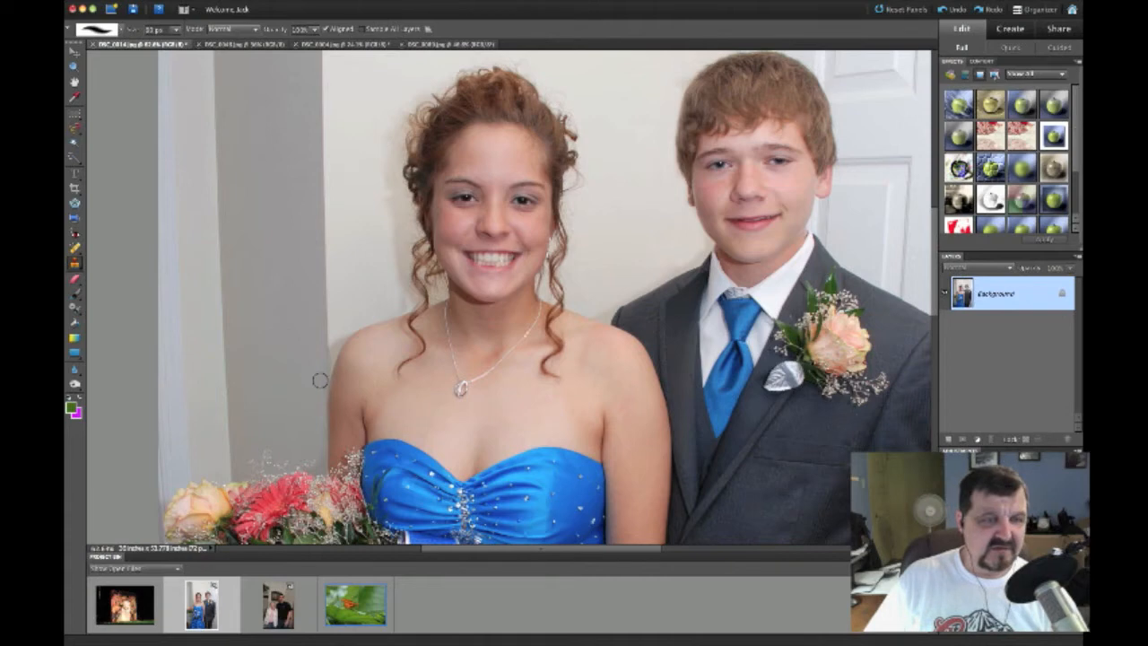
# Clone away the last shadow on the gray wall beside the girl's upper arm and show the whole photo on screen.
pyautogui.moveTo(320, 371)
pyautogui.mouseDown()
pyautogui.moveTo(322, 355)
pyautogui.moveTo(315, 392)
pyautogui.mouseUp()
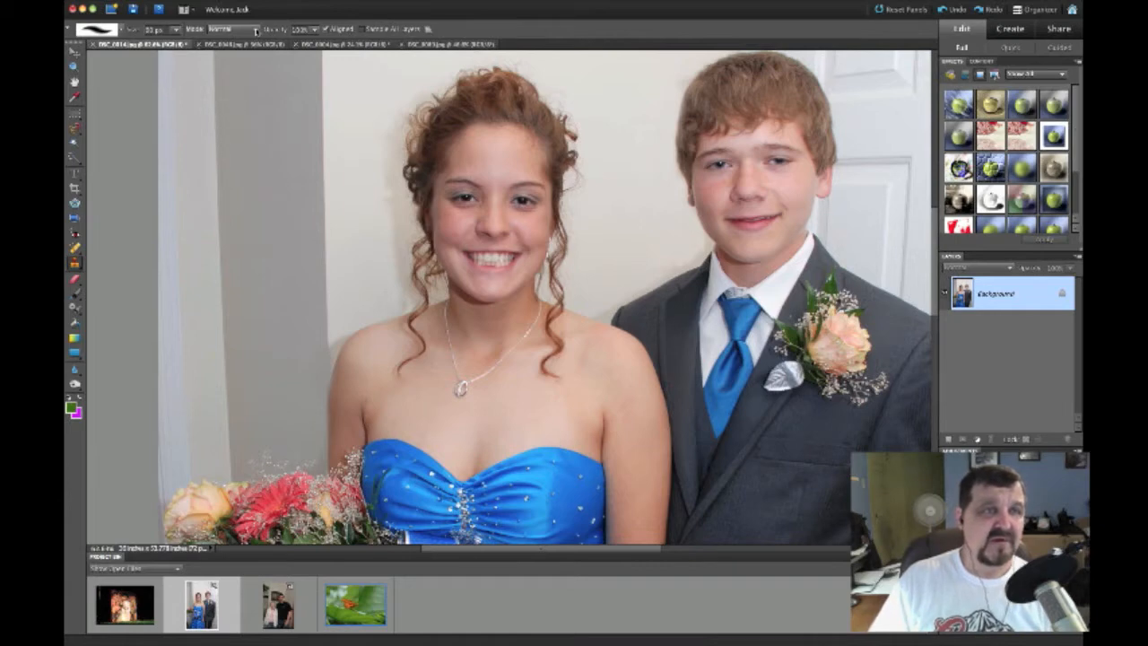
pyautogui.click(276, 3)
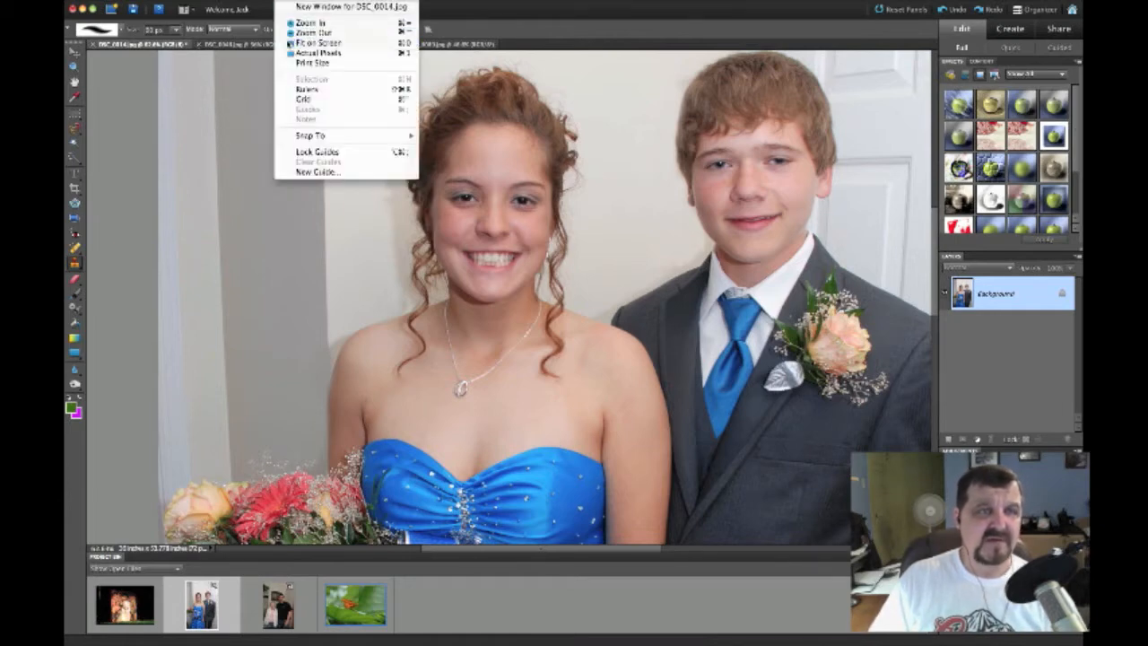
pyautogui.click(291, 42)
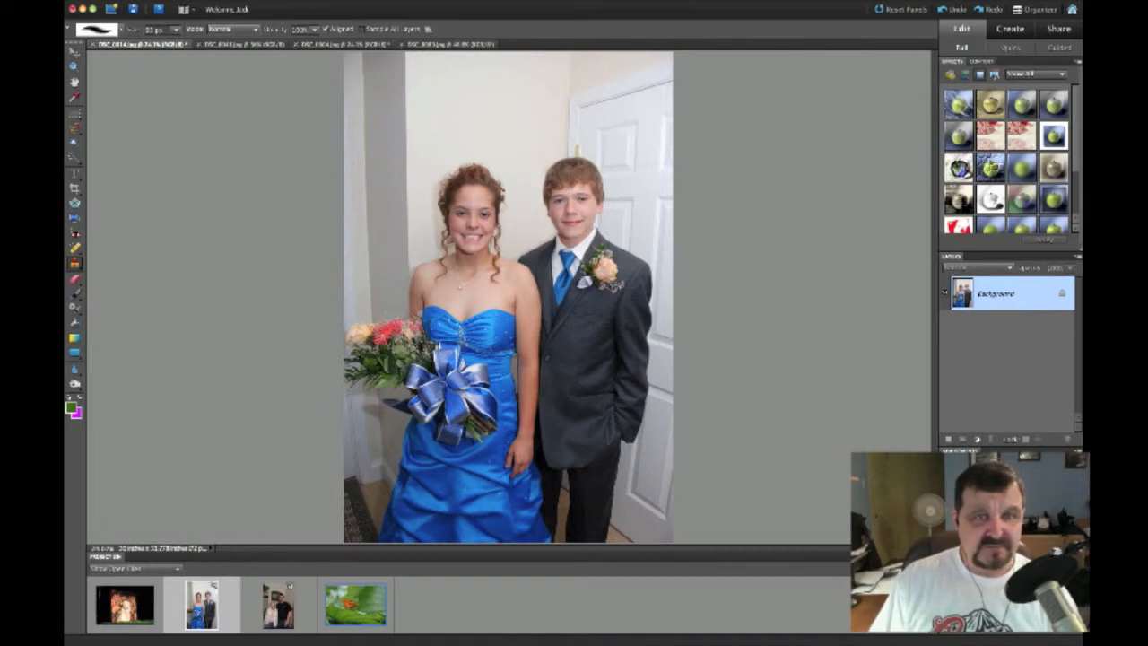
# Free-rotate the photo layer about 1.5° counterclockwise to straighten the wall and door edges, and apply the rotation.
pyautogui.click(132, 1)
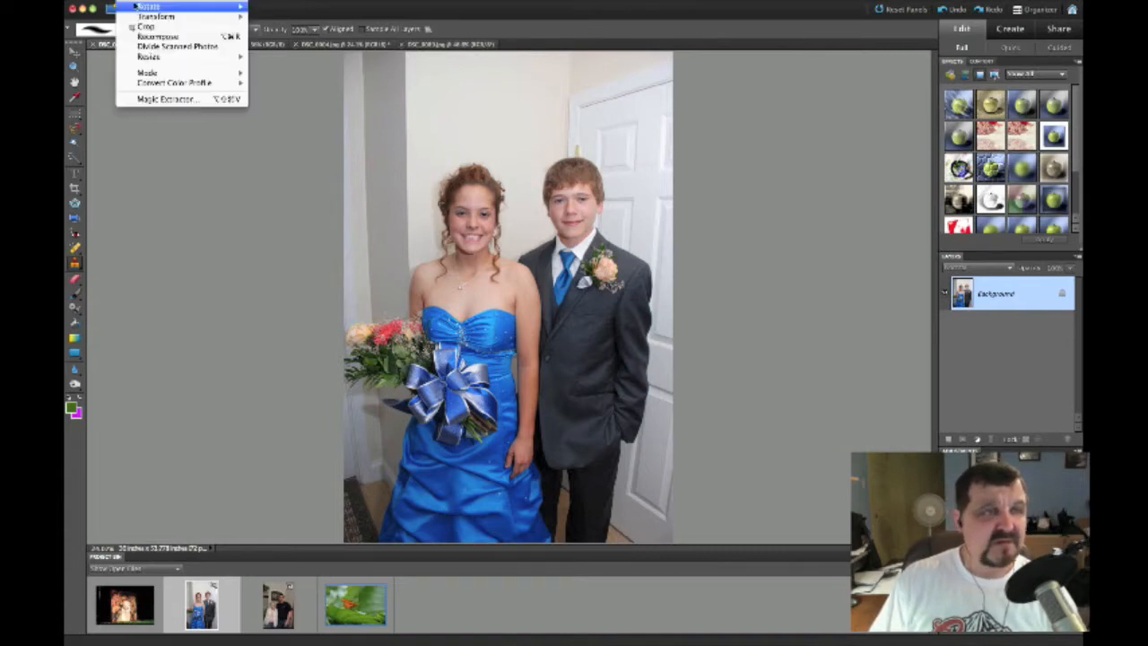
pyautogui.moveTo(135, 6)
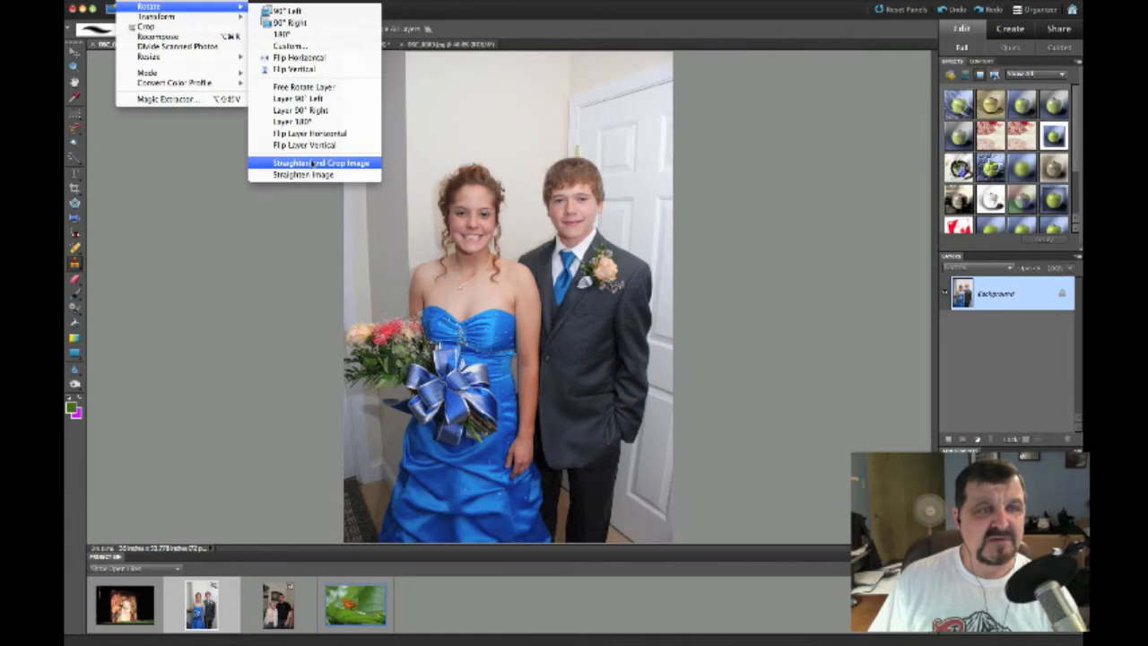
pyautogui.click(305, 87)
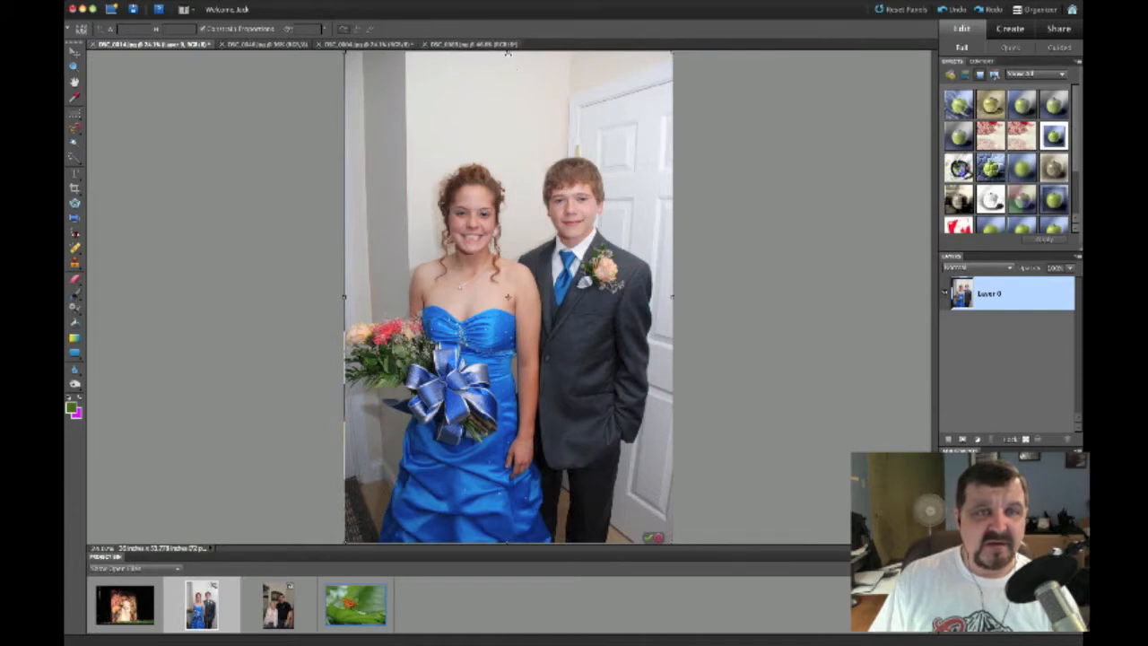
pyautogui.moveTo(507, 52); pyautogui.dragTo(502, 54)
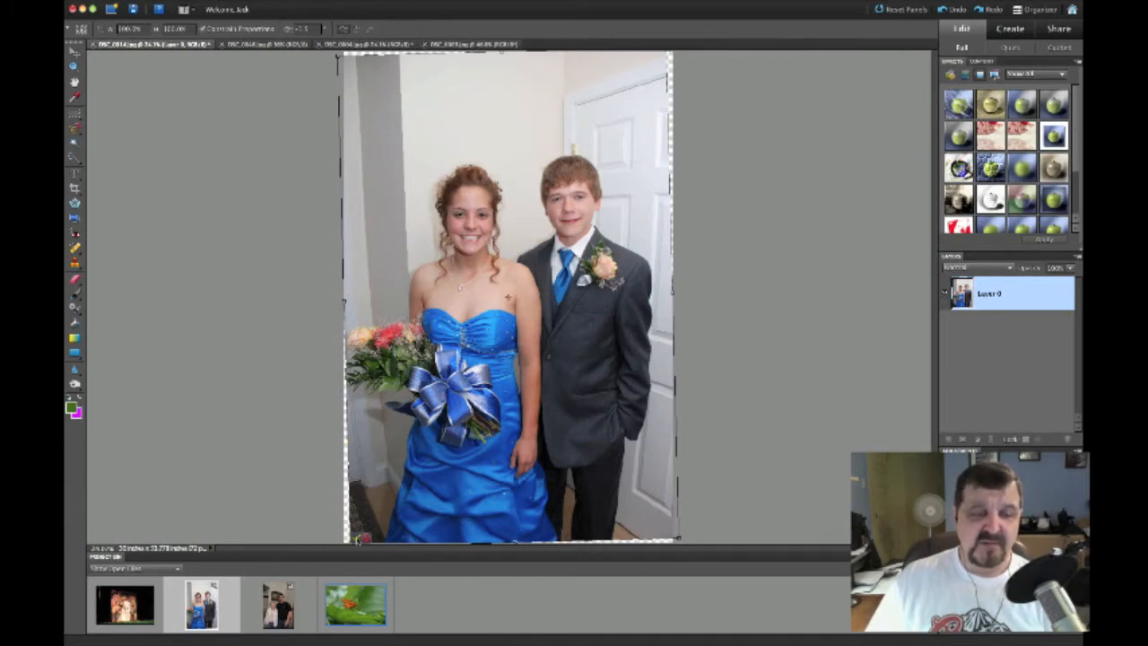
pyautogui.press('s')
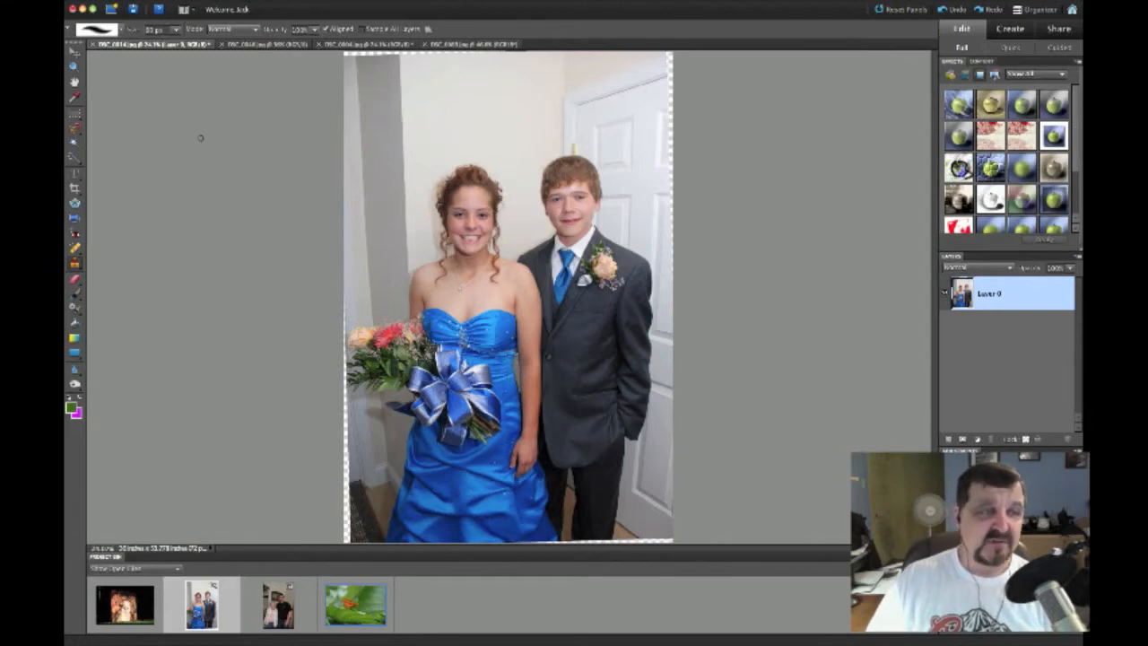
# Crop the photo just above the boy's head and inside the side and bottom edges, excluding the transparent strips left by the rotation.
pyautogui.click(74, 188)
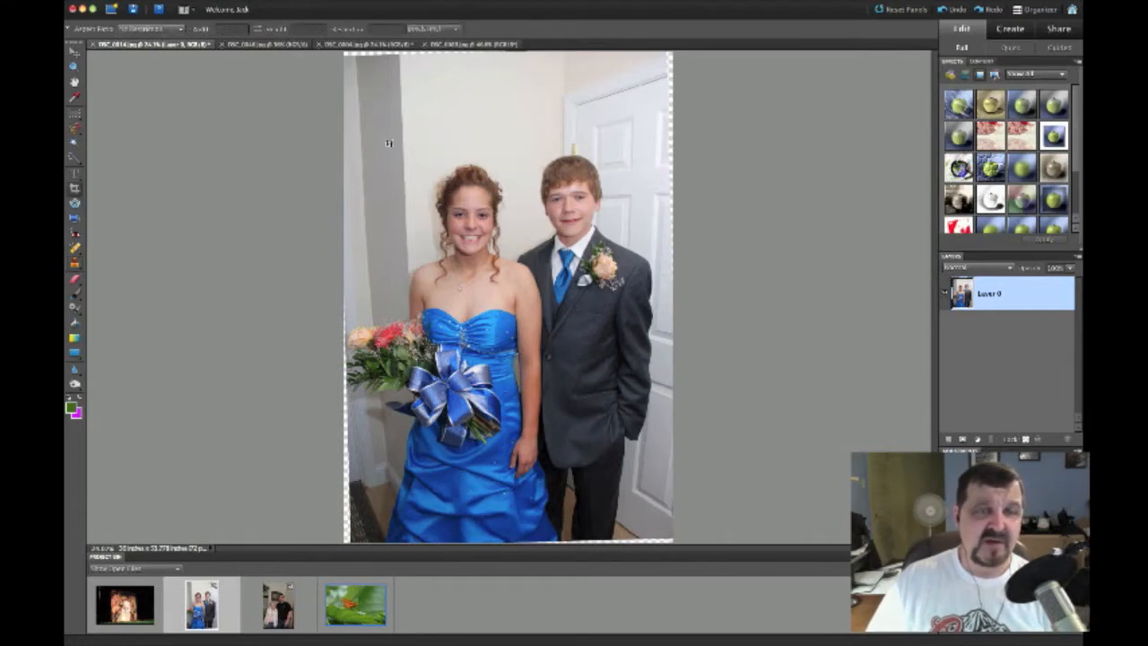
pyautogui.moveTo(344, 123)
pyautogui.mouseDown()
pyautogui.moveTo(639, 148)
pyautogui.moveTo(662, 180)
pyautogui.moveTo(665, 539)
pyautogui.mouseUp()
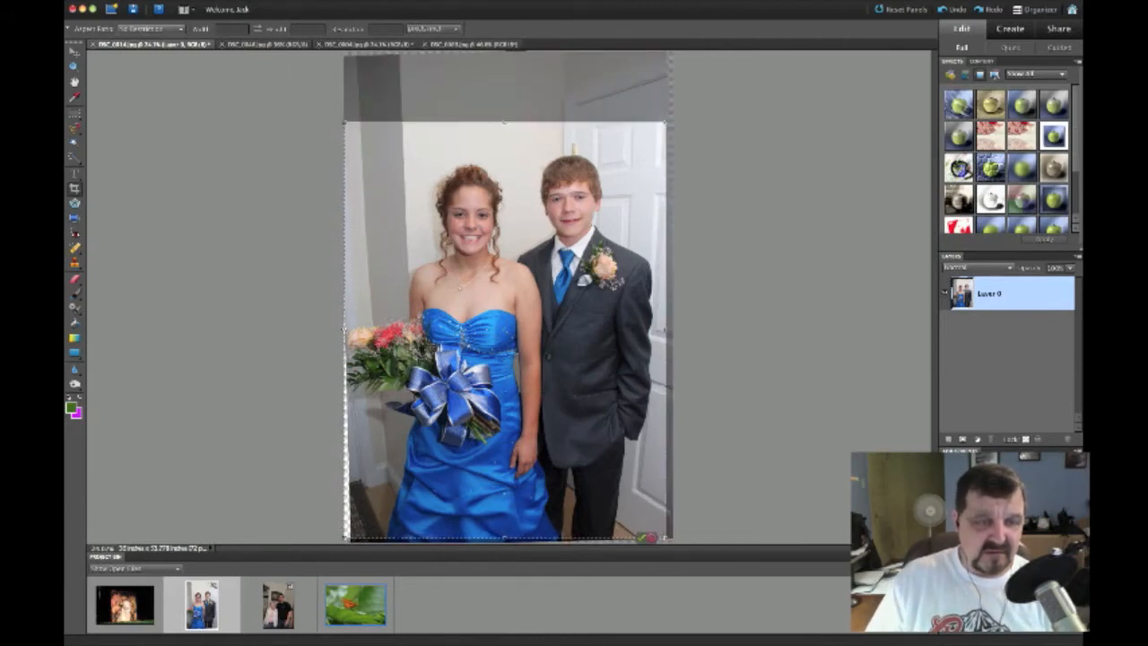
pyautogui.moveTo(345, 330); pyautogui.dragTo(350, 330)
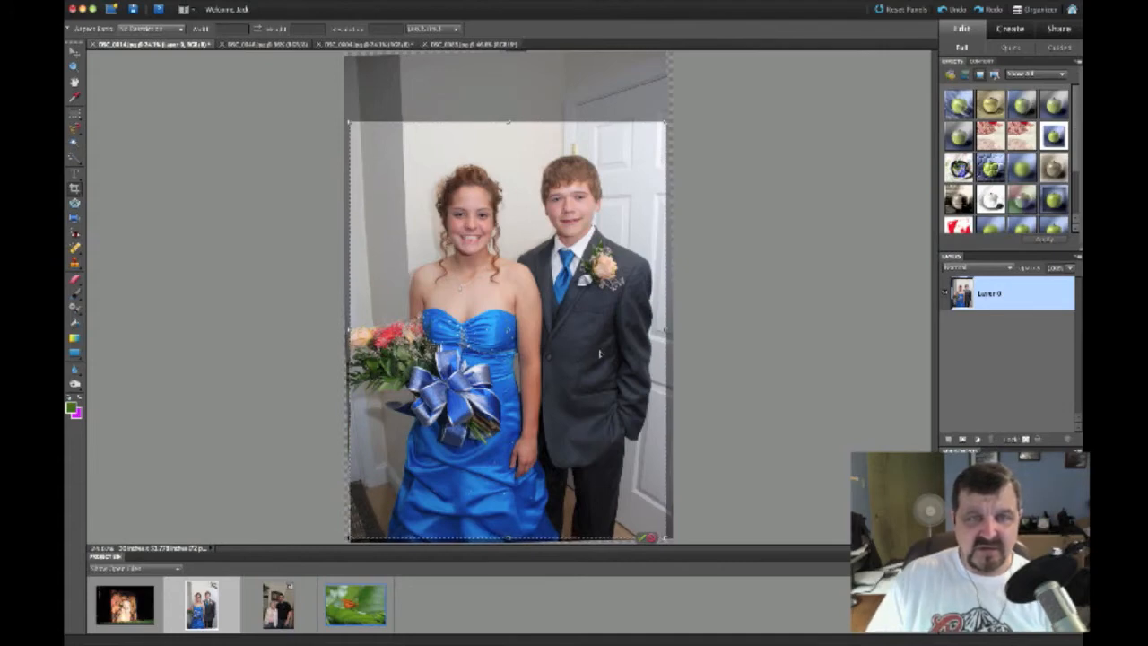
pyautogui.moveTo(674, 334); pyautogui.dragTo(663, 332)
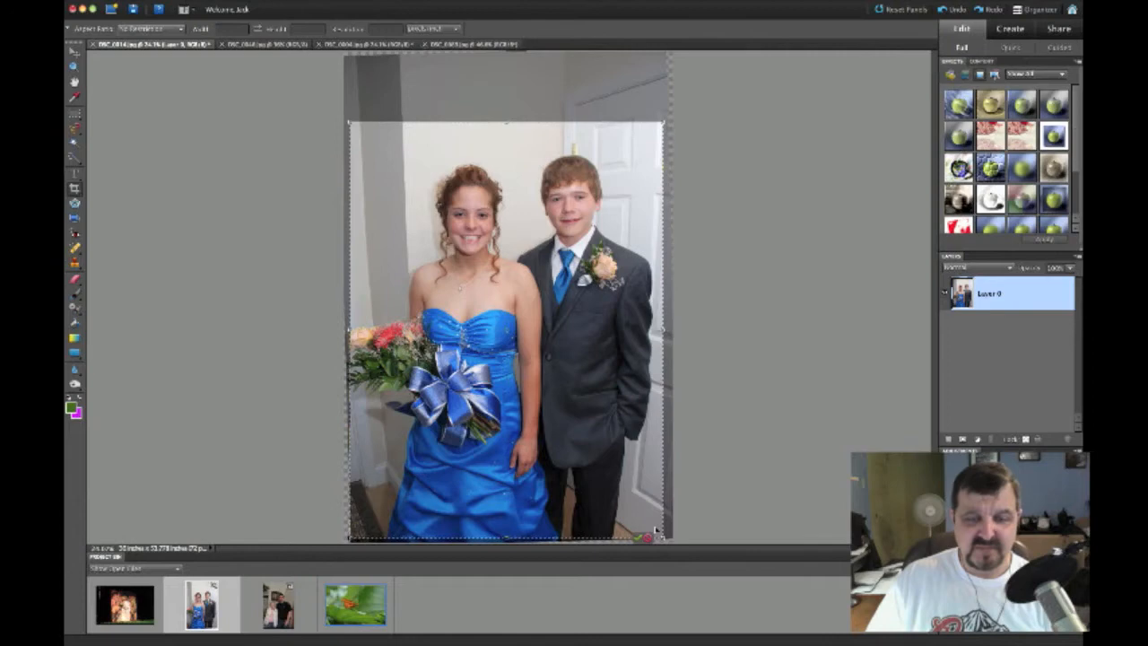
pyautogui.click(640, 538)
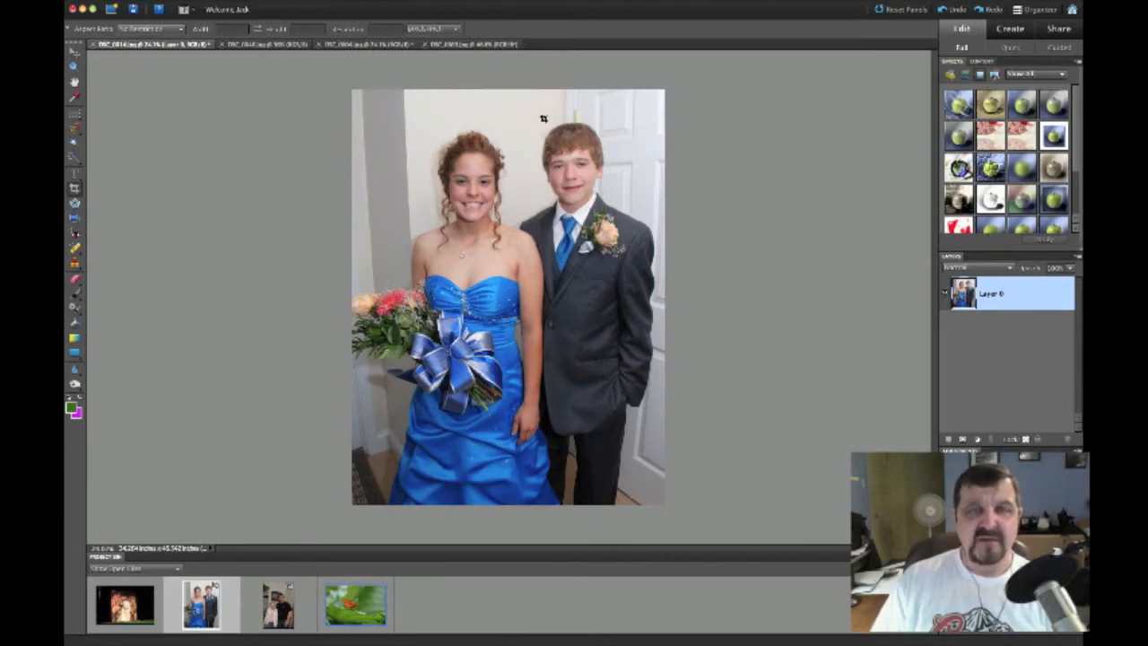
# Remove the gold door hinge above the boy's head with the content-aware Spot Healing Brush.
pyautogui.click(75, 249)
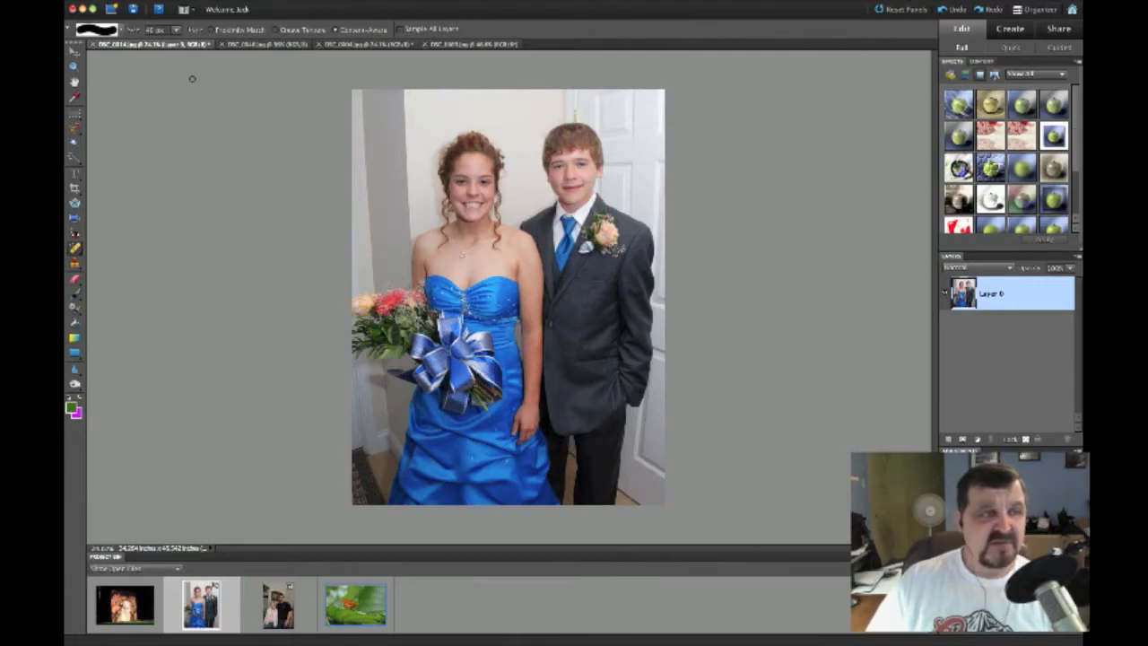
pyautogui.click(75, 68)
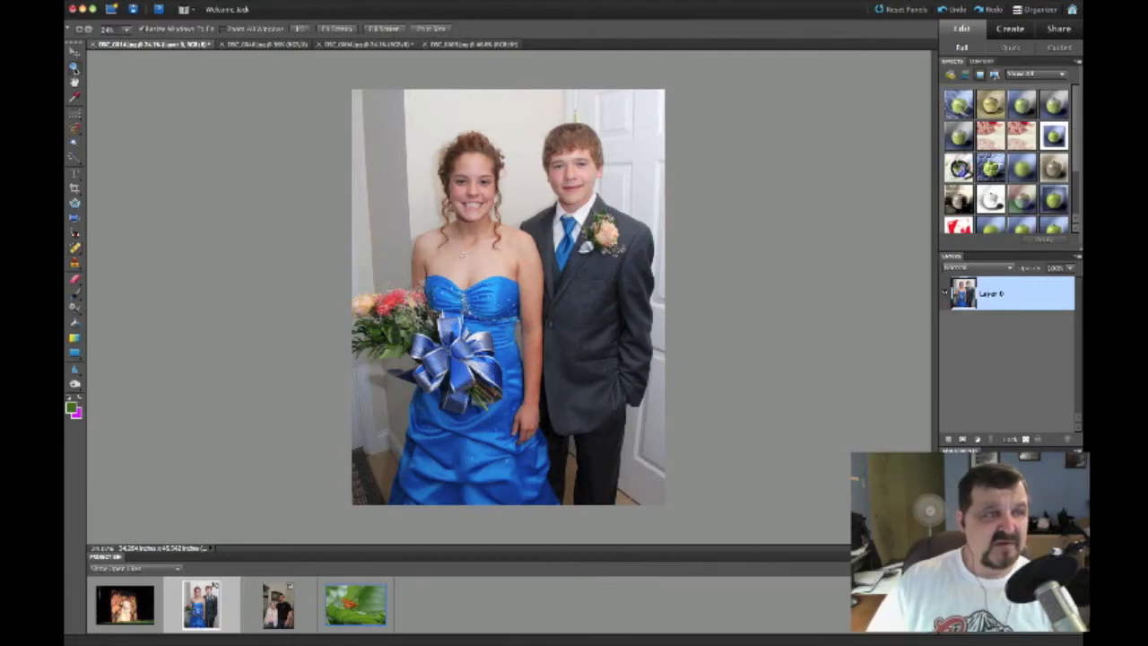
pyautogui.click(413, 91)
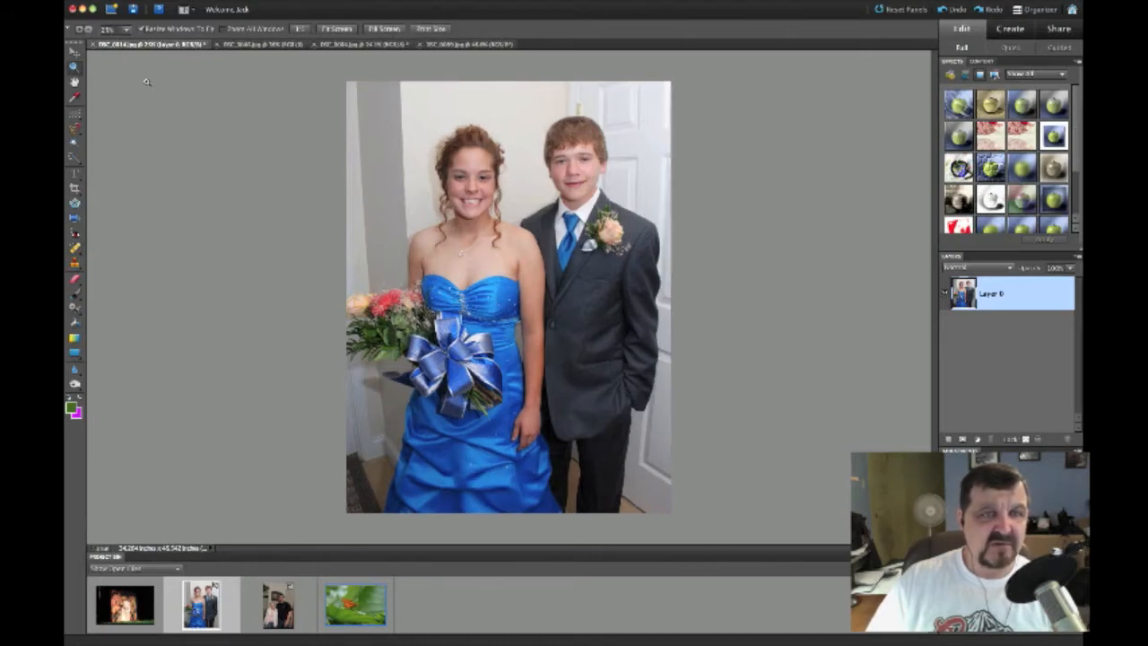
pyautogui.moveTo(441, 96); pyautogui.dragTo(688, 300)
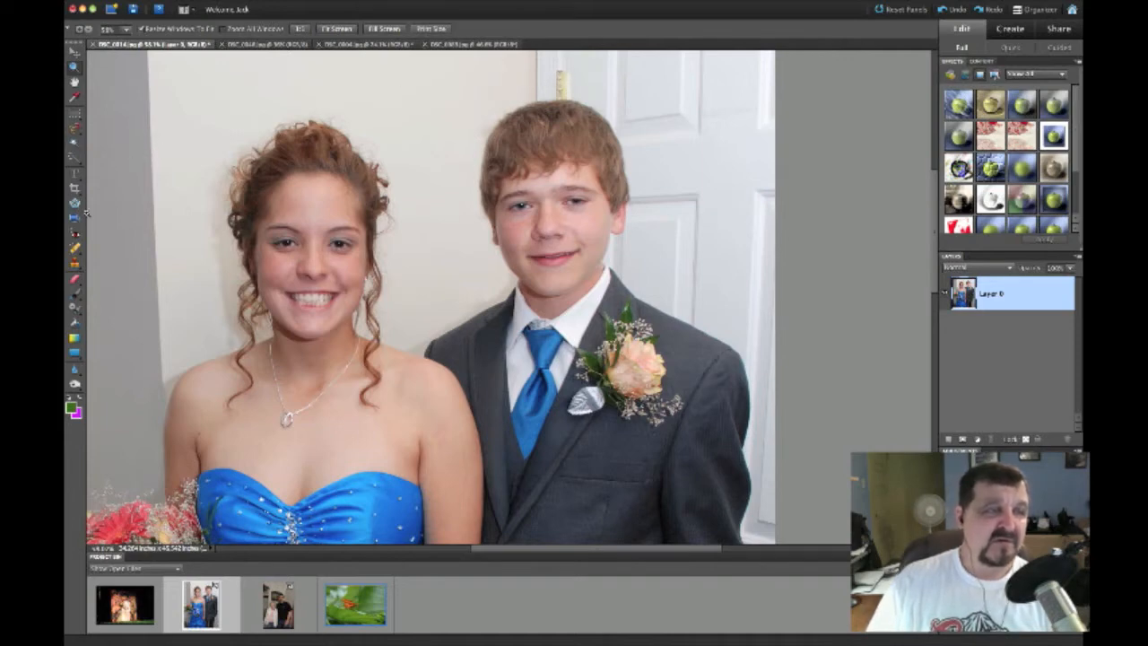
pyautogui.click(78, 247)
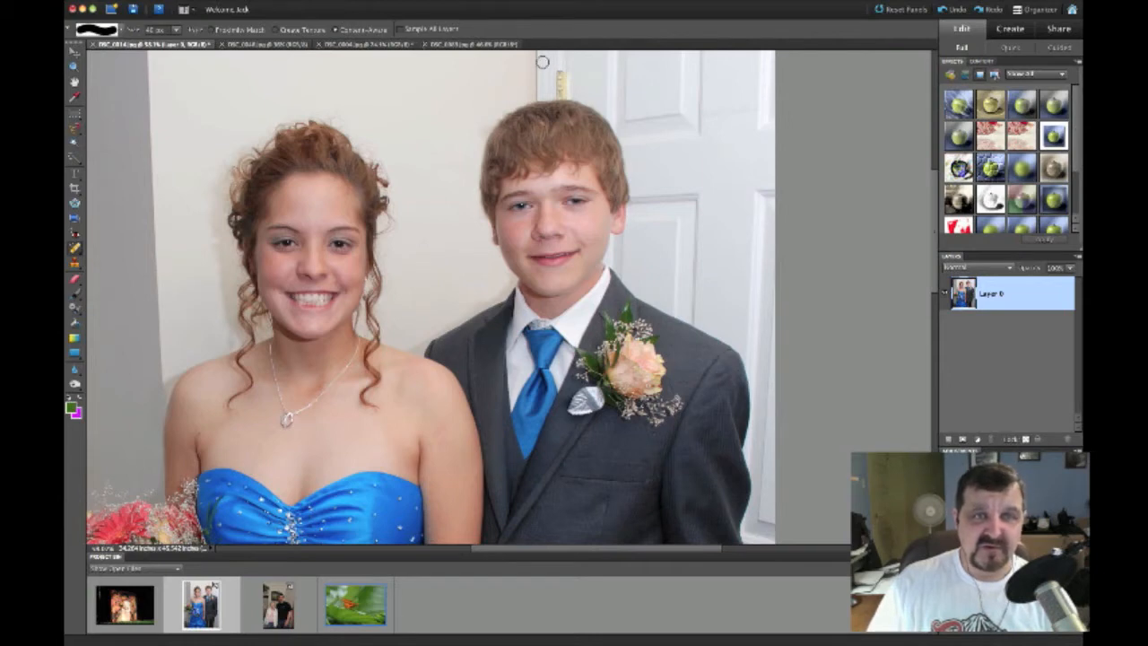
pyautogui.moveTo(562, 57); pyautogui.dragTo(562, 99)
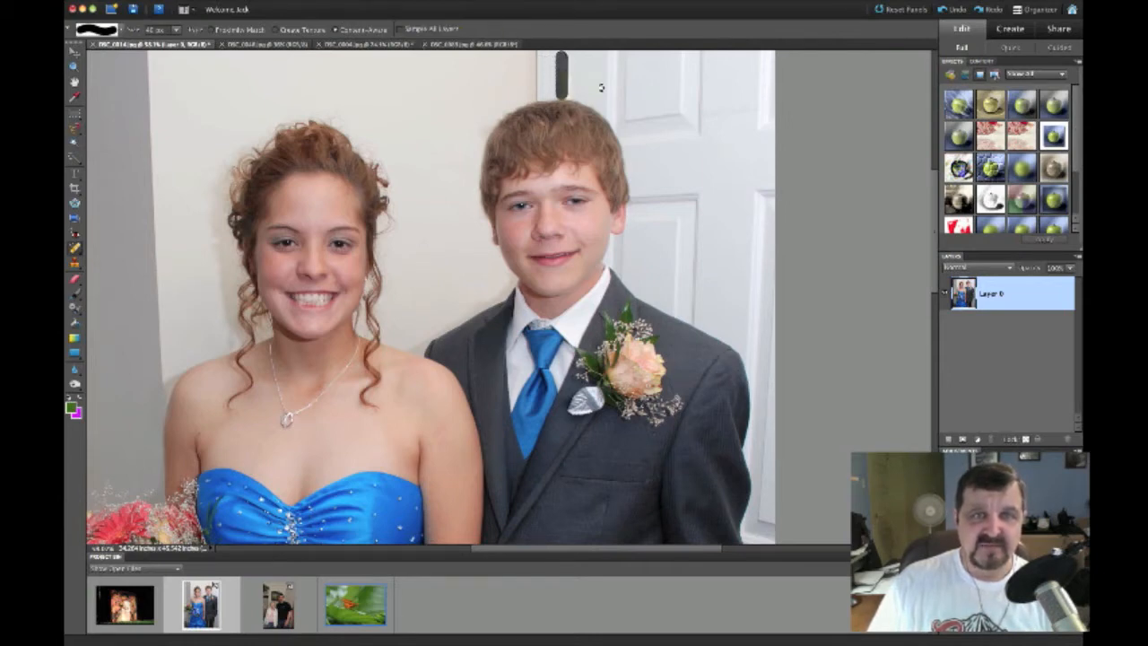
pyautogui.click(558, 85)
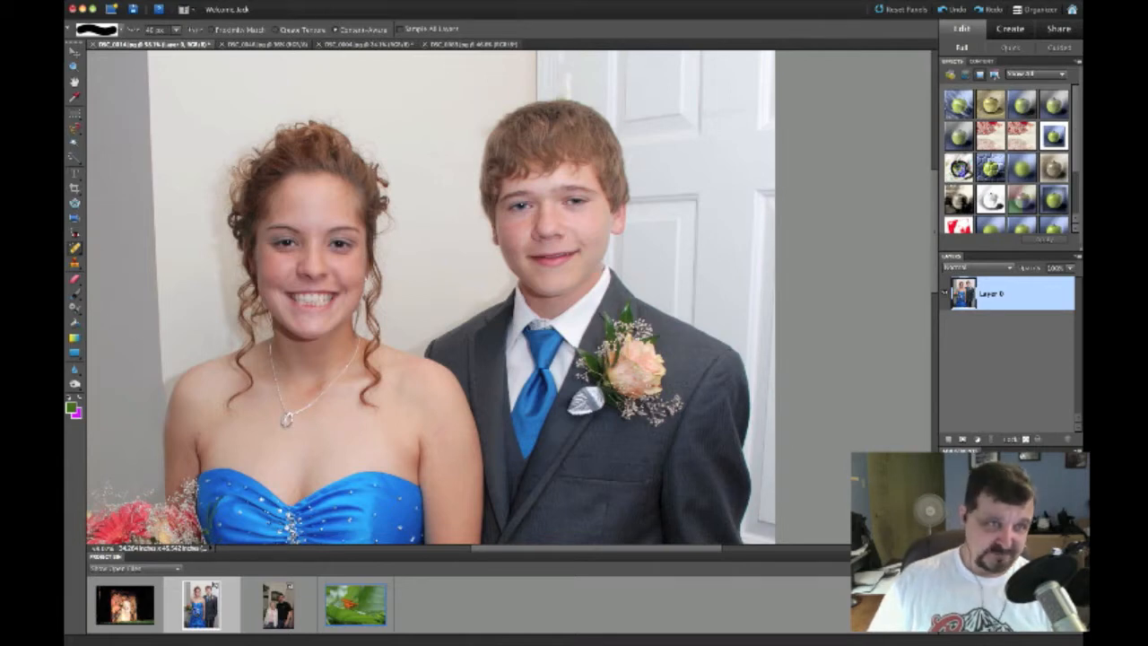
# Select the girl's blue dress with the Quick Selection tool, leaving out the bow and bouquet.
pyautogui.click(289, 1)
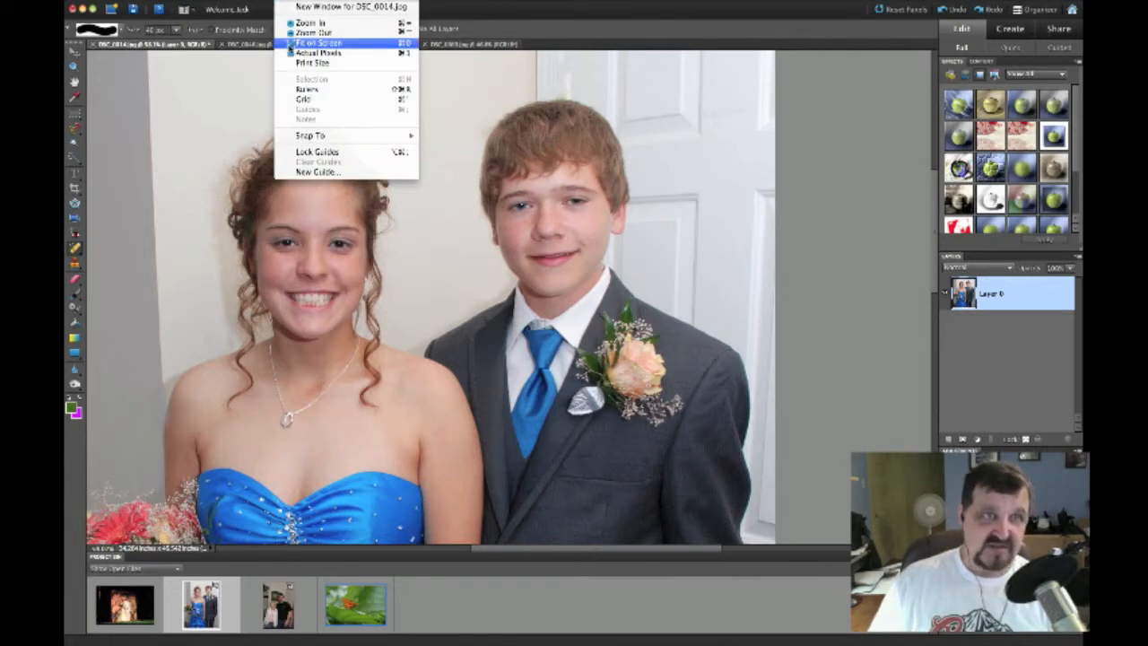
pyautogui.click(305, 43)
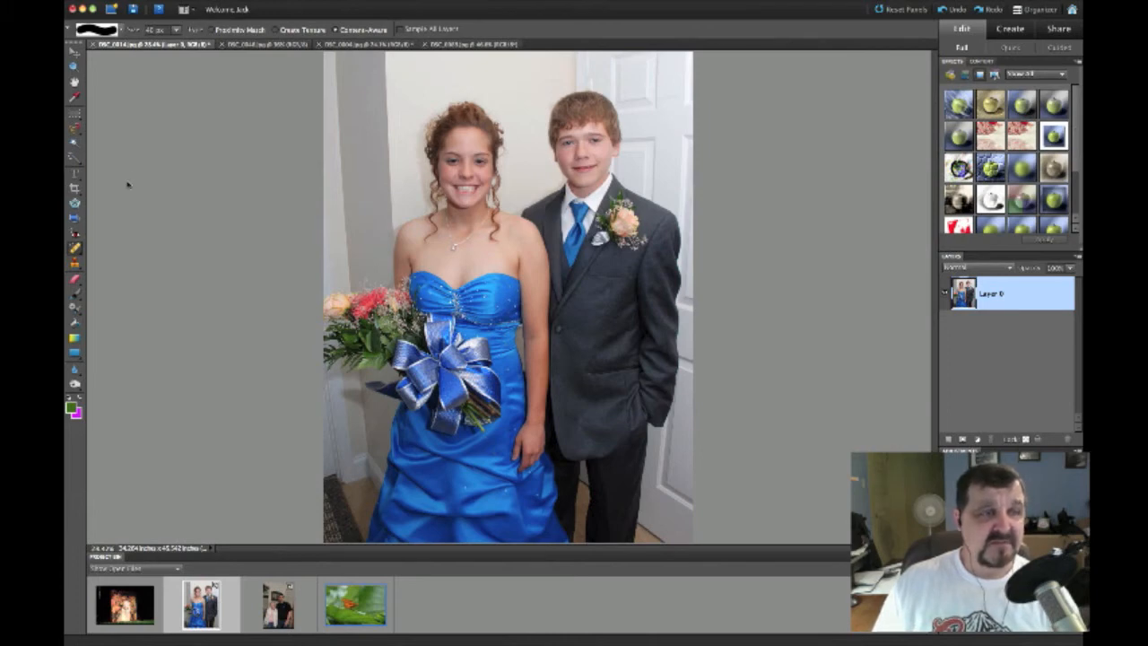
pyautogui.click(74, 159)
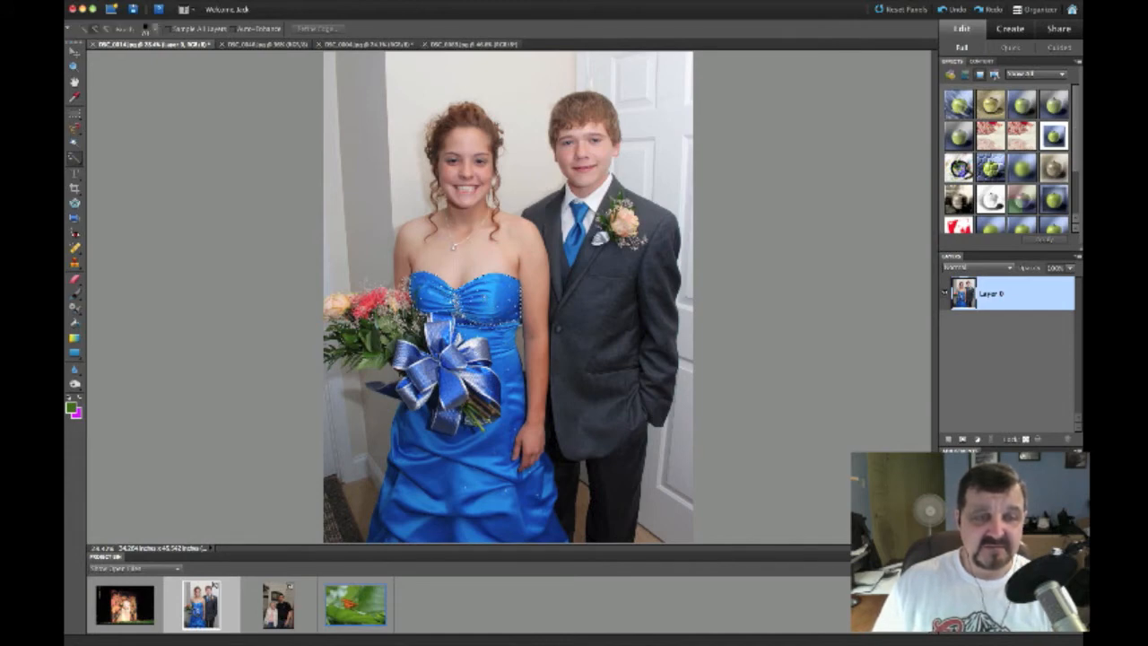
pyautogui.moveTo(510, 388)
pyautogui.mouseDown()
pyautogui.moveTo(509, 417)
pyautogui.moveTo(485, 448)
pyautogui.moveTo(403, 454)
pyautogui.moveTo(416, 506)
pyautogui.mouseUp()
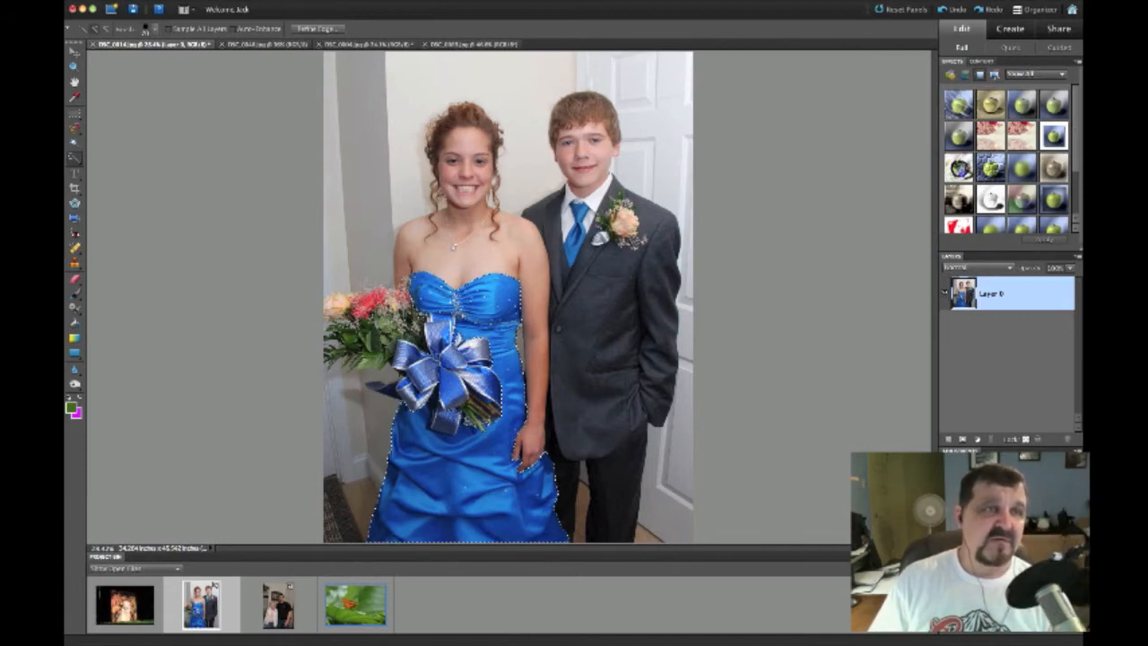
# Open the Hue/Saturation adjustment for the selected dress and reposition its dialog beside the couple.
pyautogui.click(167, 1)
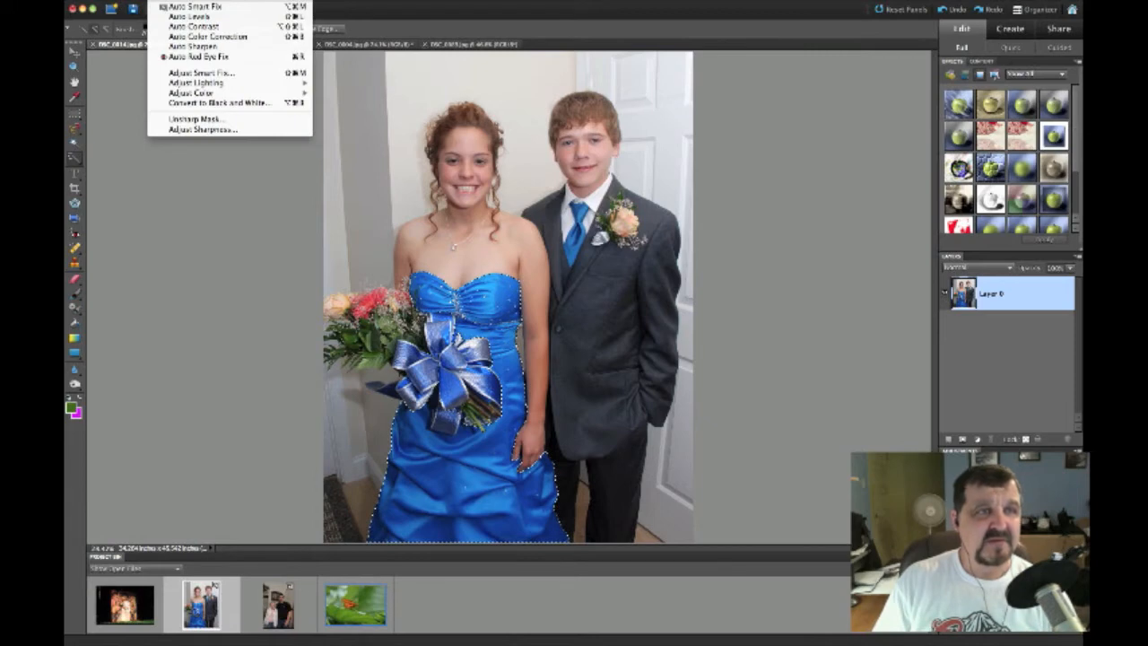
pyautogui.moveTo(204, 94)
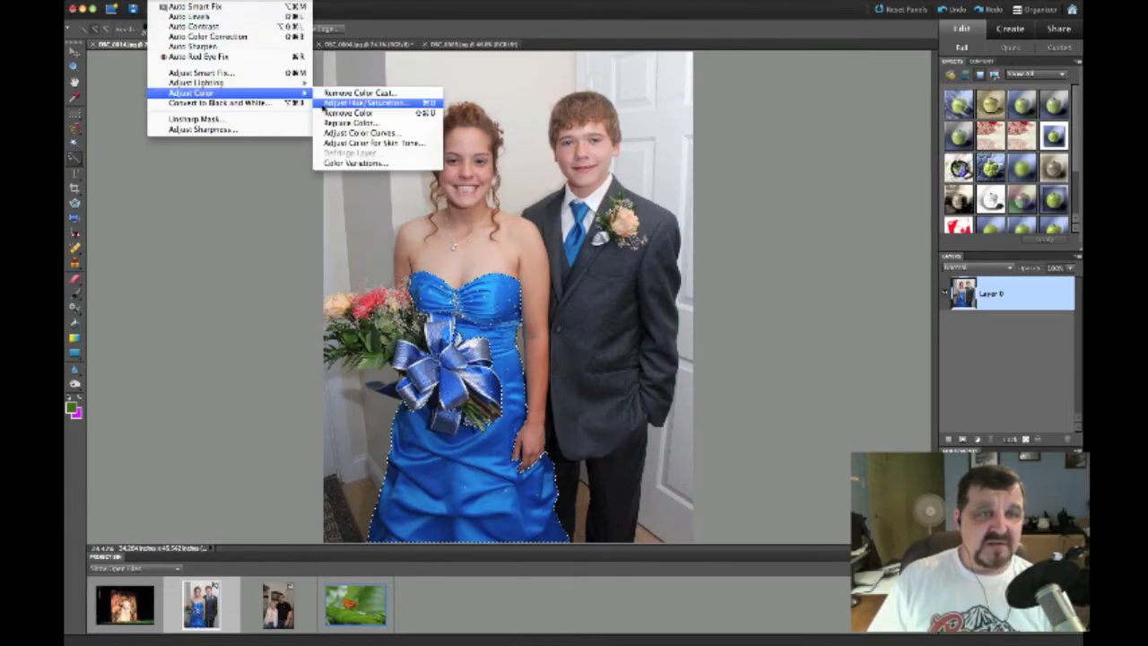
pyautogui.click(323, 104)
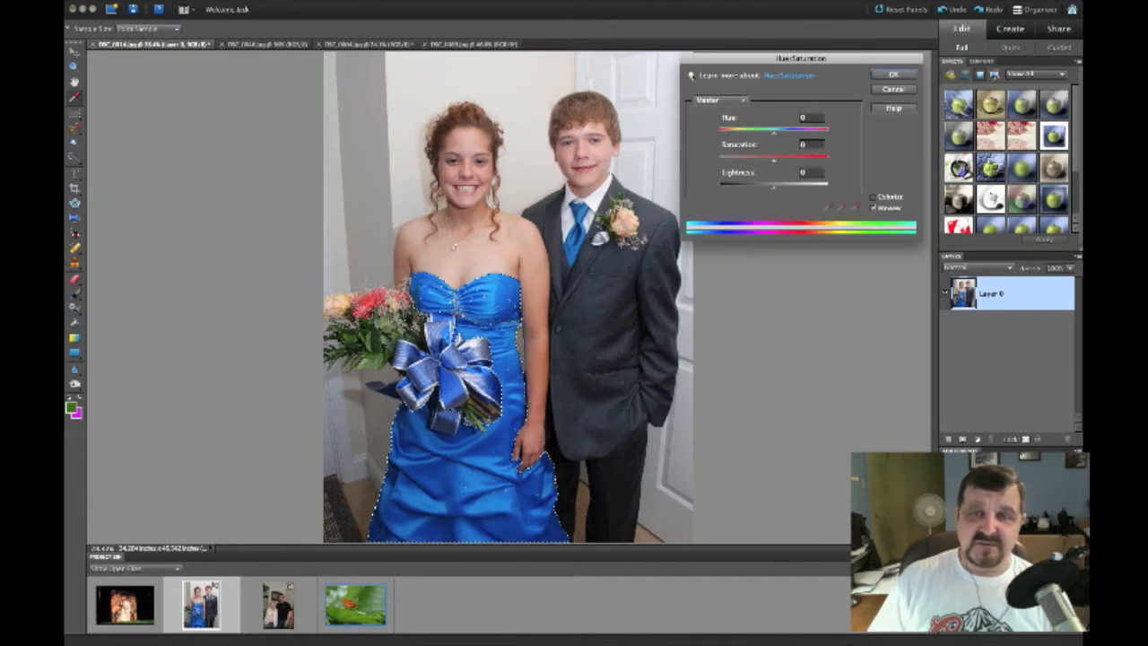
pyautogui.moveTo(716, 62); pyautogui.dragTo(723, 91)
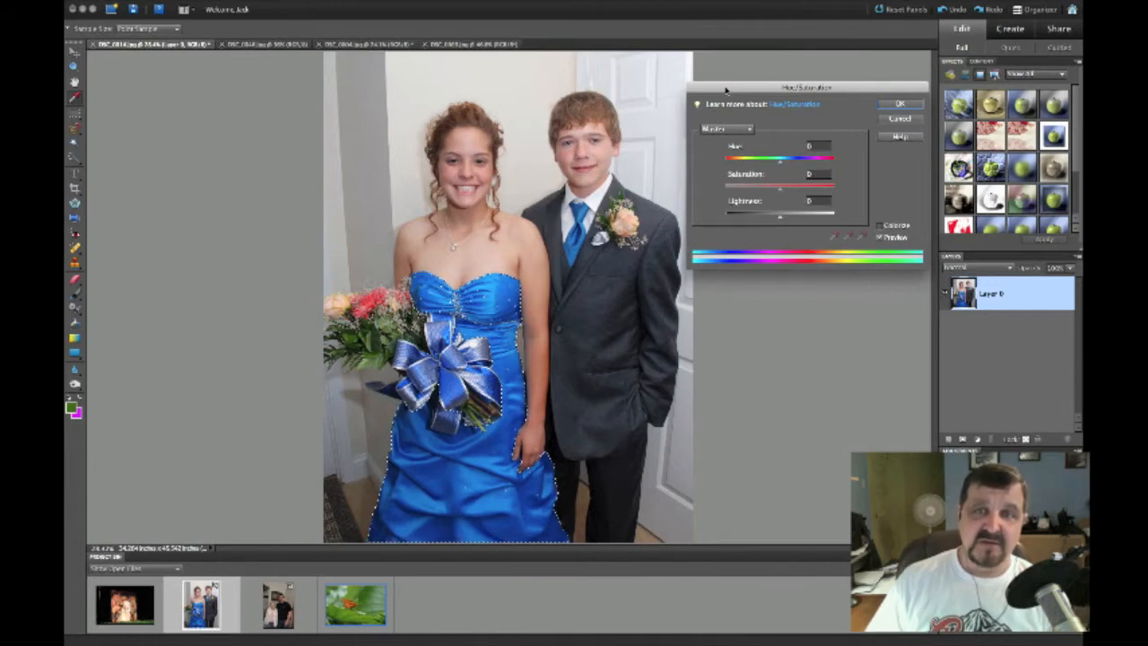
pyautogui.moveTo(726, 90); pyautogui.dragTo(726, 93)
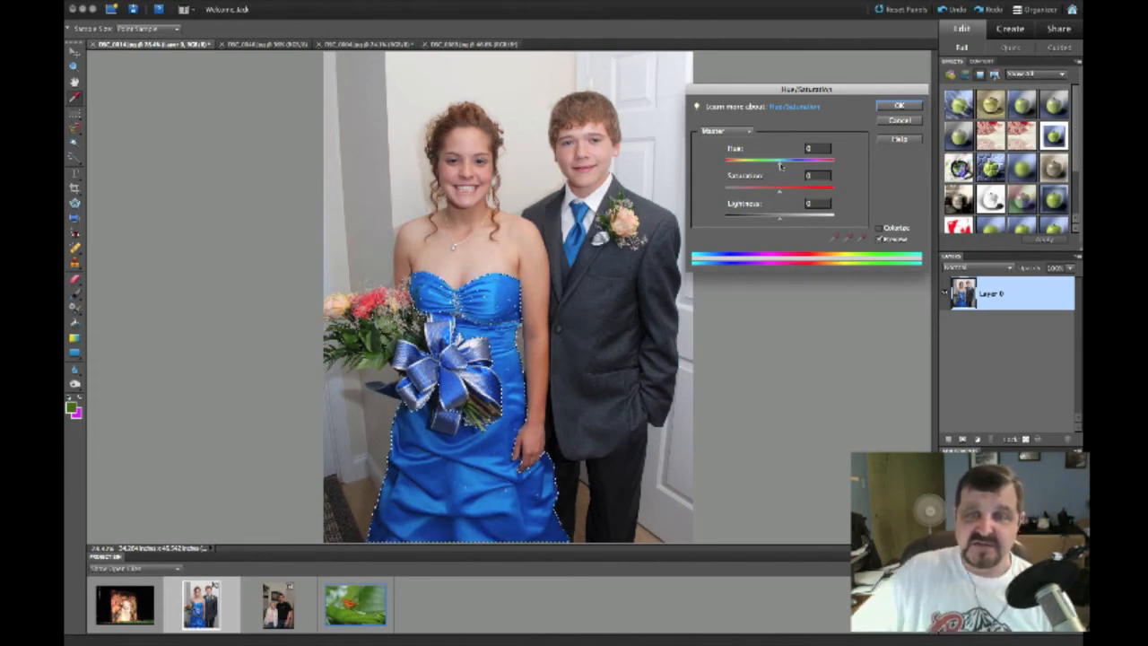
# Try shifting the dress's hue in stages through teal, green and lime to orange at -180.
pyautogui.moveTo(781, 165); pyautogui.dragTo(764, 167)
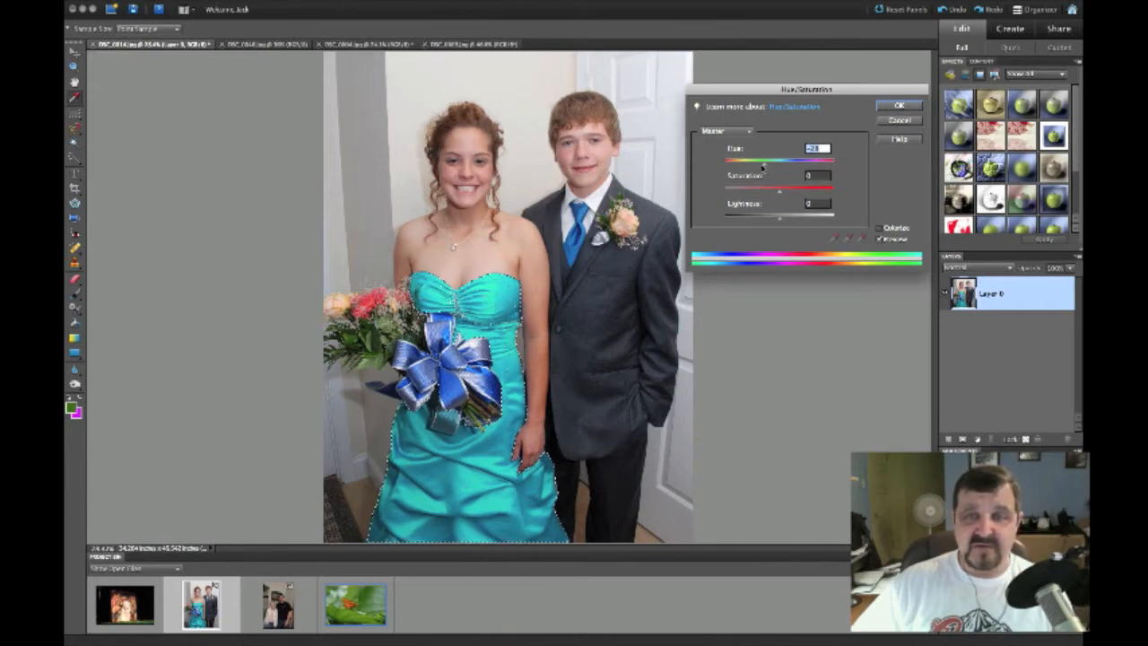
pyautogui.moveTo(764, 165); pyautogui.dragTo(750, 165)
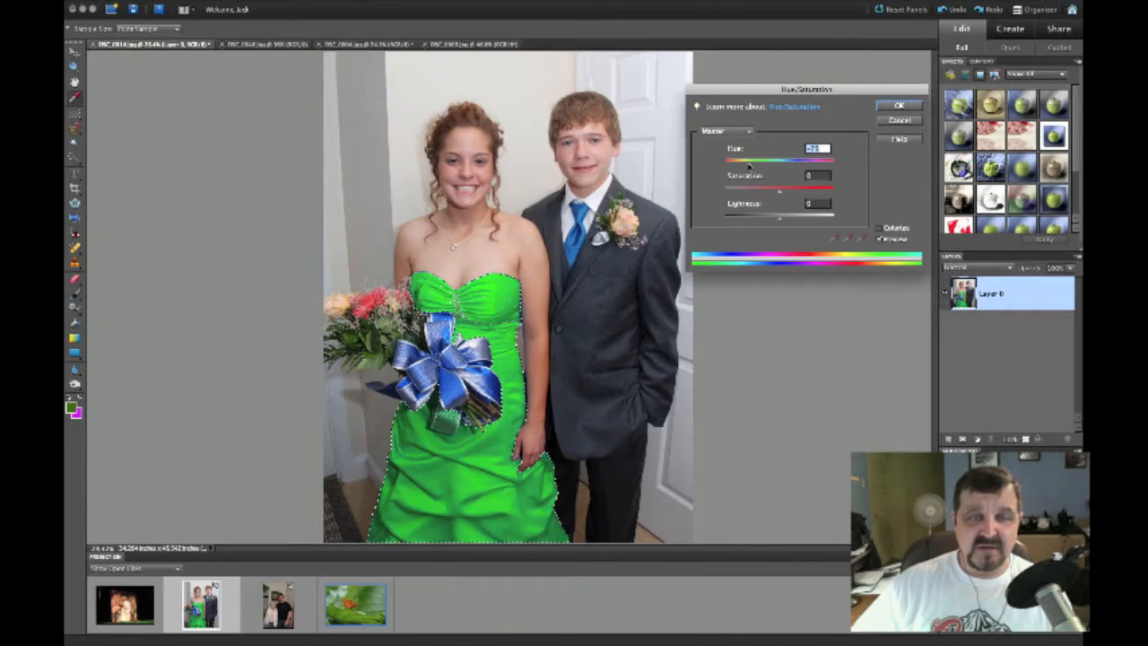
pyautogui.moveTo(749, 165); pyautogui.dragTo(735, 164)
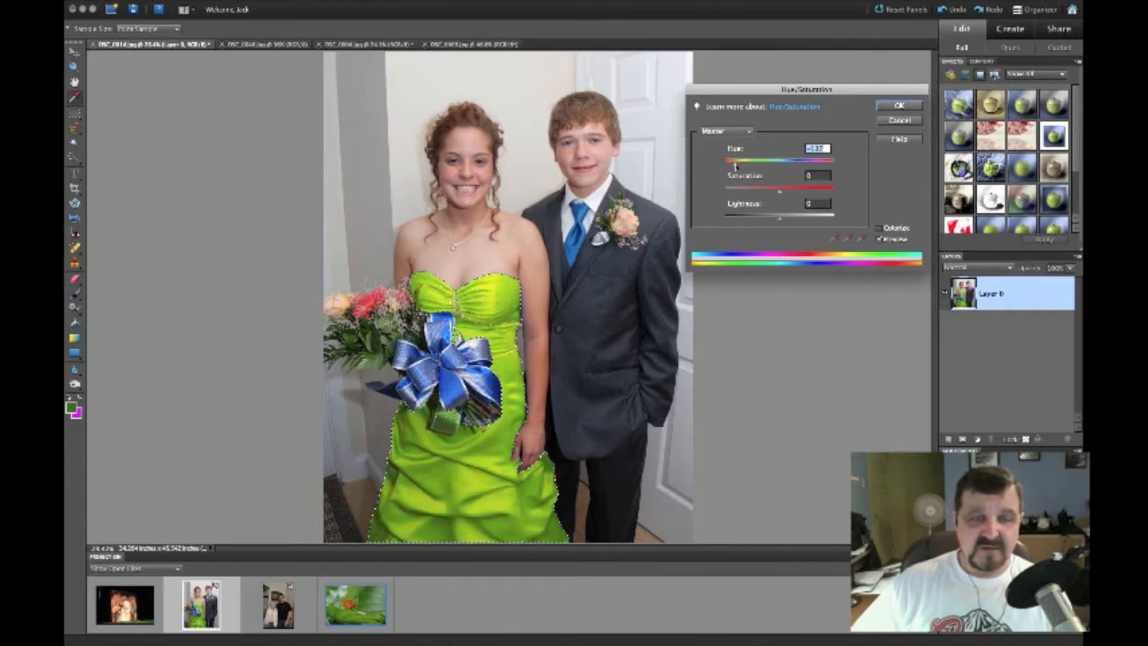
pyautogui.moveTo(737, 166); pyautogui.dragTo(721, 167)
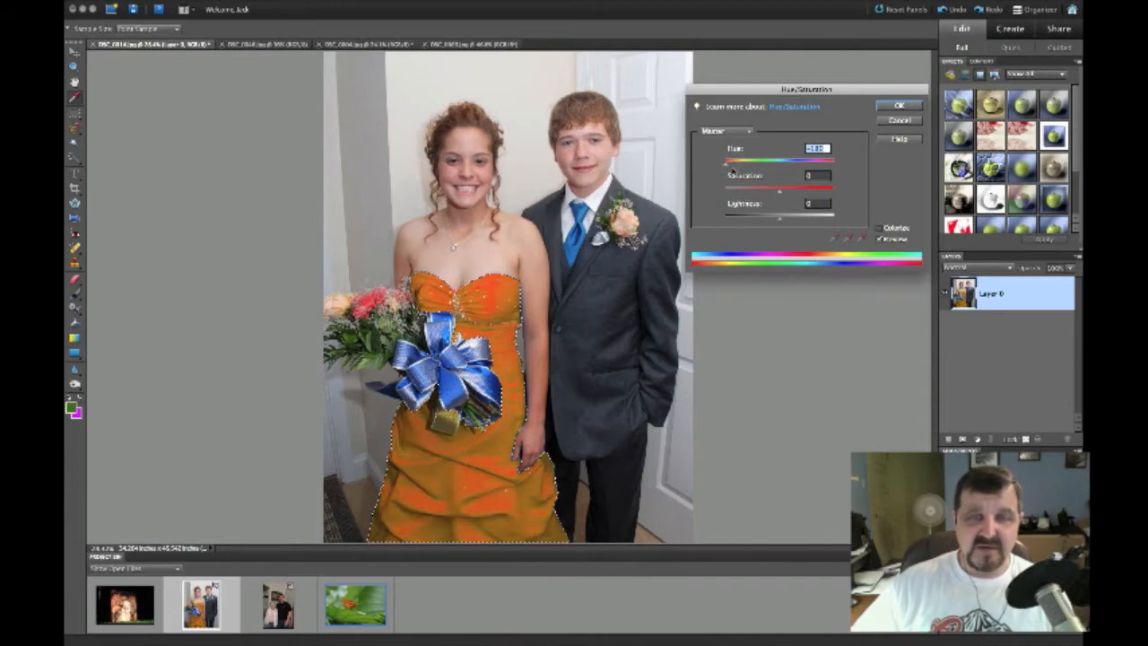
# Try a saturation of +11 on the selected dress, shift its hue through turquoise to royal blue, and reduce its lightness.
pyautogui.click(781, 193)
pyautogui.moveTo(781, 193)
pyautogui.mouseDown()
pyautogui.moveTo(821, 195)
pyautogui.moveTo(739, 195)
pyautogui.moveTo(786, 192)
pyautogui.mouseUp()
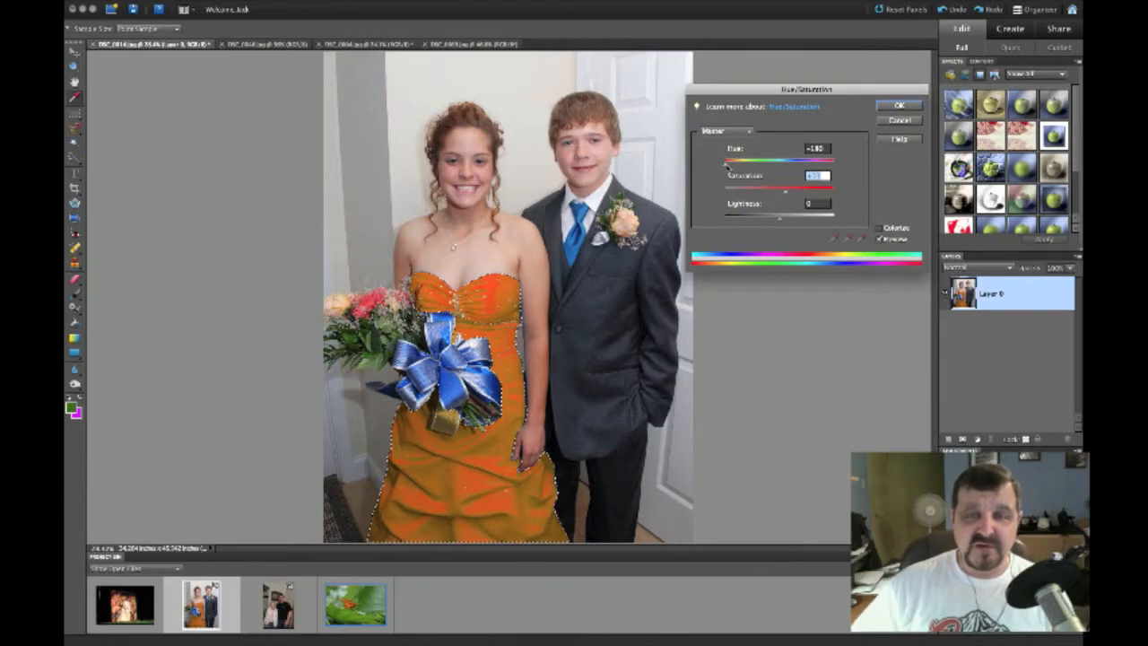
pyautogui.moveTo(728, 165); pyautogui.dragTo(769, 167)
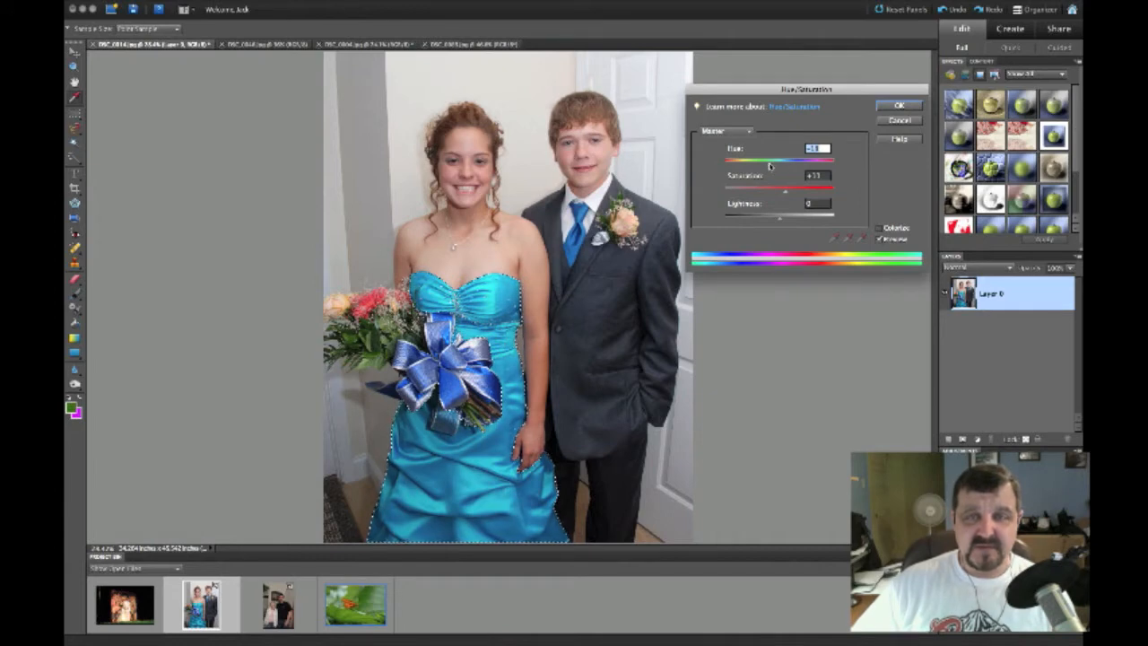
pyautogui.moveTo(769, 167); pyautogui.dragTo(795, 166)
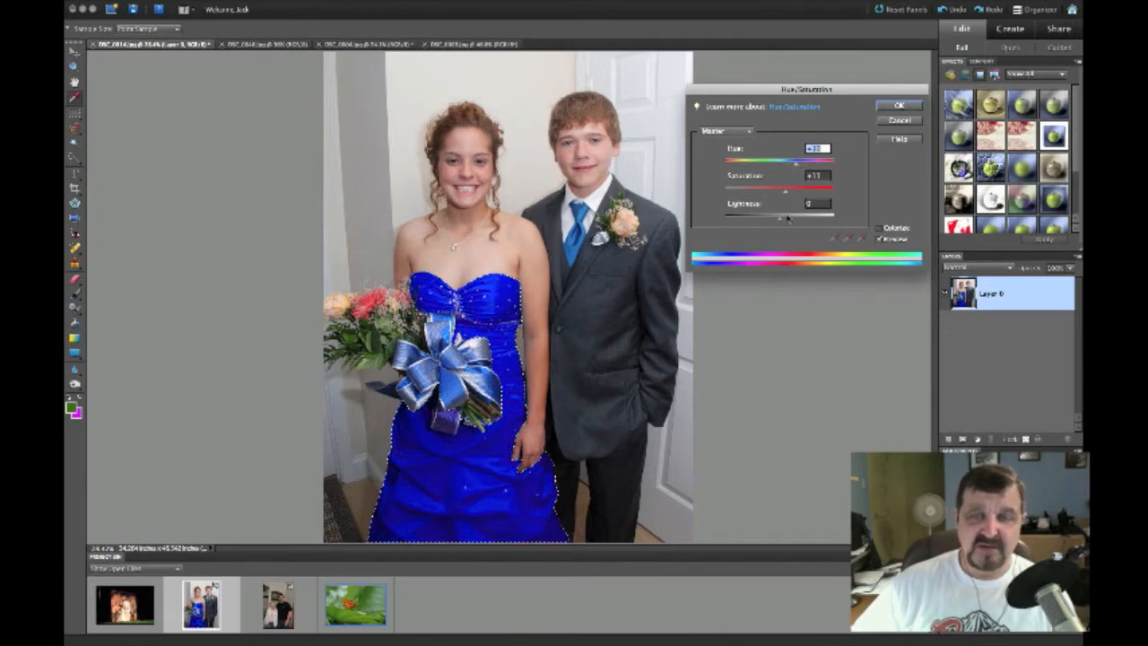
pyautogui.moveTo(780, 221)
pyautogui.mouseDown()
pyautogui.moveTo(799, 222)
pyautogui.moveTo(764, 221)
pyautogui.mouseUp()
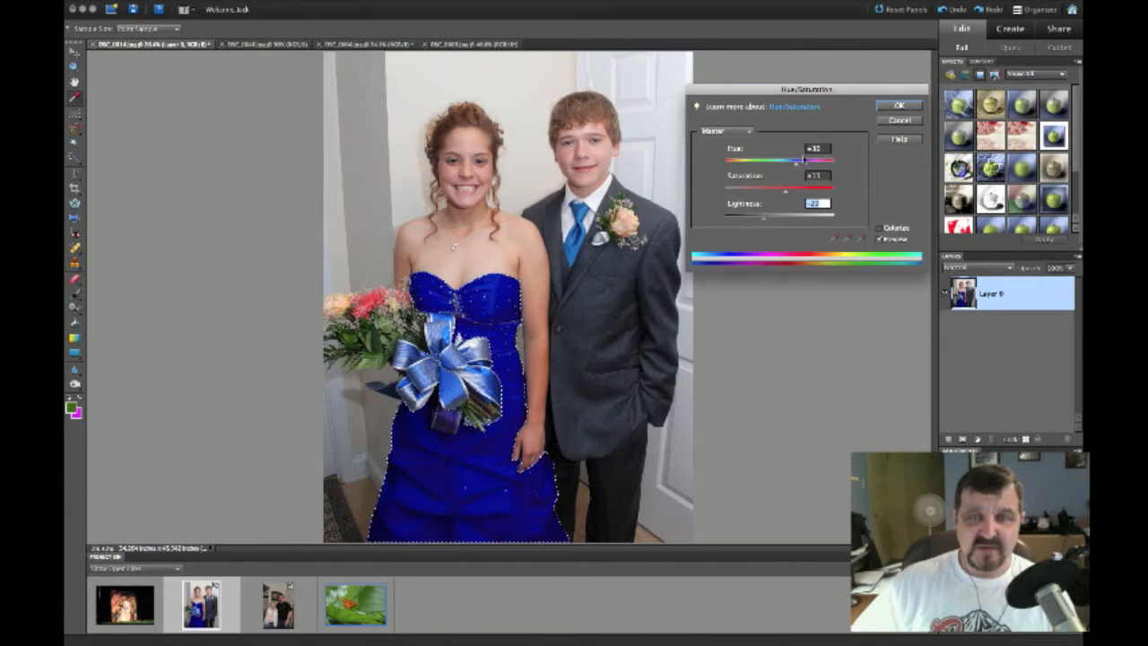
# Try the dress in purple and in red at hue +147, almost fully desaturated, and brightened with saturation around +13 and raised lightness.
pyautogui.moveTo(795, 165); pyautogui.dragTo(815, 168)
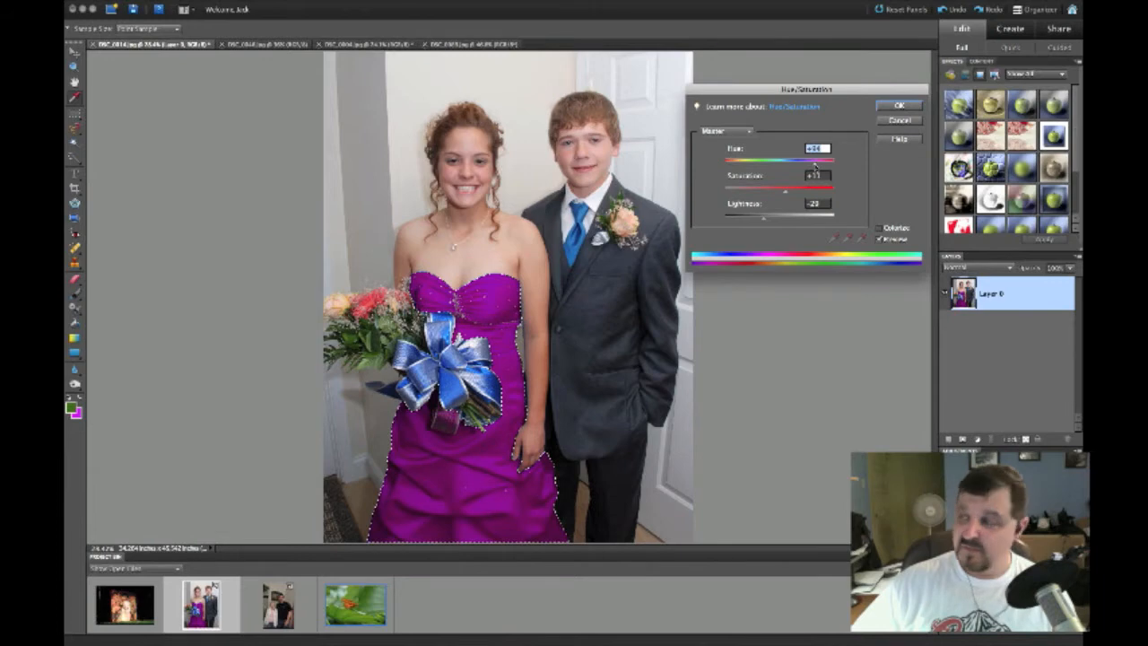
pyautogui.moveTo(815, 167); pyautogui.dragTo(827, 167)
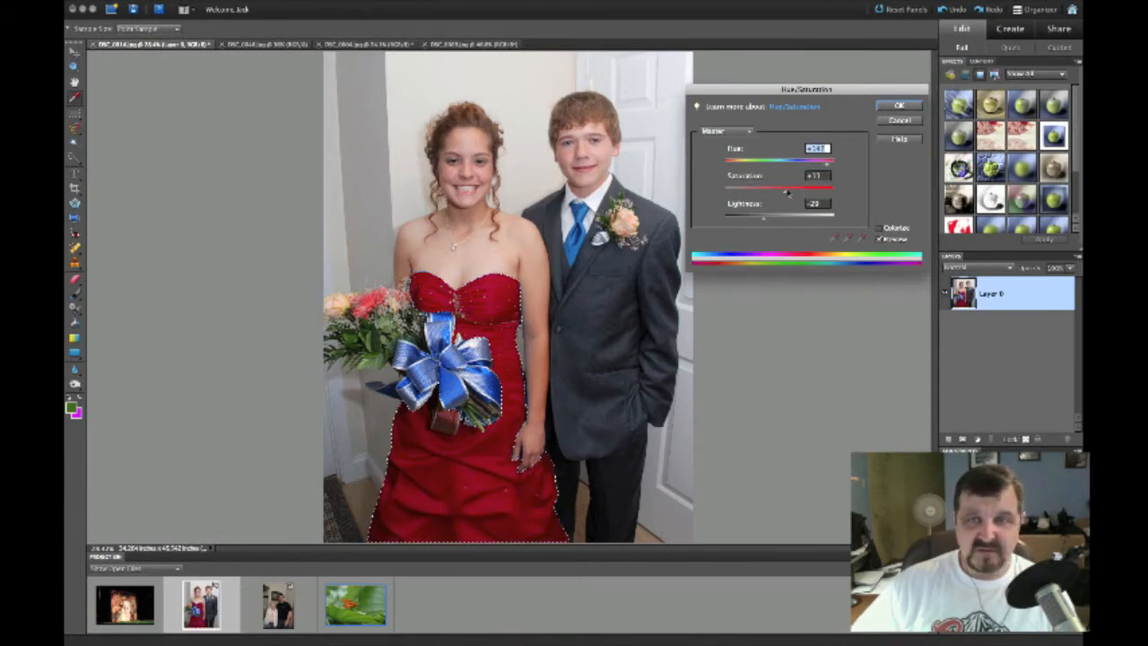
pyautogui.click(788, 192)
pyautogui.moveTo(790, 193); pyautogui.dragTo(727, 194)
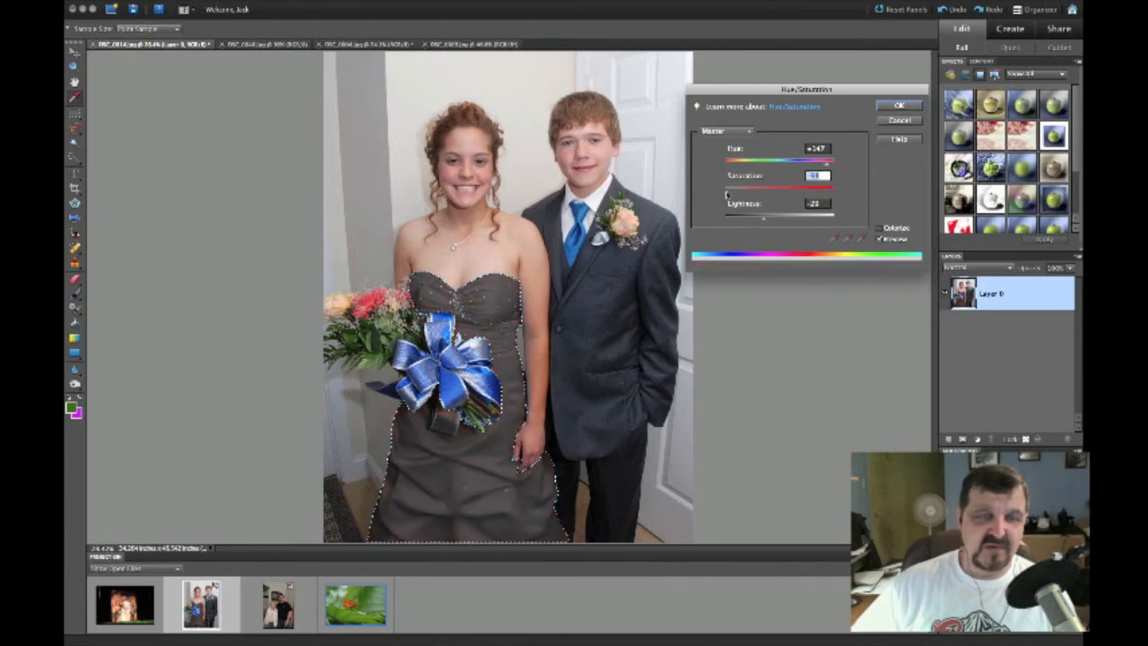
pyautogui.moveTo(727, 194); pyautogui.dragTo(790, 220)
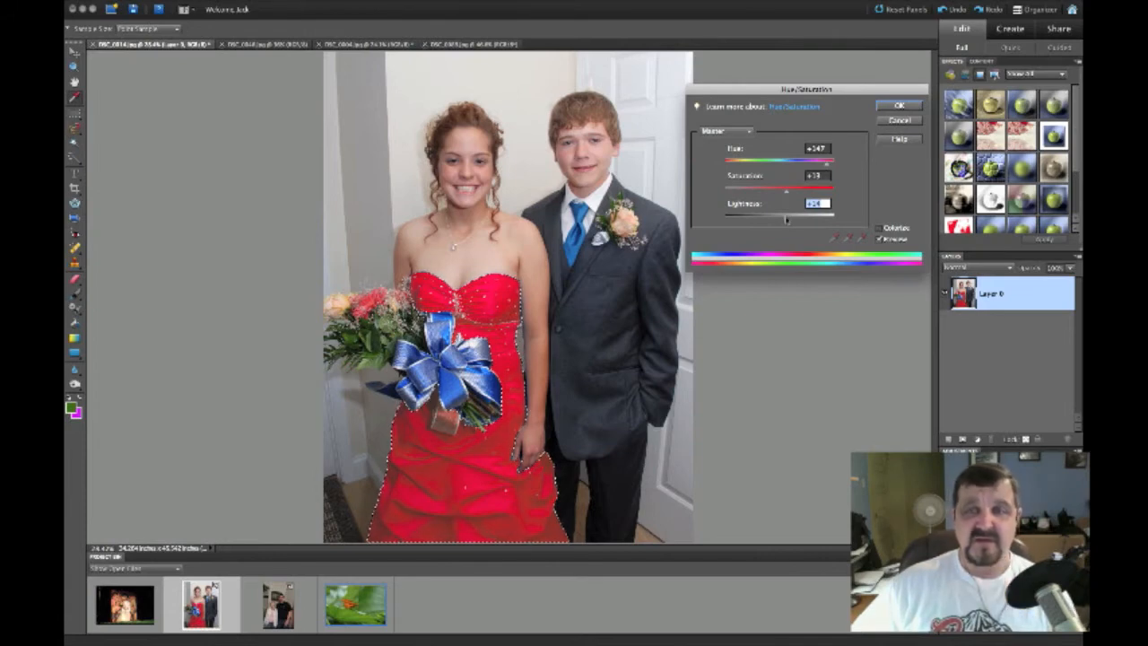
# Discard the Hue/Saturation changes and deselect the dress.
pyautogui.click(886, 123)
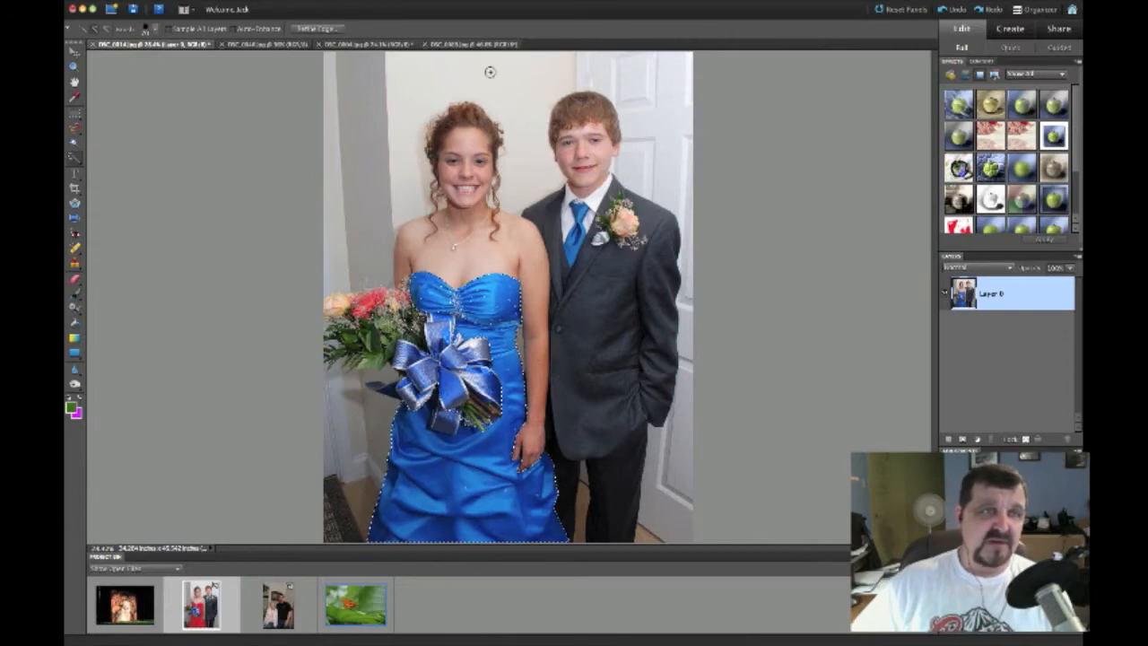
pyautogui.click(234, 1)
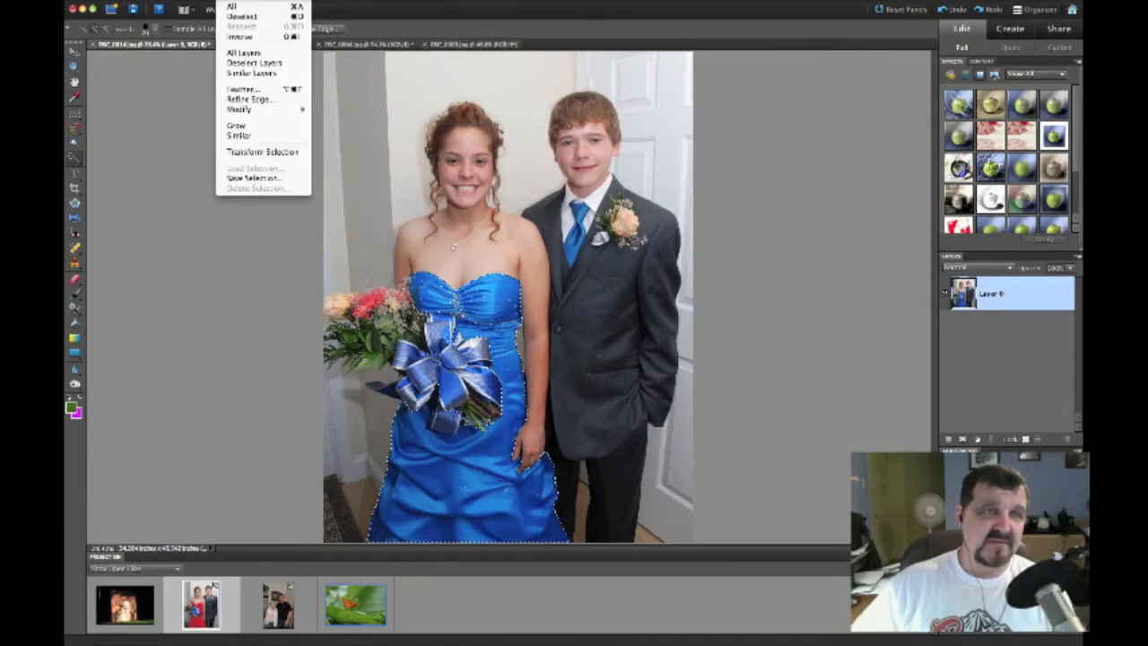
pyautogui.click(236, 17)
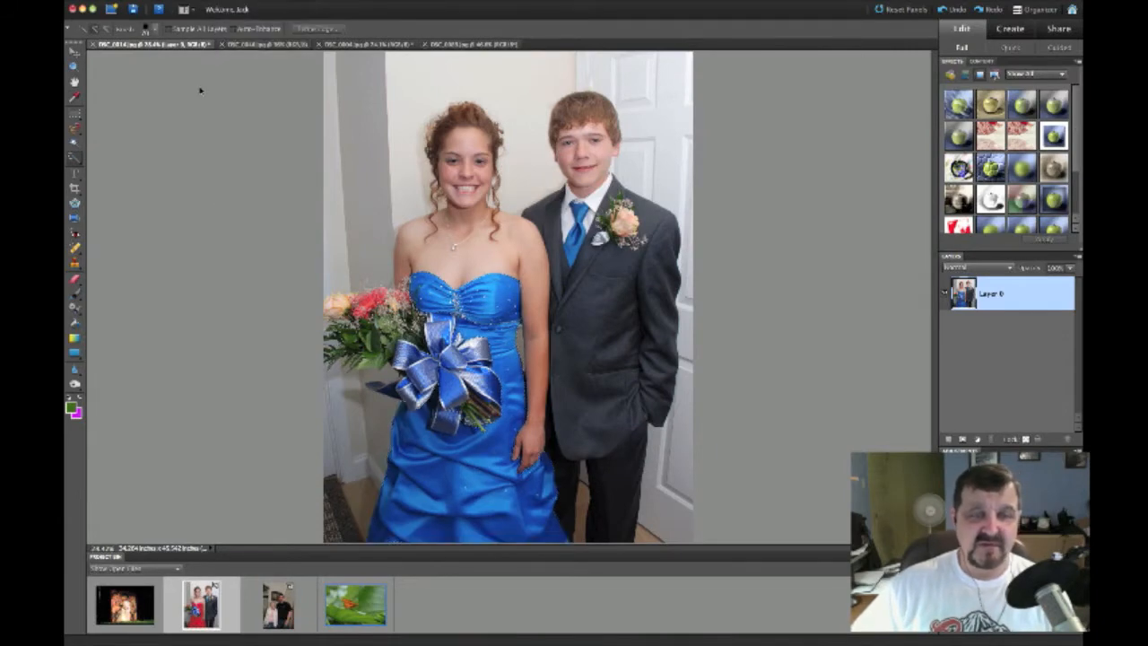
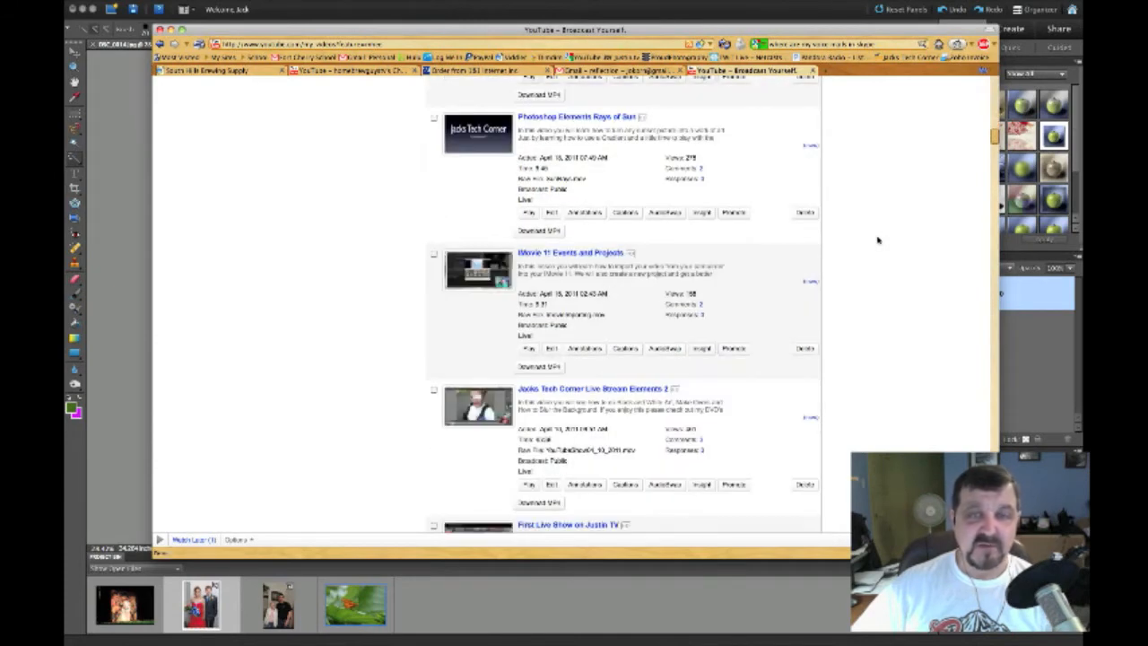
# Look through the YouTube channel's list of uploaded videos, from the April 2011 entries back to the January 2010 tutorials.
pyautogui.scroll(-5, 878, 239)
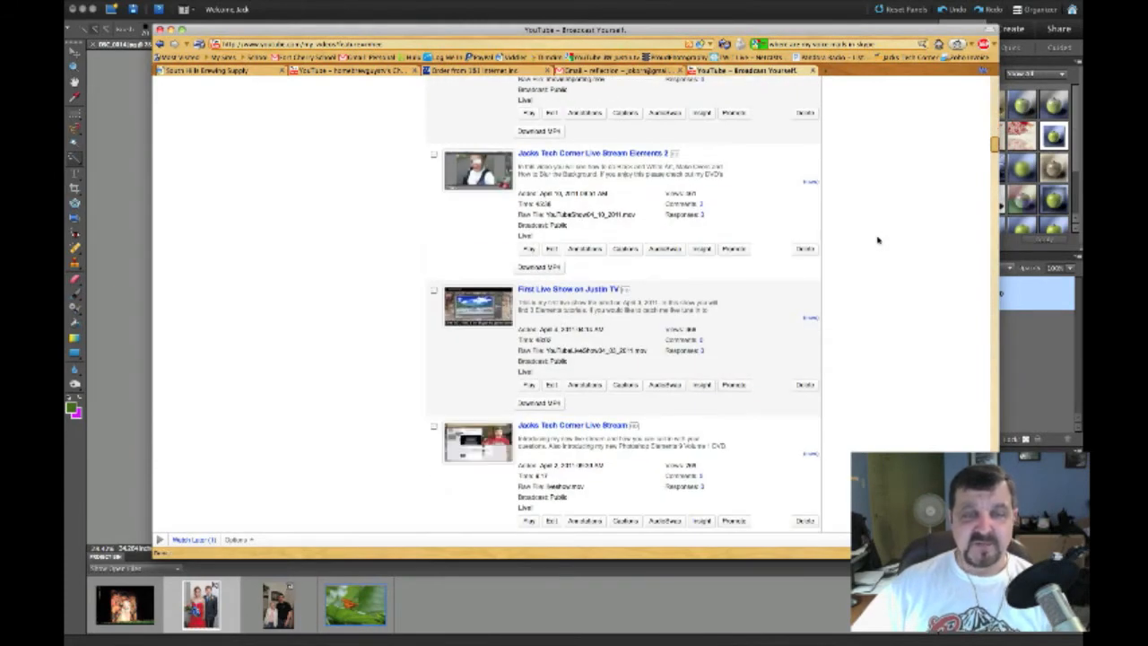
pyautogui.scroll(-5, 878, 239)
pyautogui.scroll(-7, 879, 239)
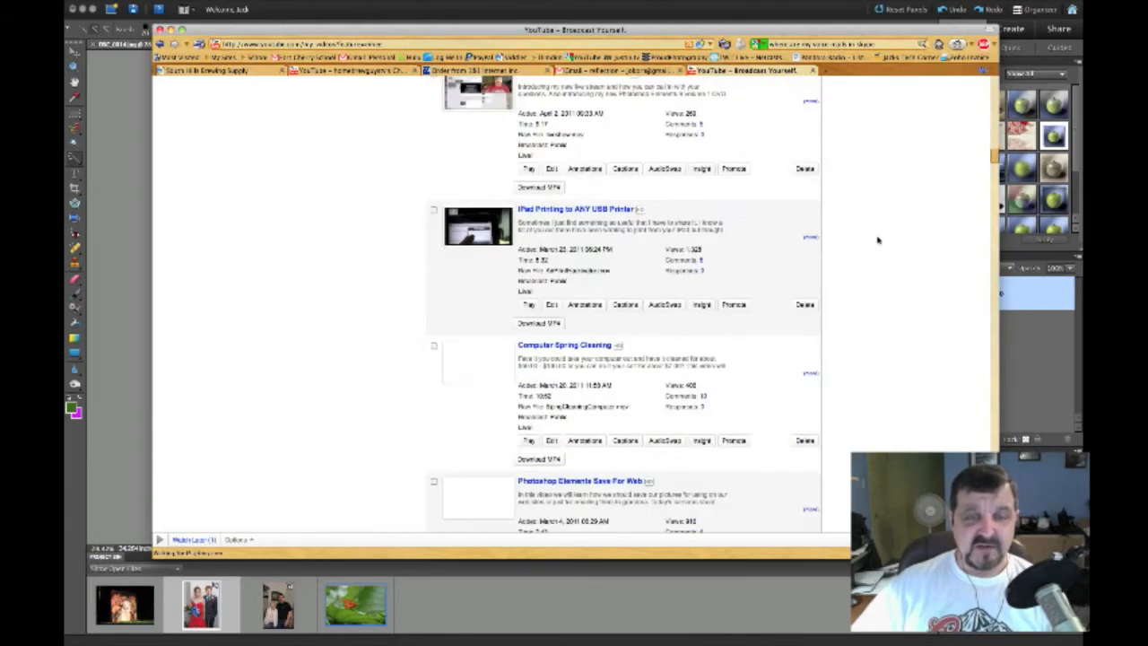
pyautogui.scroll(-4, 878, 240)
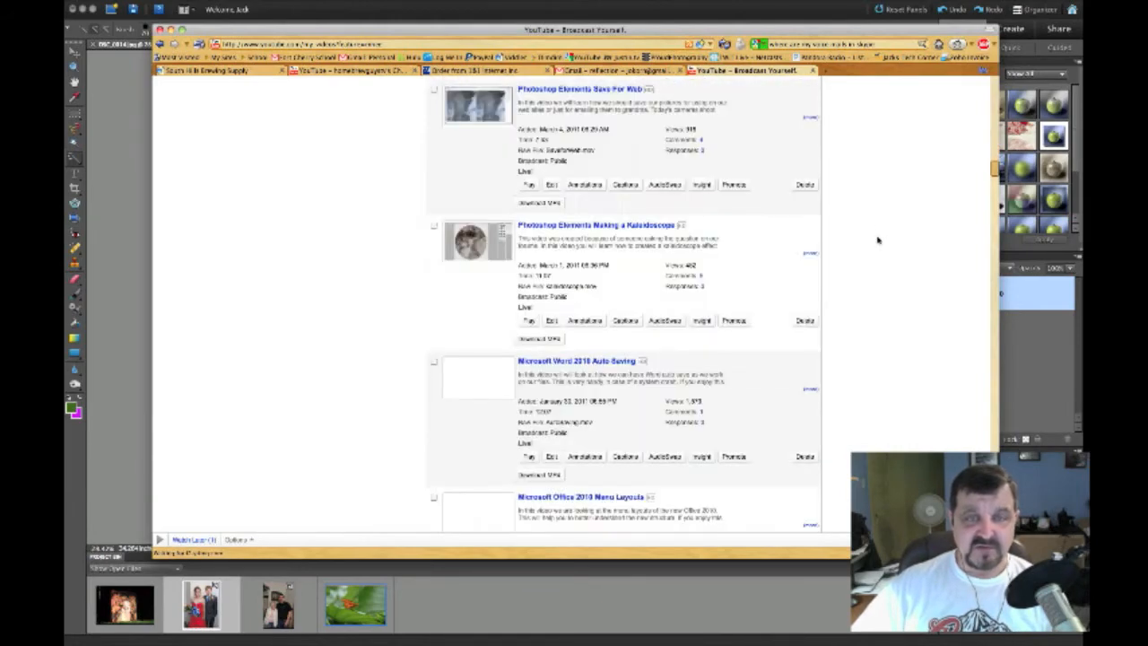
pyautogui.scroll(-11, 878, 239)
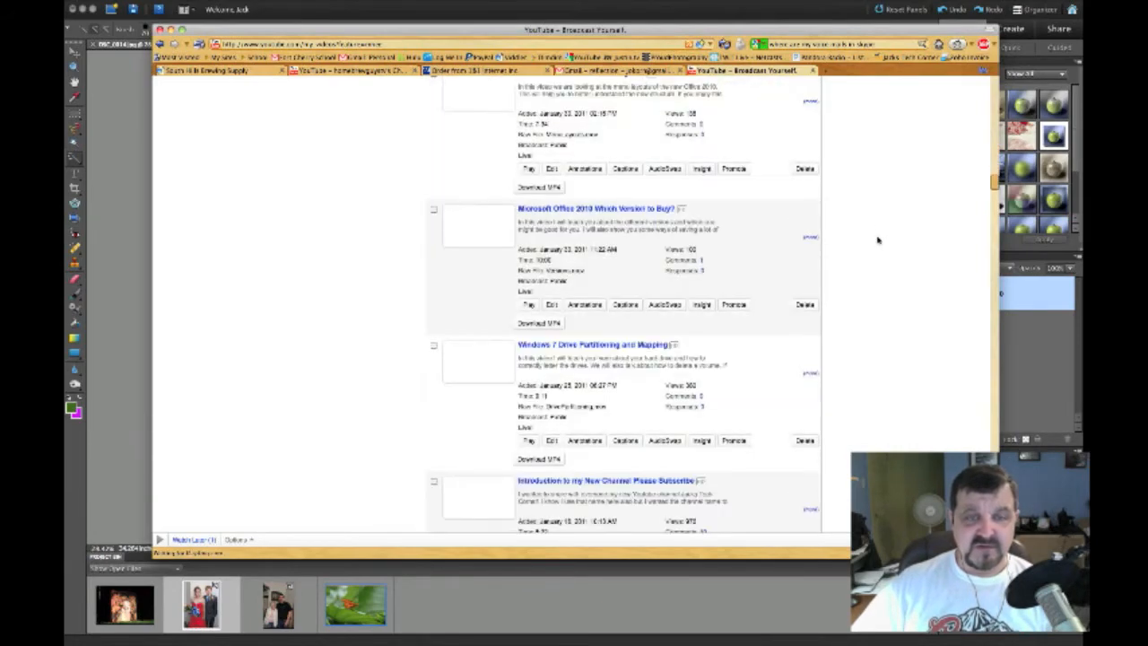
pyautogui.scroll(-6, 878, 240)
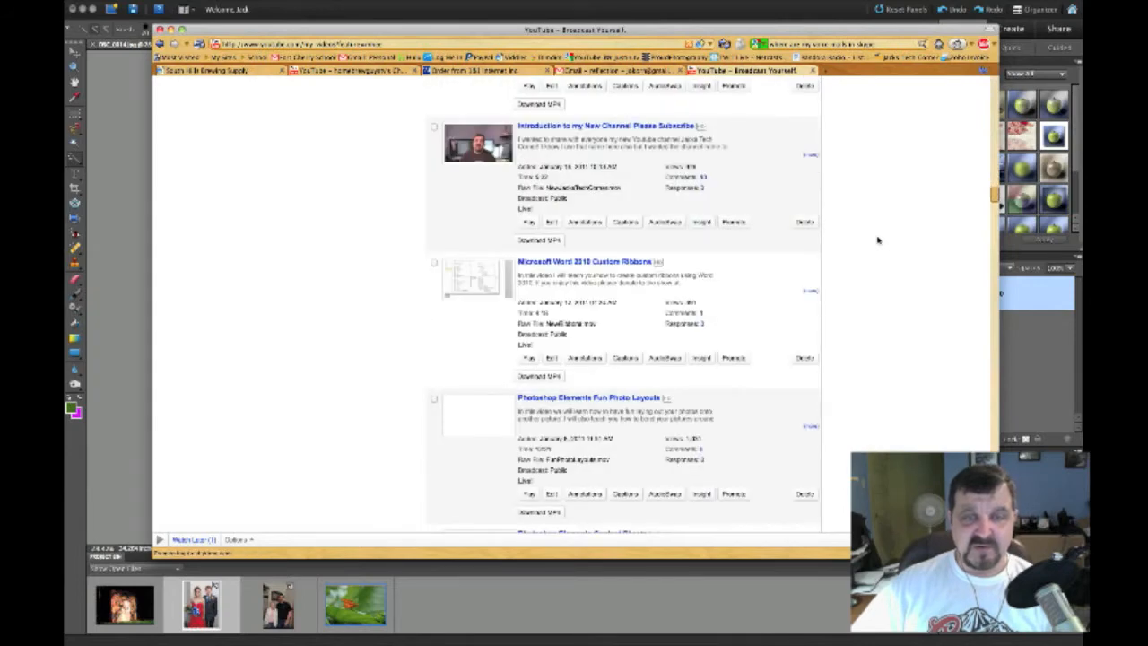
pyautogui.scroll(-6, 878, 239)
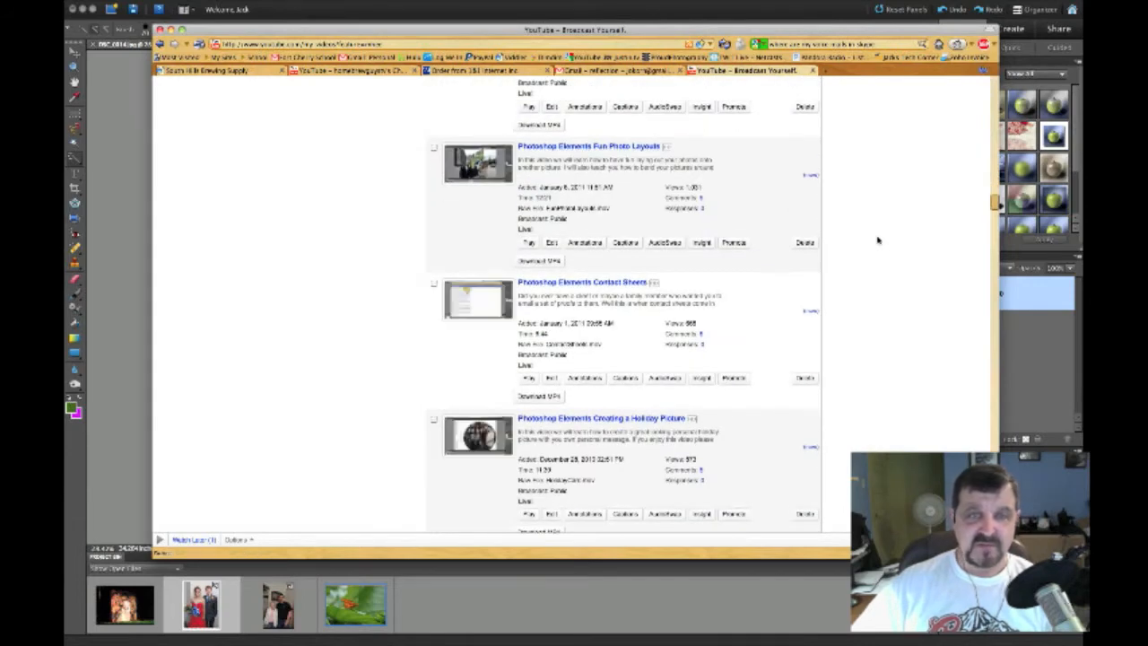
pyautogui.scroll(-5, 879, 239)
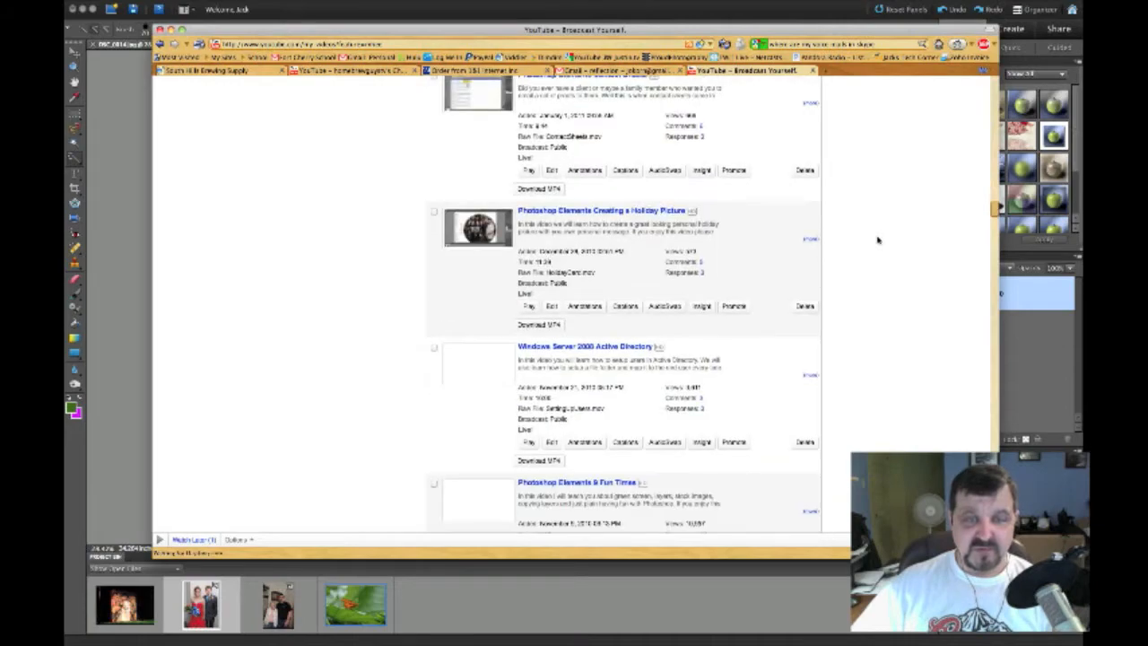
pyautogui.scroll(-6, 879, 240)
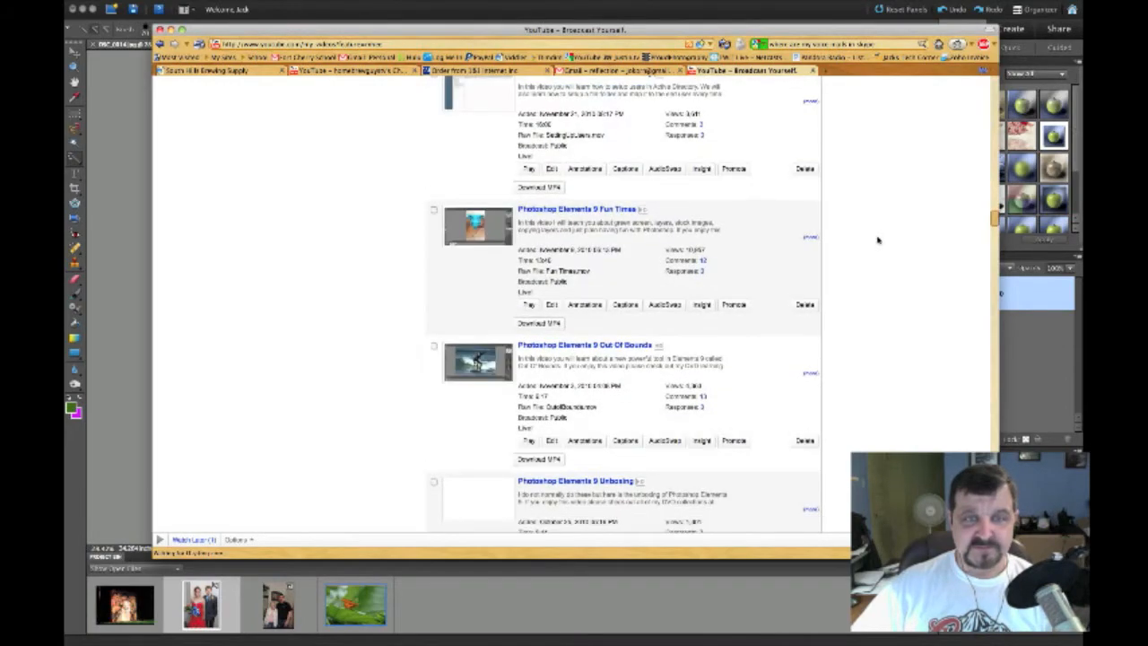
pyautogui.scroll(-5, 878, 239)
pyautogui.scroll(-5, 878, 240)
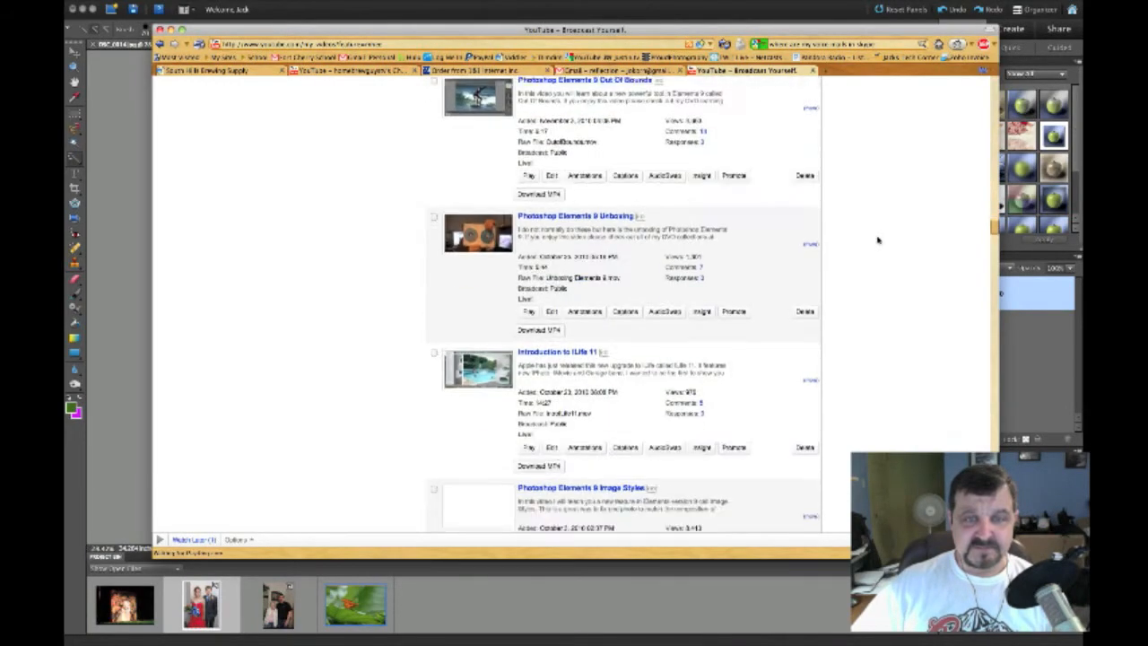
pyautogui.scroll(-4, 878, 239)
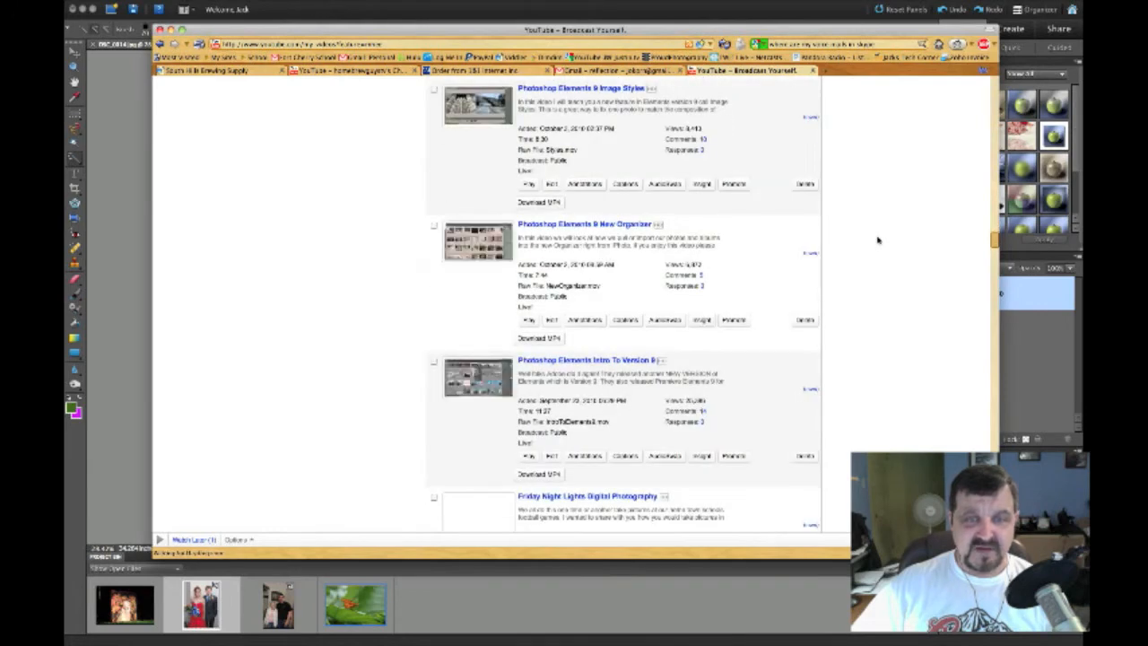
pyautogui.scroll(-5, 878, 240)
pyautogui.scroll(-4, 878, 239)
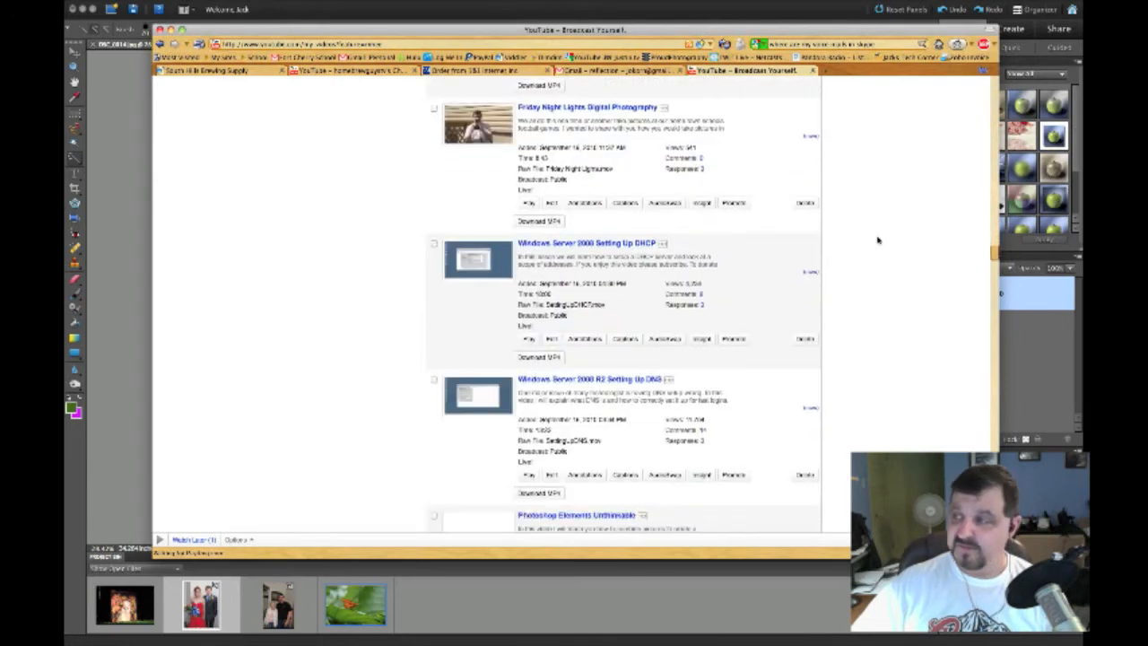
pyautogui.scroll(-3, 879, 239)
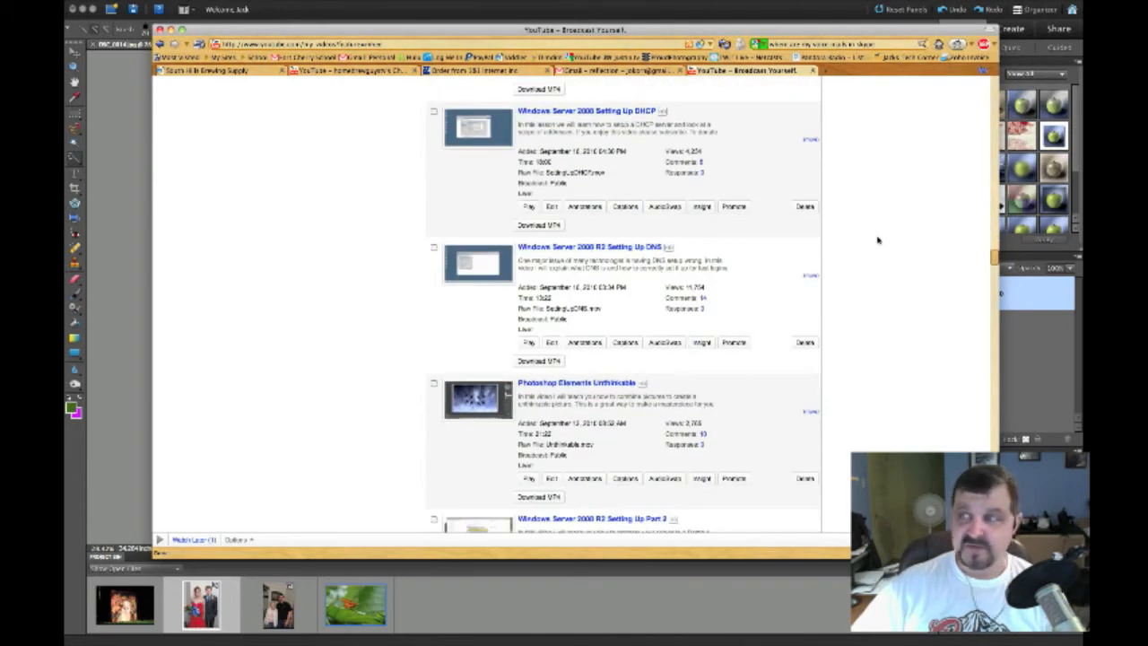
pyautogui.scroll(-4, 865, 240)
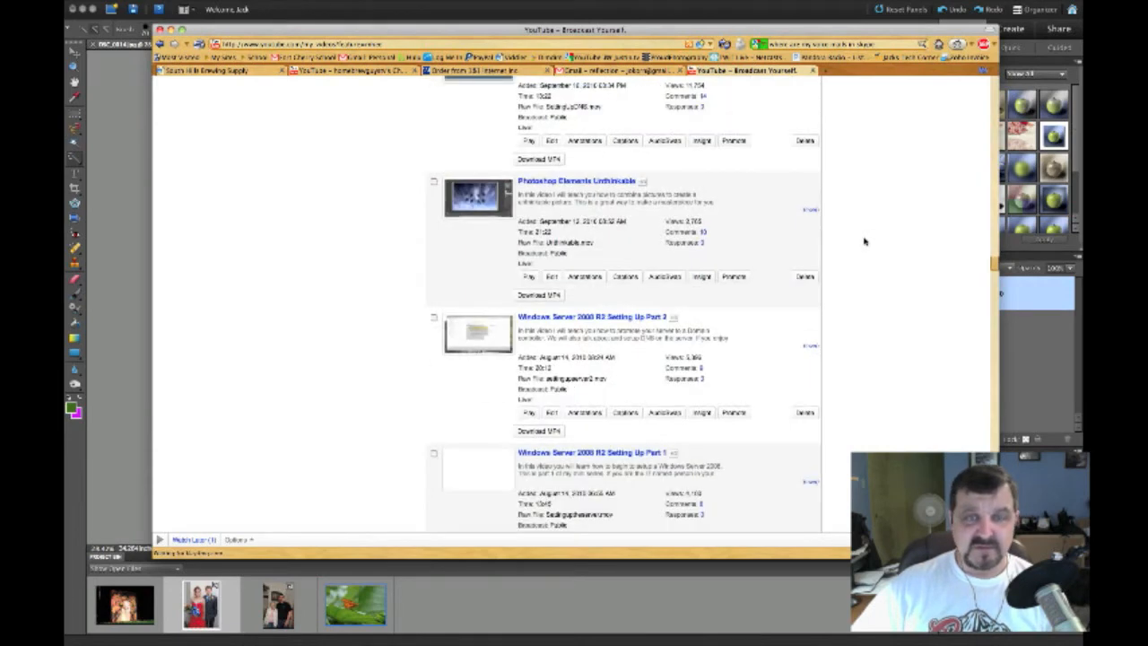
pyautogui.scroll(-6, 864, 240)
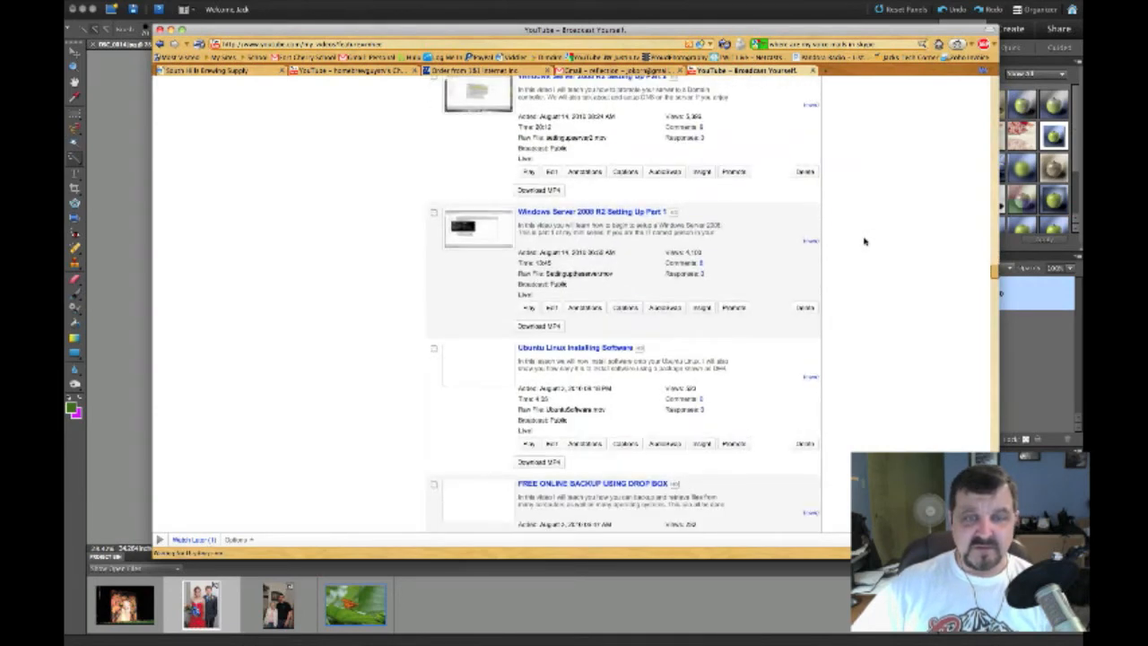
pyautogui.scroll(-7, 865, 241)
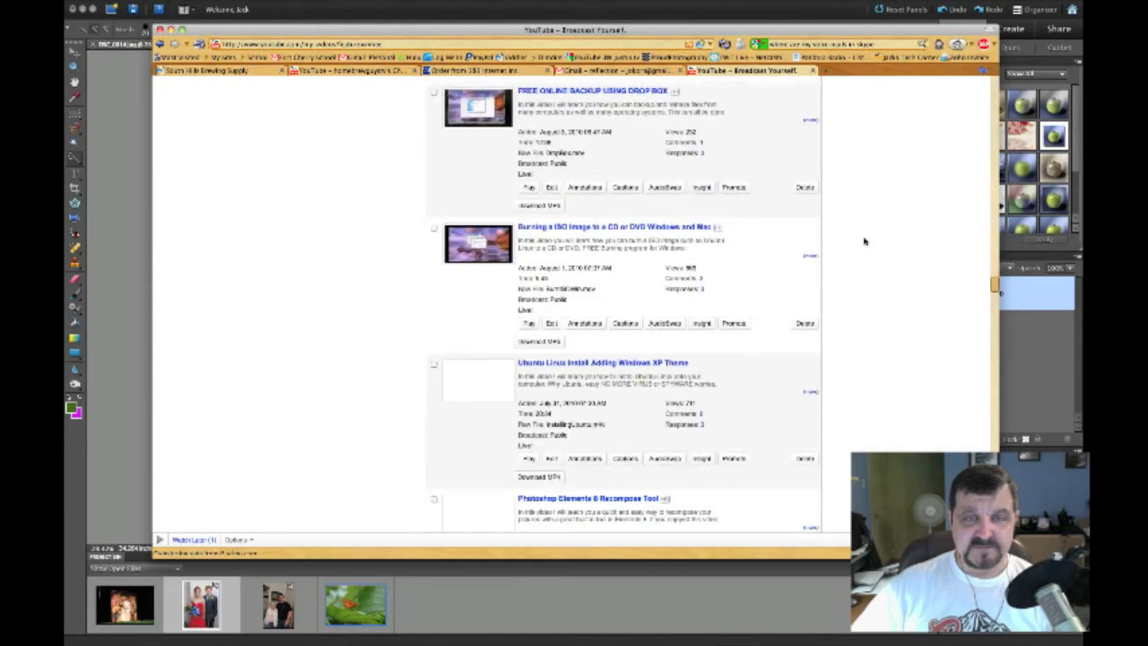
pyautogui.scroll(-4, 865, 241)
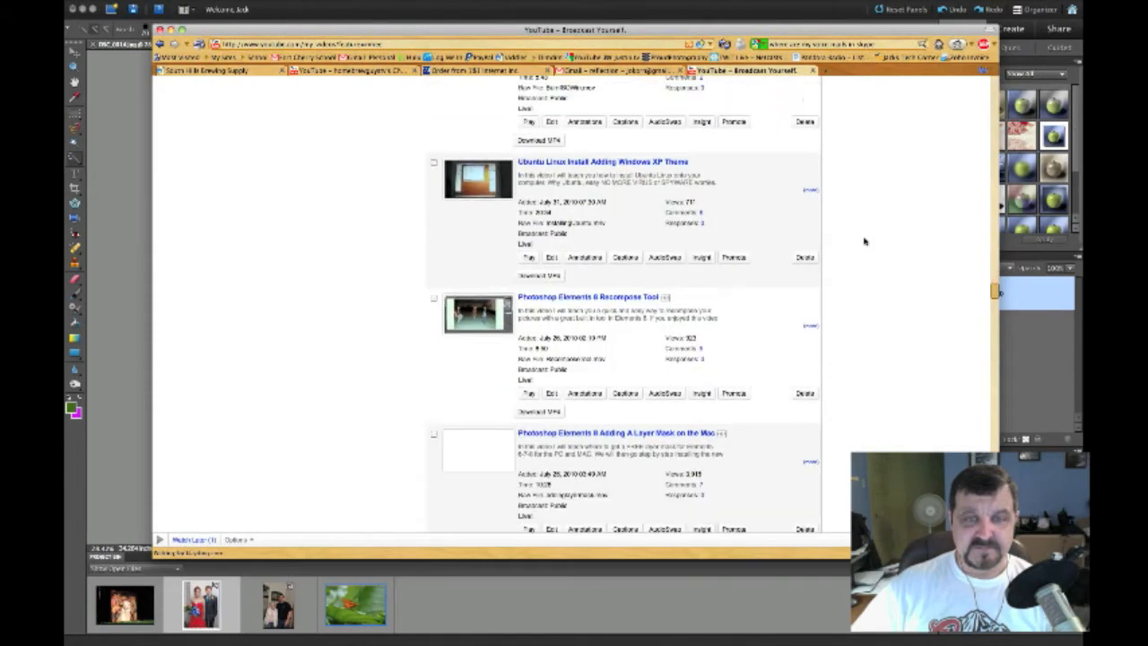
pyautogui.scroll(-4, 865, 240)
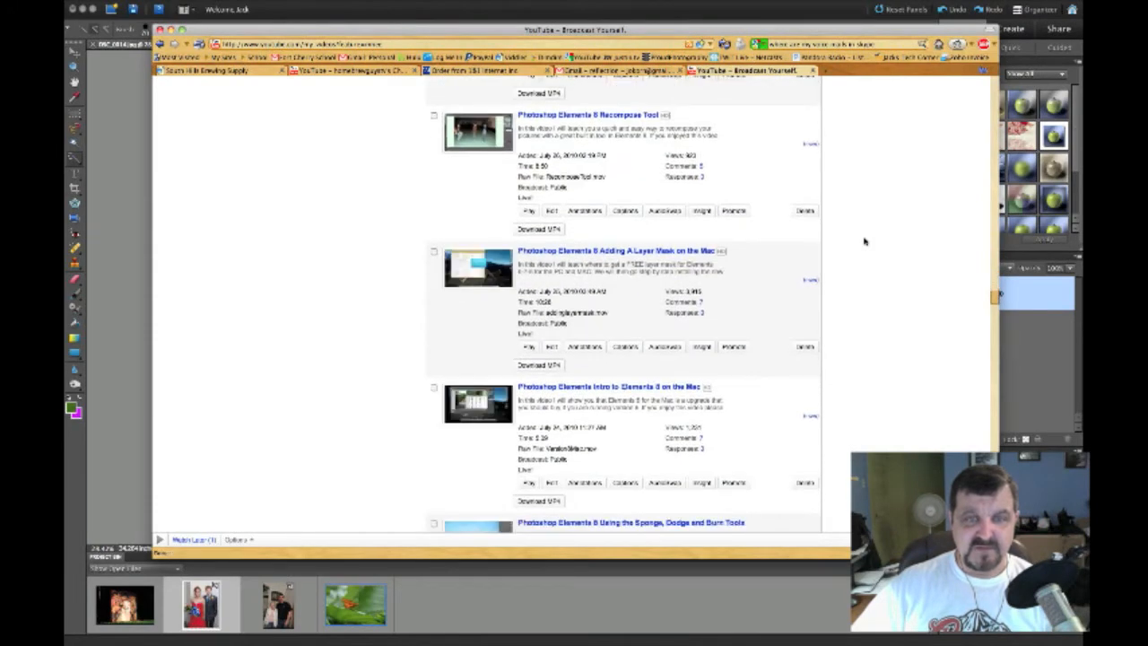
pyautogui.scroll(-3, 865, 241)
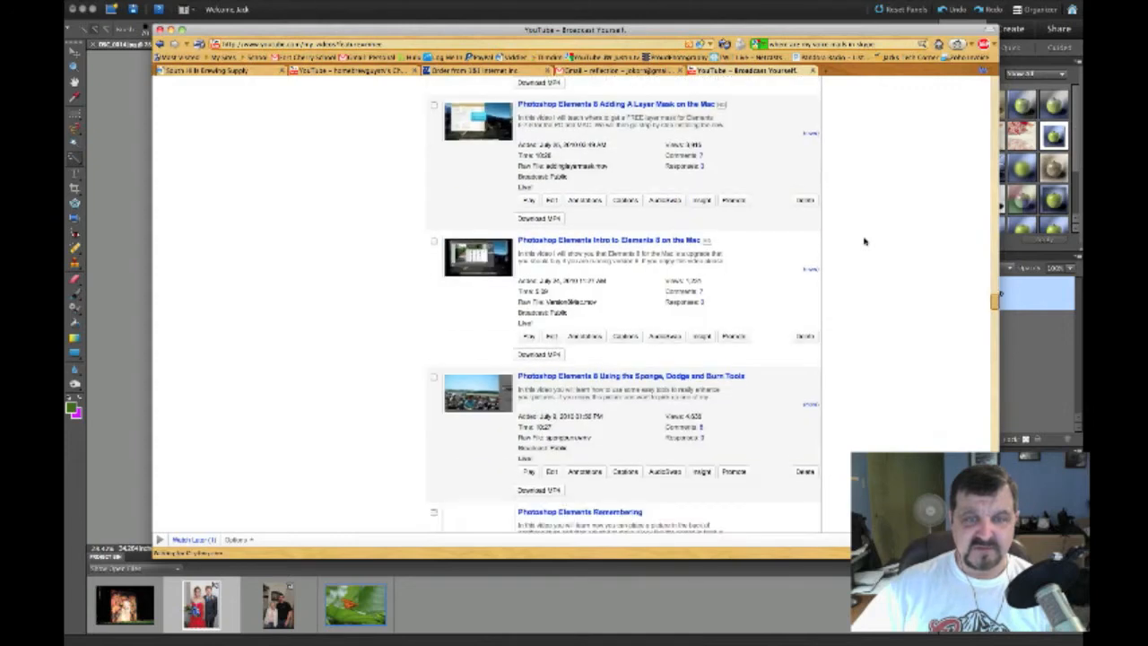
pyautogui.scroll(-4, 865, 240)
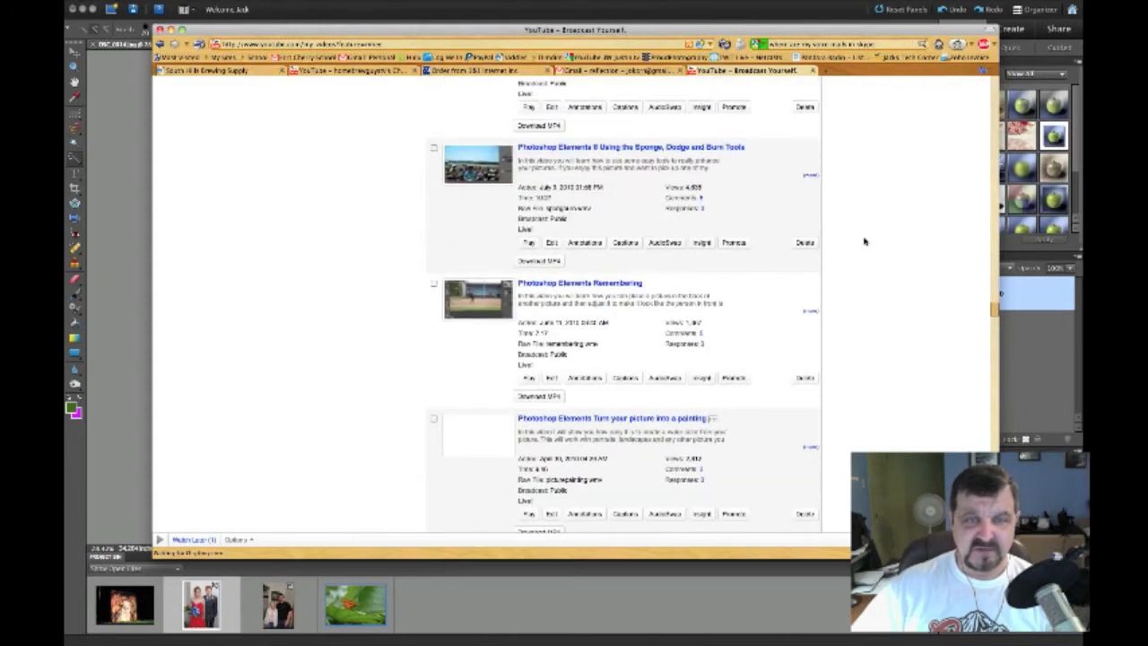
pyautogui.scroll(-4, 865, 241)
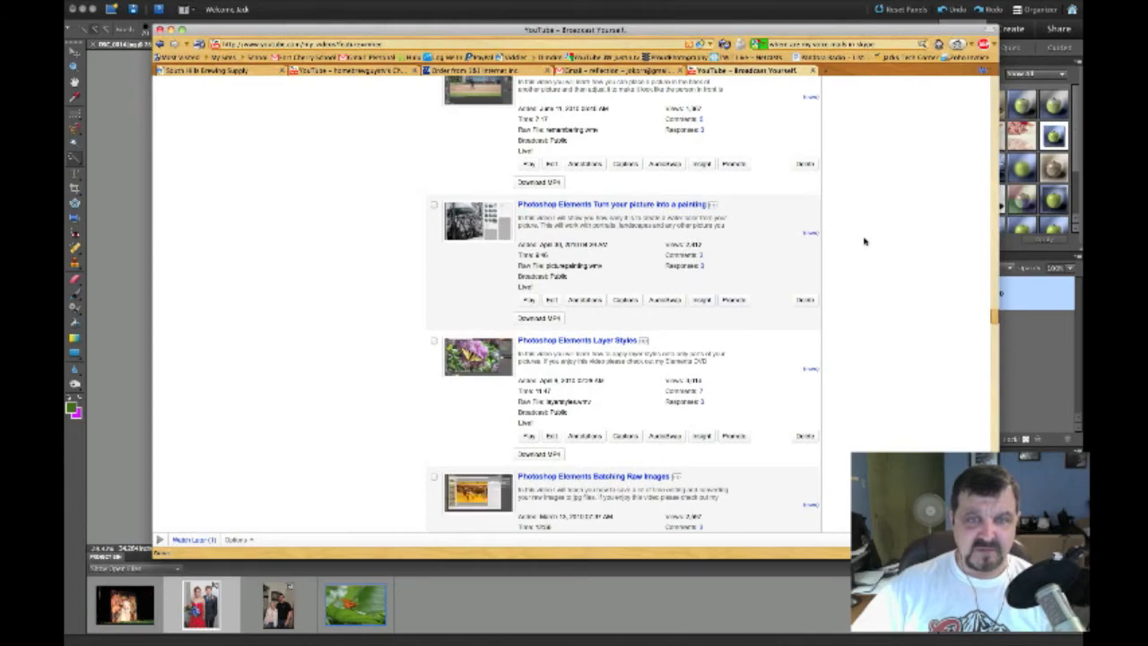
pyautogui.scroll(-5, 864, 241)
pyautogui.scroll(-7, 865, 240)
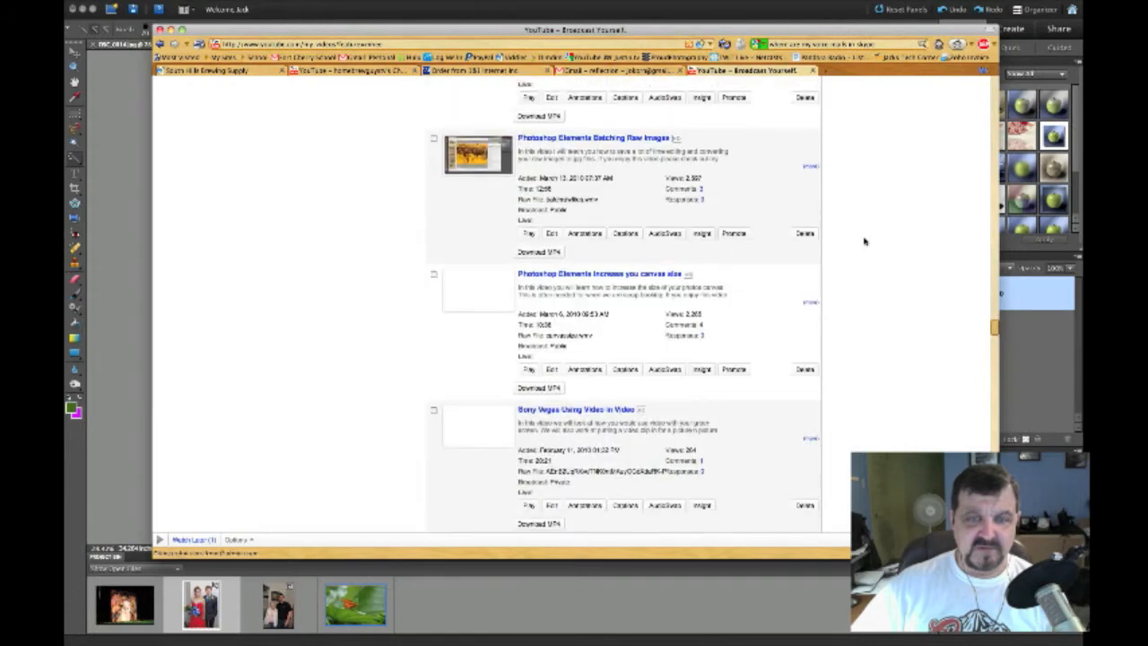
pyautogui.scroll(-9, 865, 241)
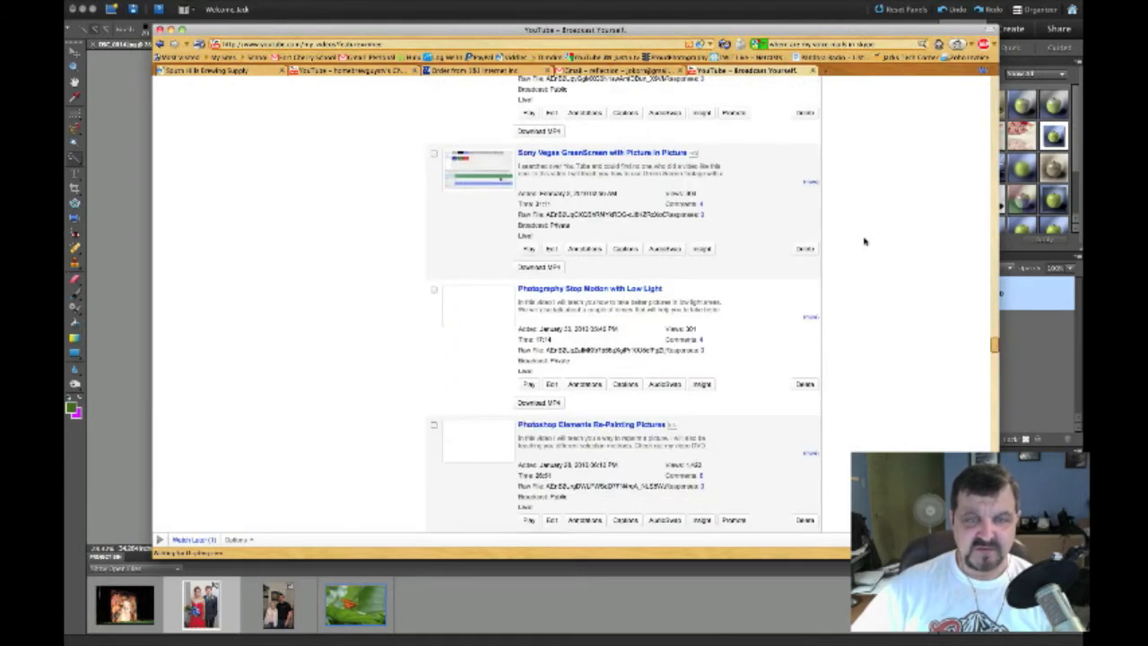
pyautogui.scroll(-4, 865, 240)
pyautogui.scroll(-4, 865, 241)
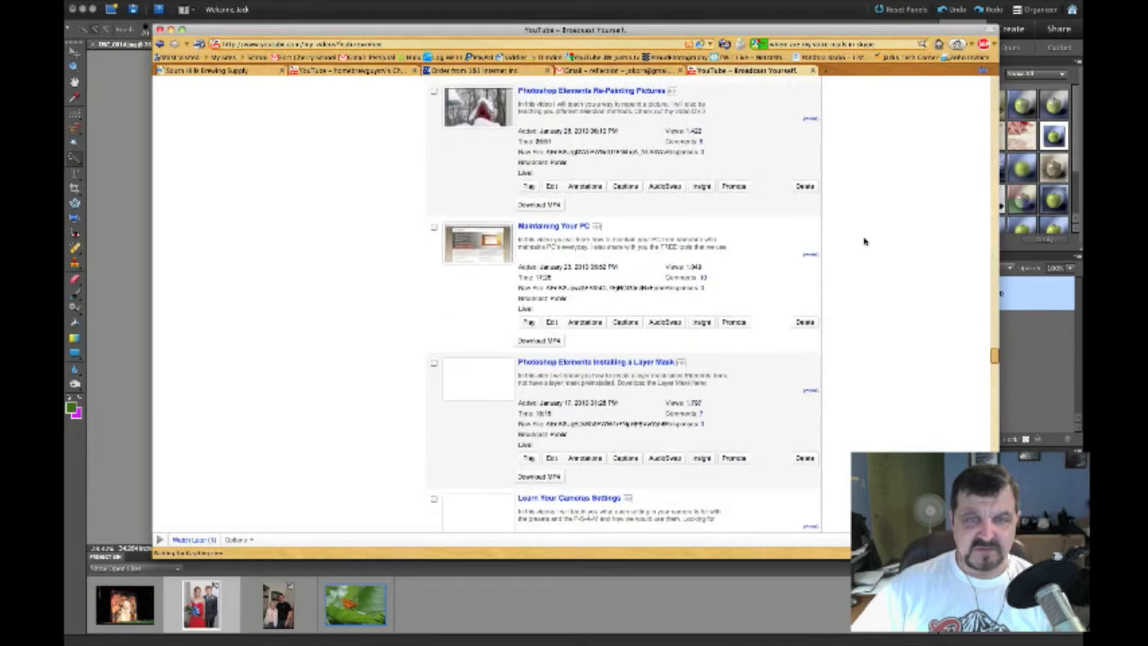
# Look through the rest of the channel's uploaded videos, from the January 2010 tutorials back to the May 2009 entries.
pyautogui.scroll(-4, 865, 241)
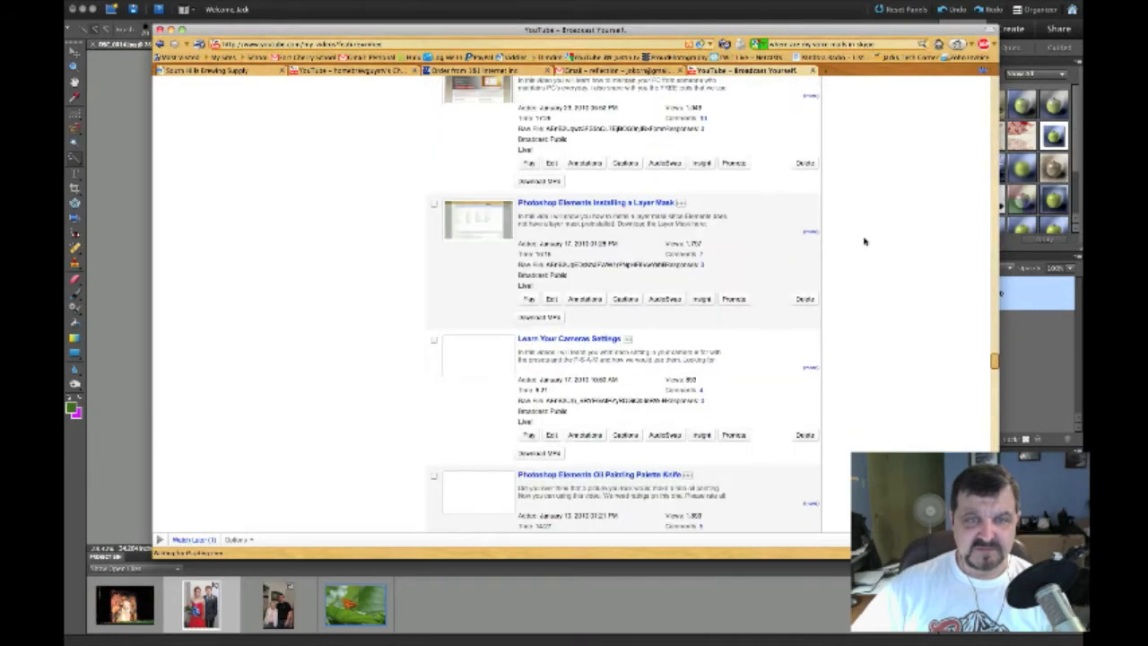
pyautogui.scroll(-6, 865, 240)
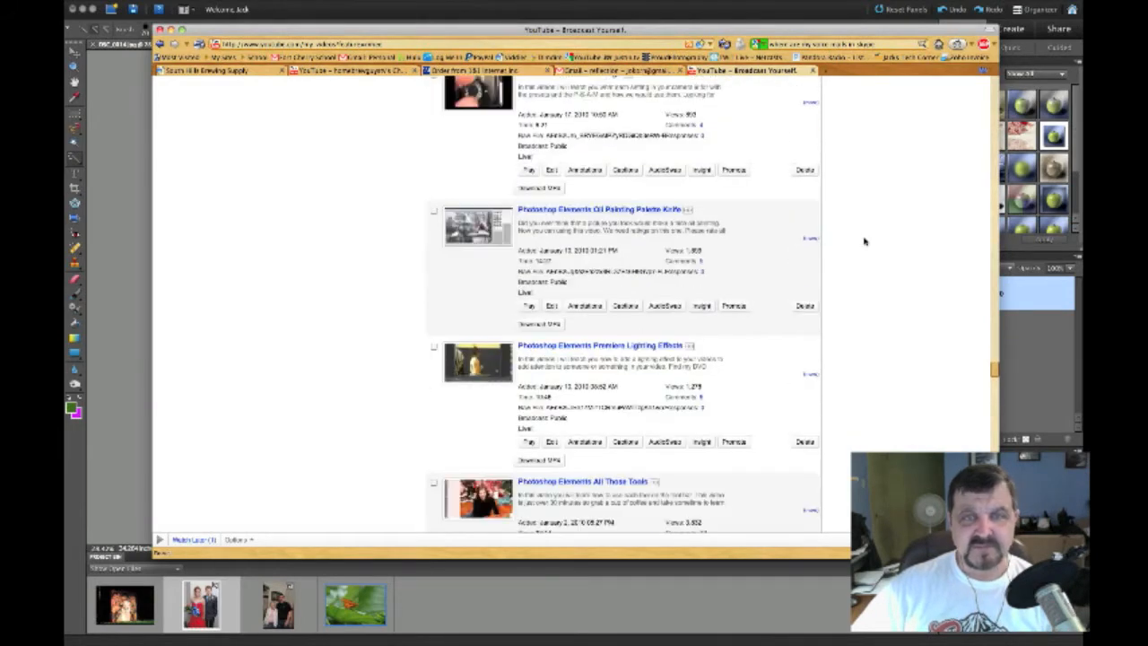
pyautogui.scroll(-6, 865, 240)
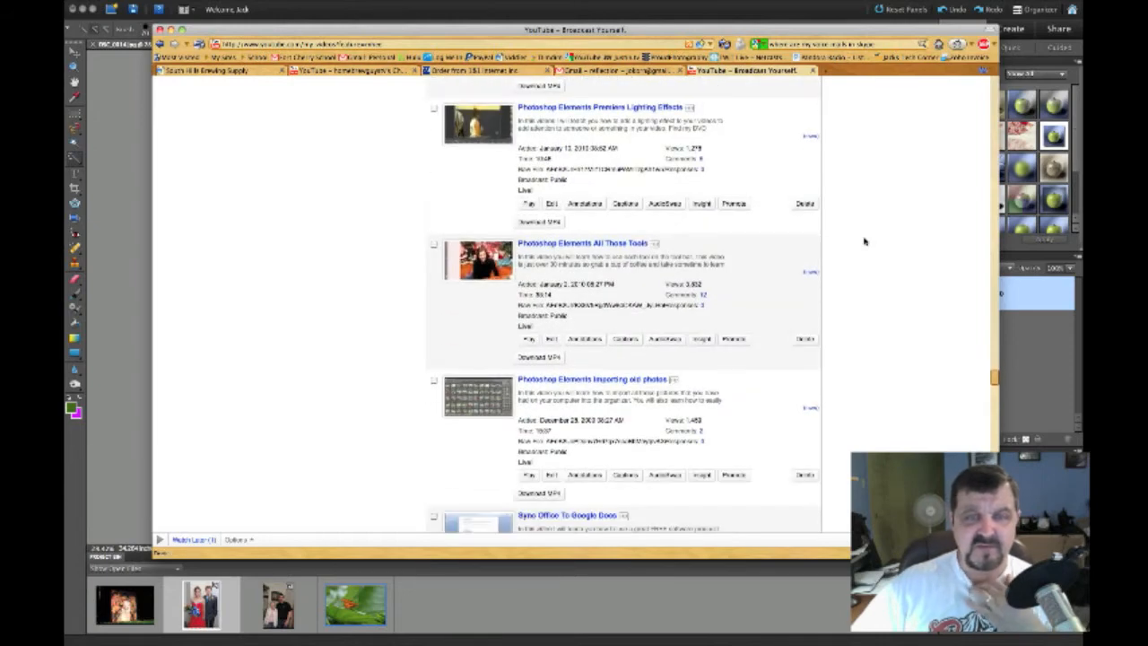
pyautogui.scroll(-3, 864, 240)
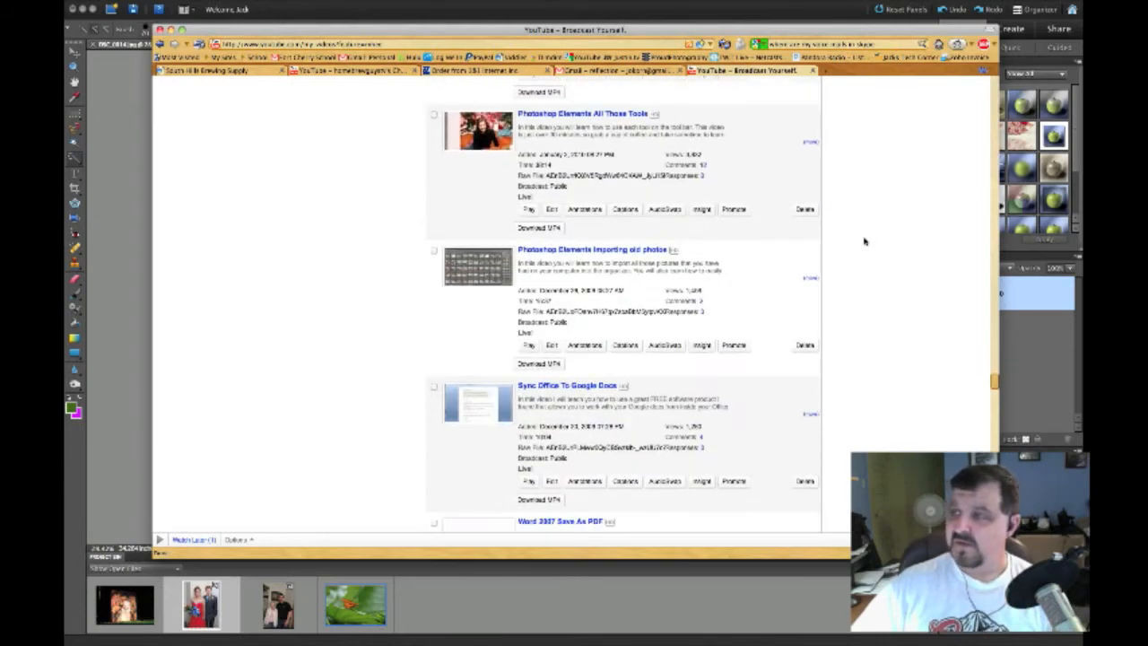
pyautogui.scroll(-3, 865, 241)
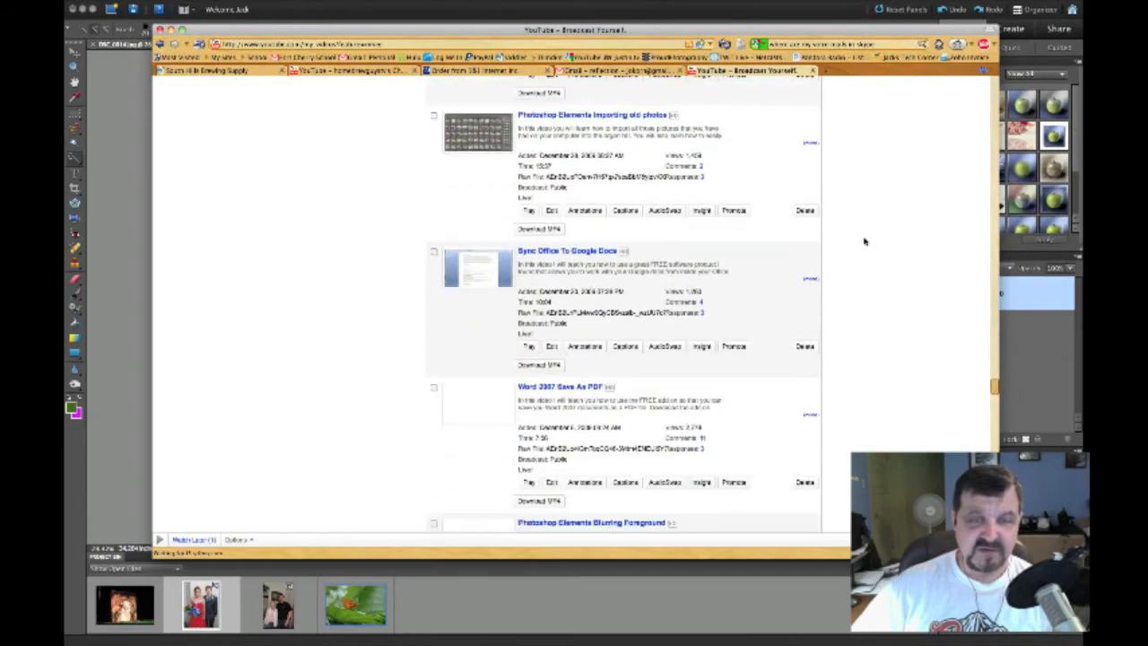
pyautogui.scroll(-4, 865, 241)
pyautogui.scroll(-4, 865, 241)
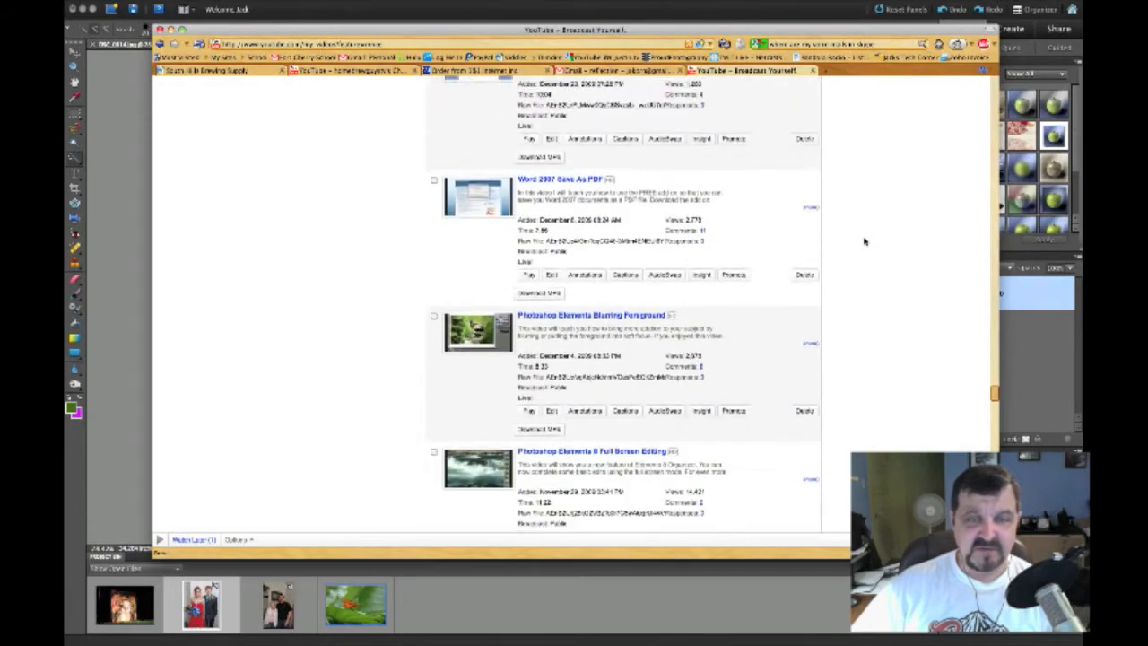
pyautogui.scroll(-4, 864, 240)
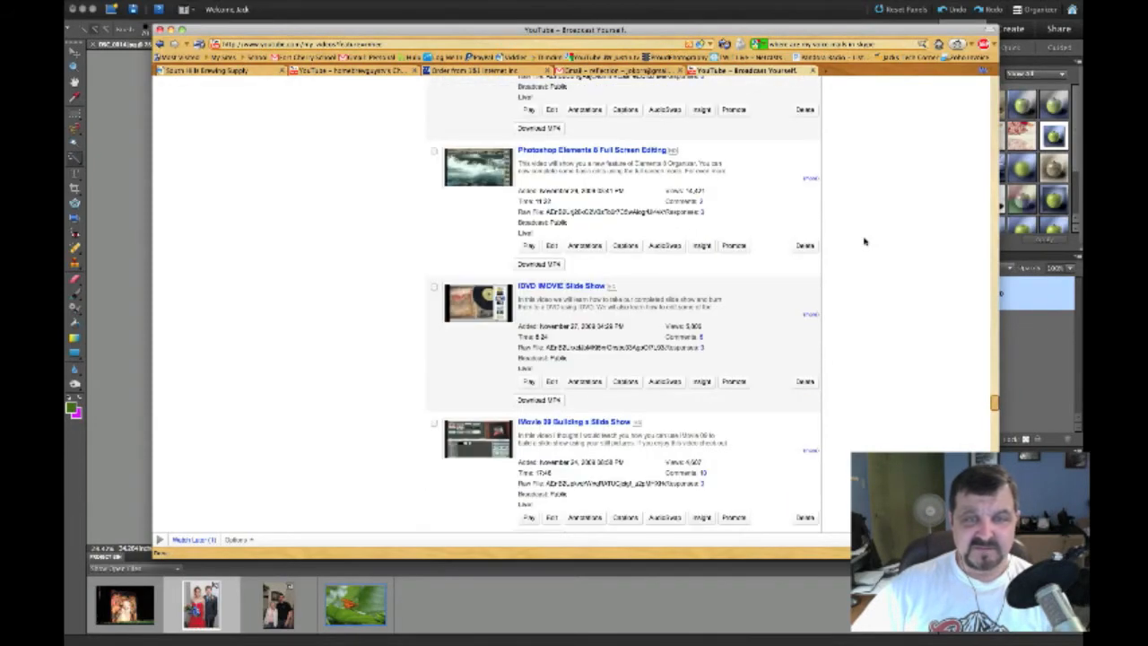
pyautogui.scroll(-7, 865, 241)
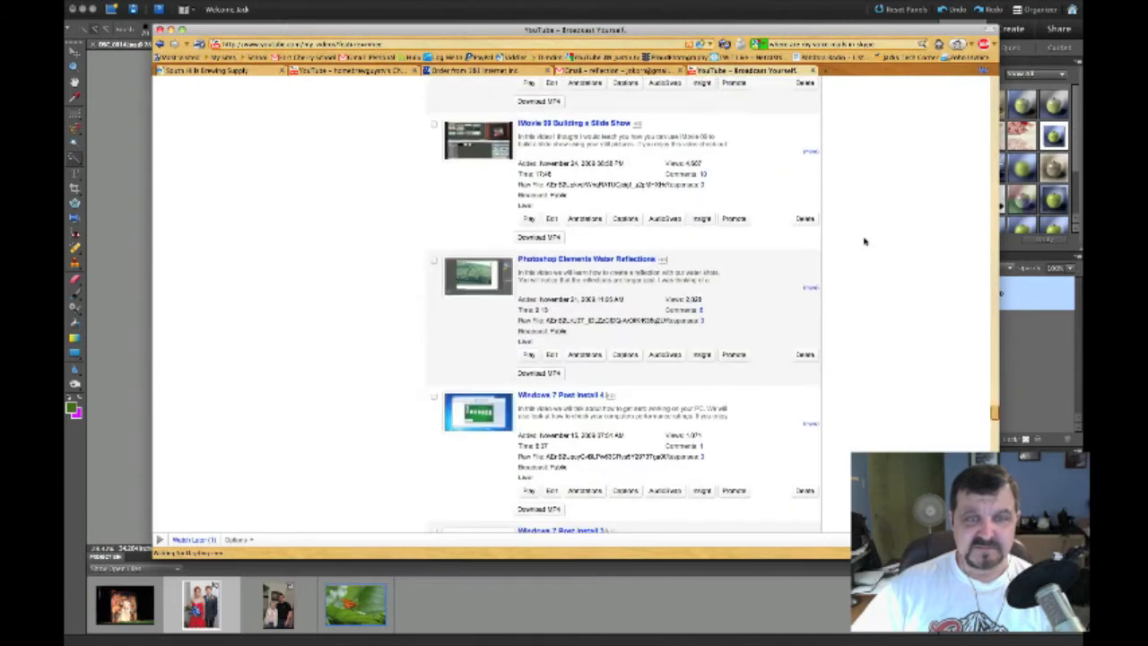
pyautogui.scroll(-10, 865, 240)
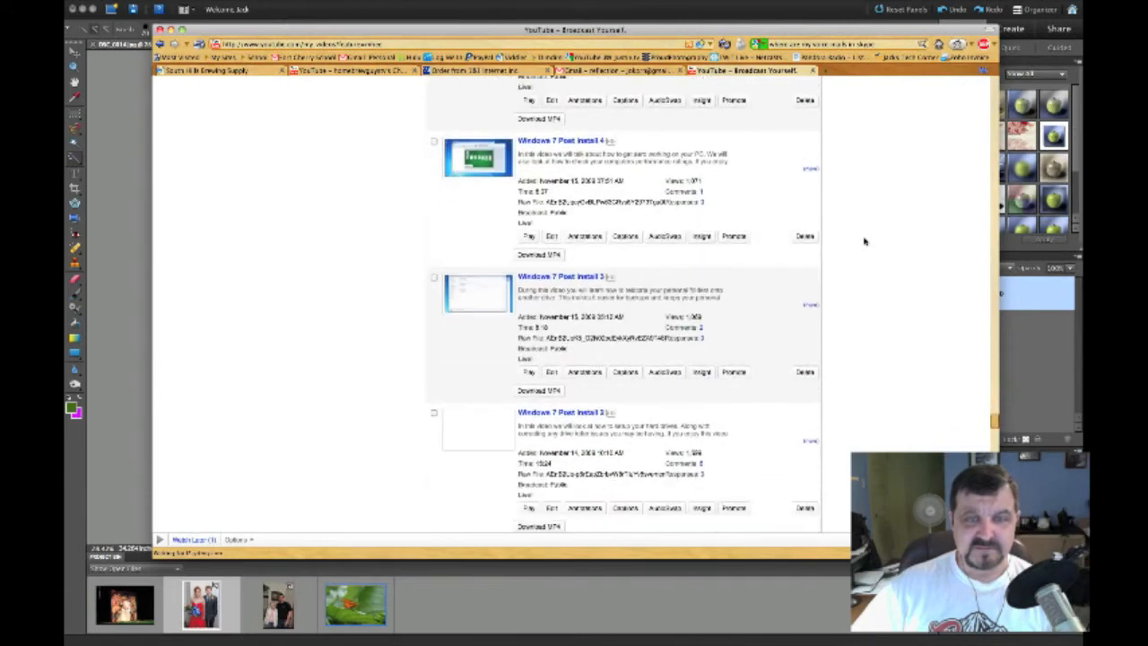
pyautogui.scroll(-4, 864, 240)
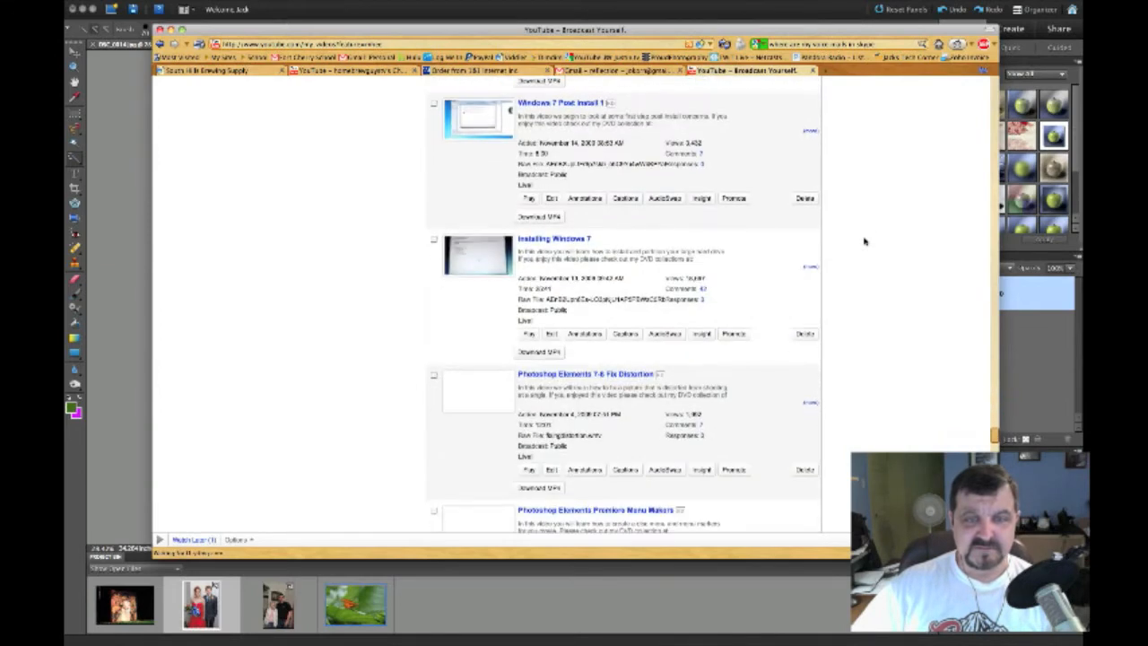
pyautogui.scroll(-4, 865, 241)
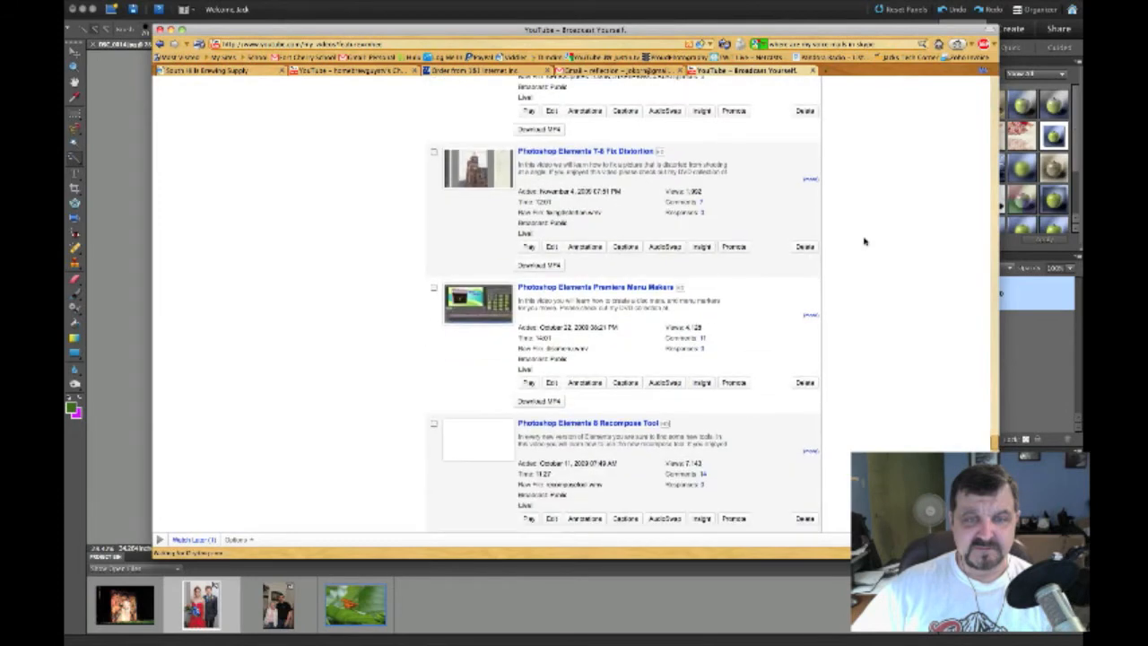
pyautogui.scroll(-4, 865, 241)
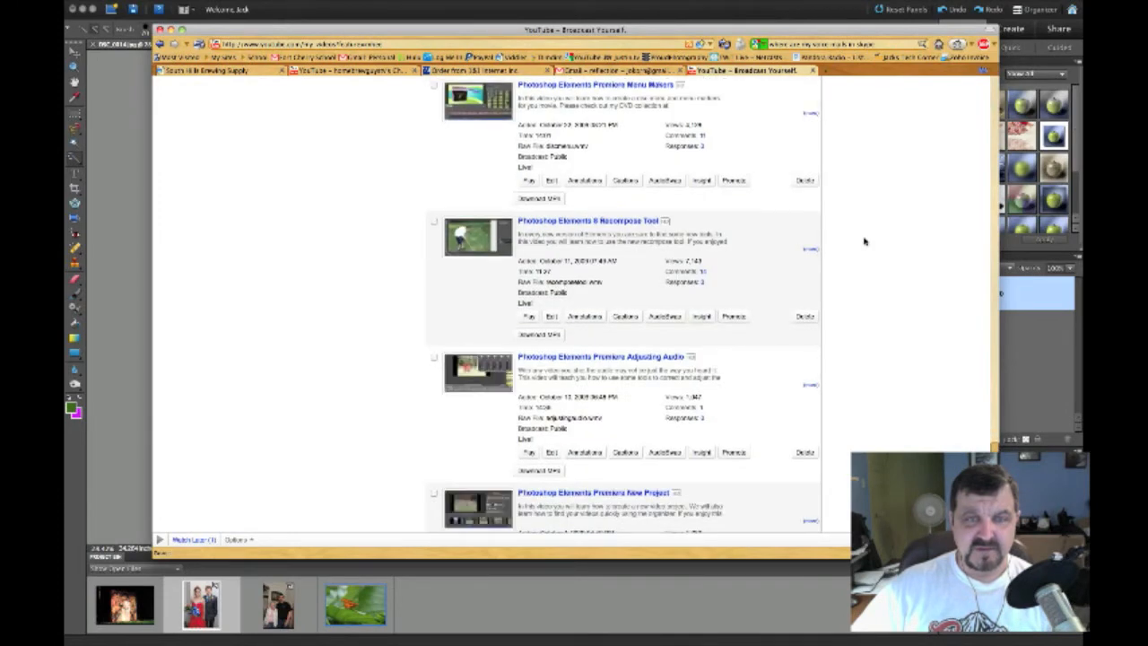
pyautogui.scroll(-10, 865, 241)
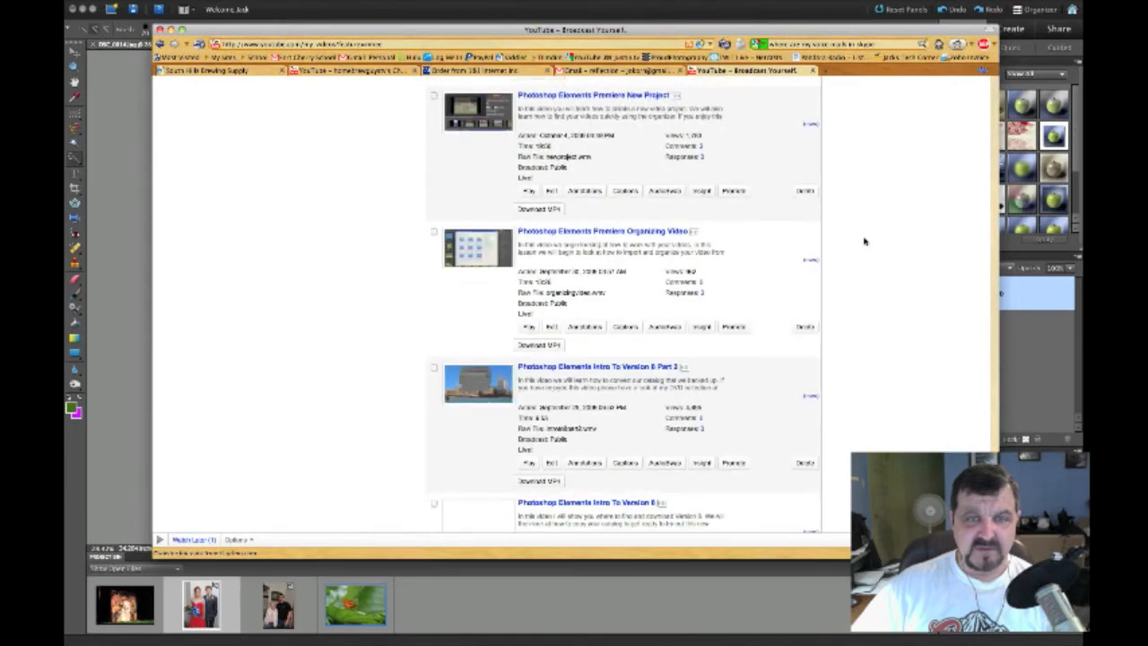
pyautogui.scroll(-4, 865, 240)
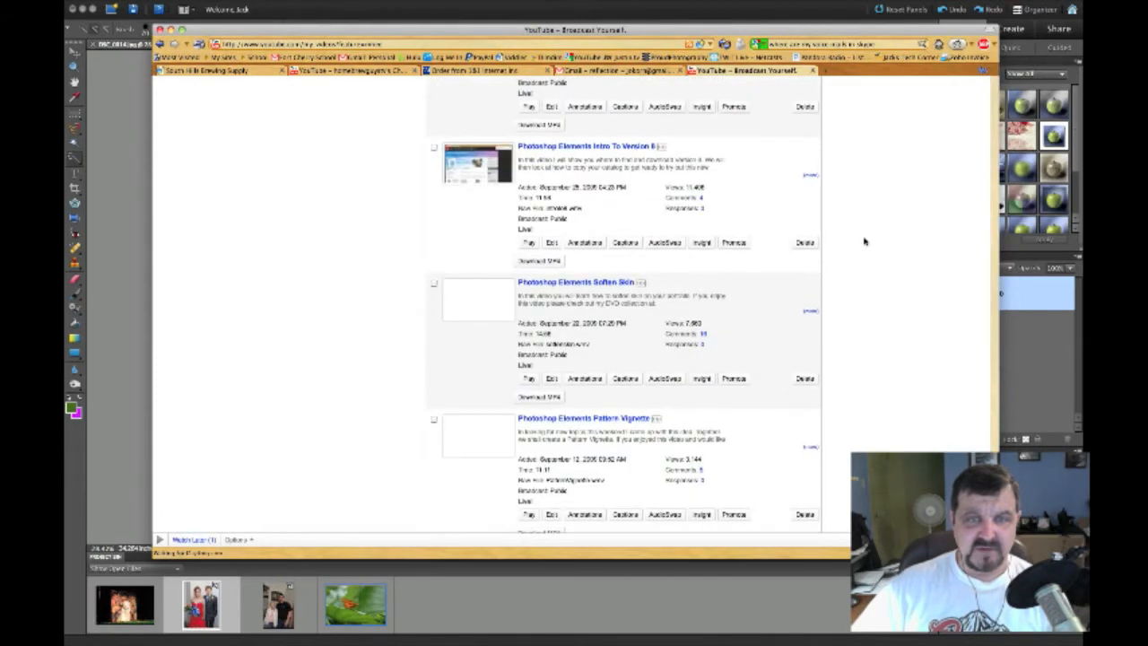
pyautogui.scroll(-8, 865, 241)
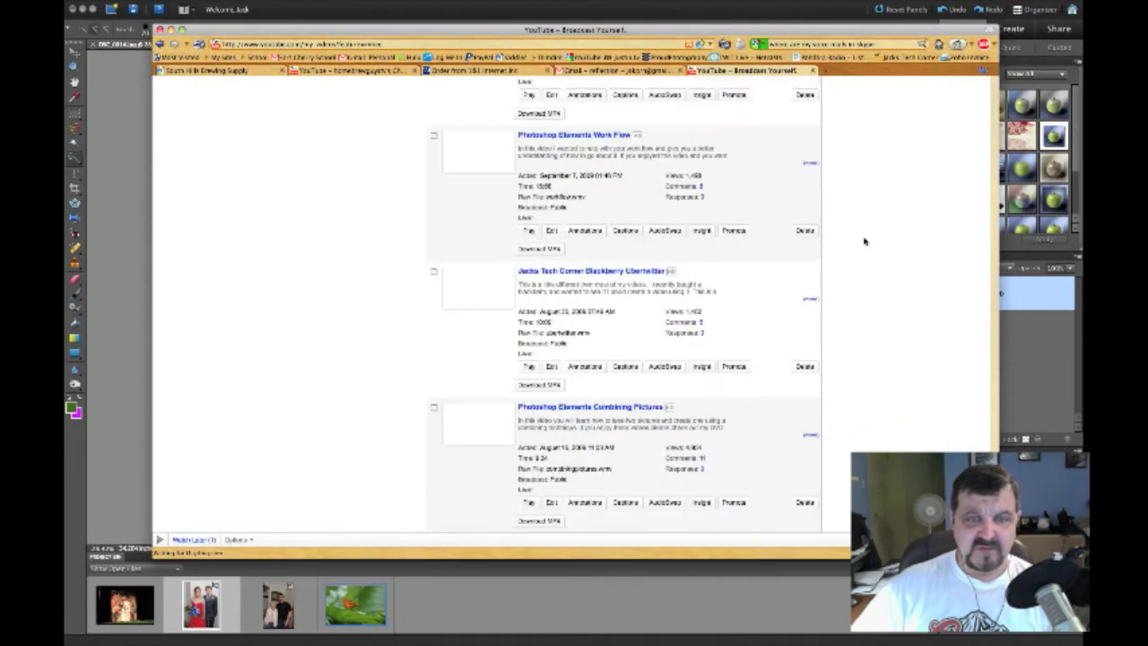
pyautogui.scroll(-4, 865, 241)
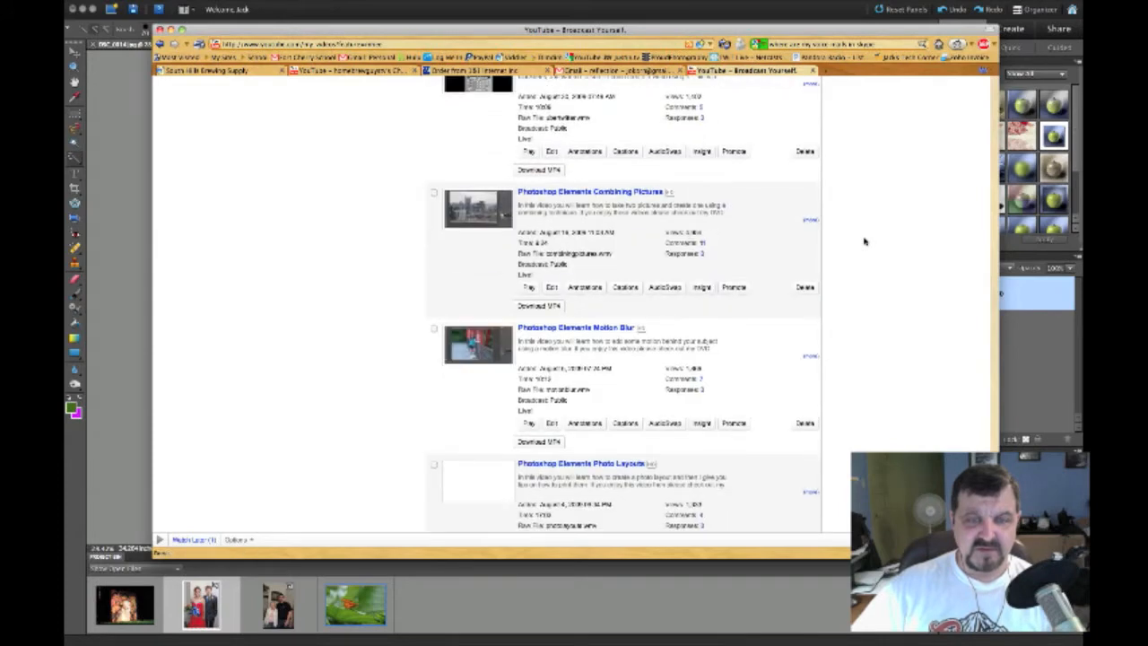
pyautogui.scroll(-5, 865, 241)
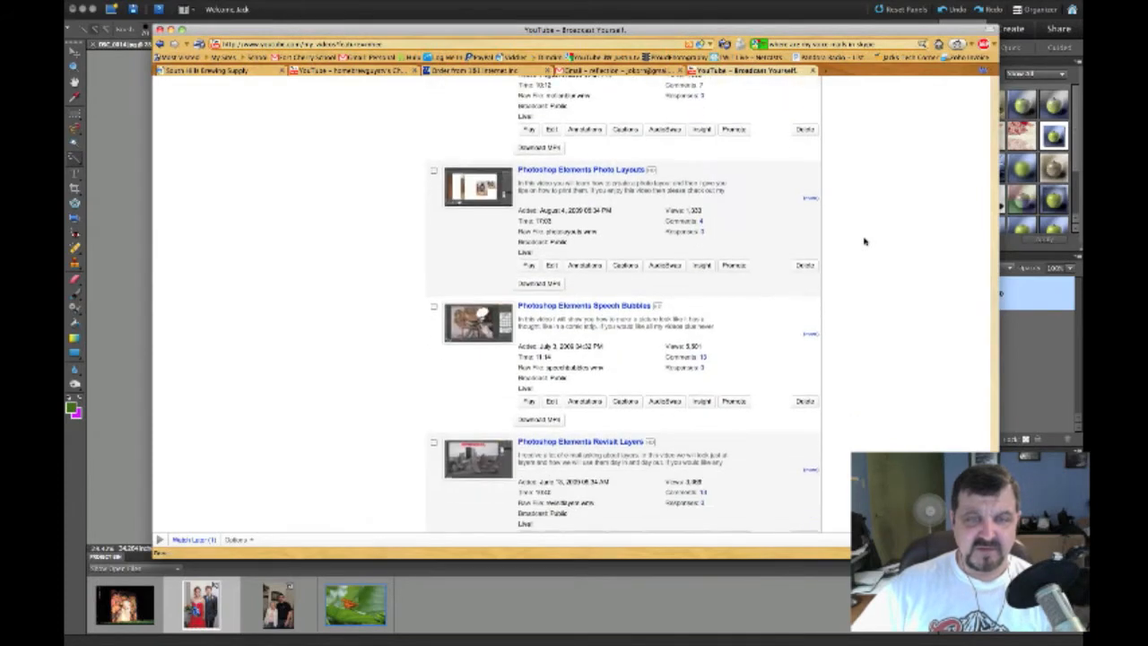
pyautogui.scroll(-4, 864, 241)
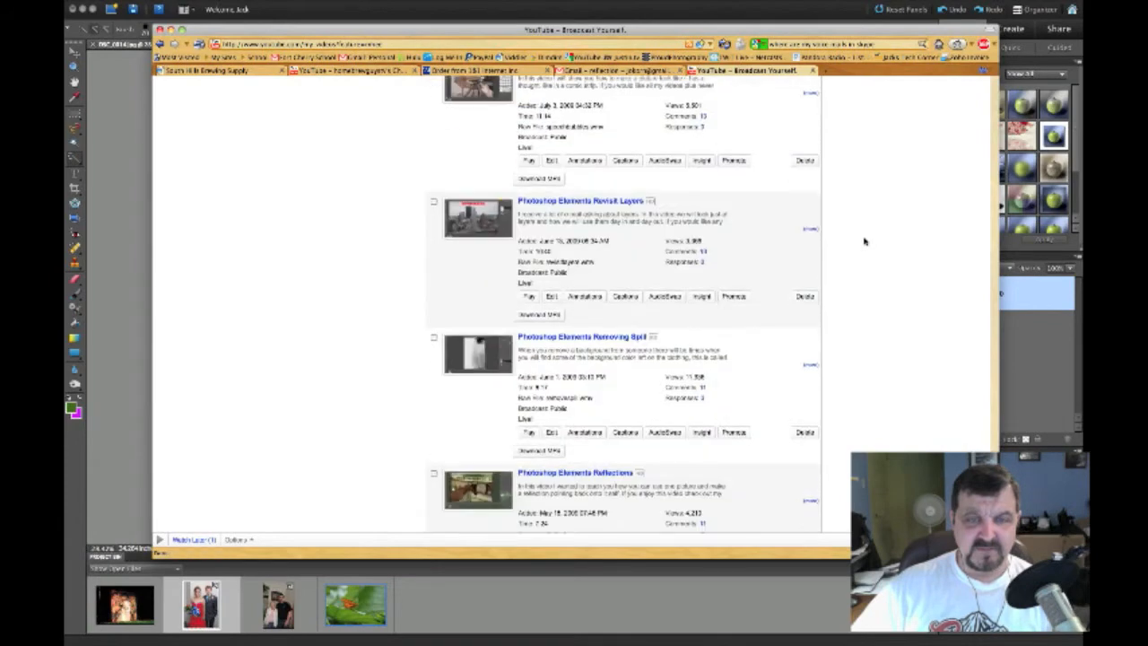
pyautogui.scroll(-2, 865, 241)
pyautogui.scroll(-3, 865, 241)
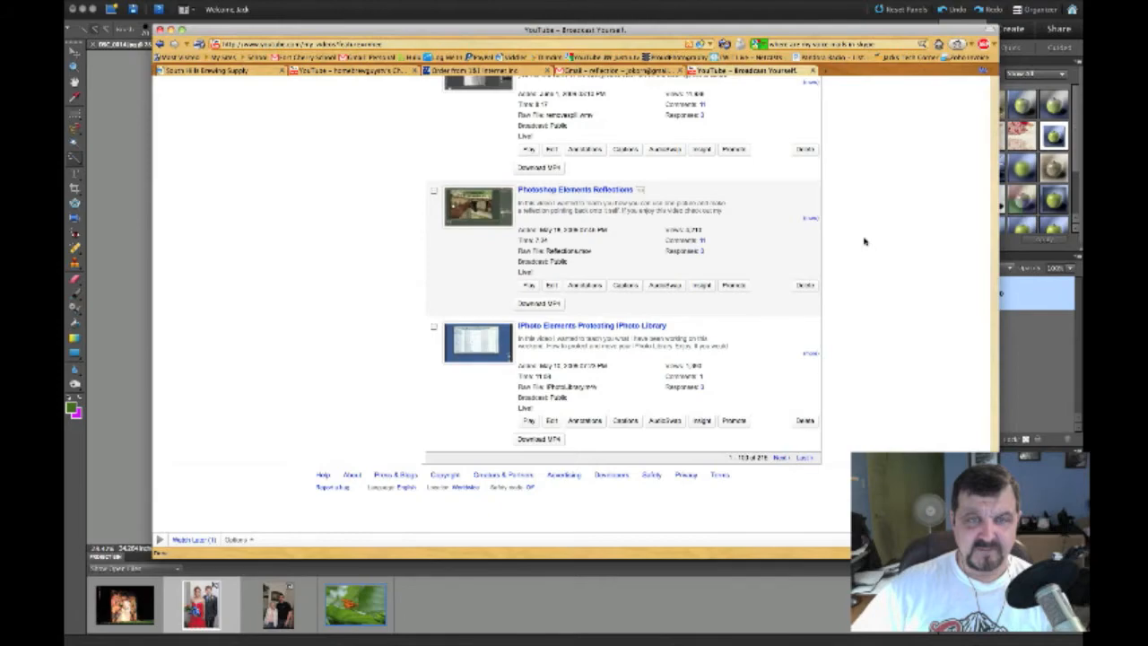
# Search the channel's uploaded videos for "Picture in text".
pyautogui.scroll(15, 865, 241)
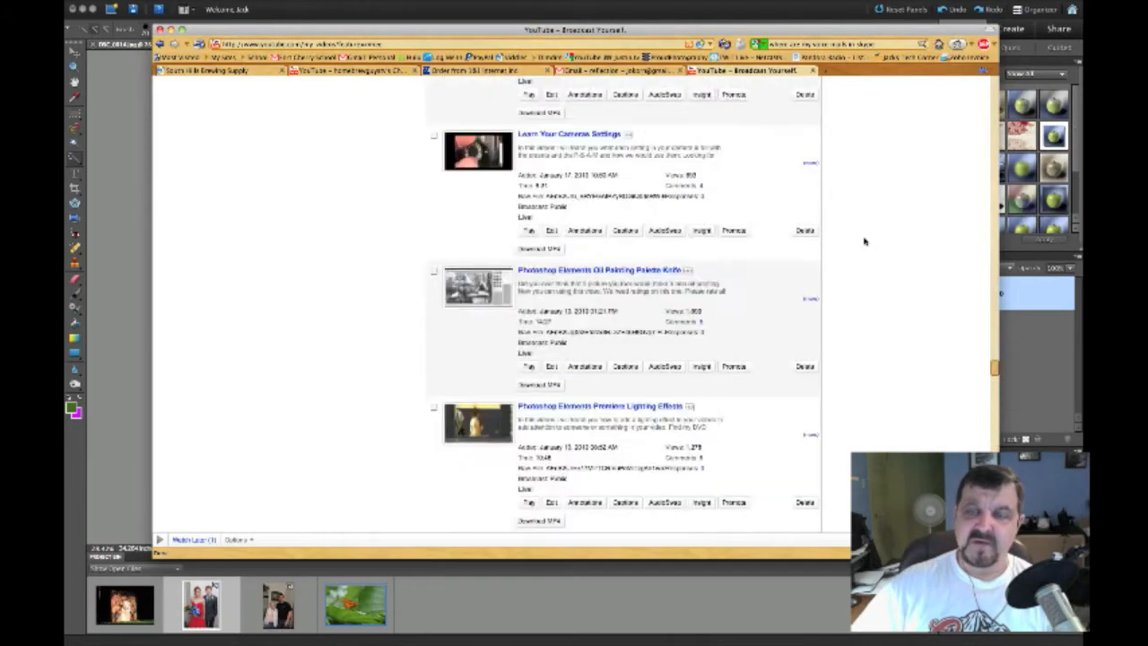
pyautogui.scroll(15, 865, 240)
pyautogui.scroll(15, 865, 240)
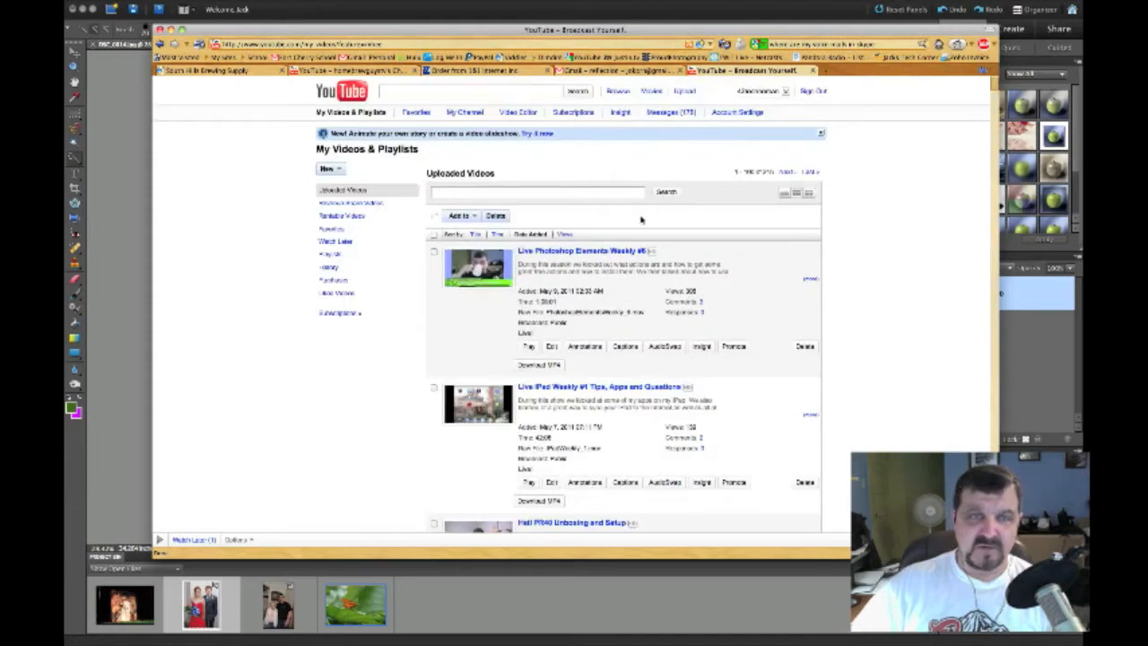
pyautogui.click(611, 195)
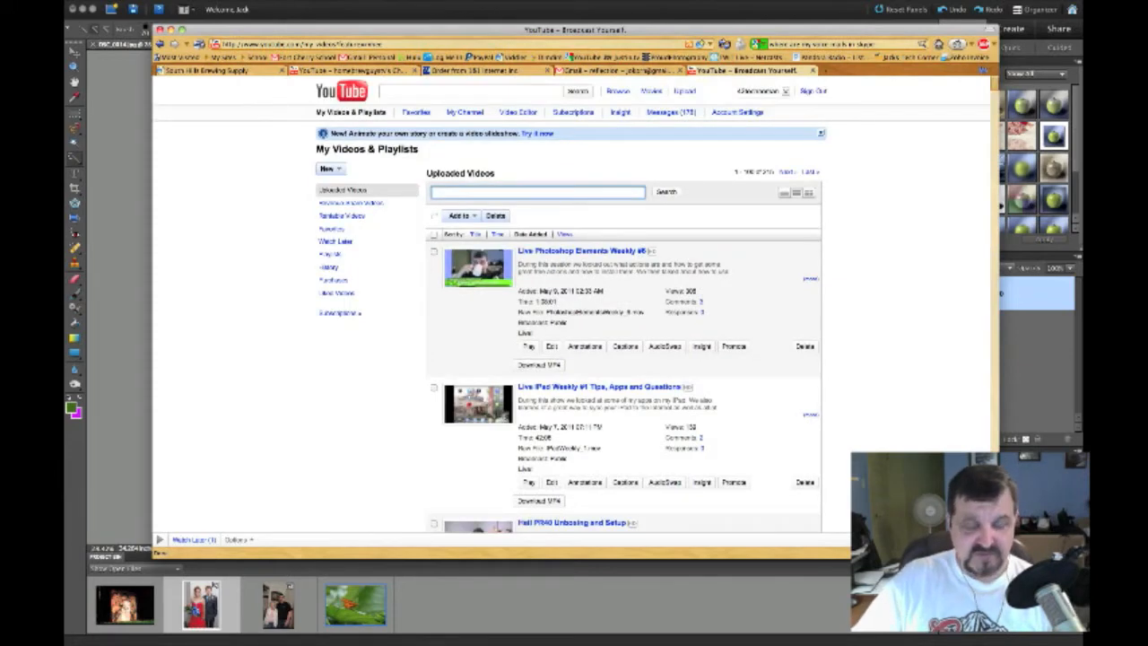
pyautogui.write('Fil')
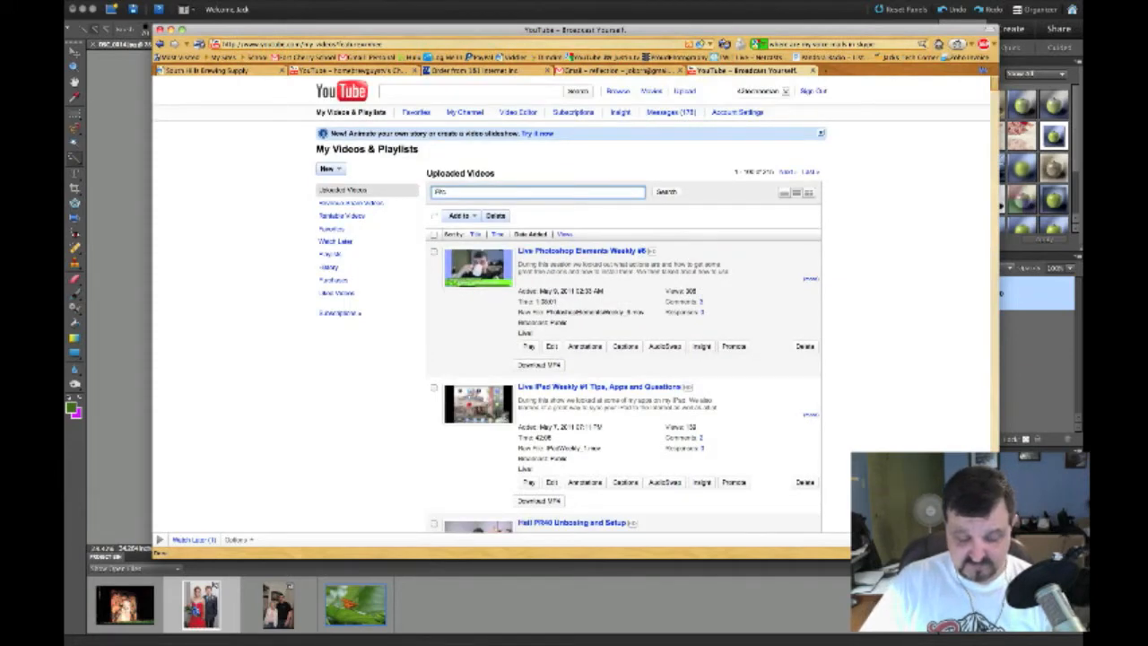
pyautogui.press('BackSpace')
pyautogui.write('cture in iPad')
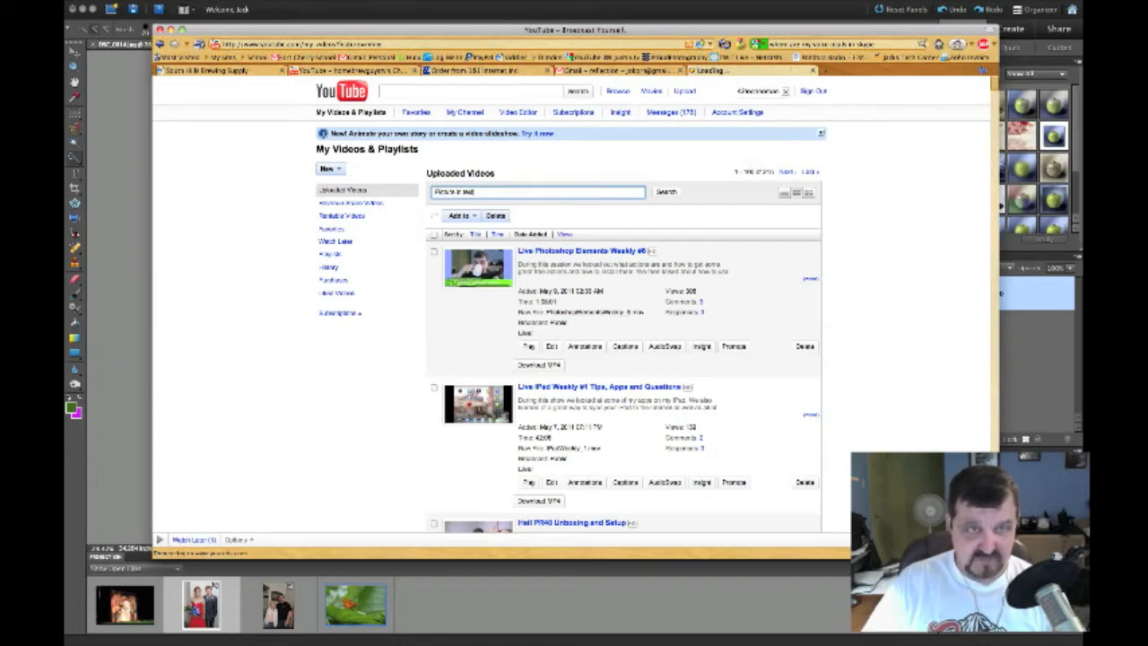
pyautogui.press('Return')
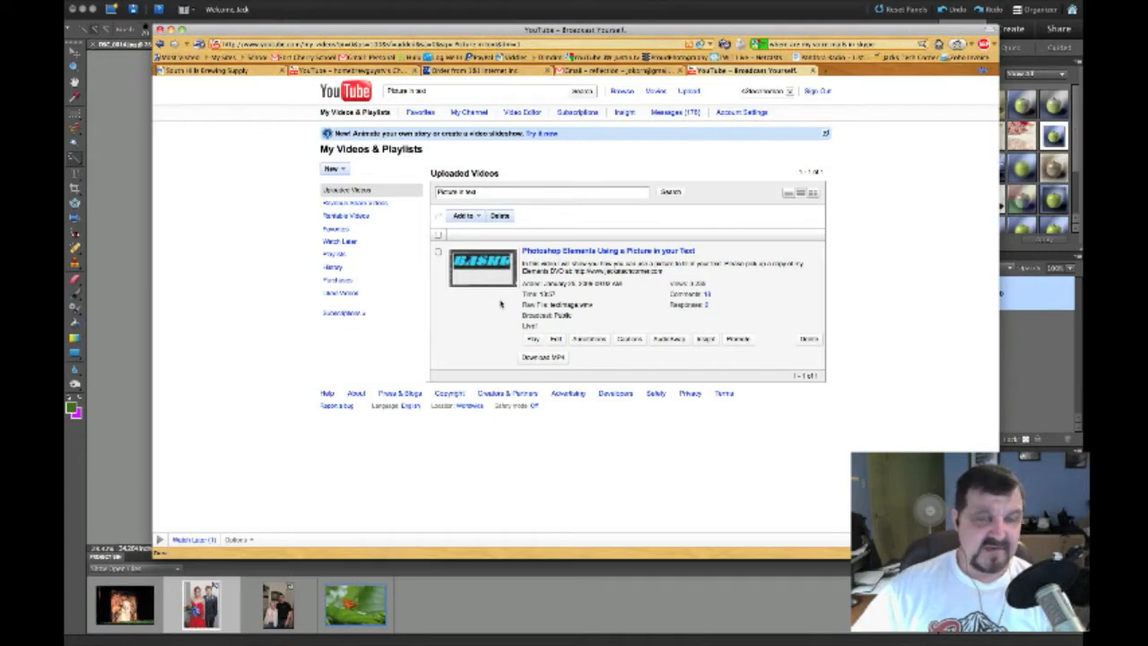
# Open the video "Photoshop Elements Using a Picture in your Text", pause it, and copy its web address.
pyautogui.click(497, 283)
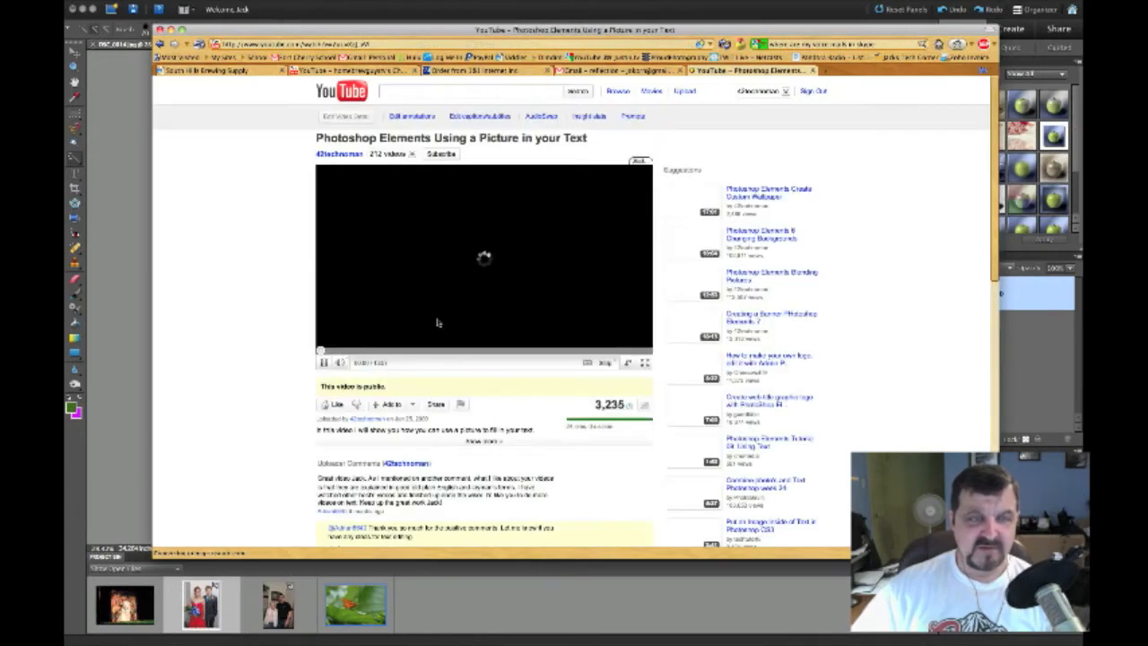
pyautogui.click(324, 362)
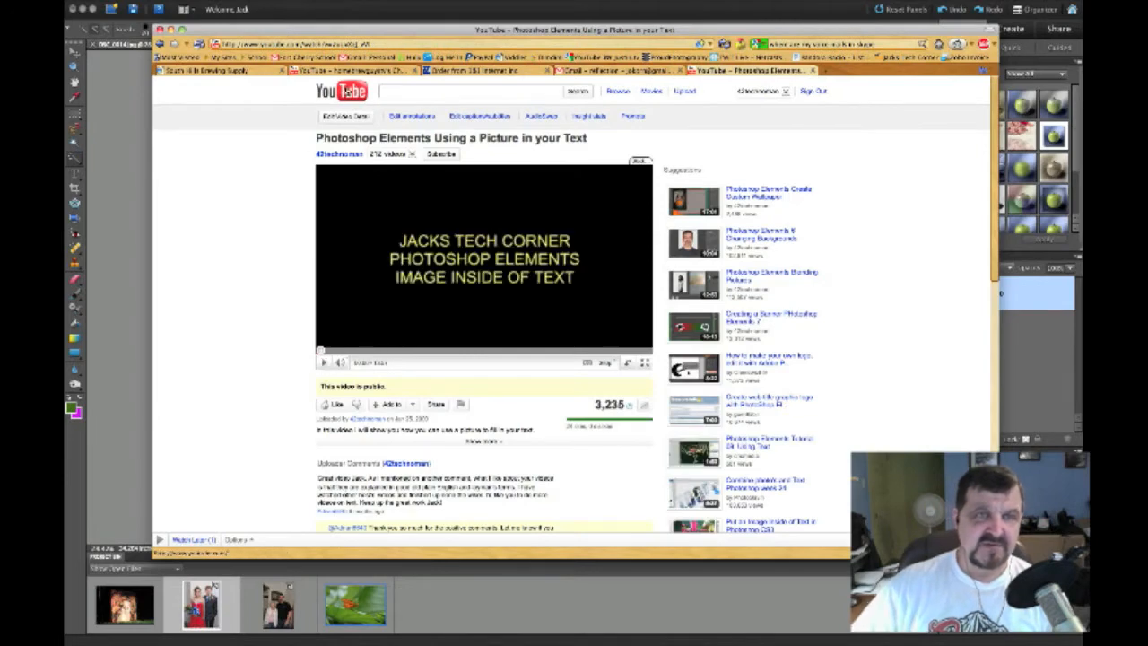
pyautogui.click(375, 45)
pyautogui.rightClick(347, 45)
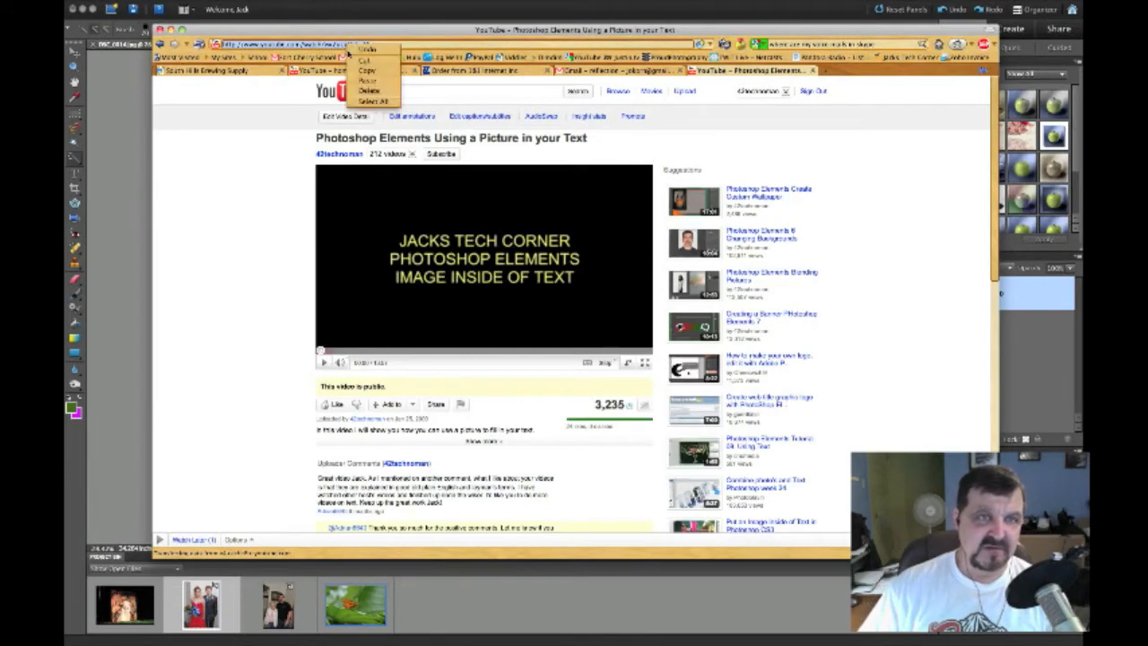
pyautogui.click(366, 71)
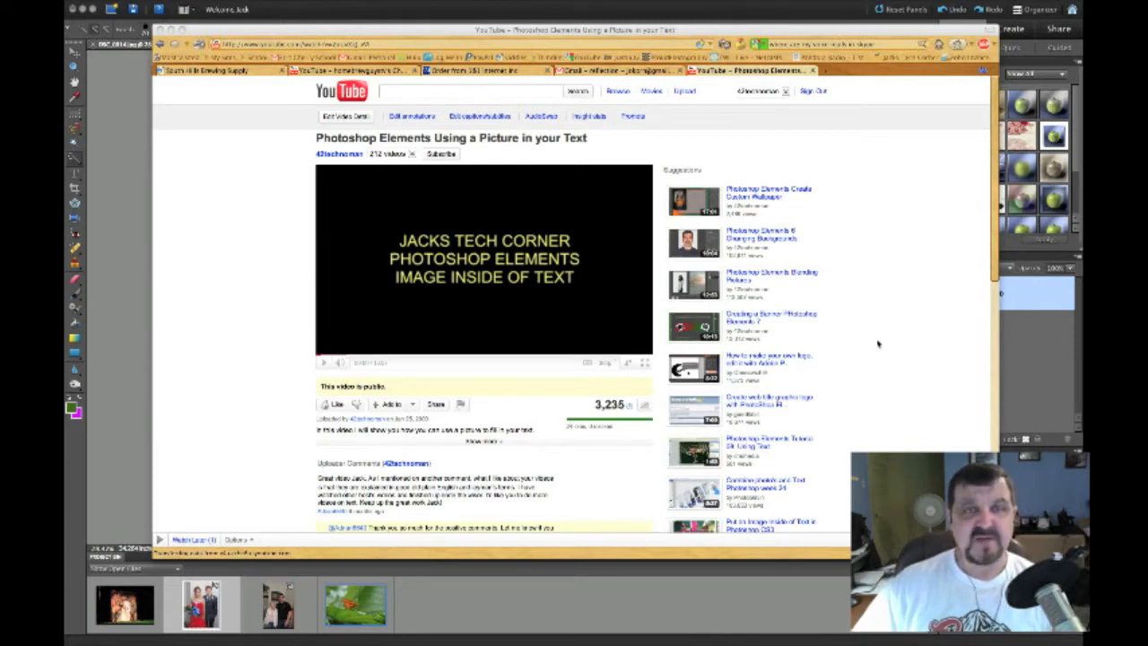
pyautogui.scroll(-1, 879, 344)
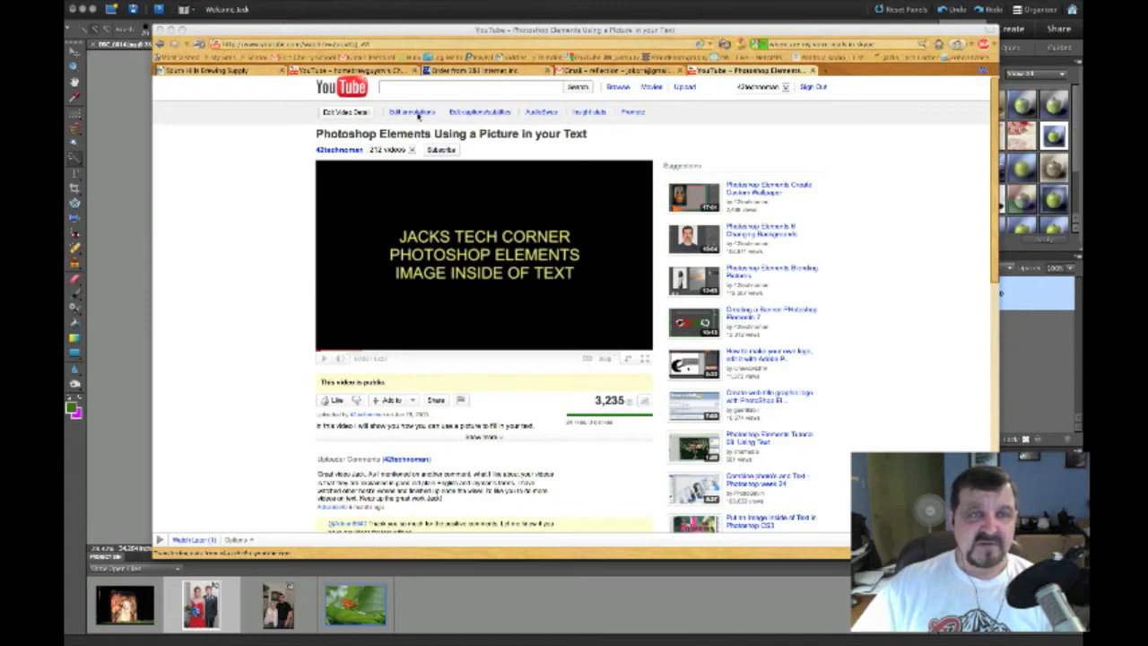
pyautogui.click(577, 72)
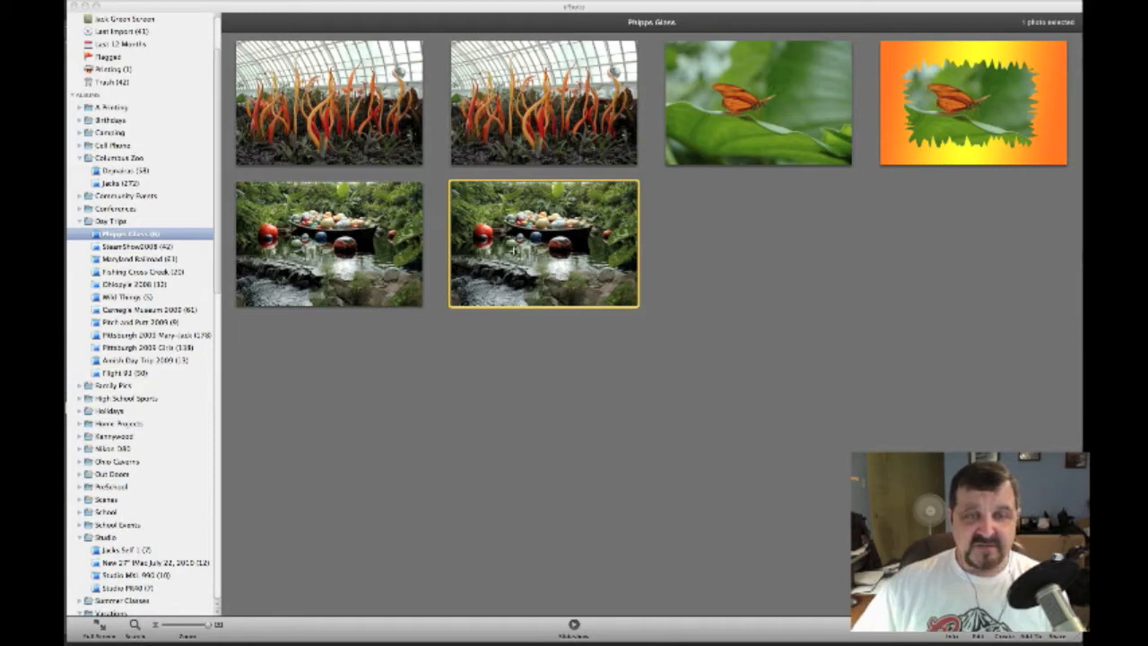
# Open the selected photo of the boat full of glass balls from the Phipps Glass album in the external editor.
pyautogui.rightClick(514, 251)
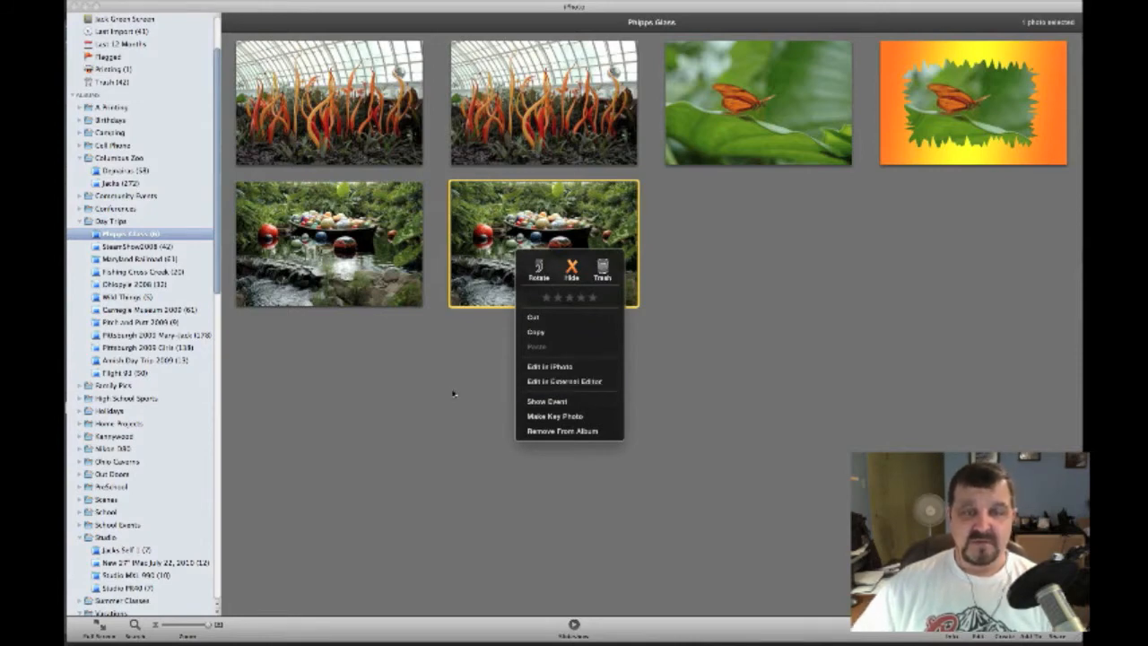
pyautogui.click(534, 382)
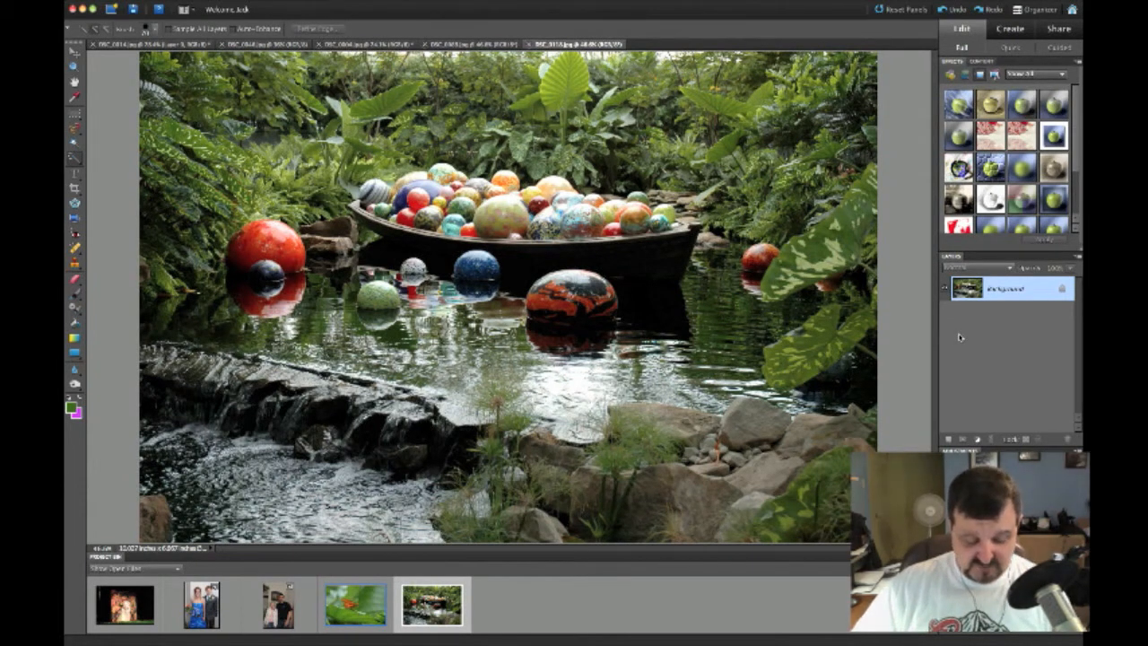
# Duplicate the photo's Background layer and switch to Guided editing.
pyautogui.press('super+j')
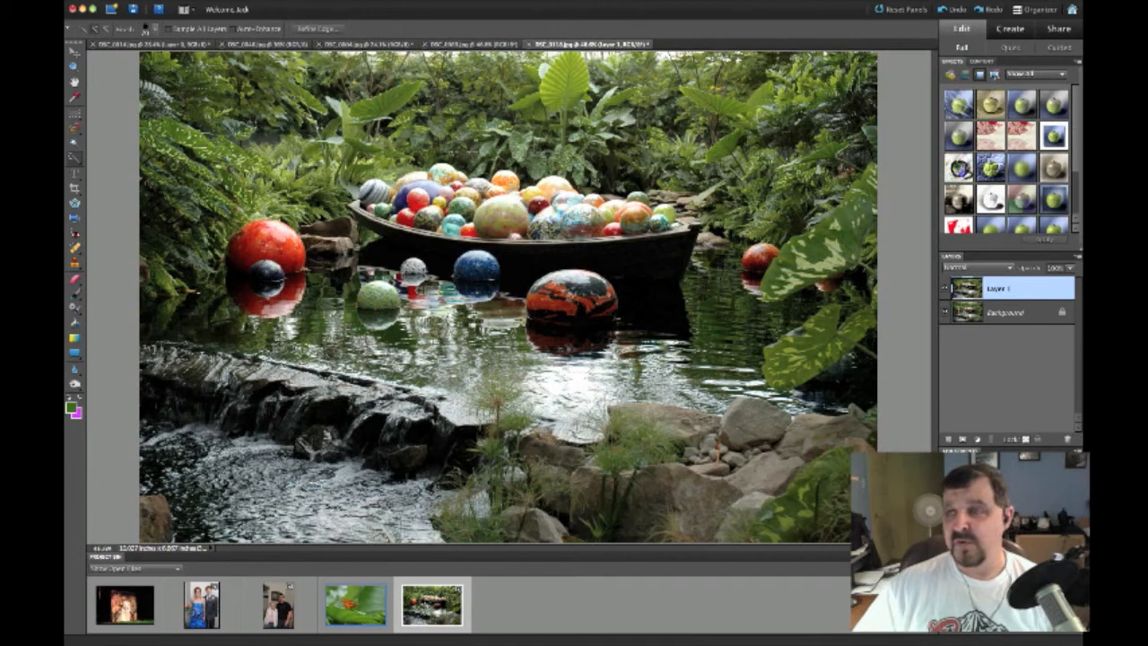
pyautogui.click(1058, 47)
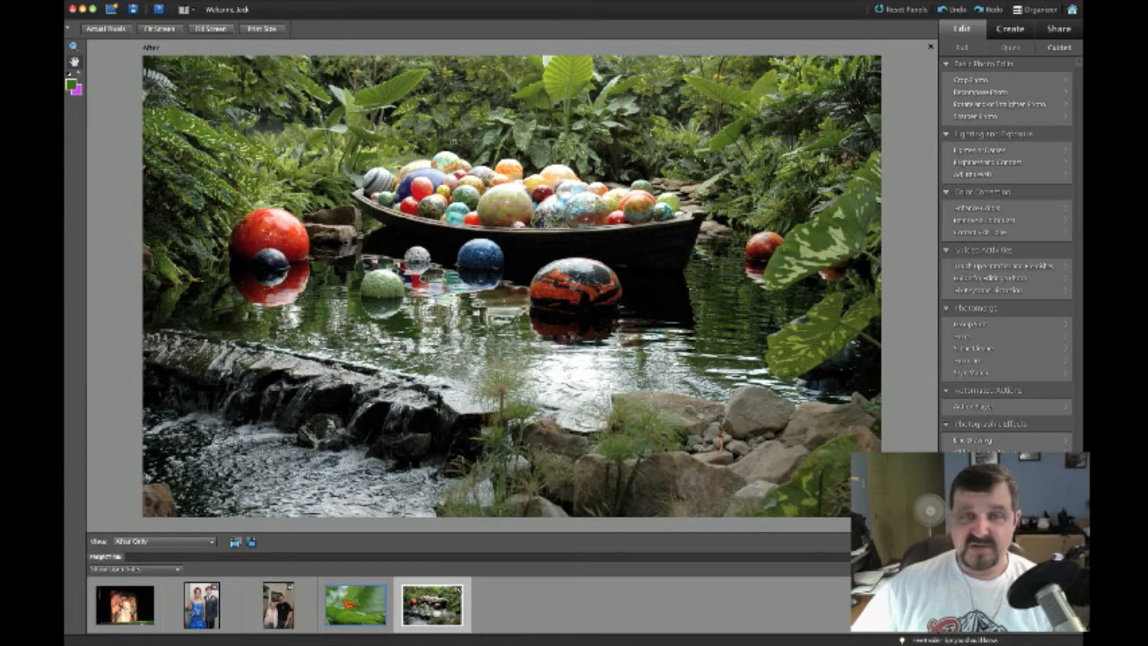
# Start the guided Reflection effect, add a reflection below the photo, and fill its background with grey sampled from the rushing water.
pyautogui.click(972, 535)
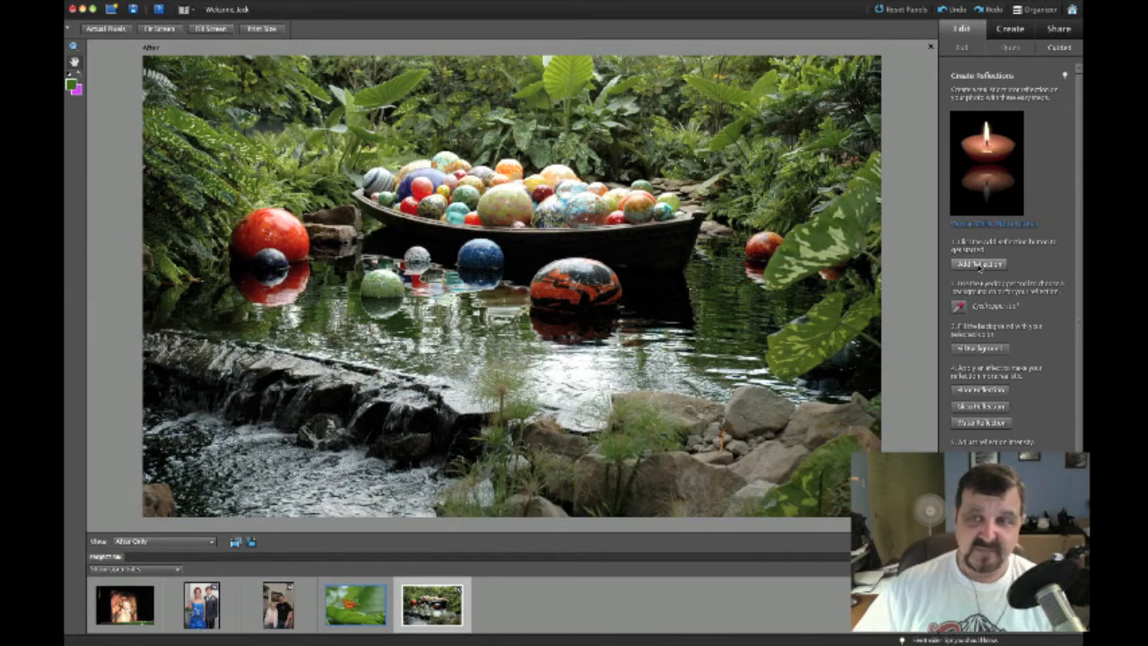
pyautogui.scroll(-1, 980, 267)
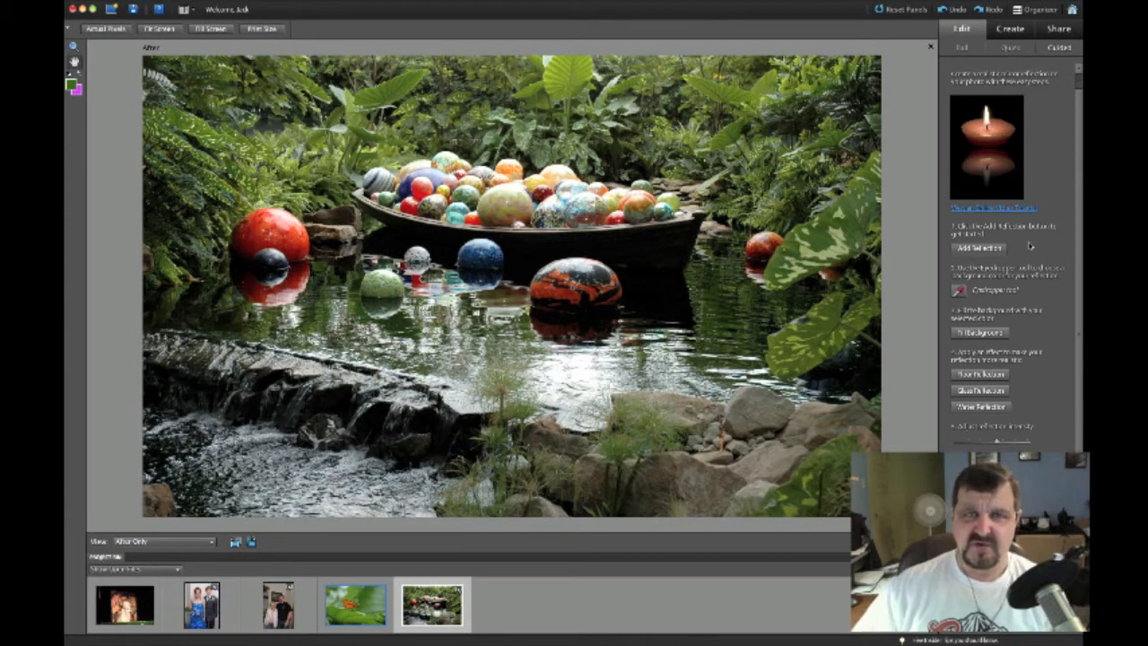
pyautogui.click(977, 248)
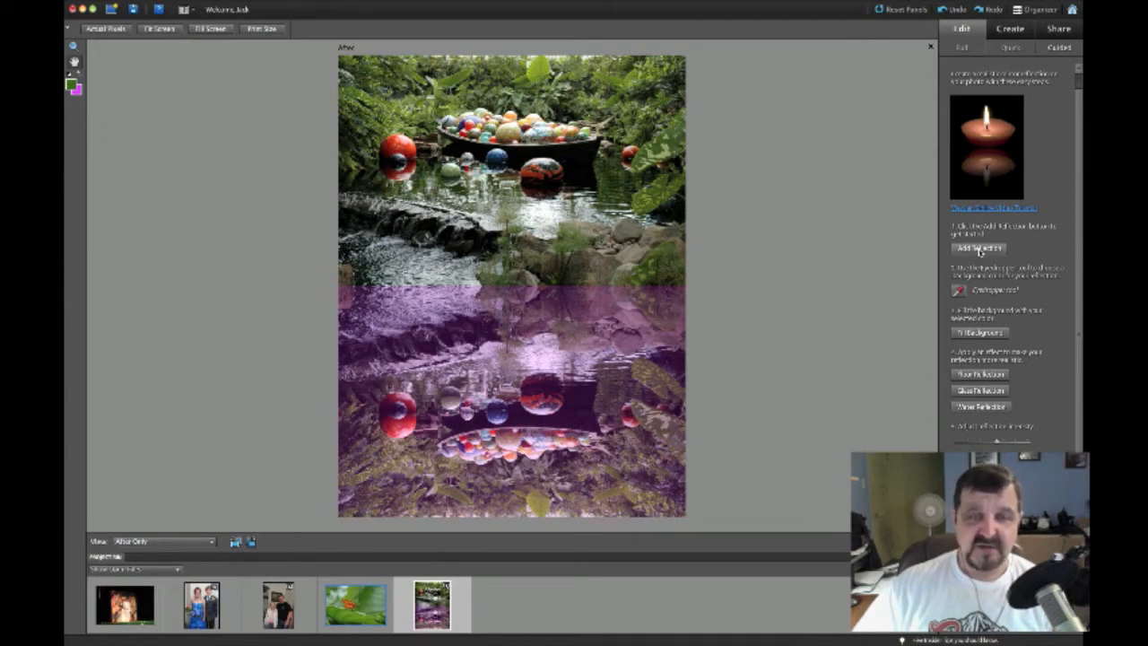
pyautogui.click(958, 290)
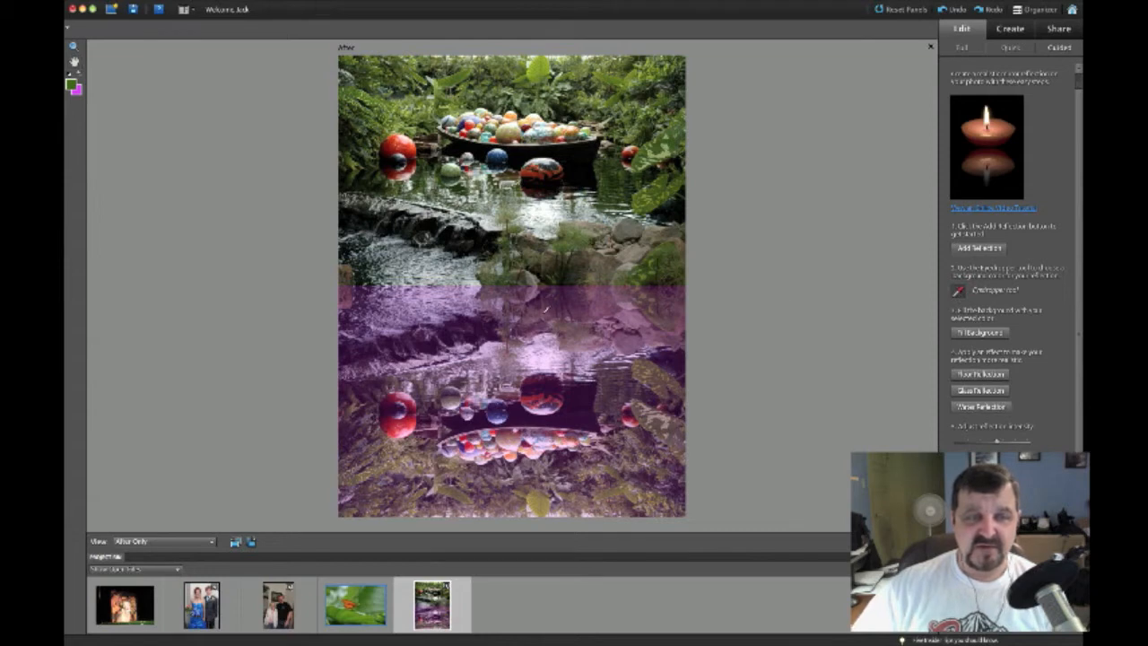
pyautogui.click(448, 272)
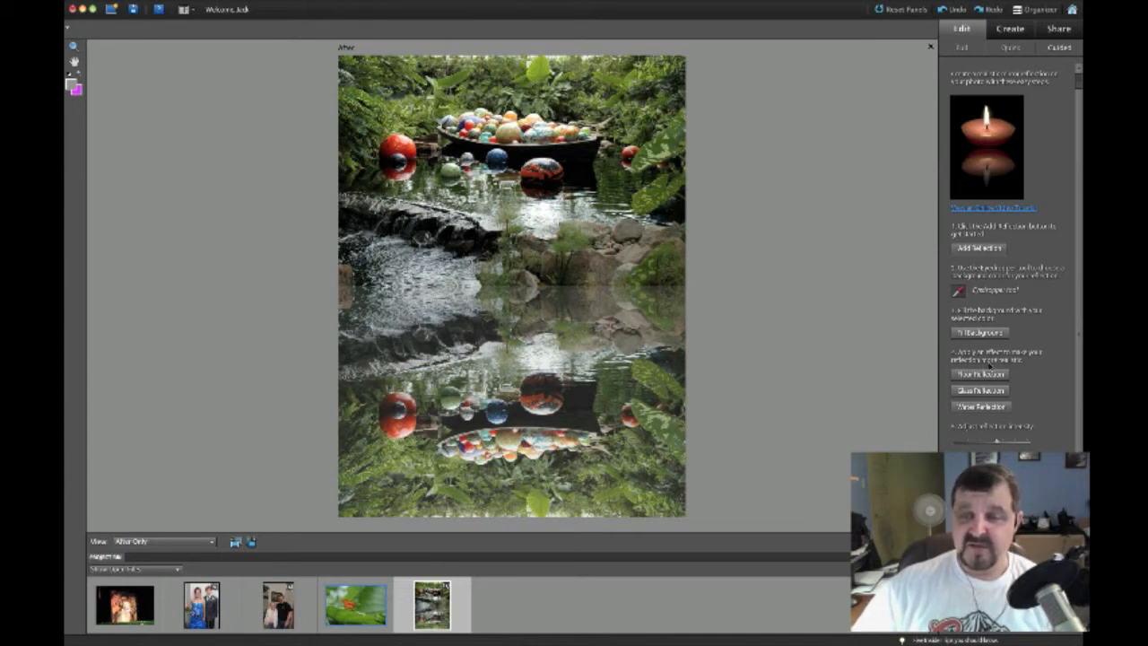
# Apply the Water Reflection effect with a reduced Medium ripple and the preset motion blur, and raise the reflection intensity to its maximum.
pyautogui.click(970, 409)
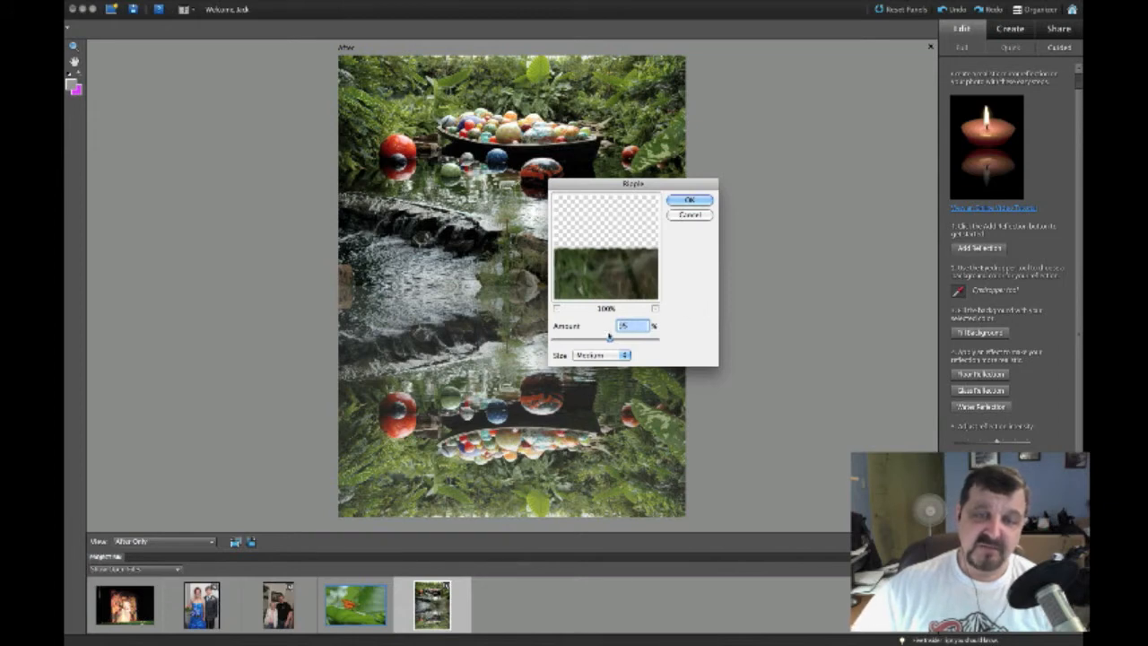
pyautogui.moveTo(610, 340); pyautogui.dragTo(608, 341)
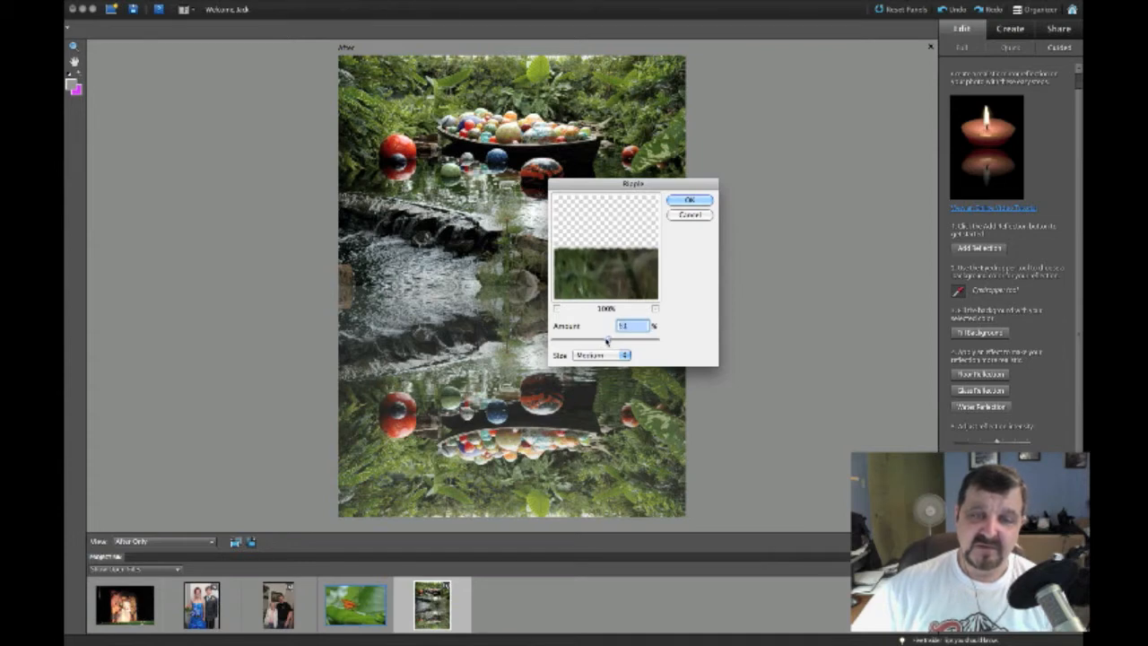
pyautogui.click(689, 200)
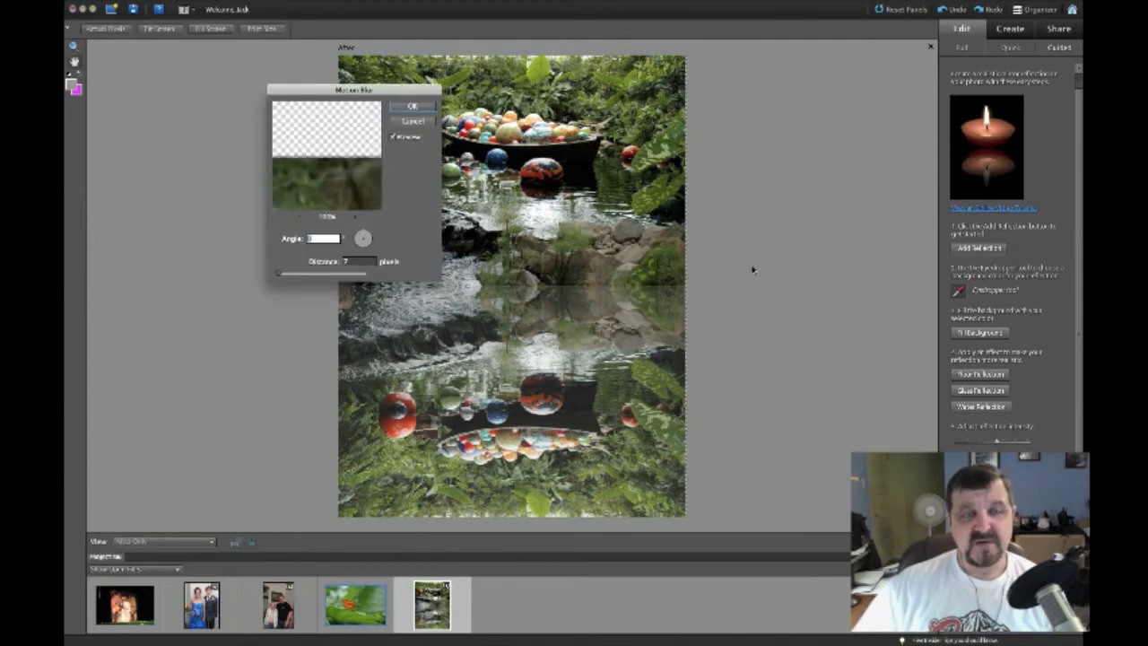
pyautogui.click(416, 108)
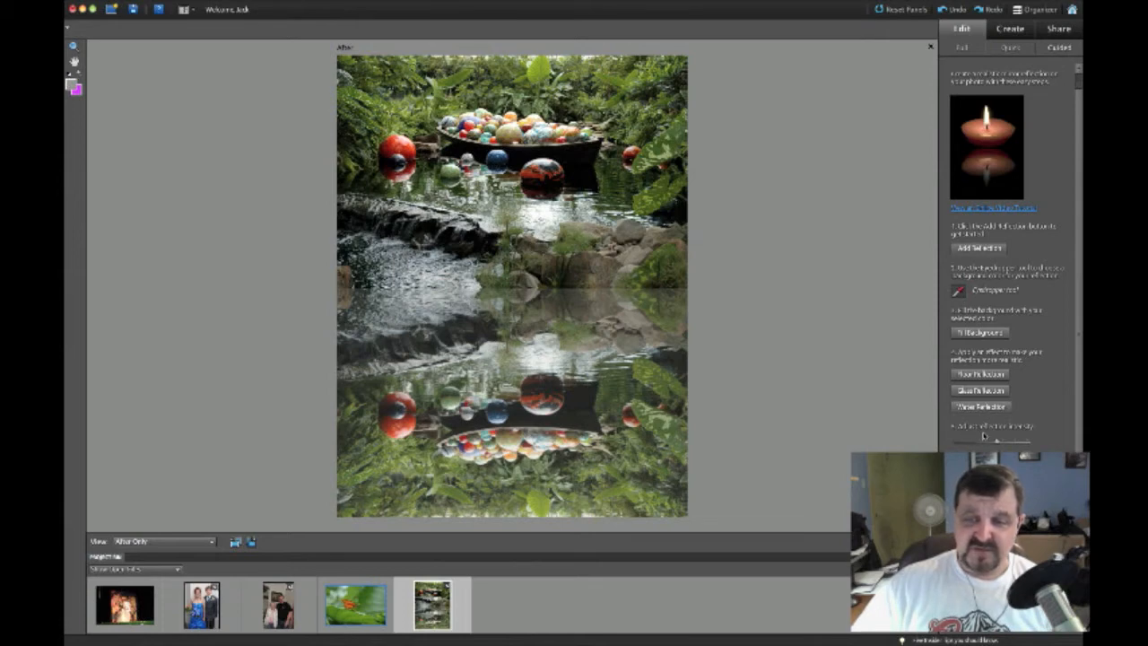
pyautogui.moveTo(996, 442); pyautogui.dragTo(1027, 444)
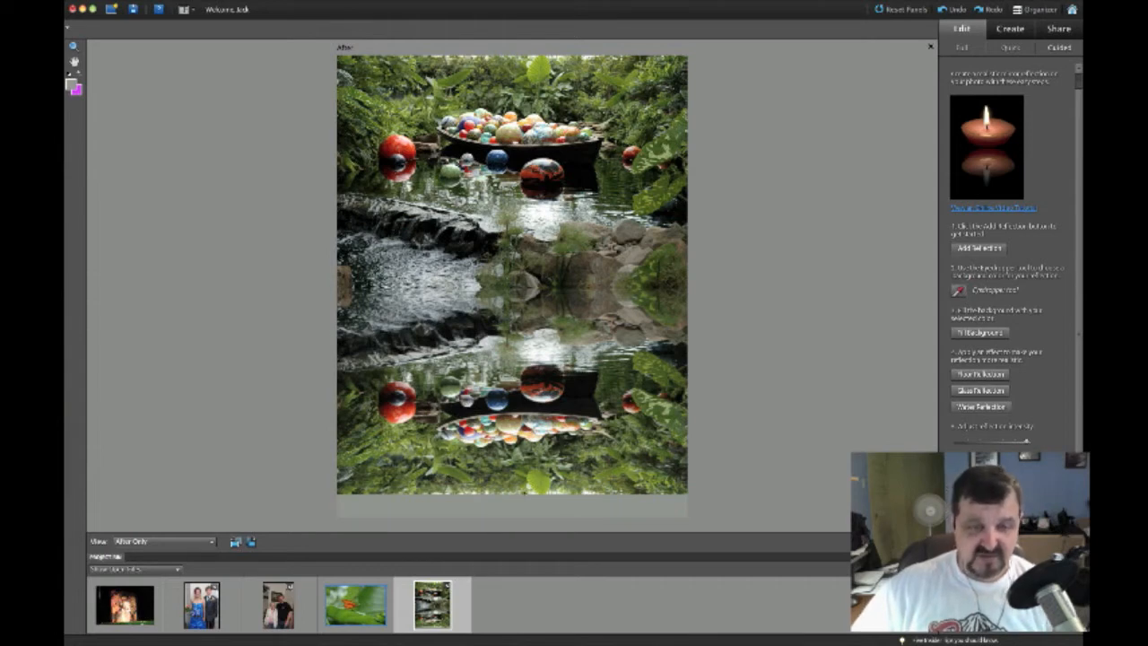
# Fade the lower part of the reflection with an upward gradient and crop off the empty strip below it.
pyautogui.moveTo(525, 491); pyautogui.dragTo(521, 328)
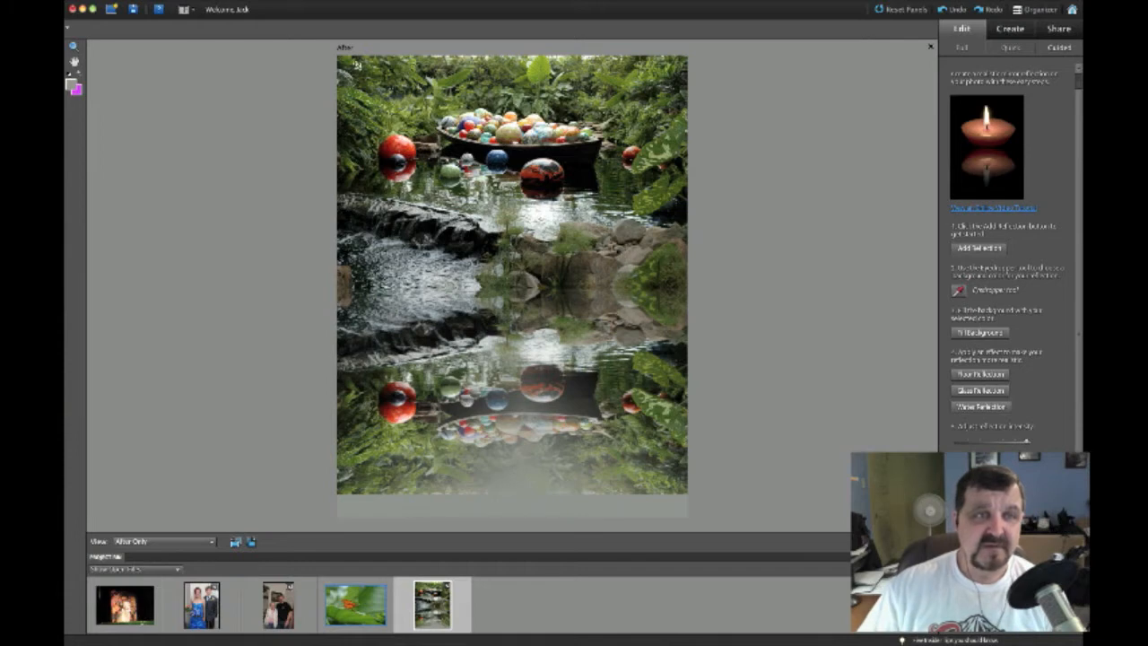
pyautogui.moveTo(515, 146)
pyautogui.mouseDown()
pyautogui.moveTo(686, 367)
pyautogui.moveTo(687, 456)
pyautogui.mouseUp()
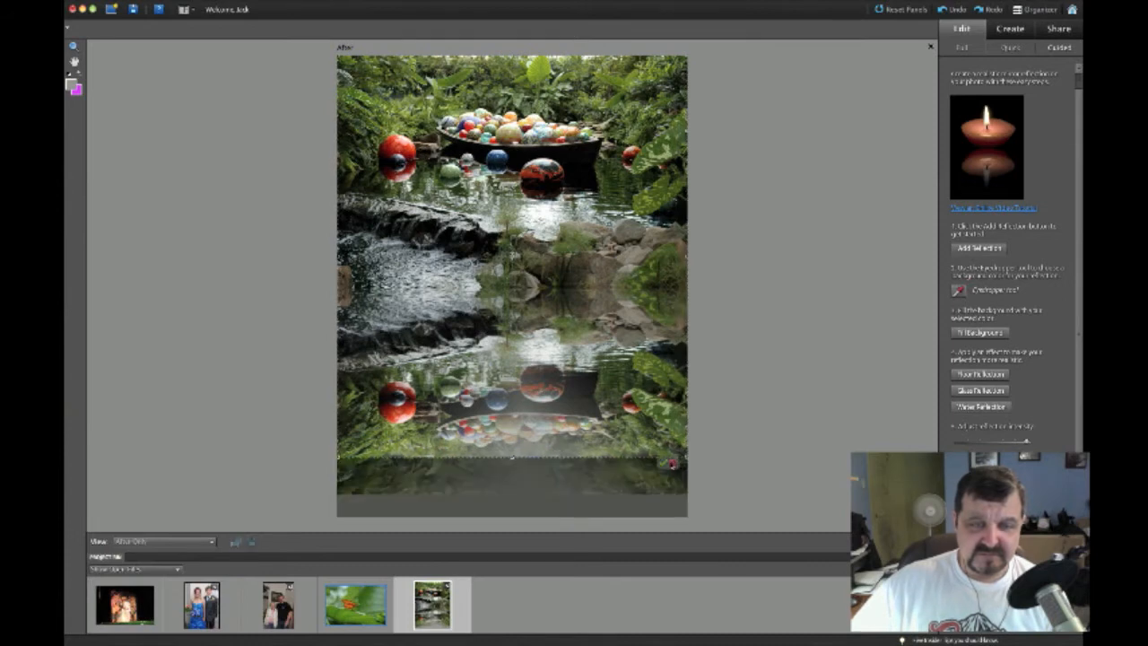
pyautogui.press('Return')
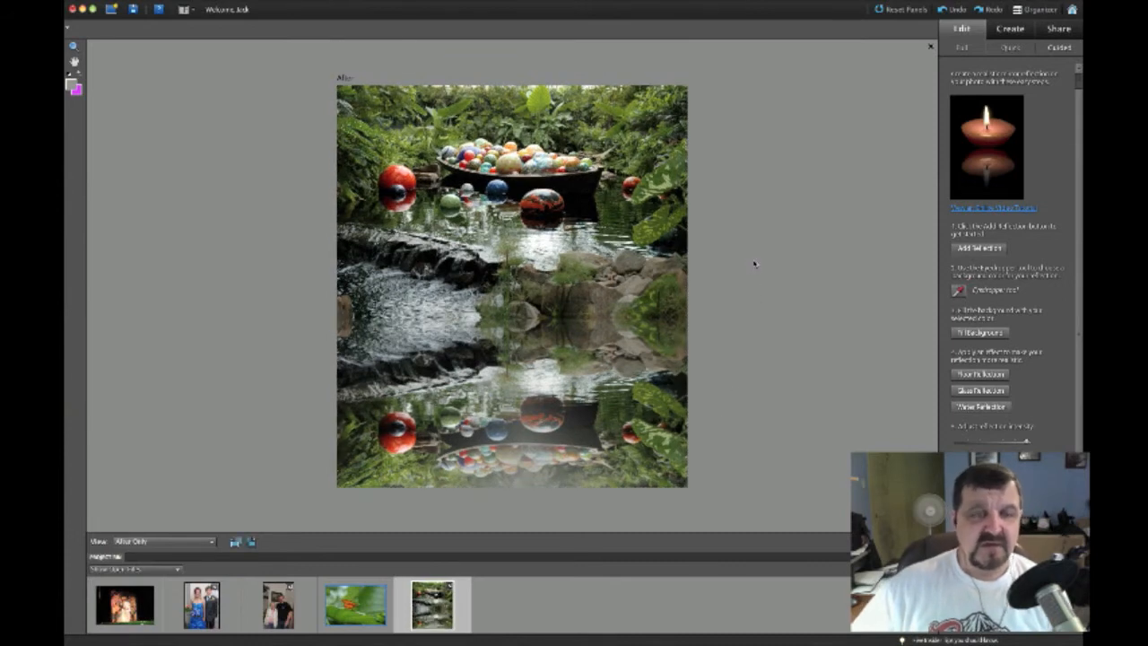
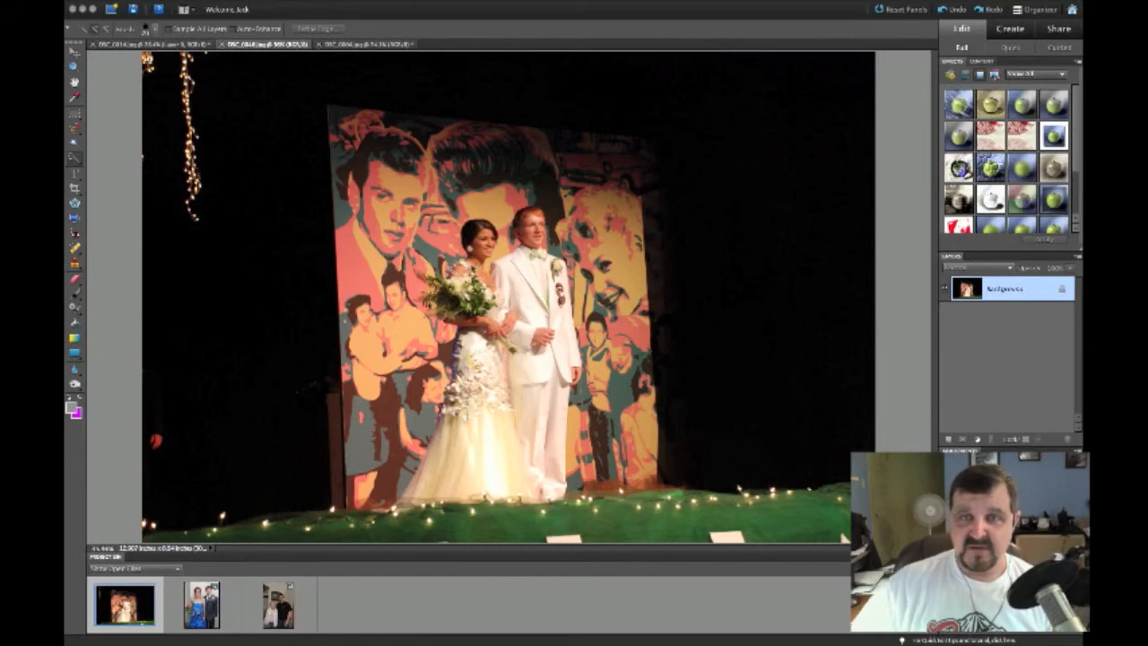
# Duplicate the couple photo's Background layer and free-rotate the copy about 3 degrees clockwise to straighten the backdrop.
pyautogui.hotkey('ctrl', 'j')
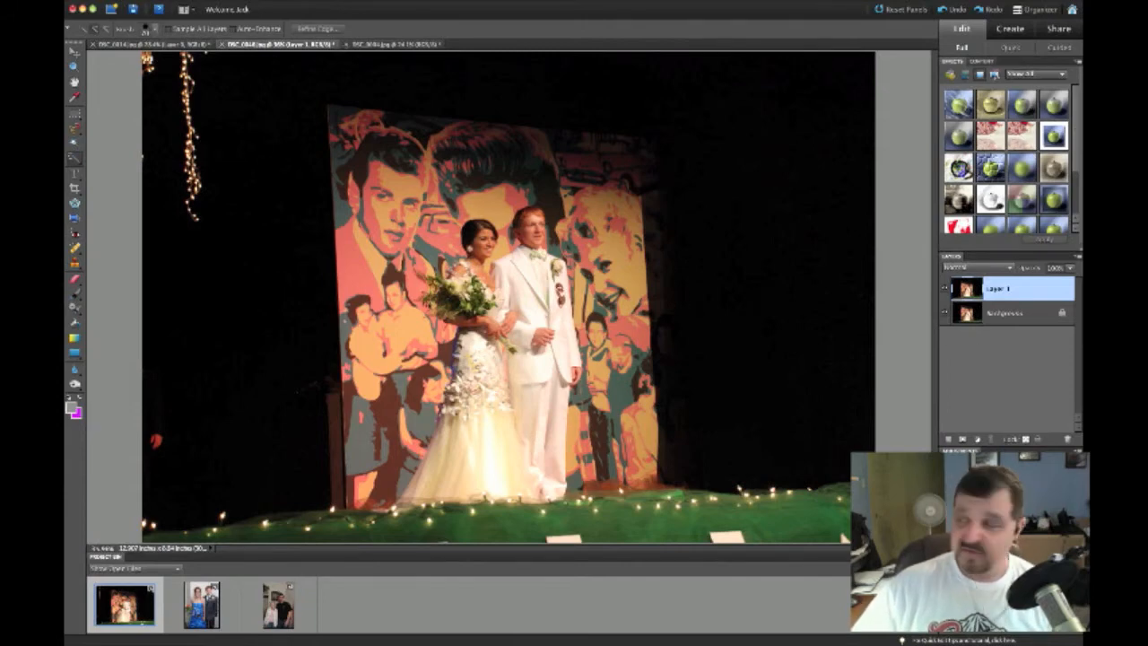
pyautogui.click(167, 1)
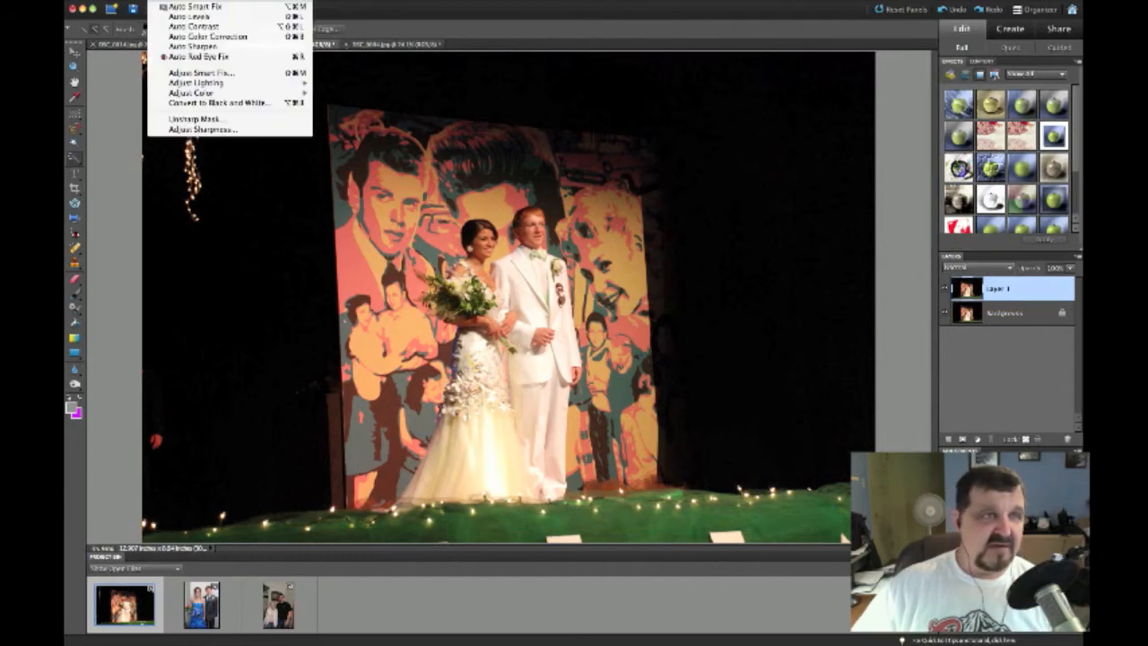
pyautogui.moveTo(132, 1)
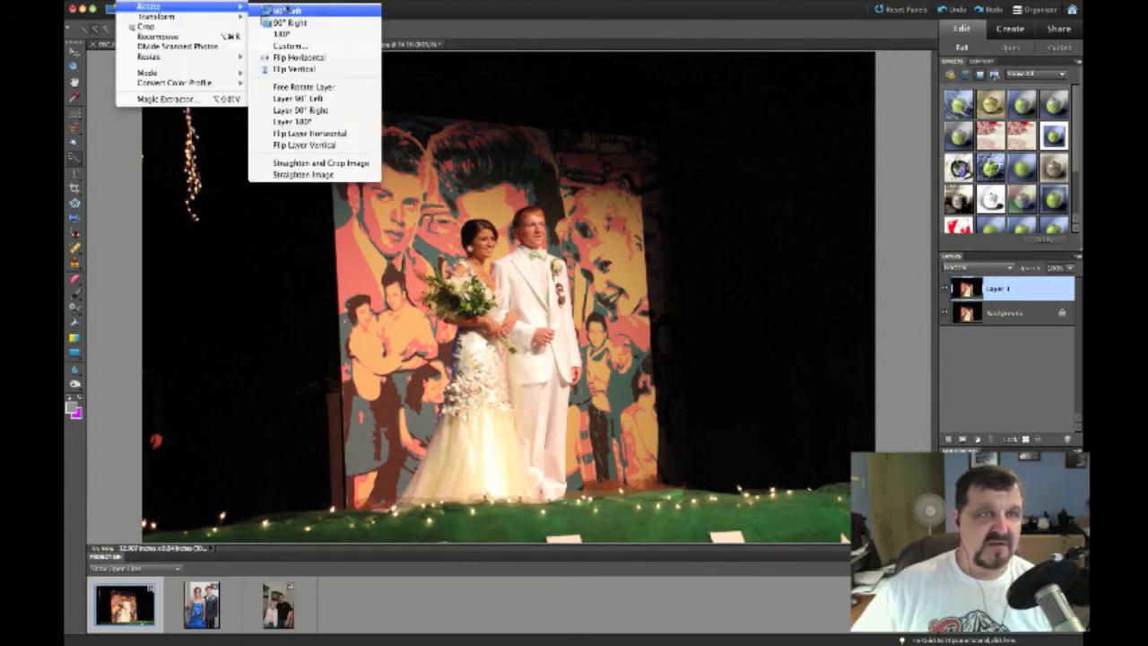
pyautogui.click(284, 87)
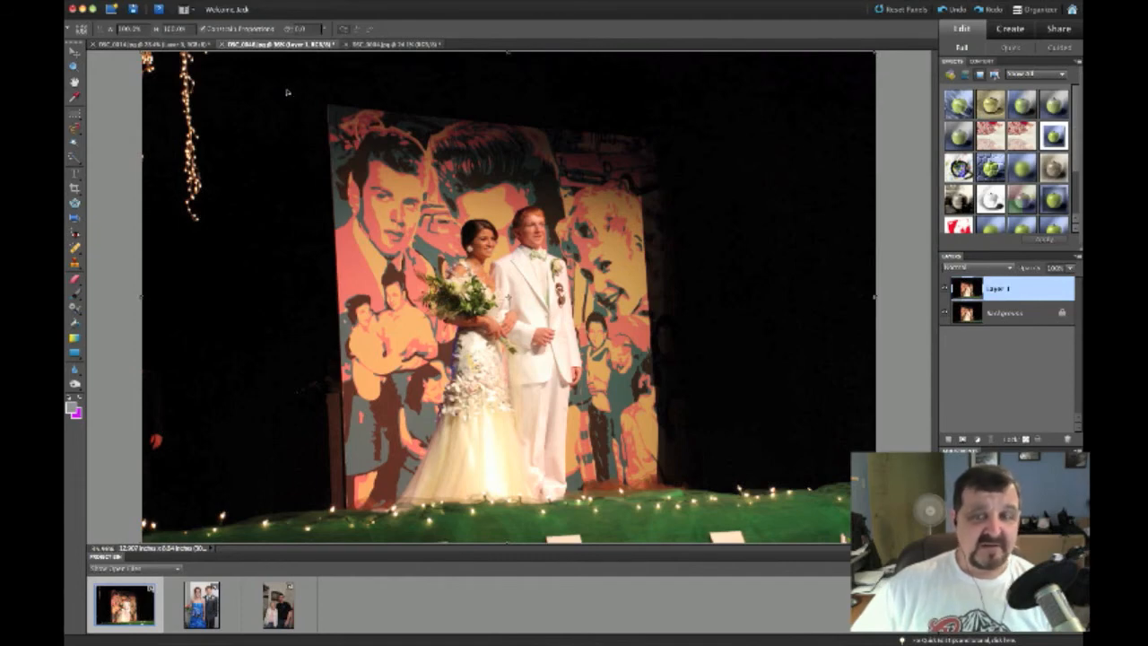
pyautogui.moveTo(509, 57); pyautogui.dragTo(523, 54)
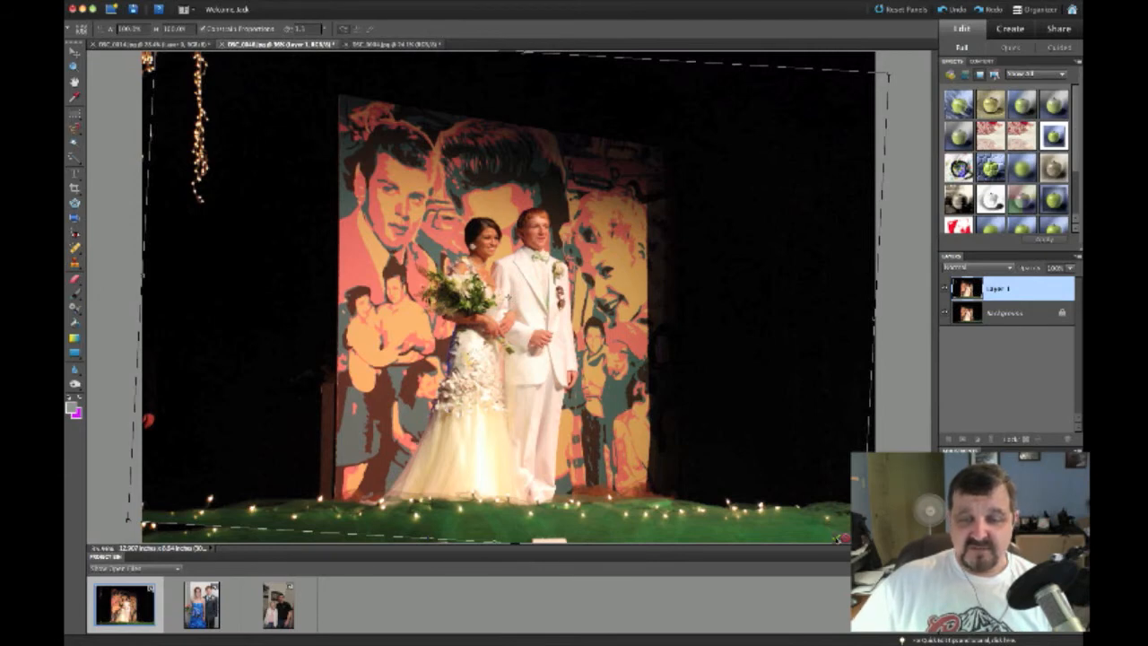
pyautogui.press('a')
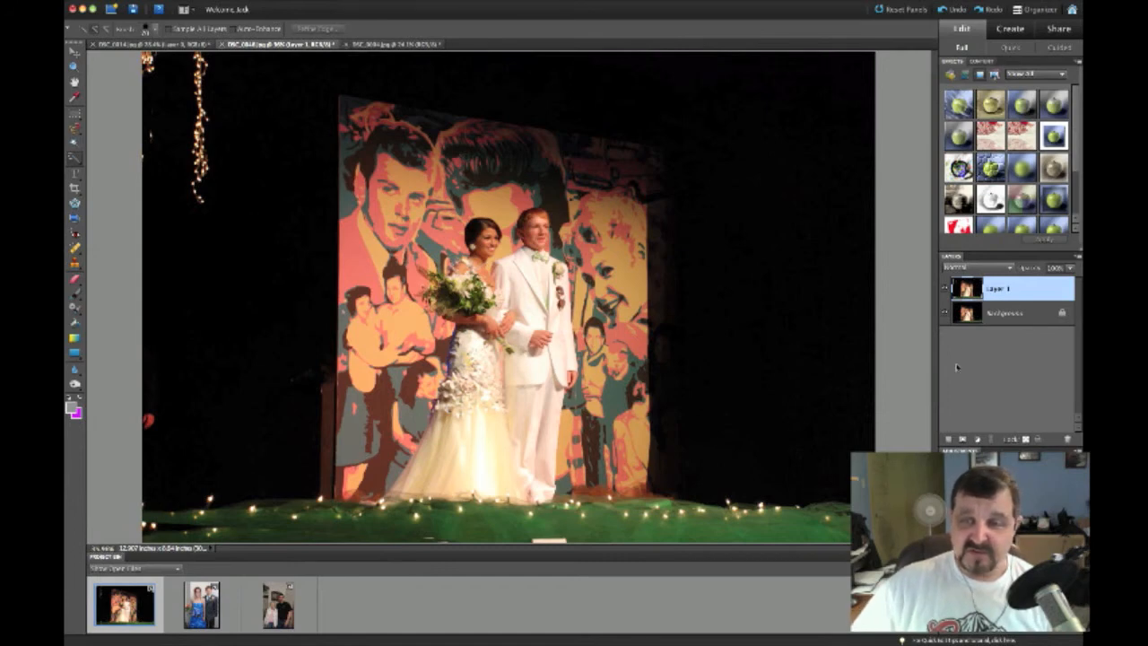
# Toggle the Background layer's visibility to compare the edges of the rotated copy, leaving Background hidden.
pyautogui.click(946, 314)
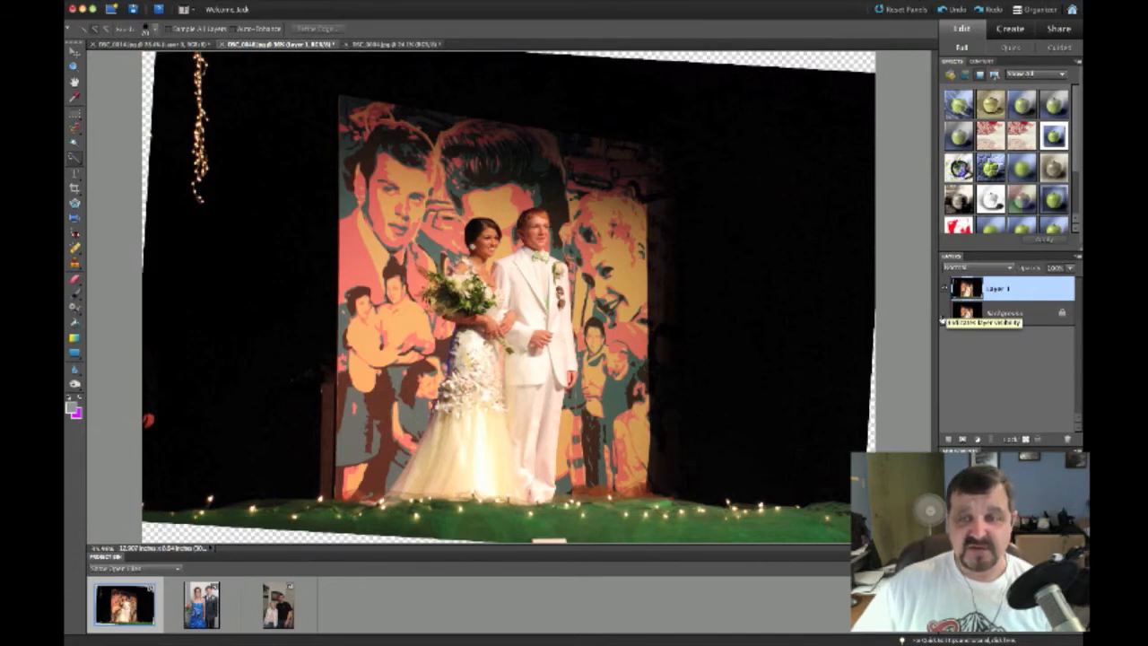
pyautogui.click(946, 314)
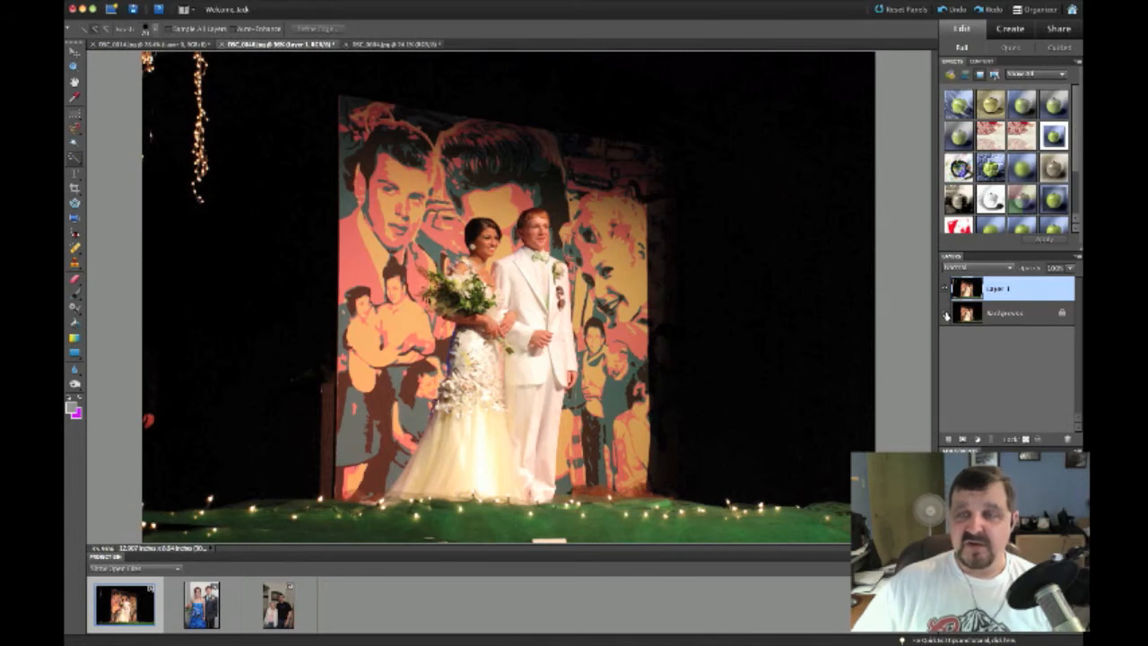
pyautogui.click(945, 314)
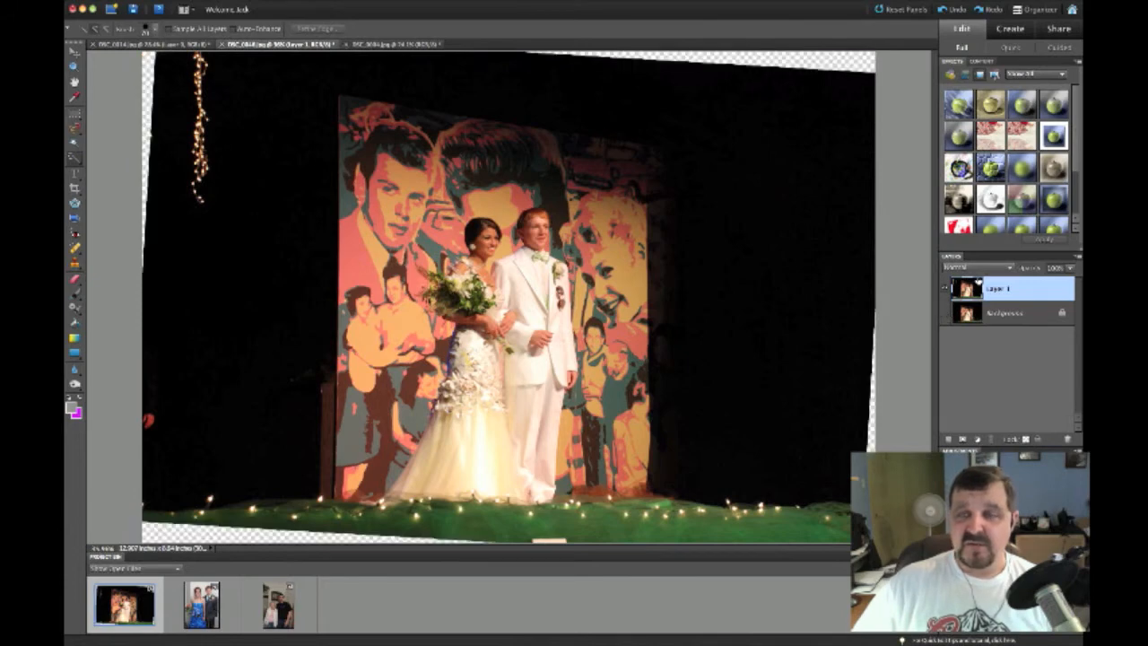
pyautogui.click(946, 314)
pyautogui.click(946, 314)
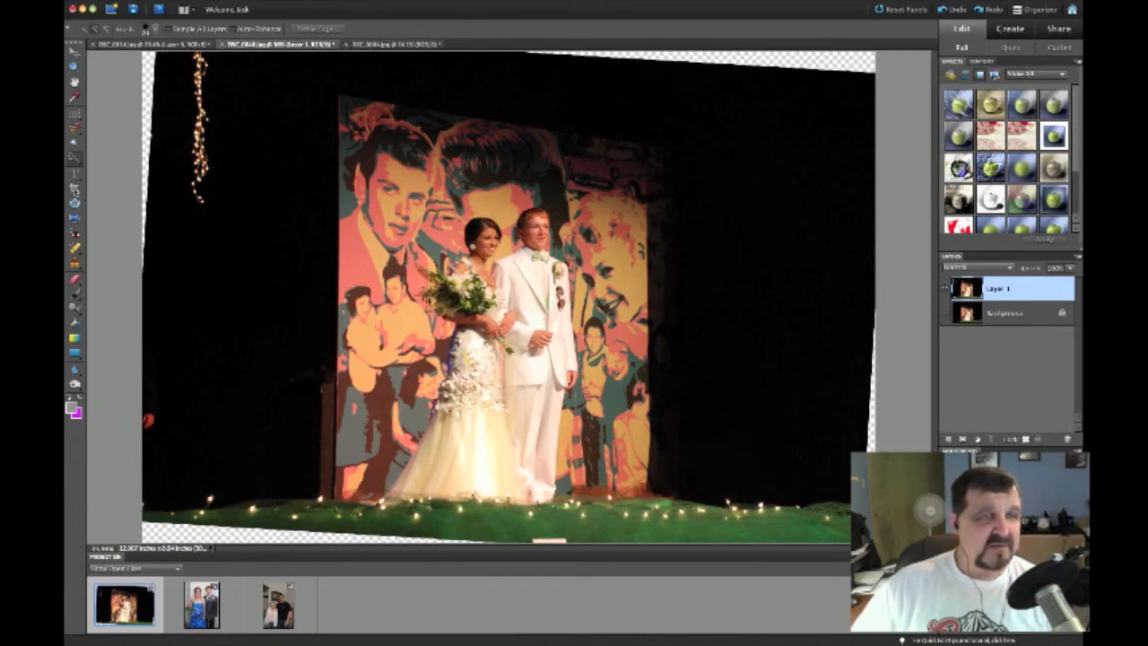
# Draw an unrestricted crop frame around the couple and painted backdrop, and bring both side edges closer to the backdrop.
pyautogui.click(75, 189)
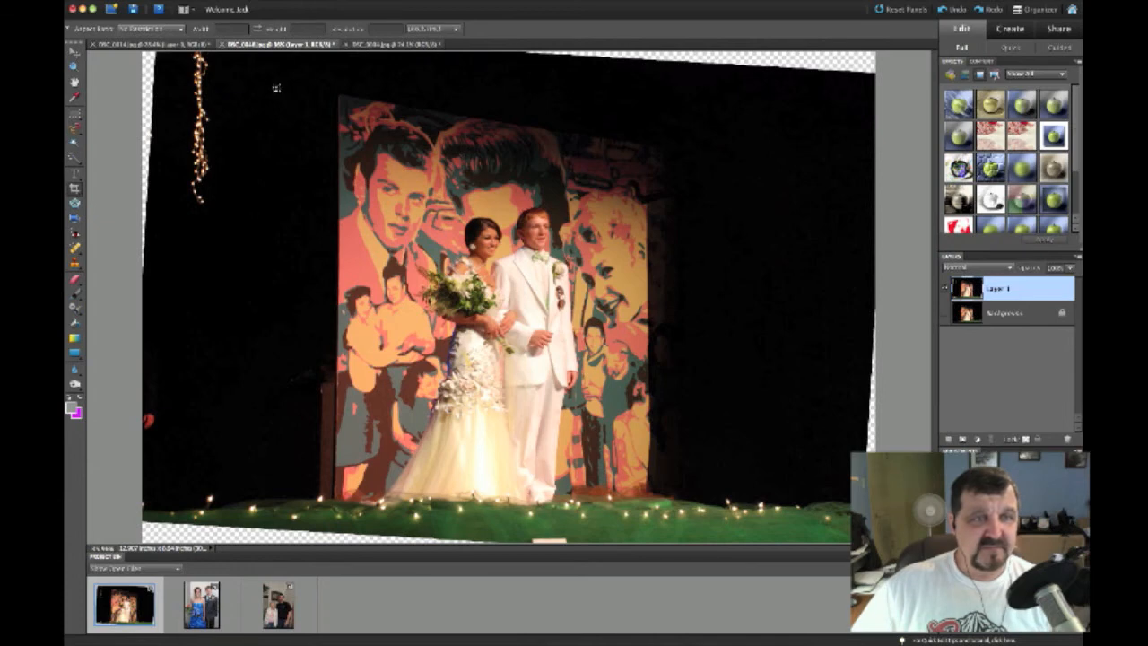
pyautogui.moveTo(261, 72)
pyautogui.mouseDown()
pyautogui.moveTo(664, 344)
pyautogui.moveTo(718, 453)
pyautogui.moveTo(716, 528)
pyautogui.mouseUp()
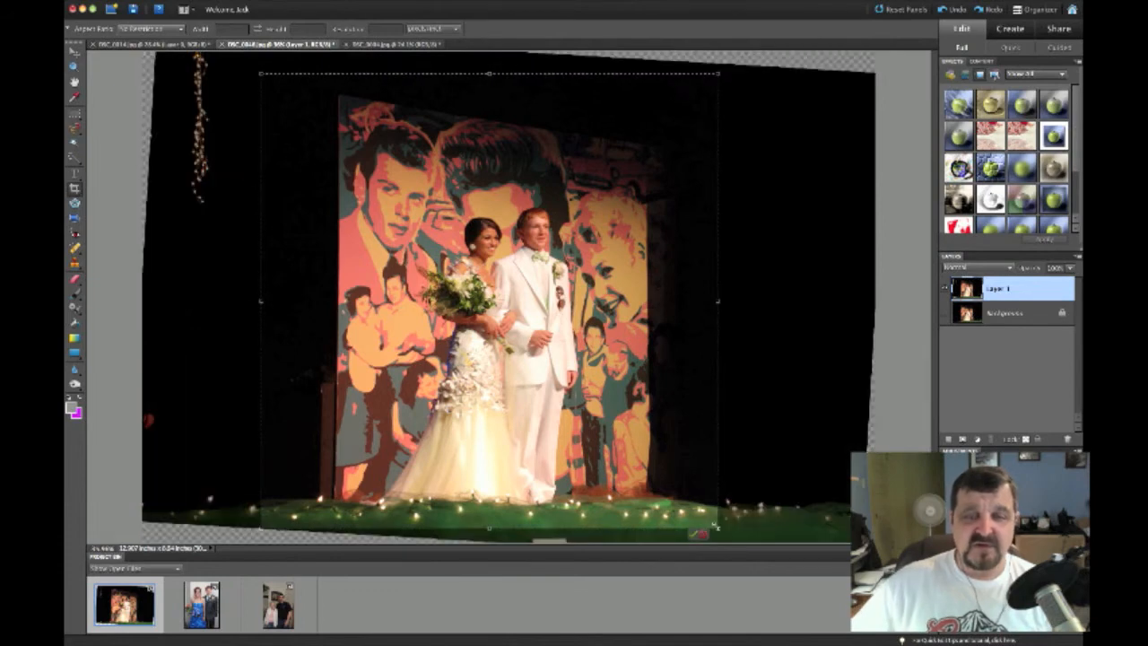
pyautogui.moveTo(717, 300); pyautogui.dragTo(676, 303)
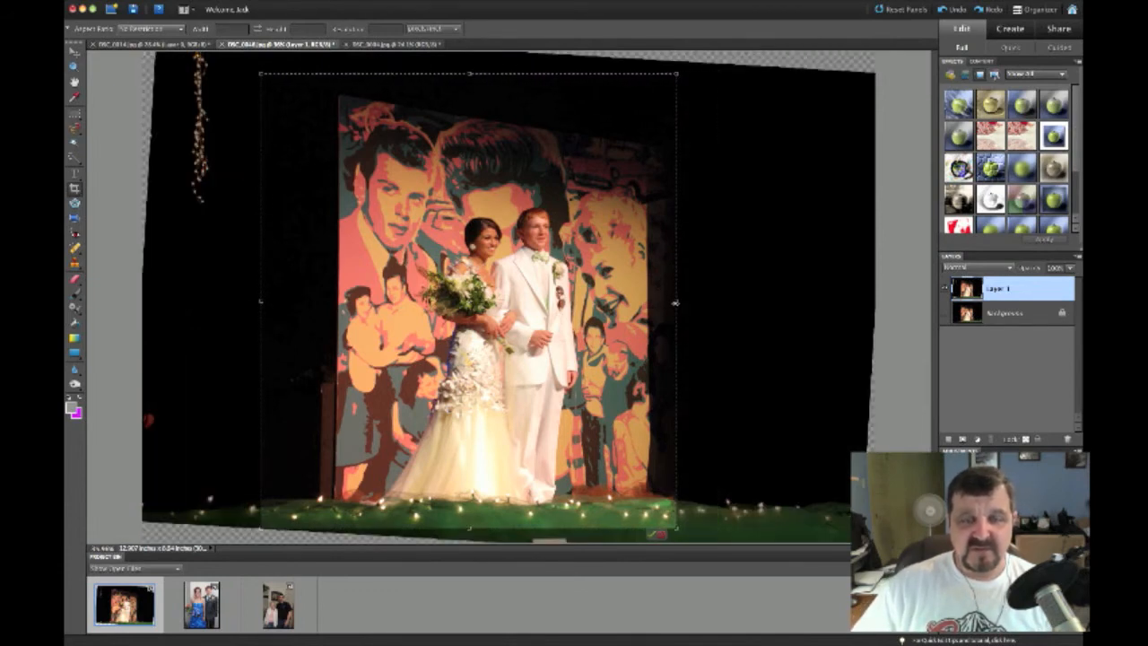
pyautogui.moveTo(260, 302); pyautogui.dragTo(301, 301)
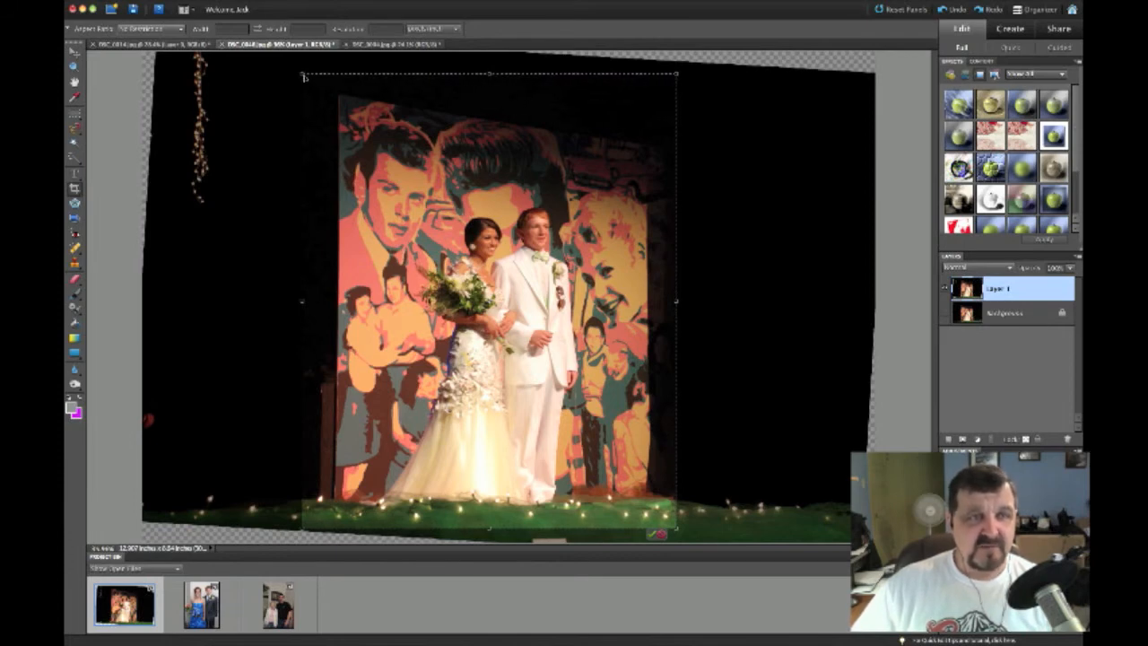
# Try a tight crop that cuts into the groom's head and bride's dress, and widen the frame back around the whole backdrop.
pyautogui.moveTo(303, 75)
pyautogui.mouseDown()
pyautogui.moveTo(328, 80)
pyautogui.moveTo(339, 102)
pyautogui.mouseUp()
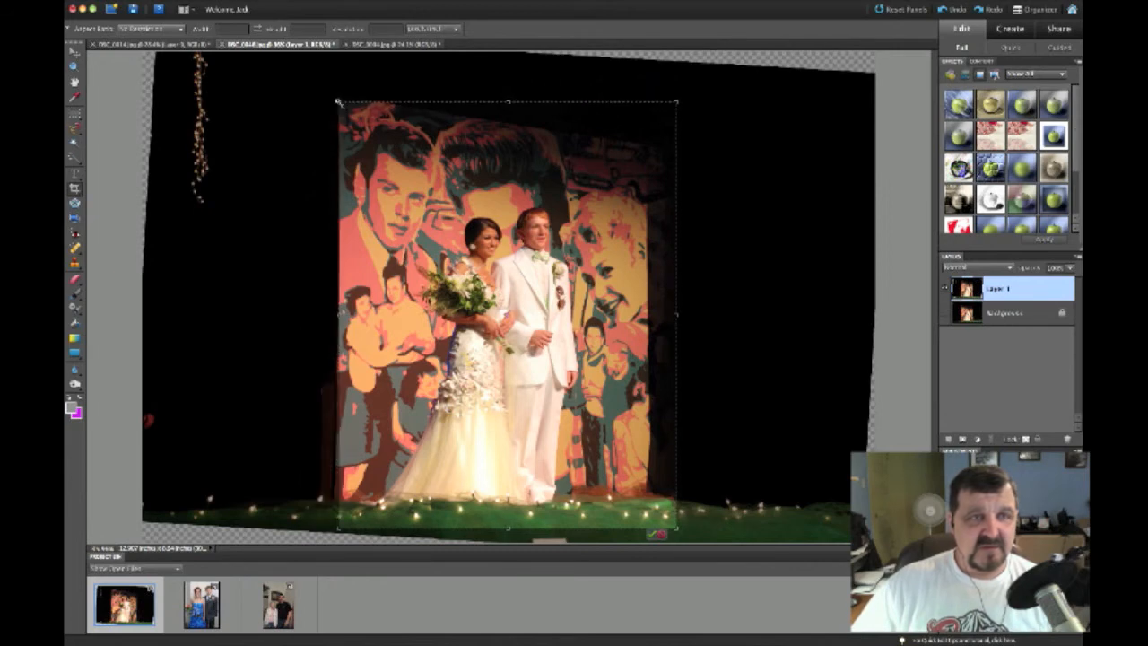
pyautogui.moveTo(339, 102); pyautogui.dragTo(411, 207)
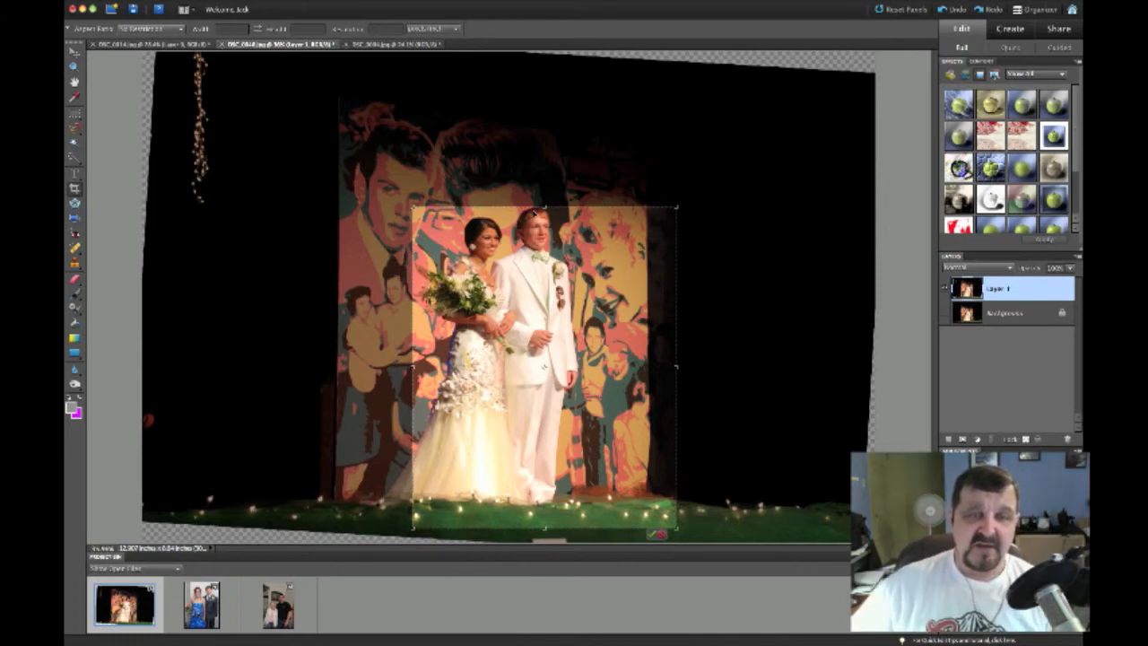
pyautogui.moveTo(544, 207); pyautogui.dragTo(542, 216)
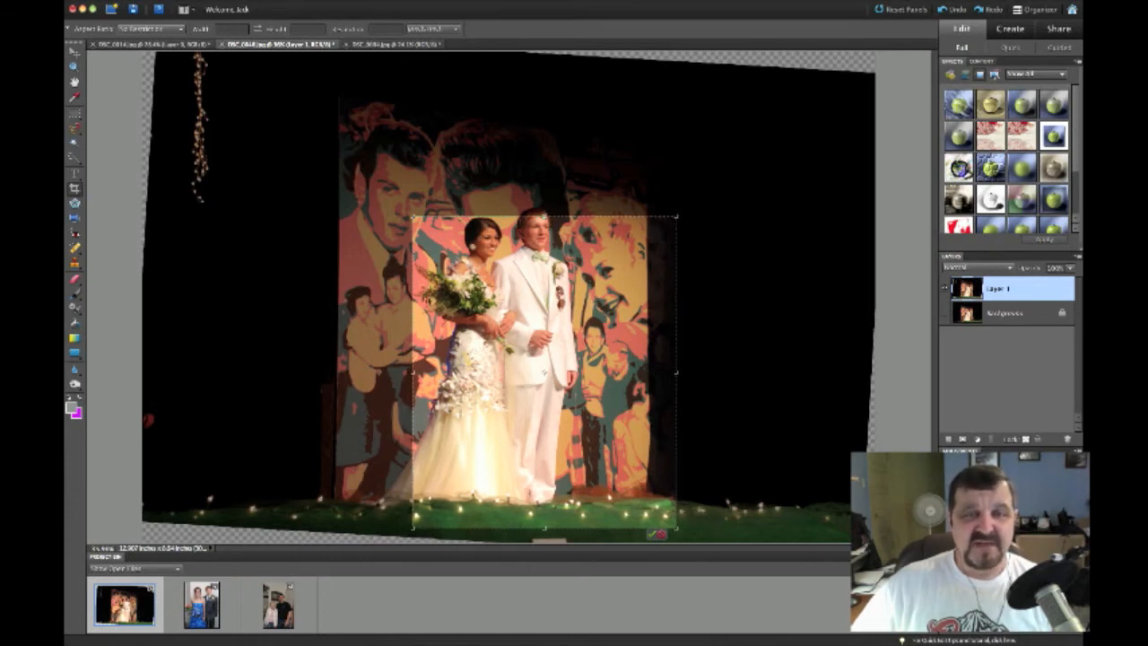
pyautogui.moveTo(542, 216); pyautogui.dragTo(541, 69)
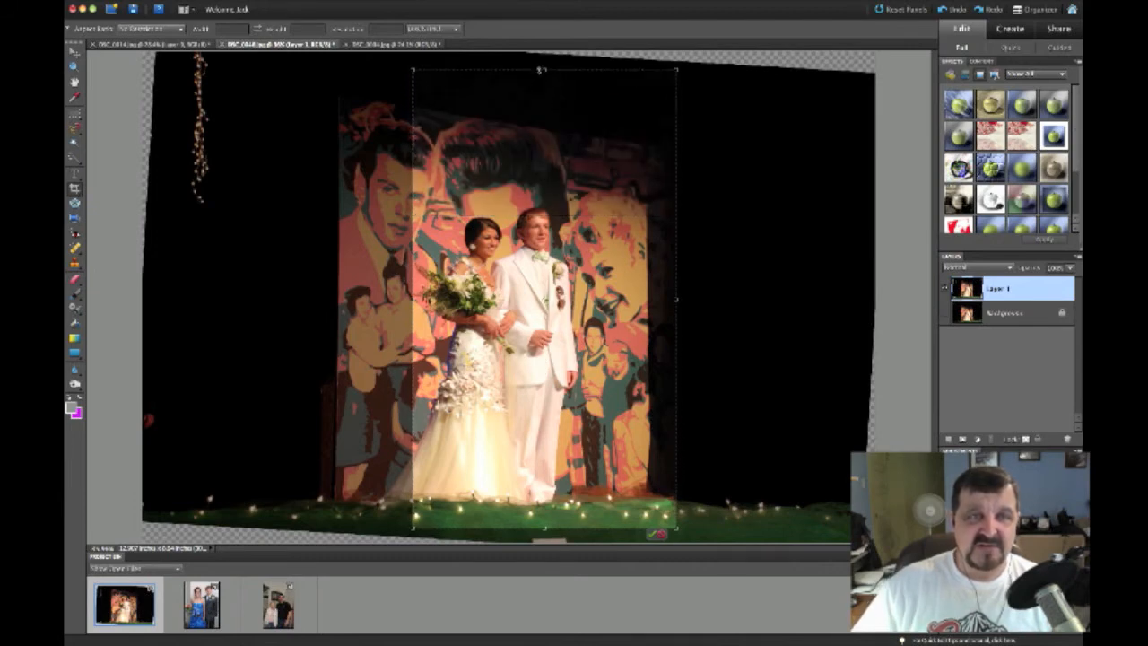
pyautogui.moveTo(413, 299); pyautogui.dragTo(303, 299)
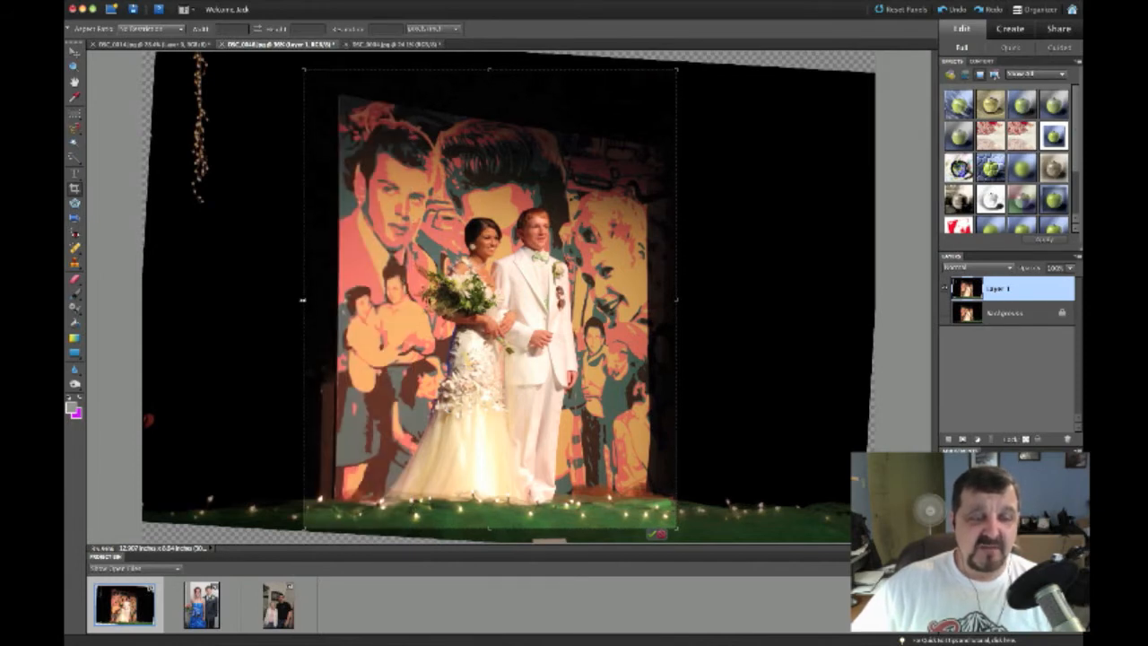
# Tighten the right and top edges of the crop frame slightly around the painted backdrop and apply the crop.
pyautogui.moveTo(677, 300); pyautogui.dragTo(670, 300)
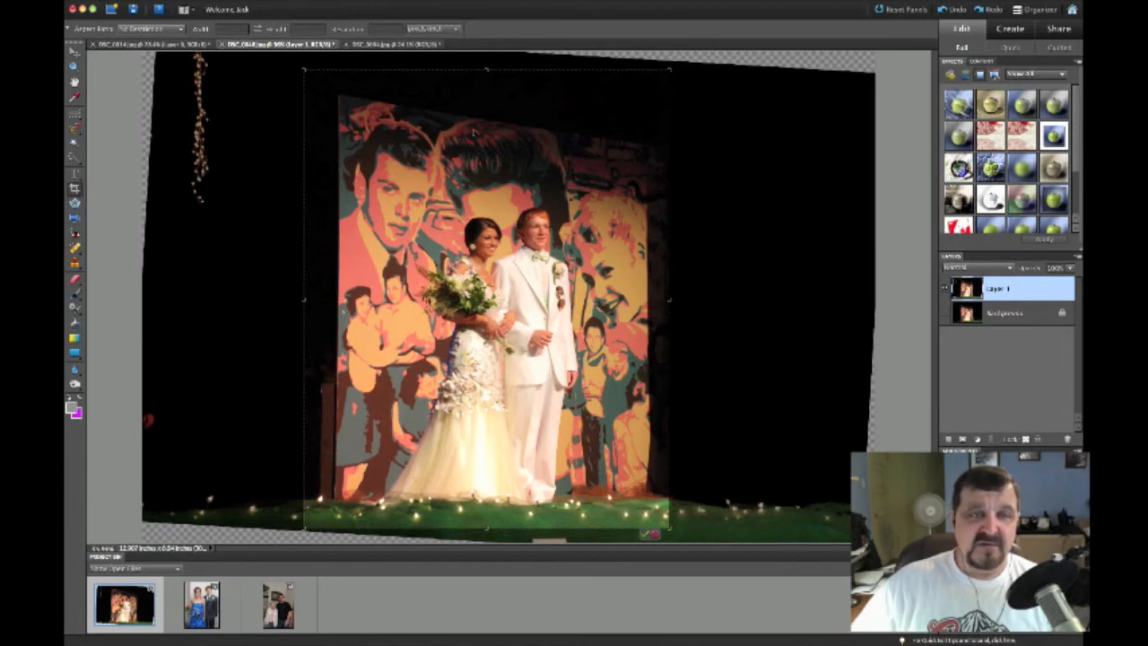
pyautogui.moveTo(486, 69); pyautogui.dragTo(487, 78)
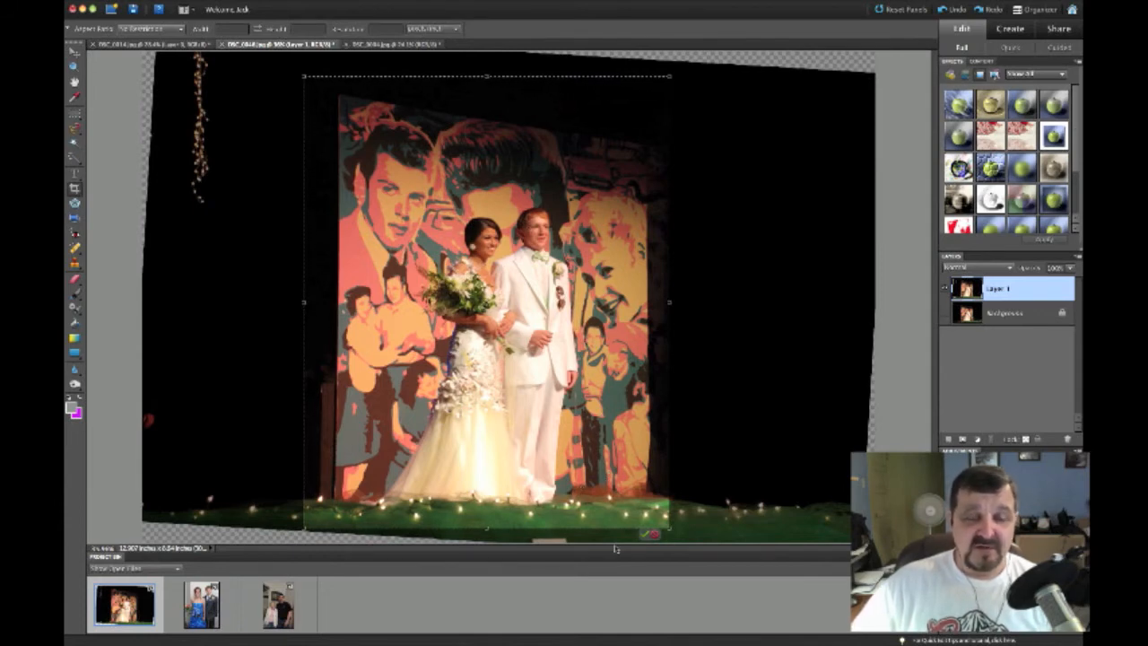
pyautogui.click(645, 535)
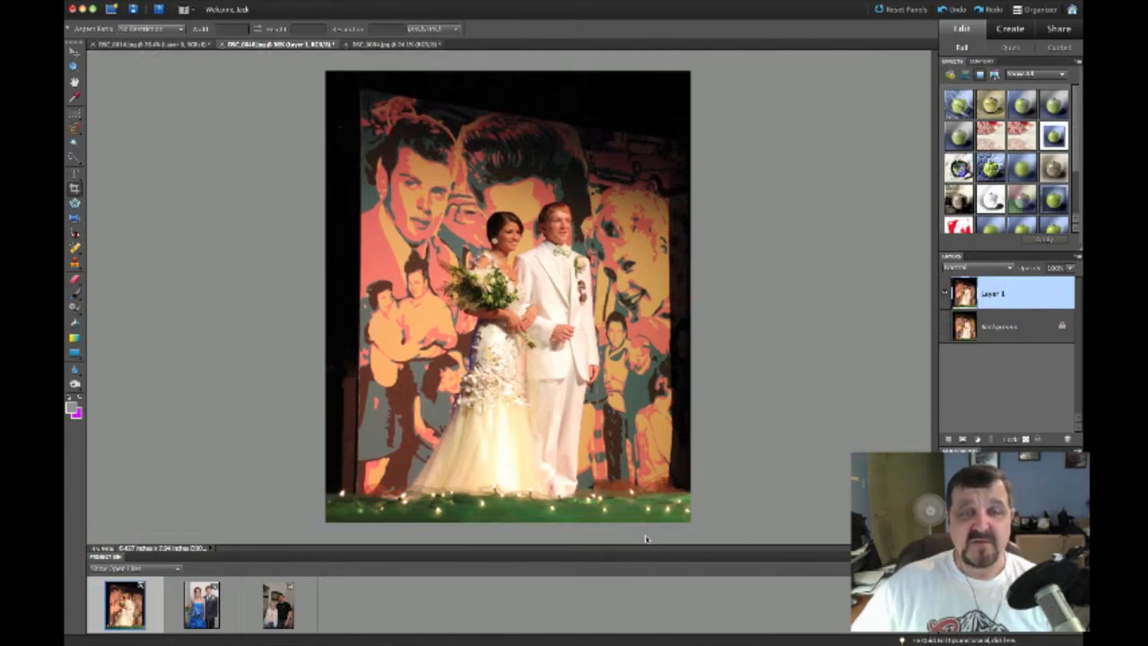
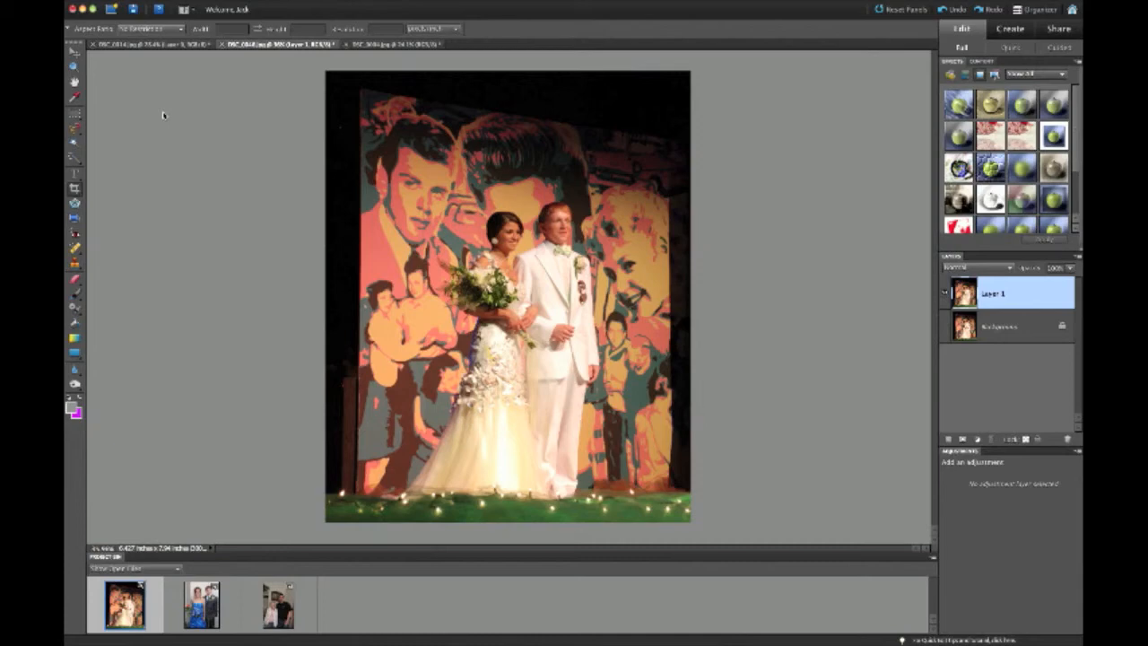
# Start saving the cropped couple photo as a separate file and choose JPEG as the format.
pyautogui.click(80, 1)
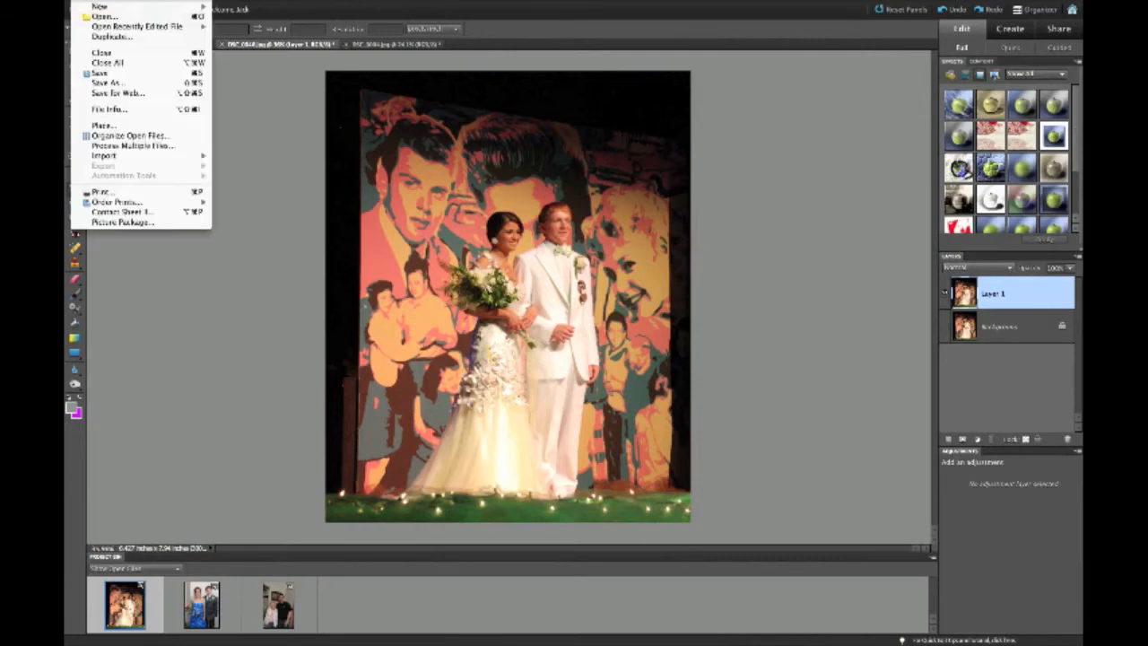
pyautogui.click(97, 84)
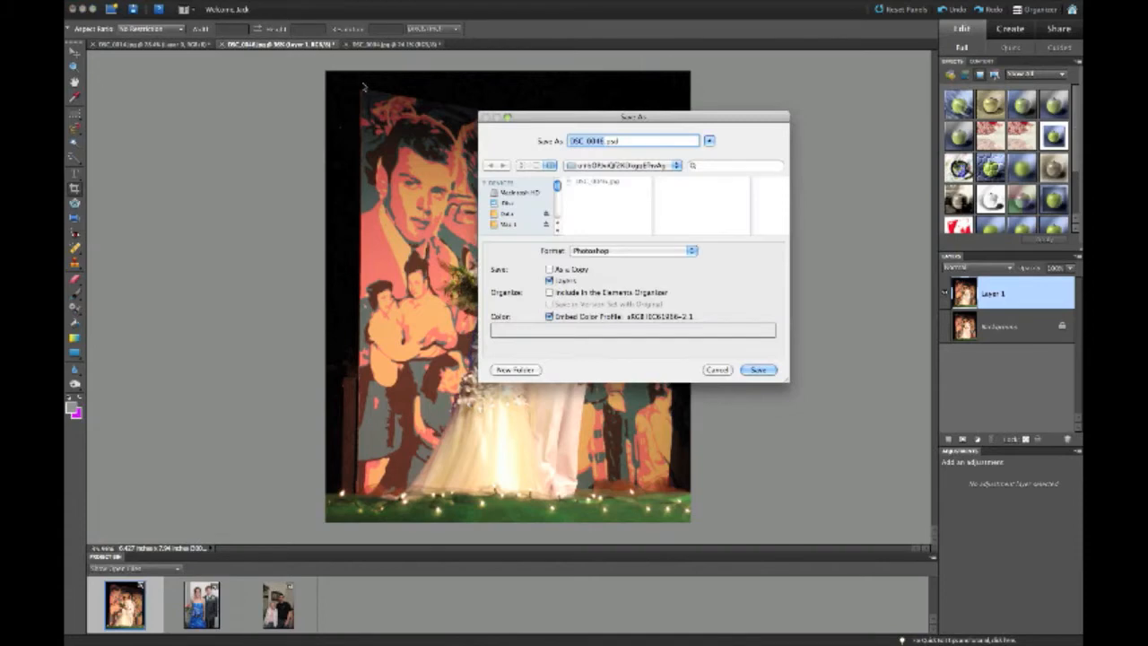
pyautogui.moveTo(564, 116); pyautogui.dragTo(527, 129)
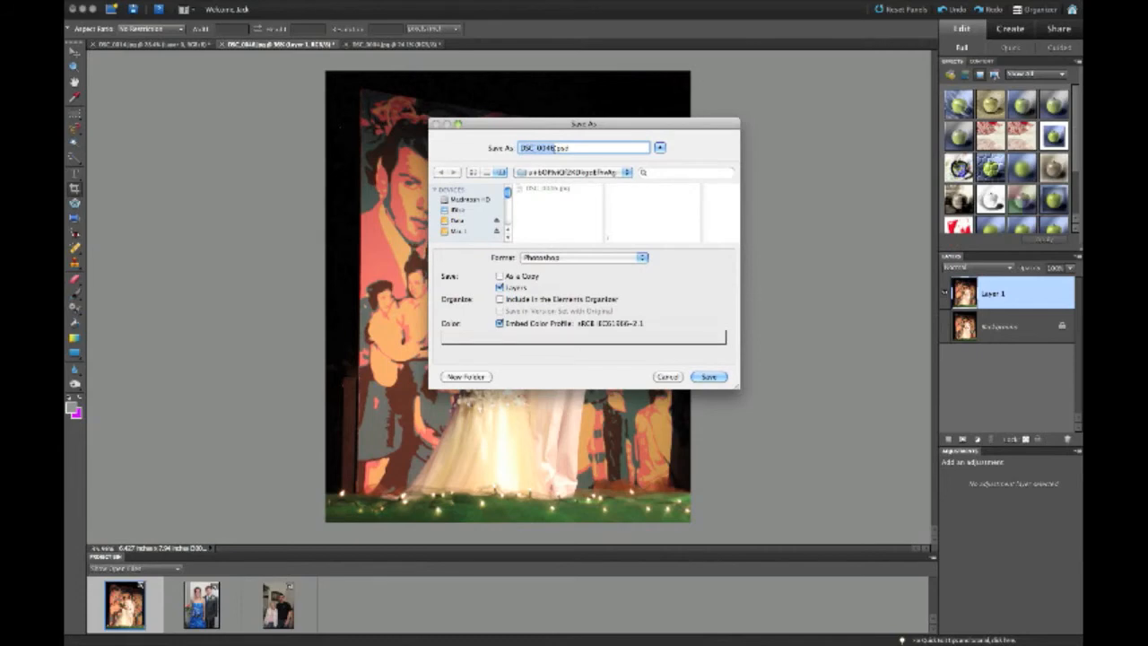
pyautogui.moveTo(573, 149); pyautogui.dragTo(559, 149)
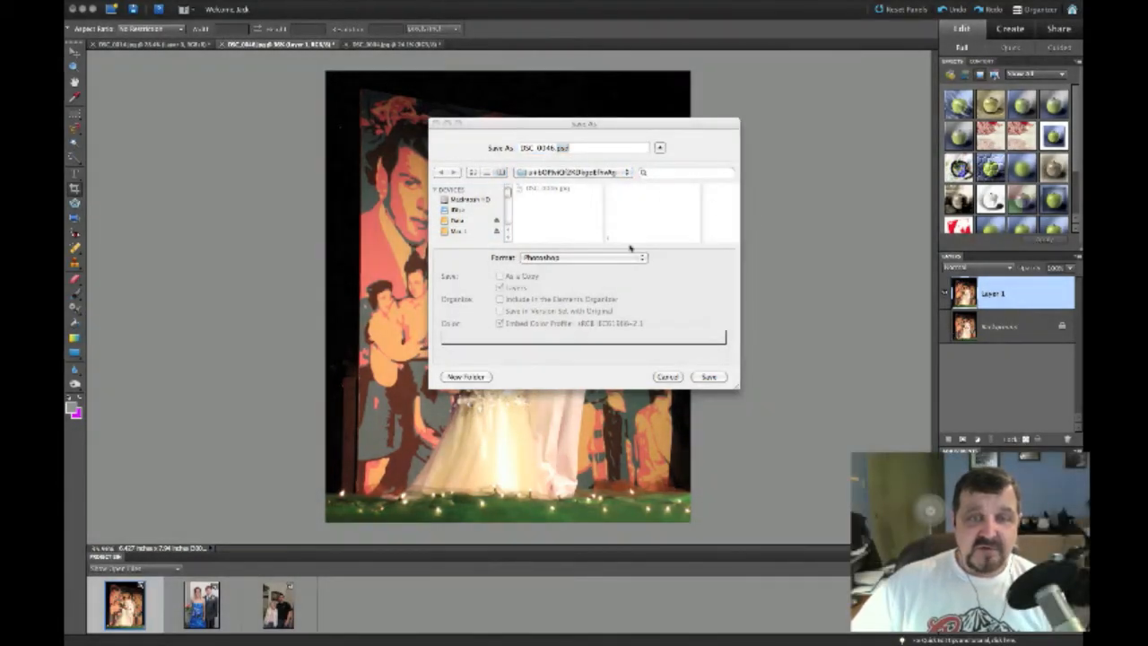
pyautogui.click(561, 257)
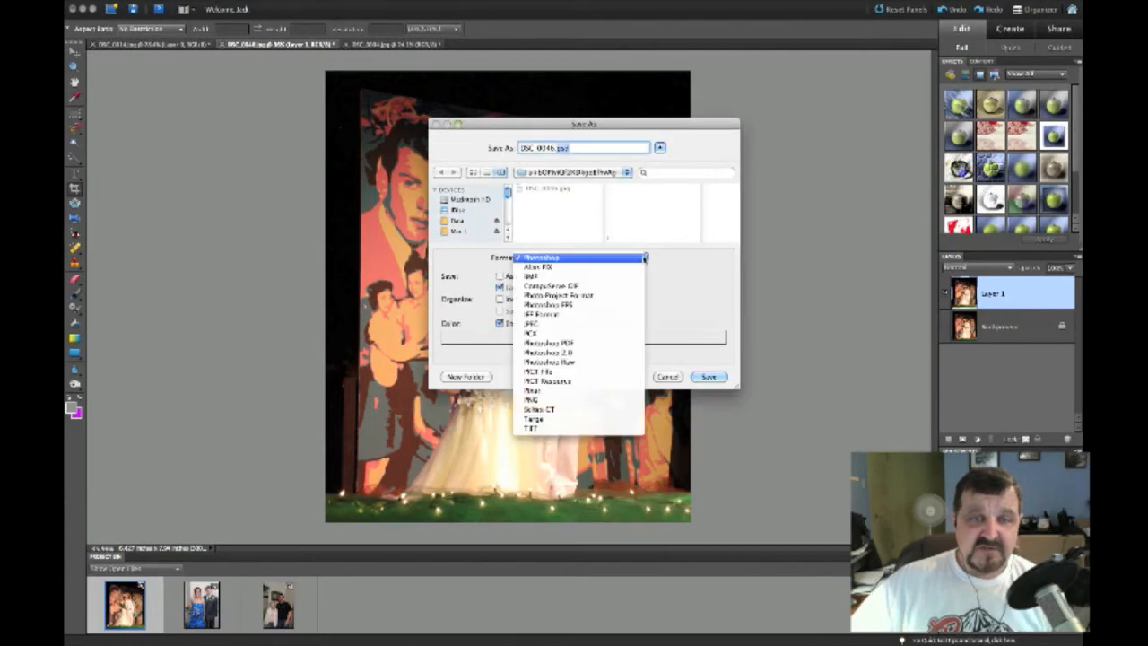
pyautogui.click(549, 324)
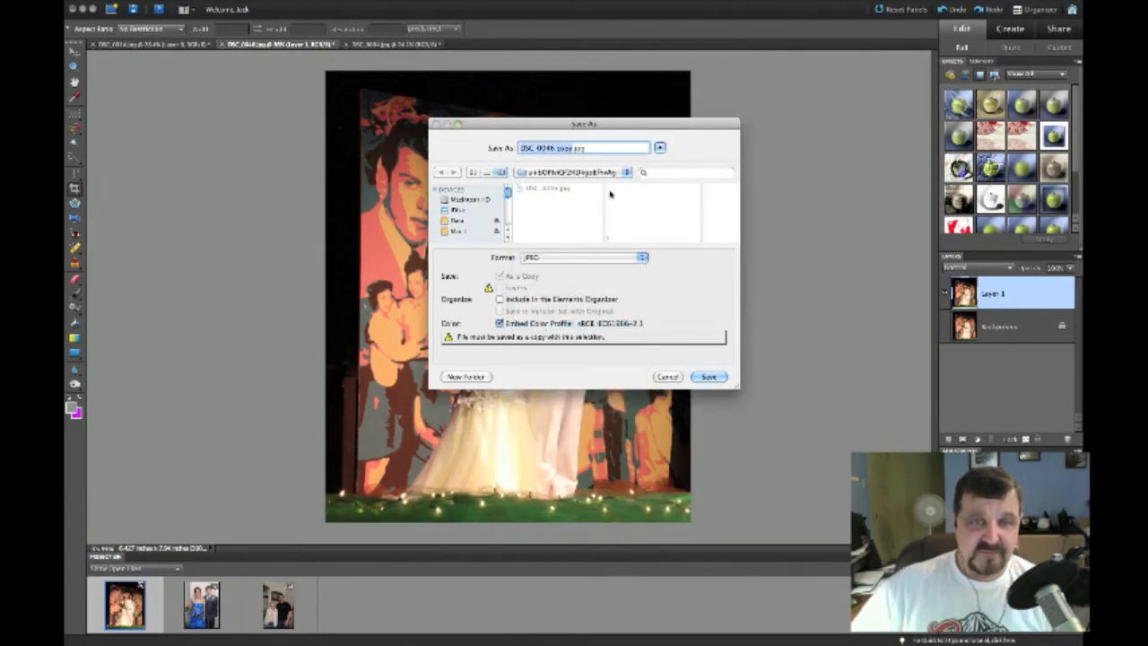
# Choose the Edited folder inside Pictures as the save location for the JPEG copy.
pyautogui.click(552, 150)
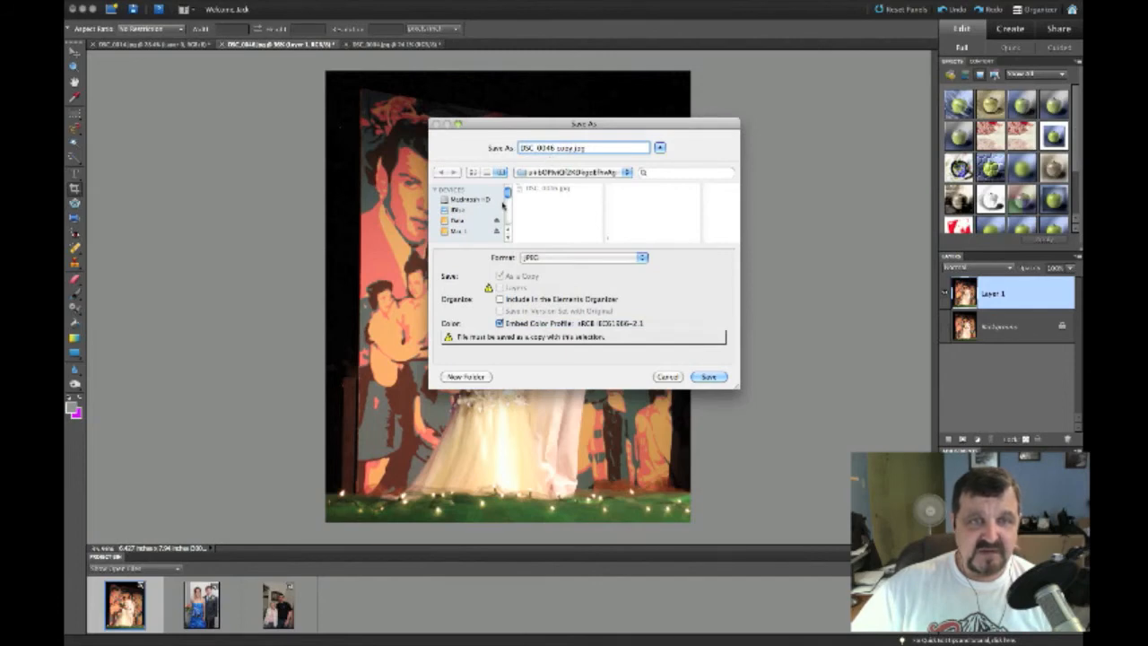
pyautogui.moveTo(508, 194); pyautogui.dragTo(507, 213)
pyautogui.click(465, 213)
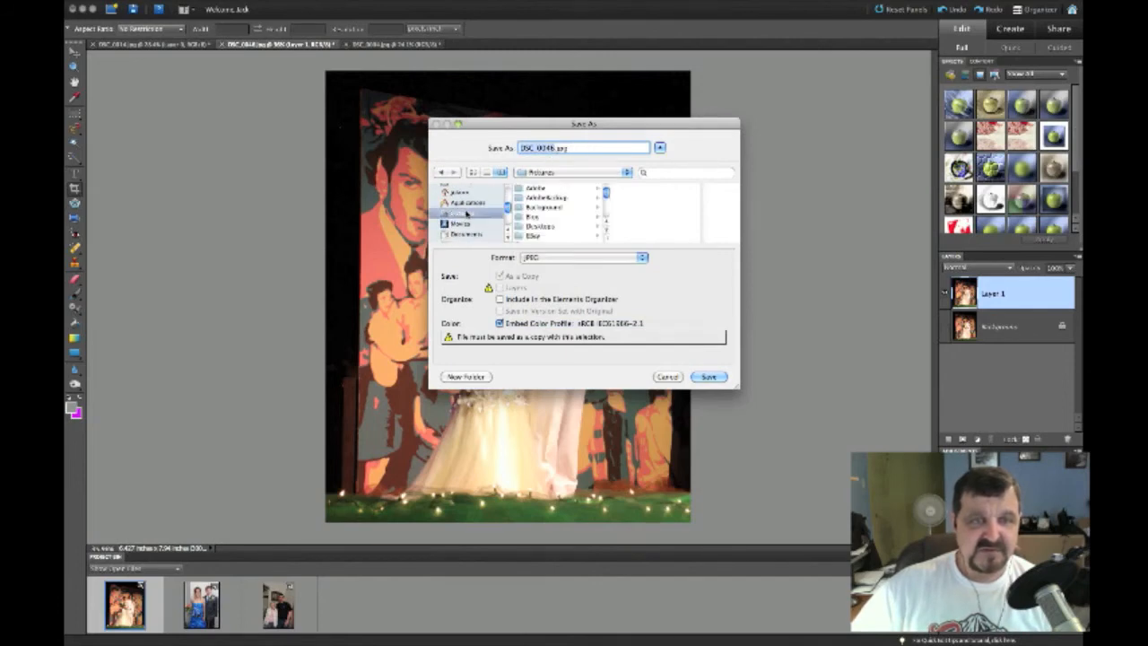
pyautogui.scroll(-1, 569, 234)
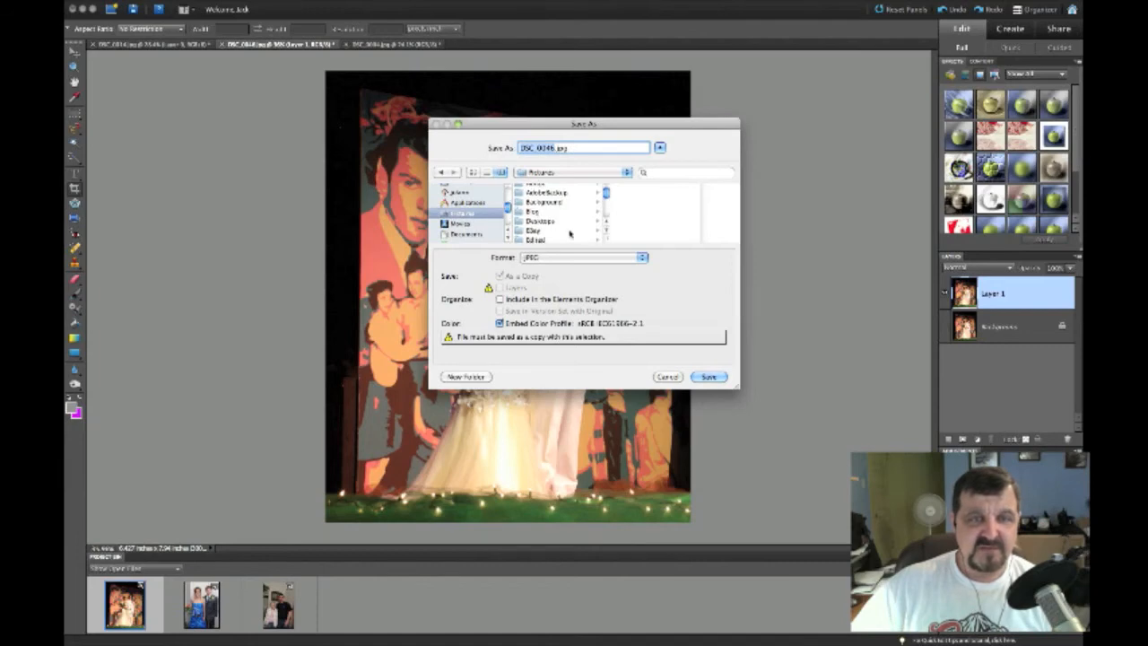
pyautogui.click(543, 239)
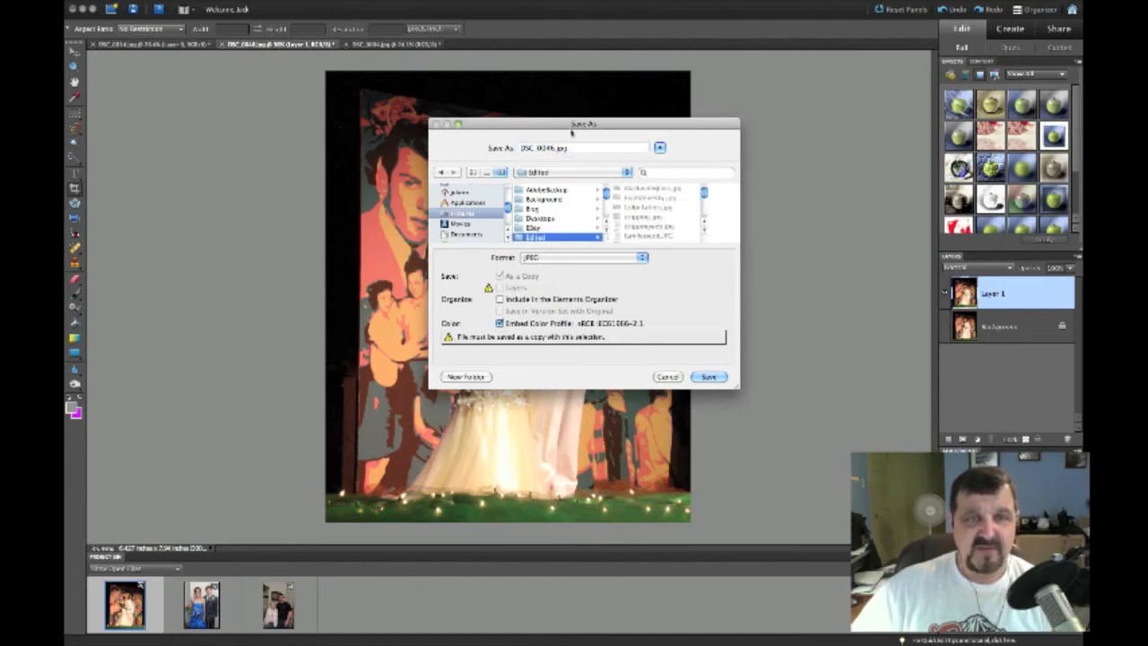
# Name the JPEG copy crop.jpg and proceed to its JPEG options.
pyautogui.moveTo(571, 131); pyautogui.dragTo(571, 135)
pyautogui.click(545, 150)
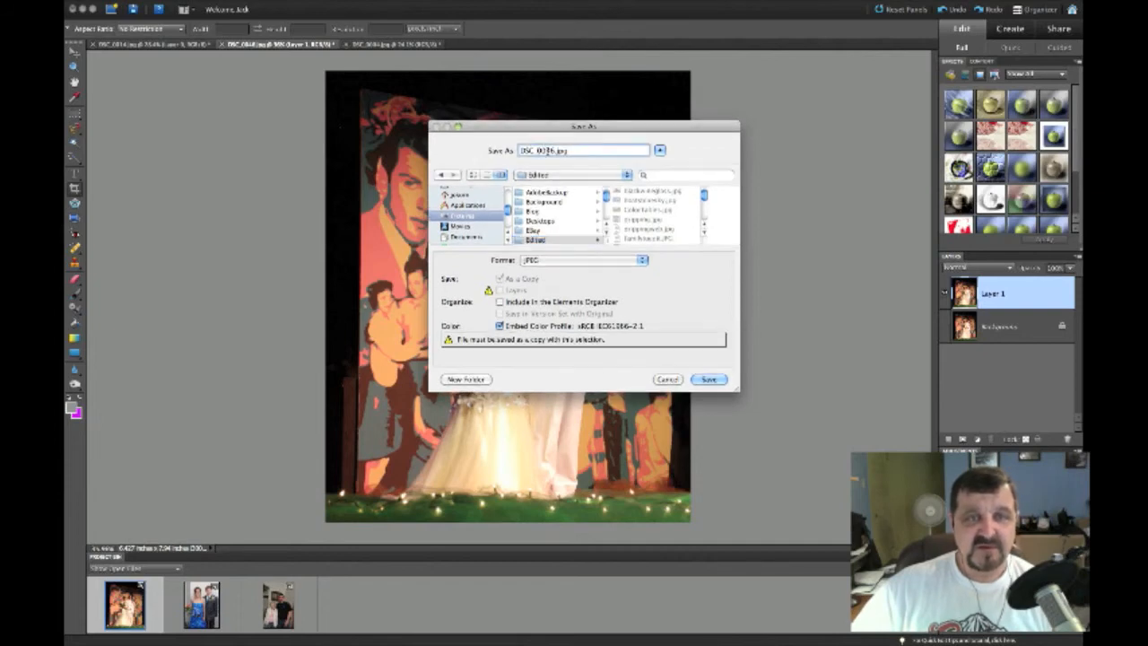
pyautogui.moveTo(555, 150); pyautogui.dragTo(523, 150)
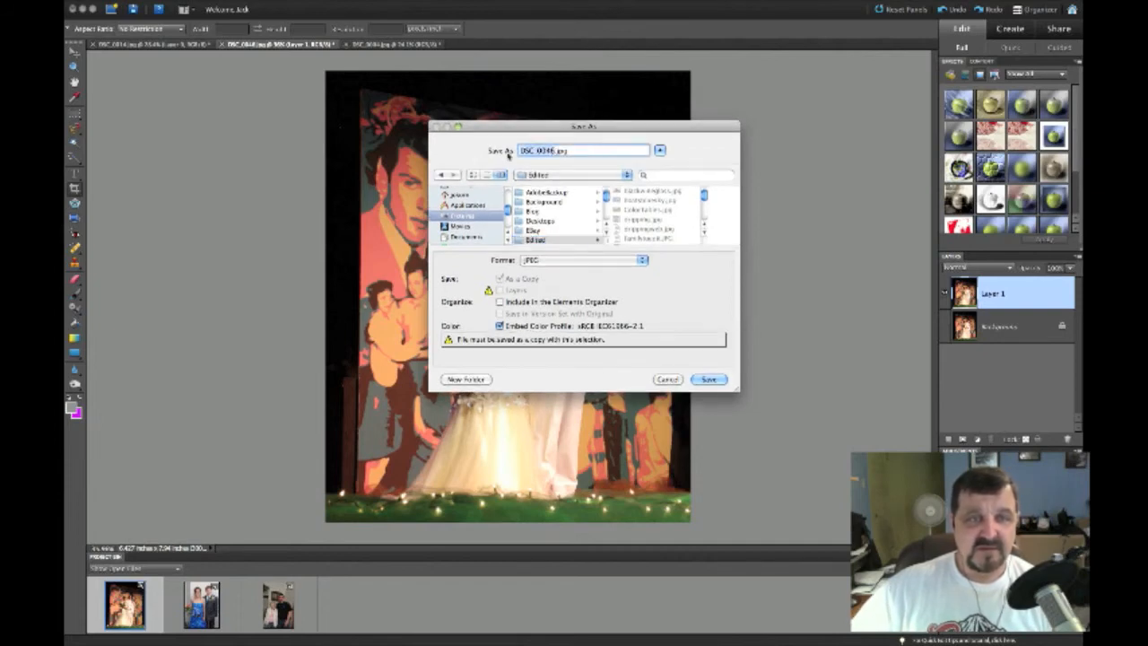
pyautogui.write('cropped')
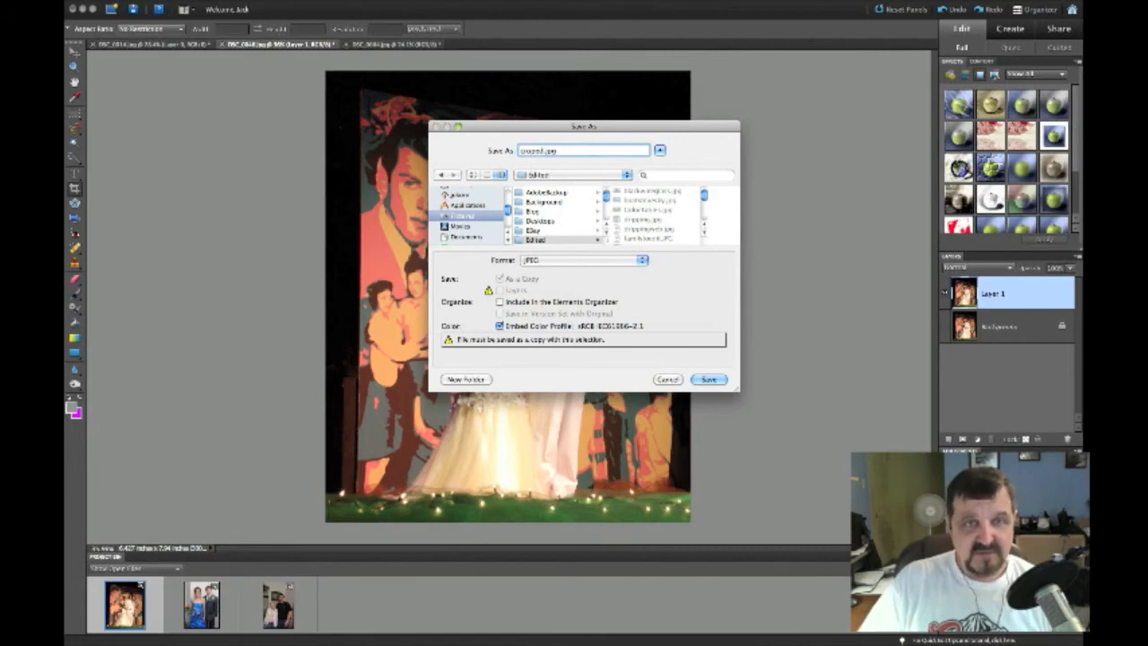
pyautogui.press('BackSpace')
pyautogui.press('BackSpace')
pyautogui.press('BackSpace')
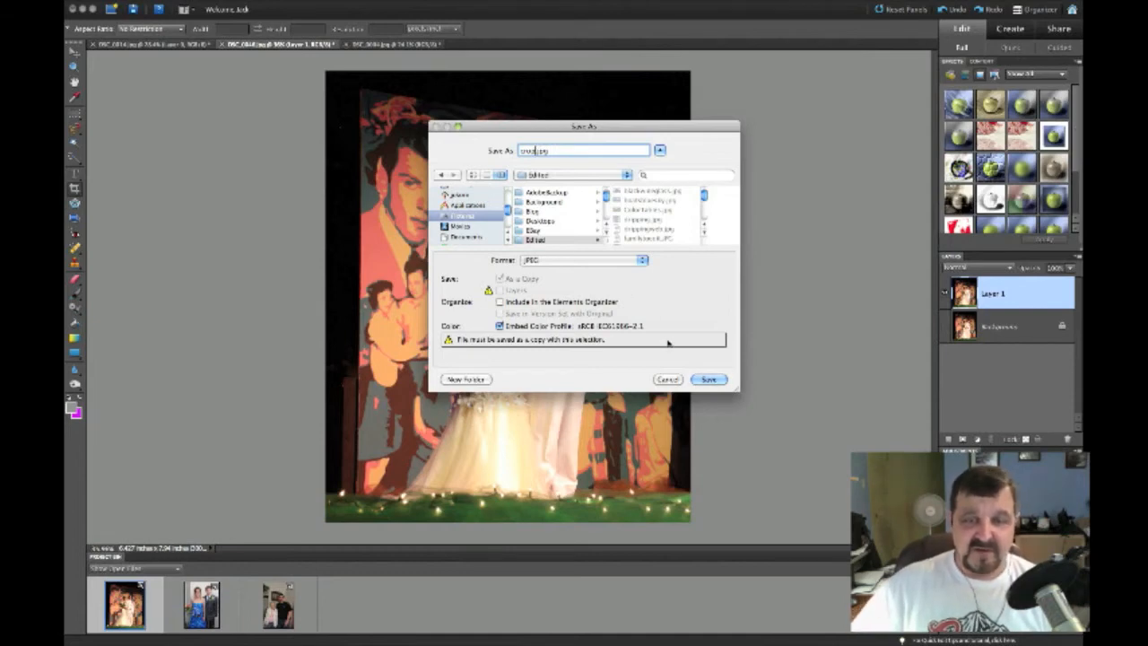
pyautogui.click(708, 380)
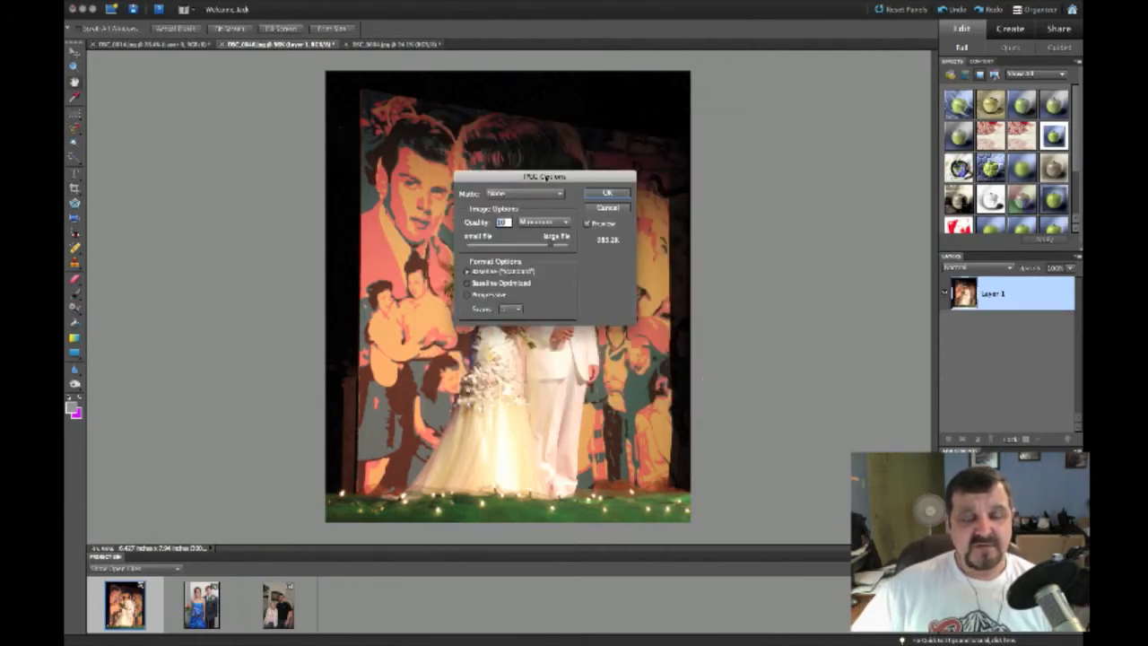
# Raise the JPEG quality to the maximum of 12 for the largest file.
pyautogui.moveTo(547, 178); pyautogui.dragTo(545, 173)
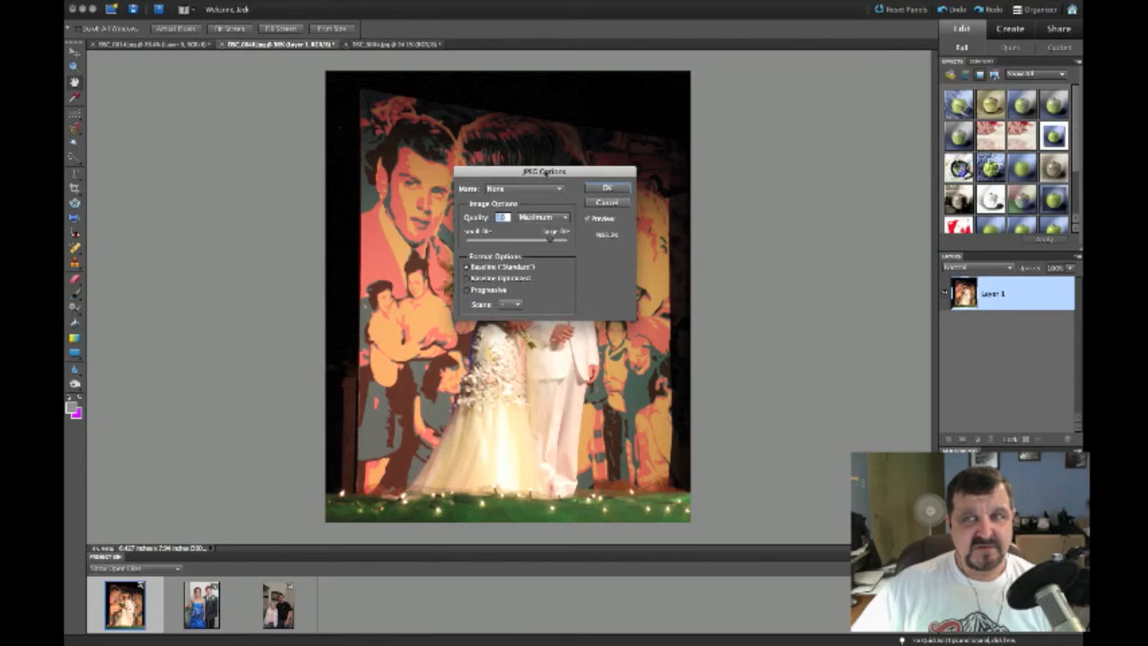
pyautogui.moveTo(546, 173); pyautogui.dragTo(545, 170)
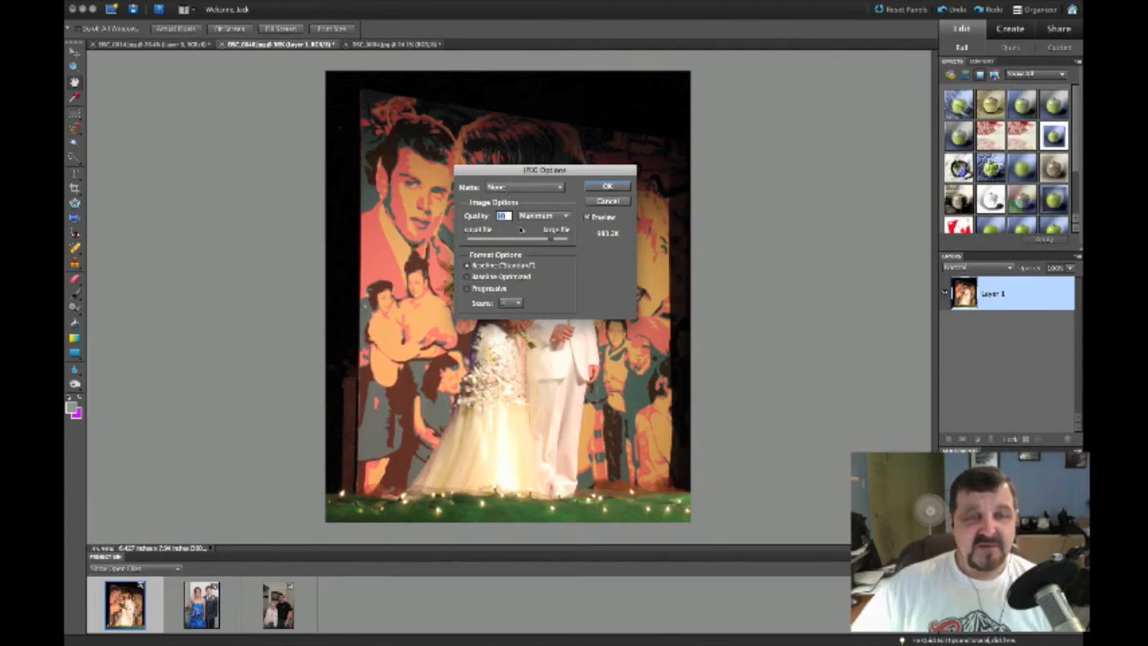
pyautogui.moveTo(550, 239); pyautogui.dragTo(576, 239)
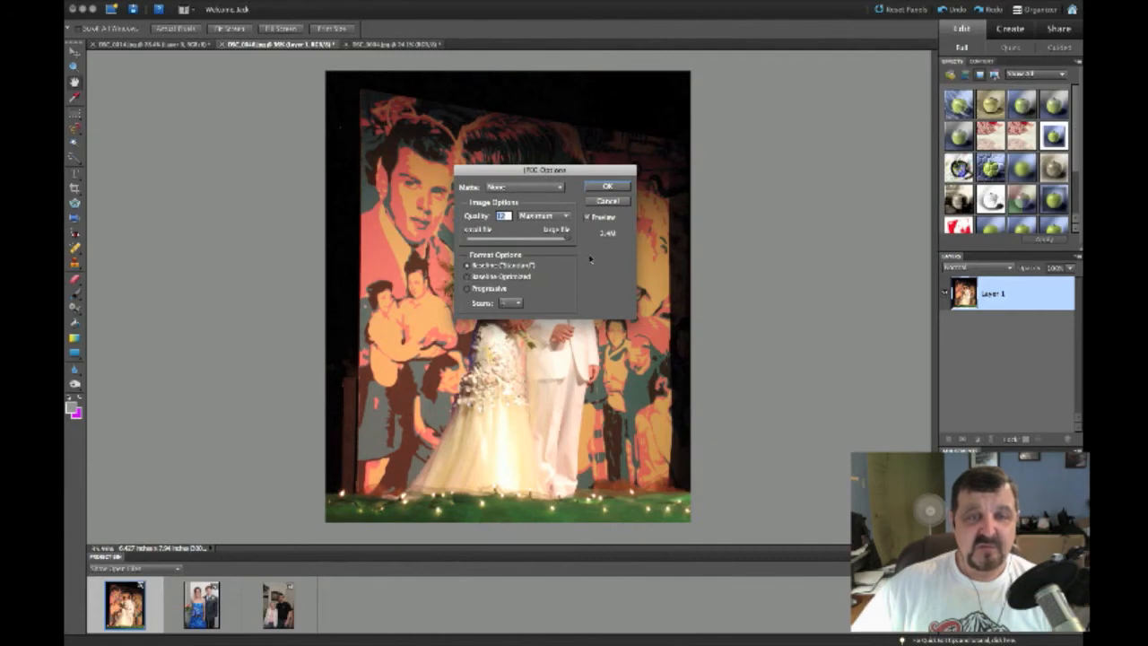
pyautogui.moveTo(563, 172); pyautogui.dragTo(548, 152)
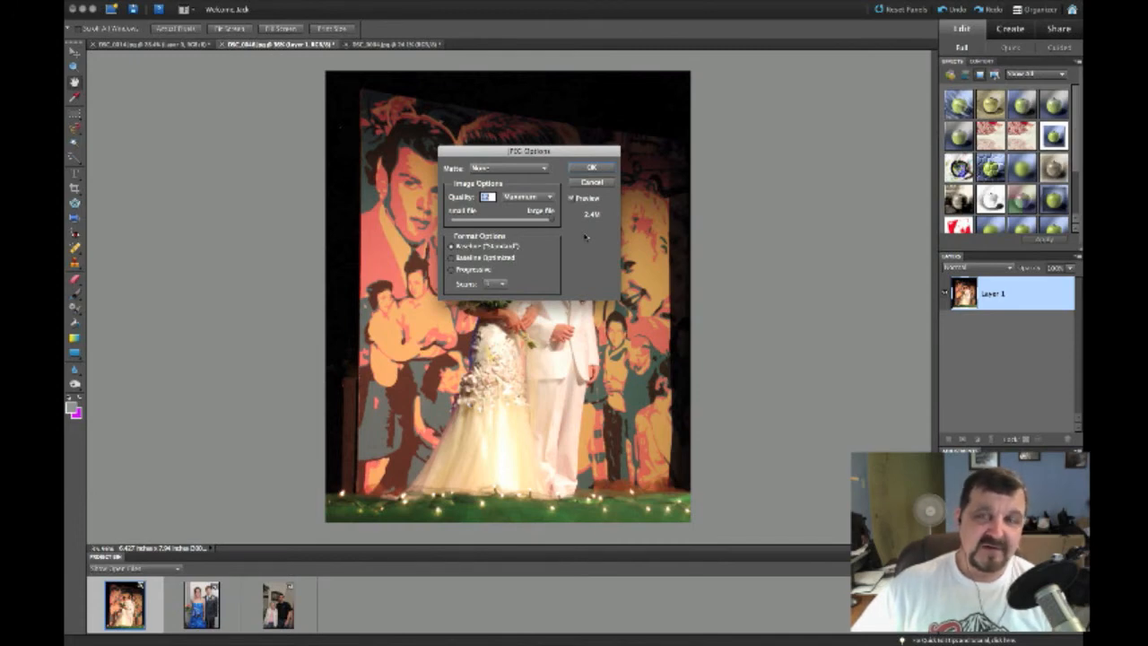
pyautogui.moveTo(522, 155); pyautogui.dragTo(539, 181)
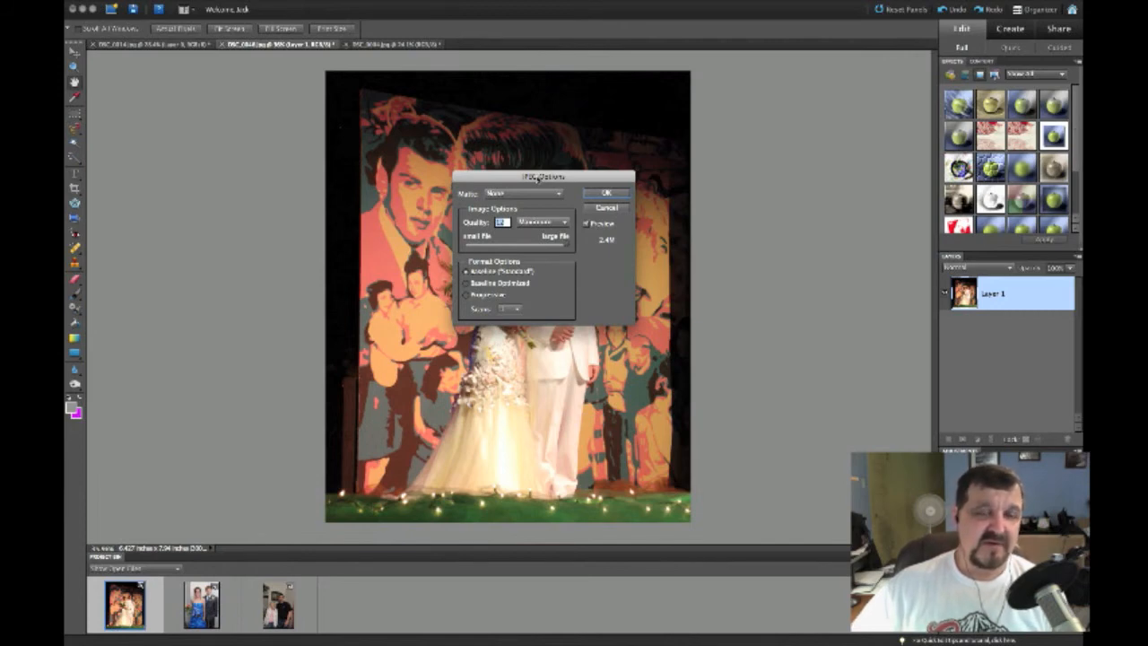
pyautogui.moveTo(536, 177); pyautogui.dragTo(536, 175)
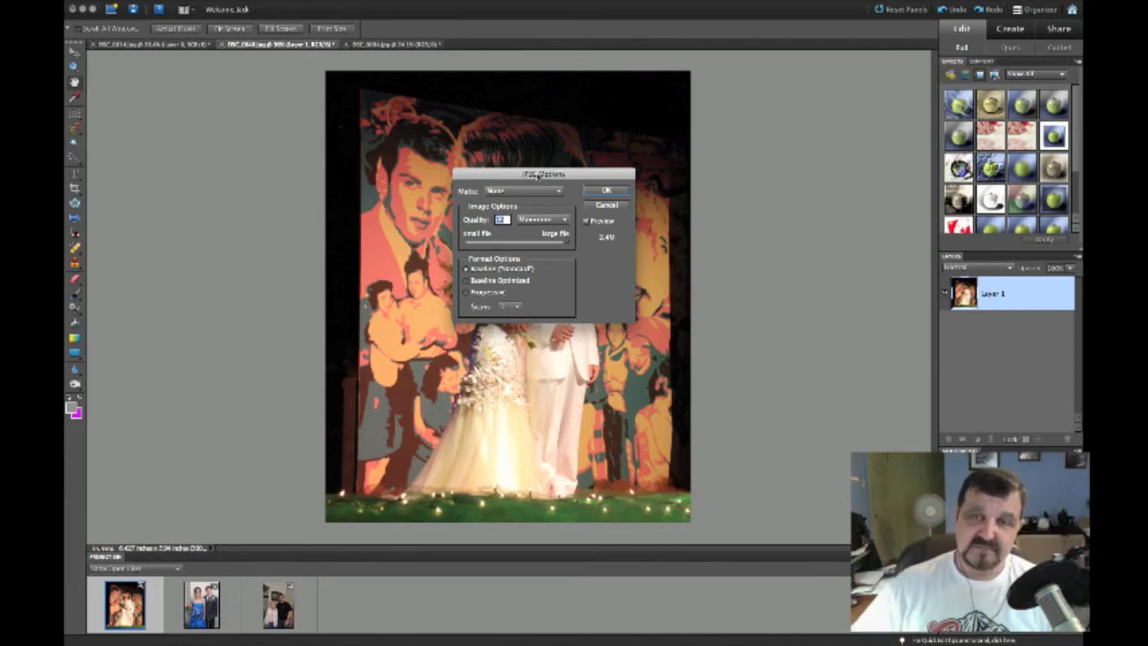
# Try a lower JPEG quality for comparison, return it to 12, and cancel the JPEG save.
pyautogui.press('Down')
pyautogui.press('Down')
pyautogui.press('Down')
pyautogui.press('Down')
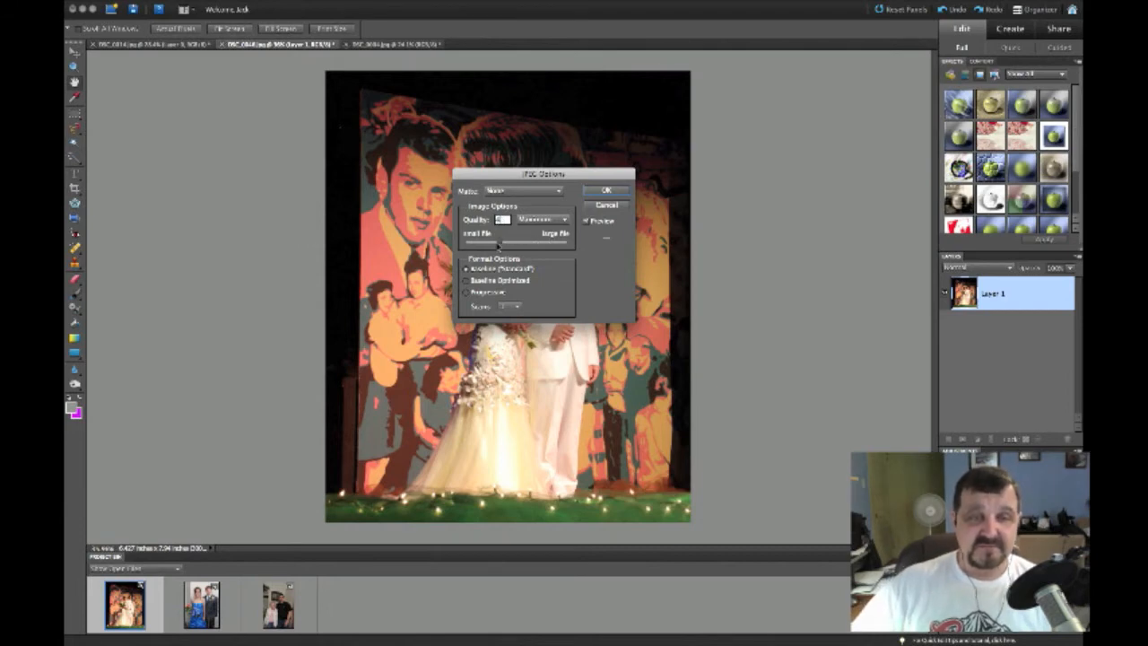
pyautogui.moveTo(505, 244); pyautogui.dragTo(575, 246)
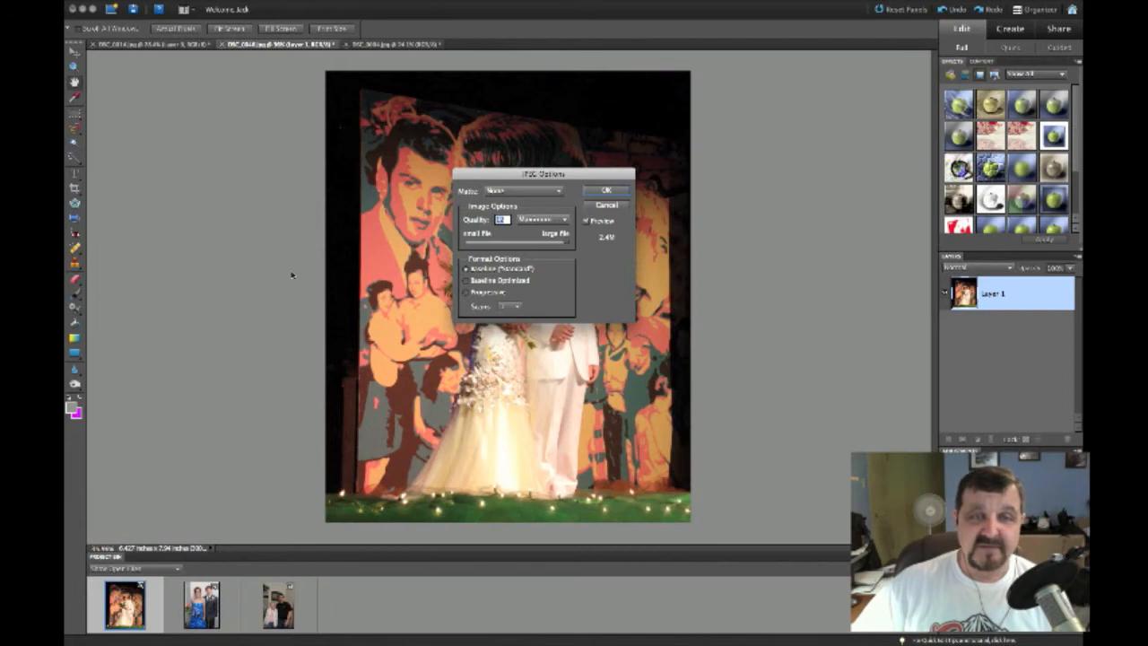
pyautogui.click(607, 205)
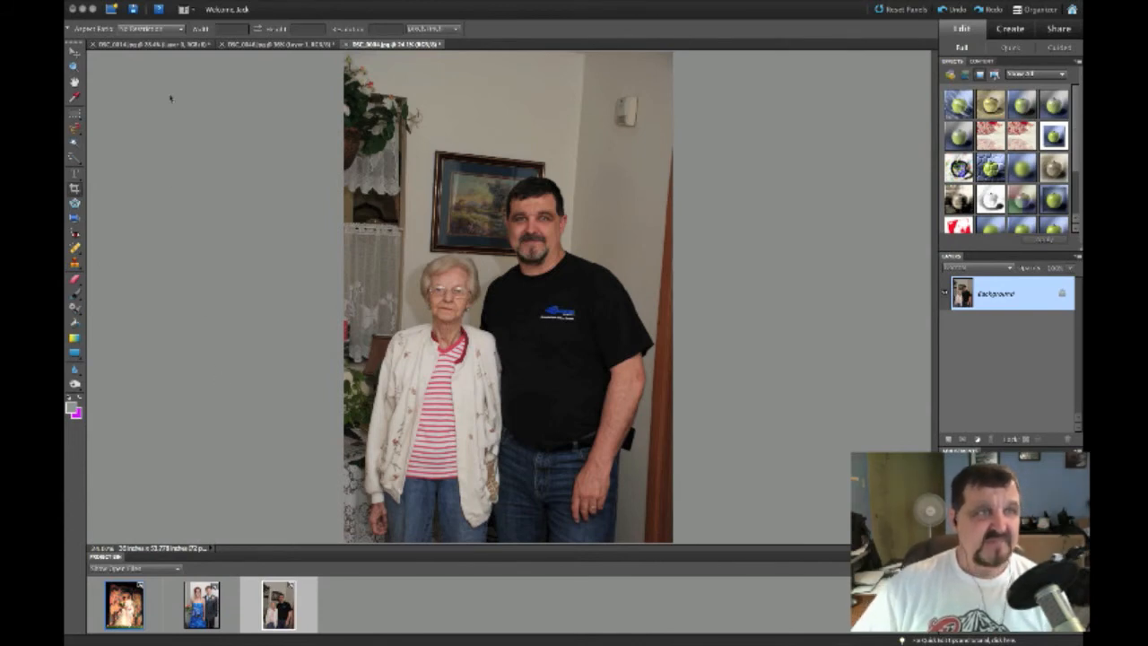
# Revert the DSC_0004.jpg portrait of the man and older woman to its last saved version.
pyautogui.click(67, 0)
pyautogui.press('Escape')
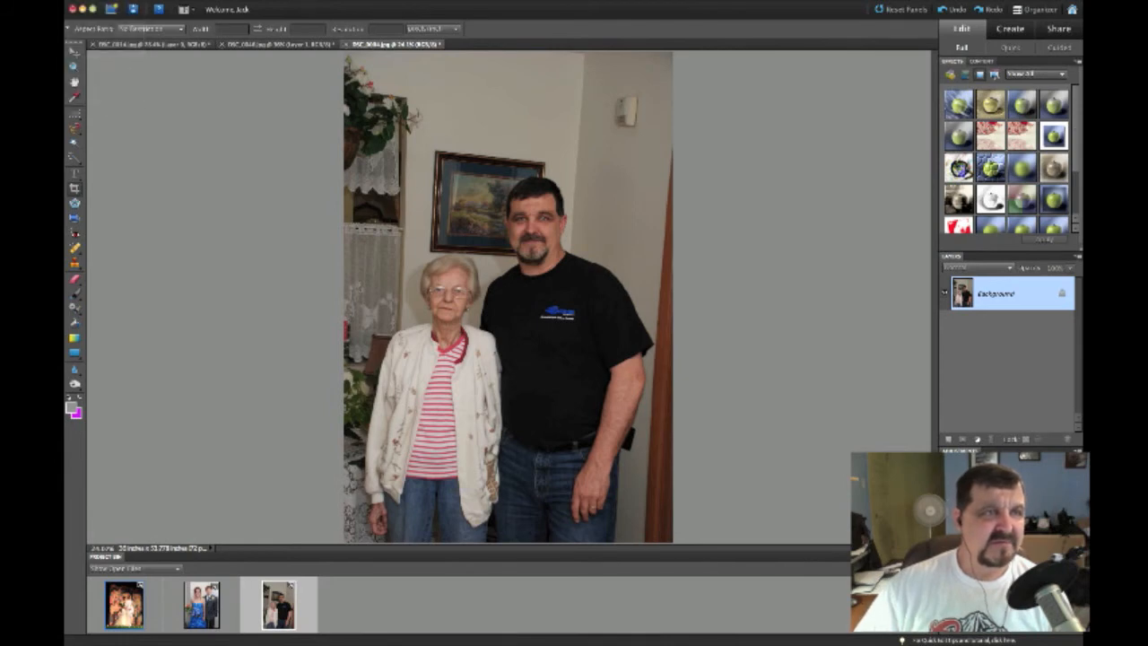
pyautogui.click(99, 0)
pyautogui.click(106, 27)
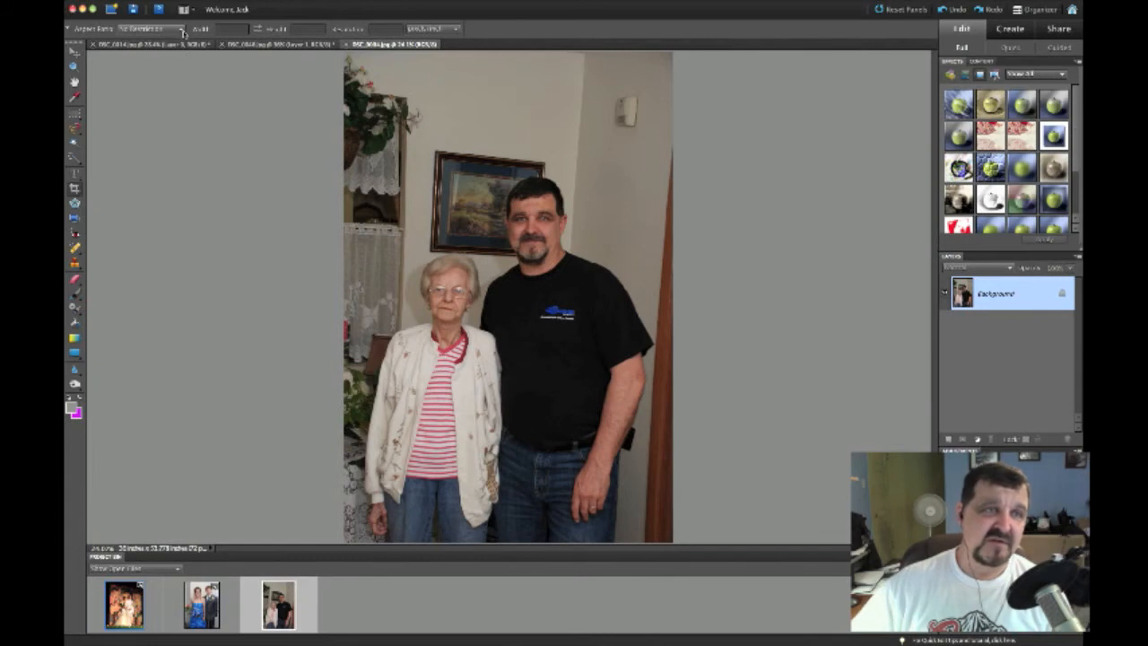
# Try the automatic Straighten and Crop Image command on the tilted portrait.
pyautogui.click(168, 1)
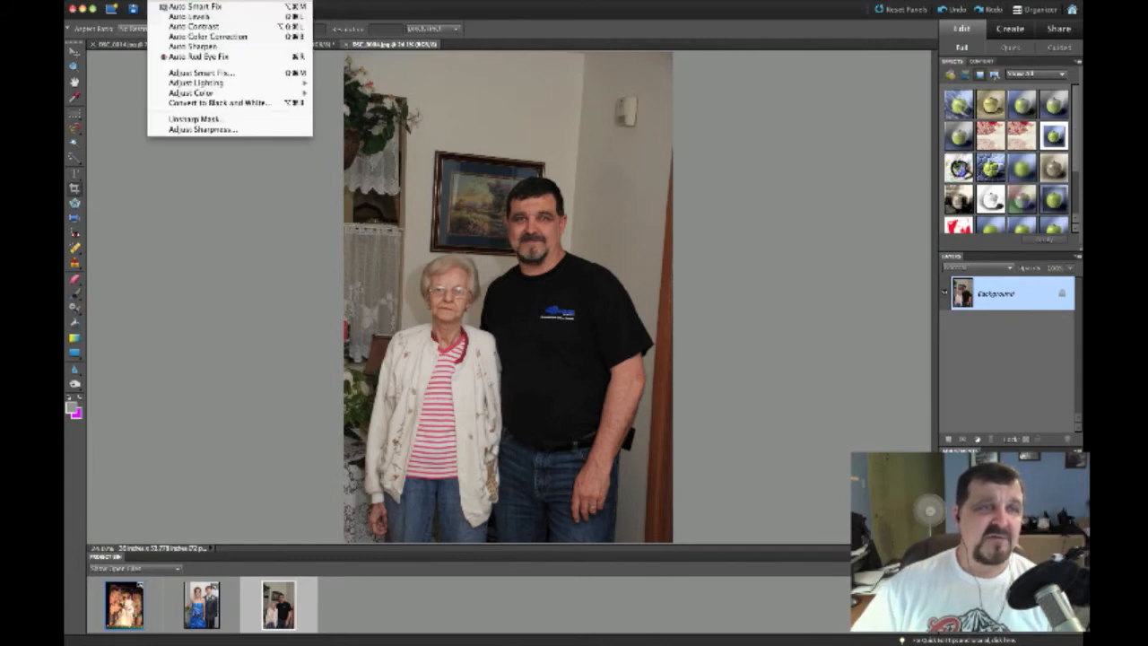
pyautogui.moveTo(132, 1)
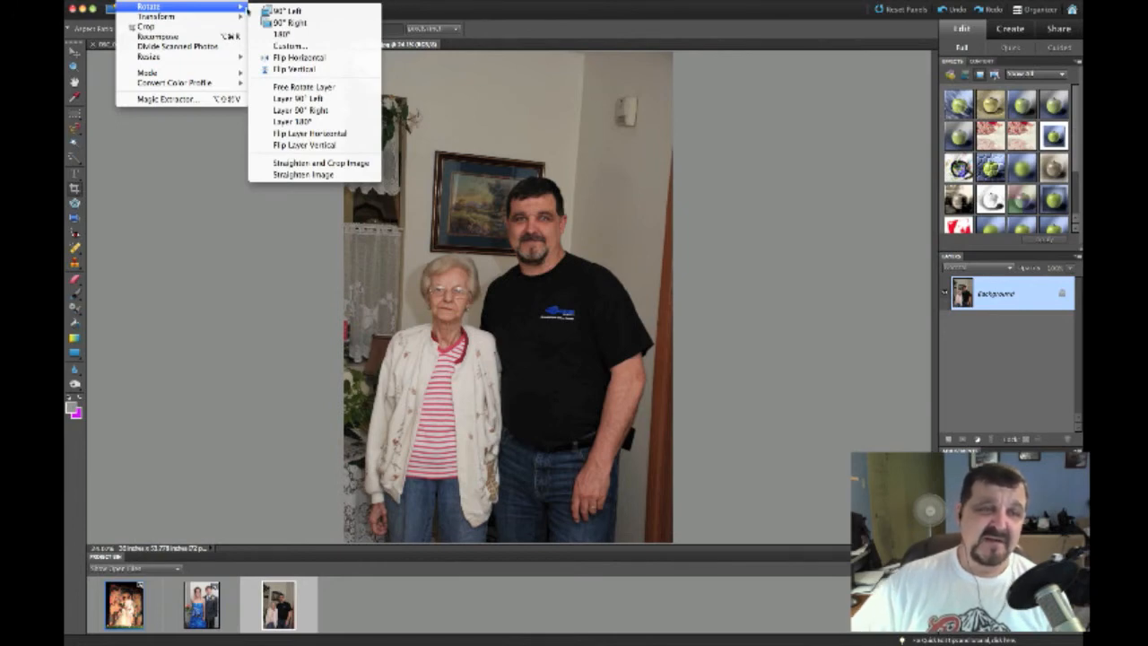
pyautogui.click(298, 164)
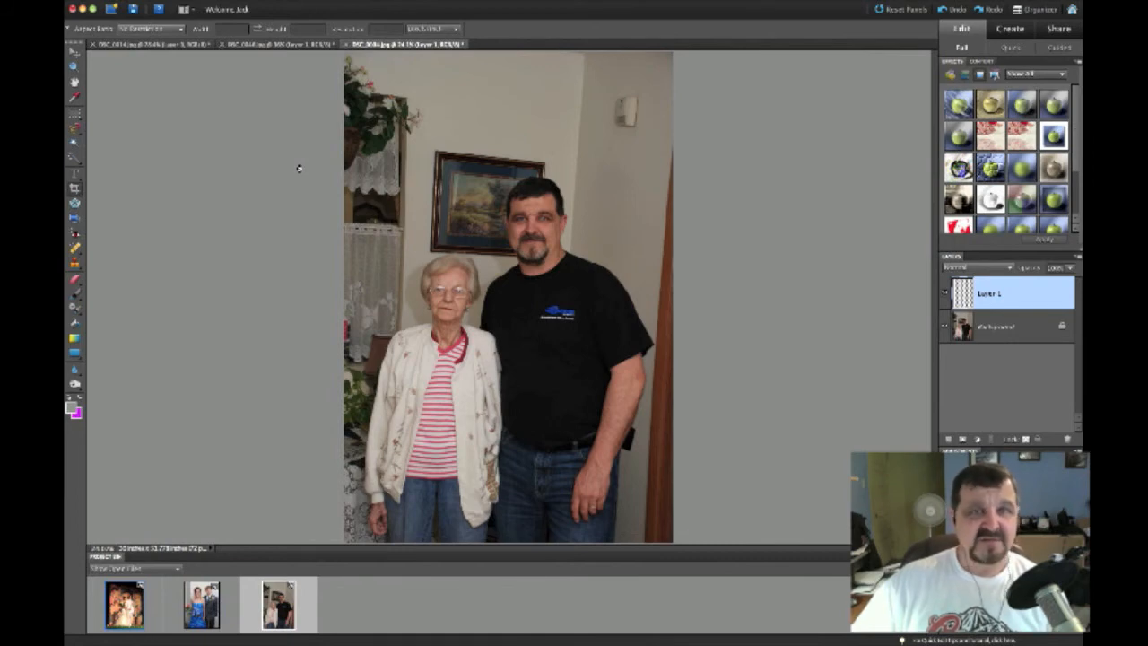
# Undo the automatic straightening and revert the portrait to its last saved version.
pyautogui.press('super+z')
pyautogui.press('super+z')
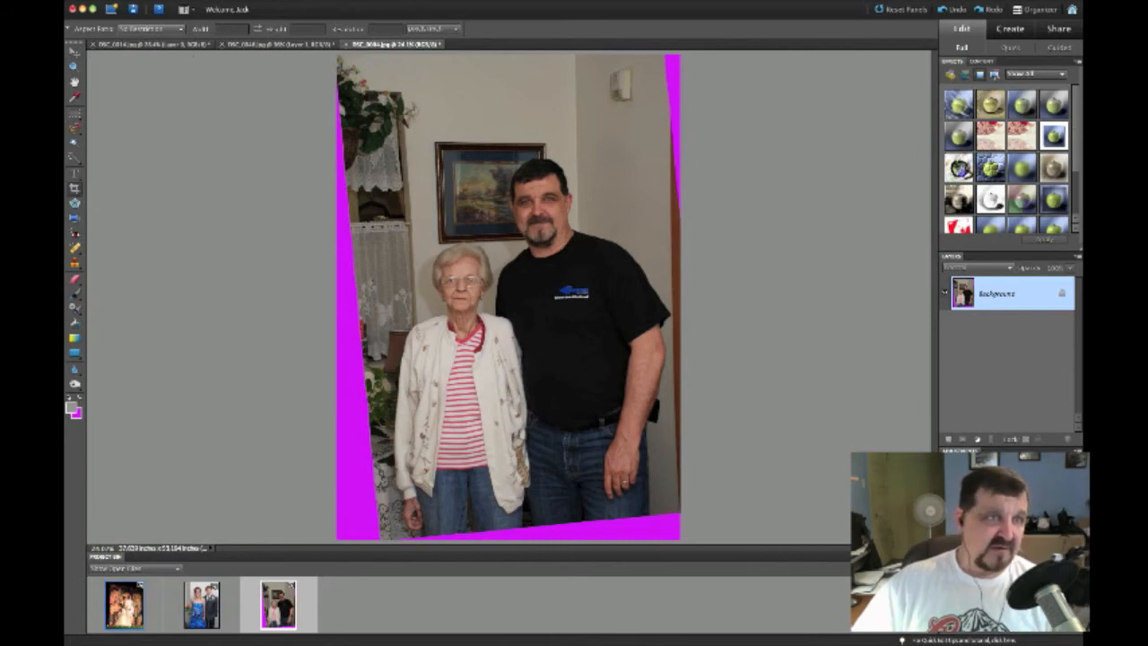
pyautogui.click(104, 1)
pyautogui.click(156, 28)
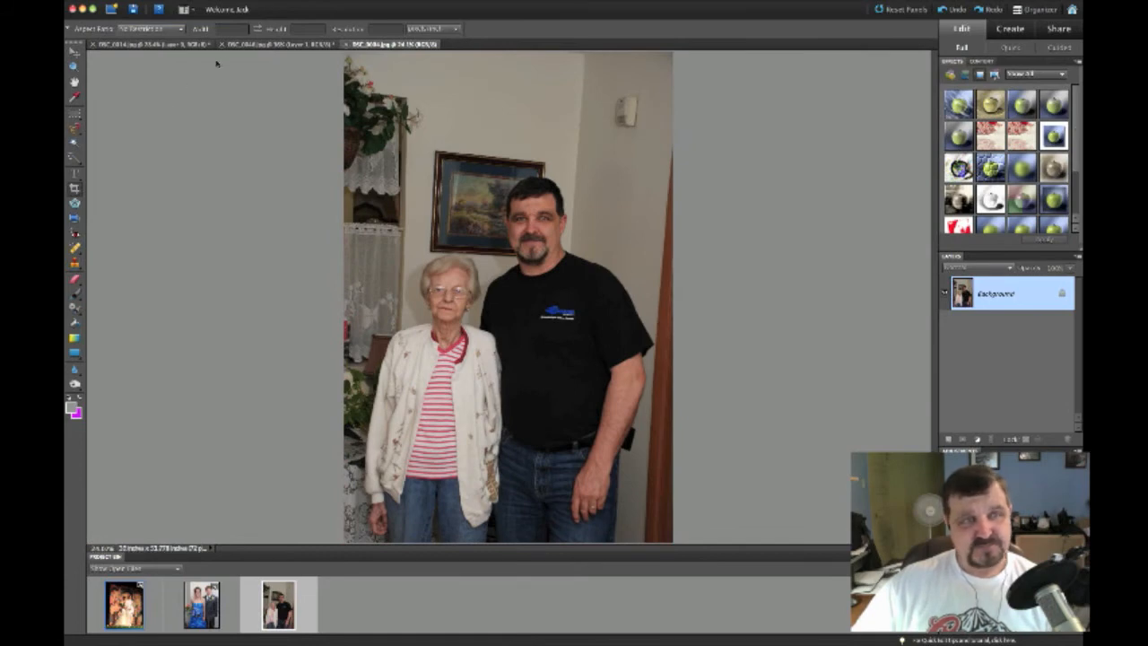
# Duplicate the Background layer of the tilted portrait onto a new layer.
pyautogui.click(184, 1)
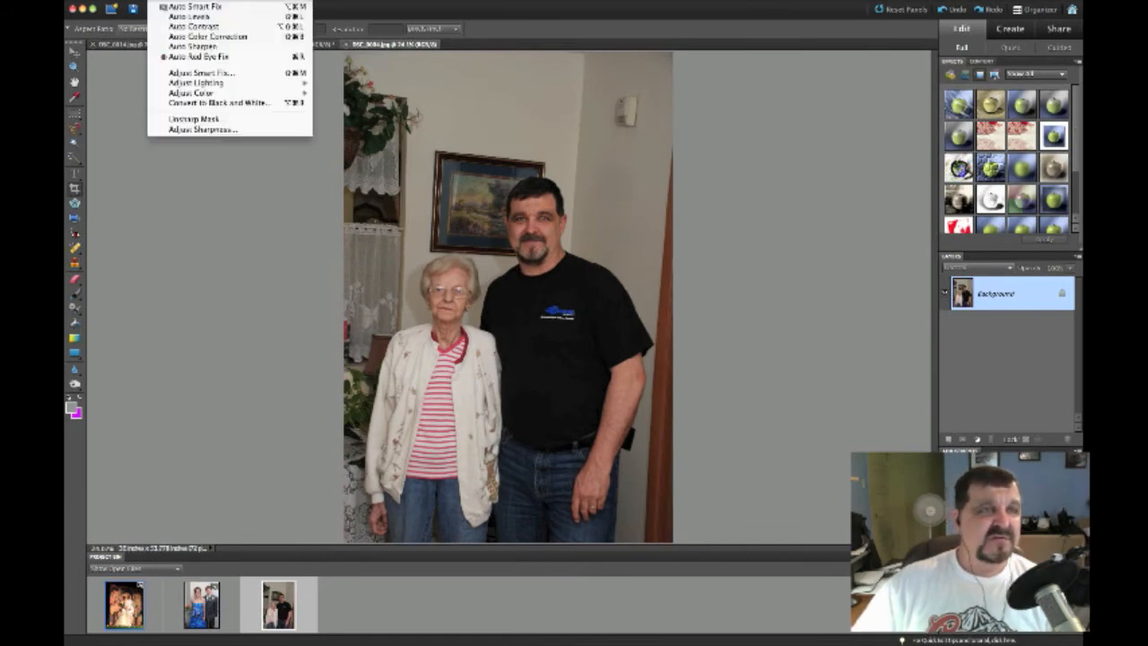
pyautogui.moveTo(135, 1)
pyautogui.moveTo(201, 7)
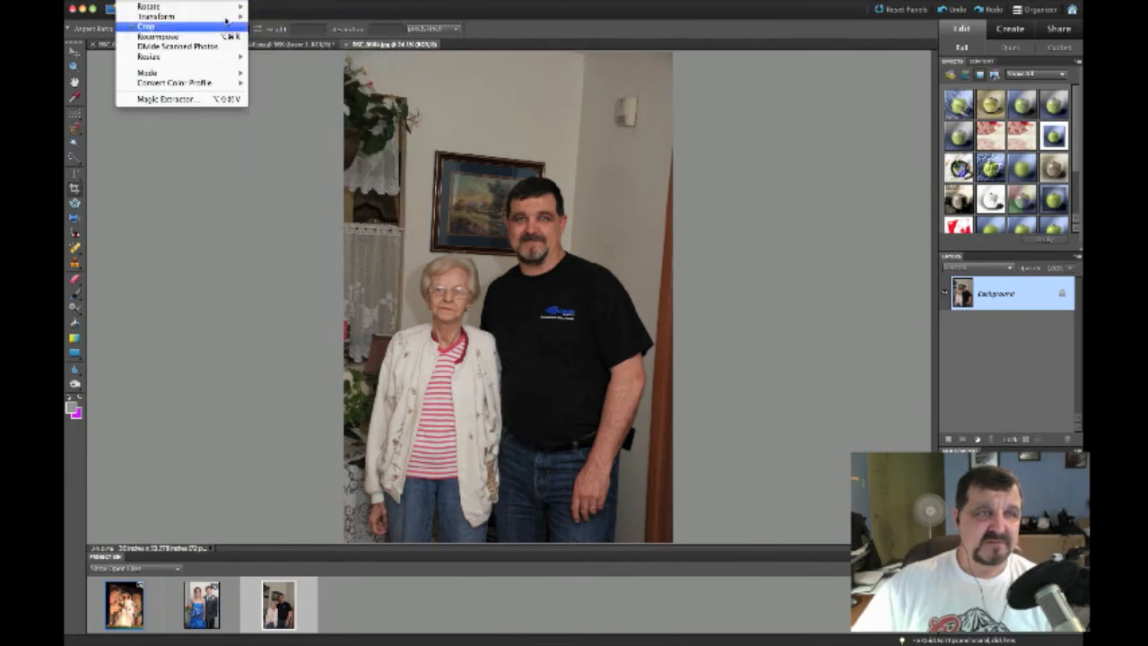
pyautogui.click(148, 2)
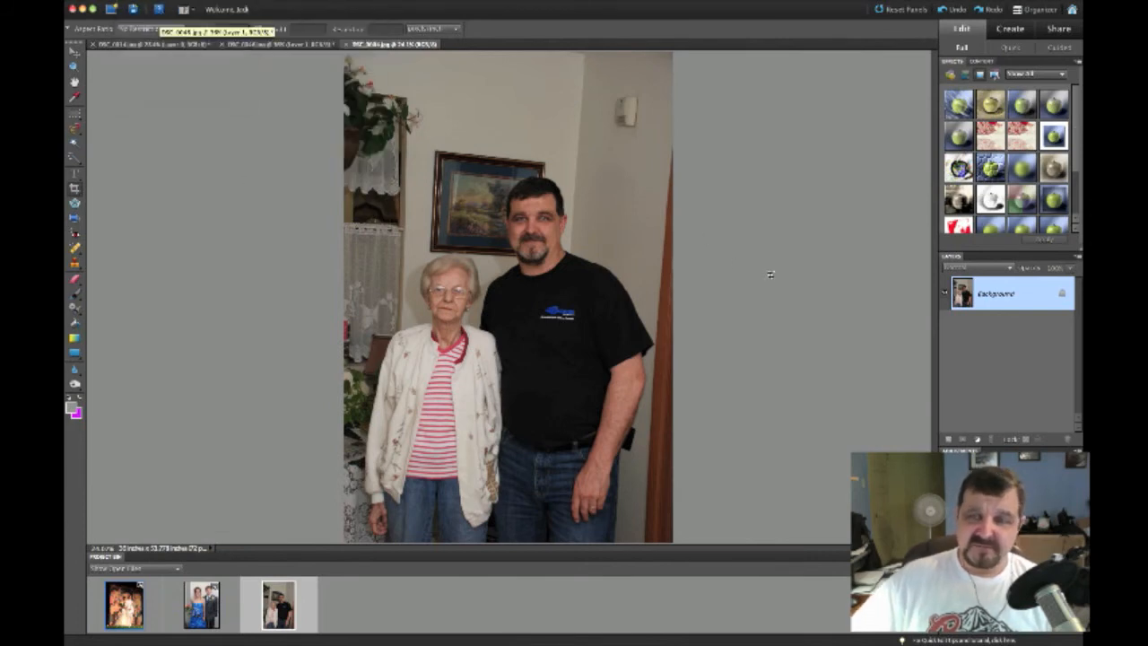
pyautogui.press('super+j')
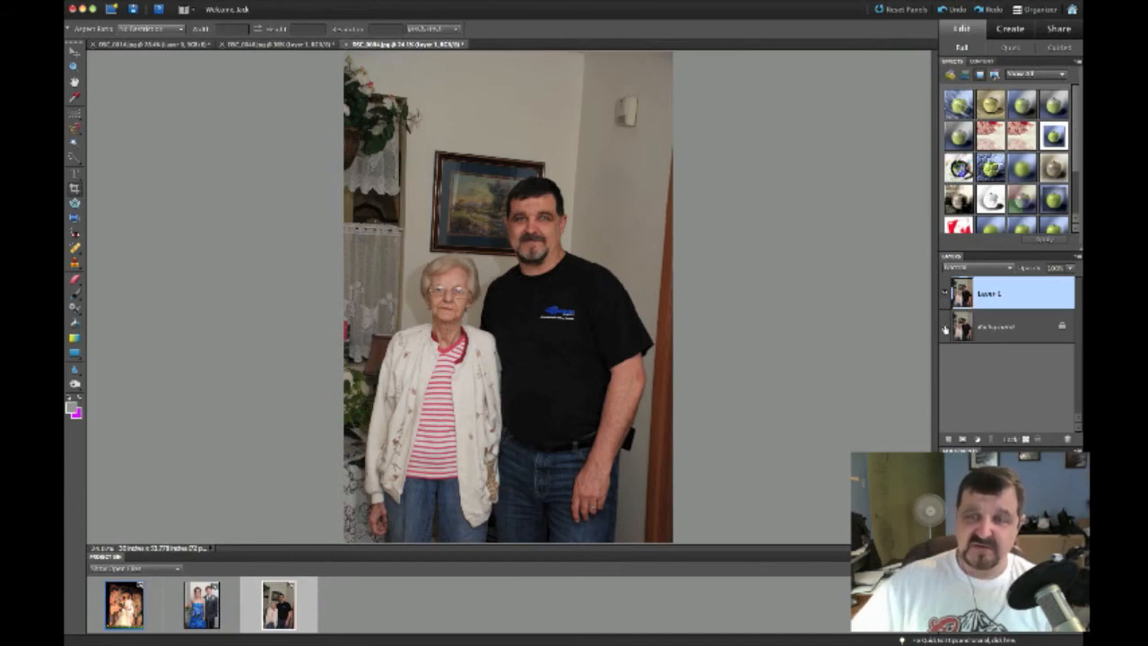
# Free-rotate the duplicate layer about 4 degrees counter-clockwise and crop the portrait to trim away the exposed transparent edges.
pyautogui.click(133, 0)
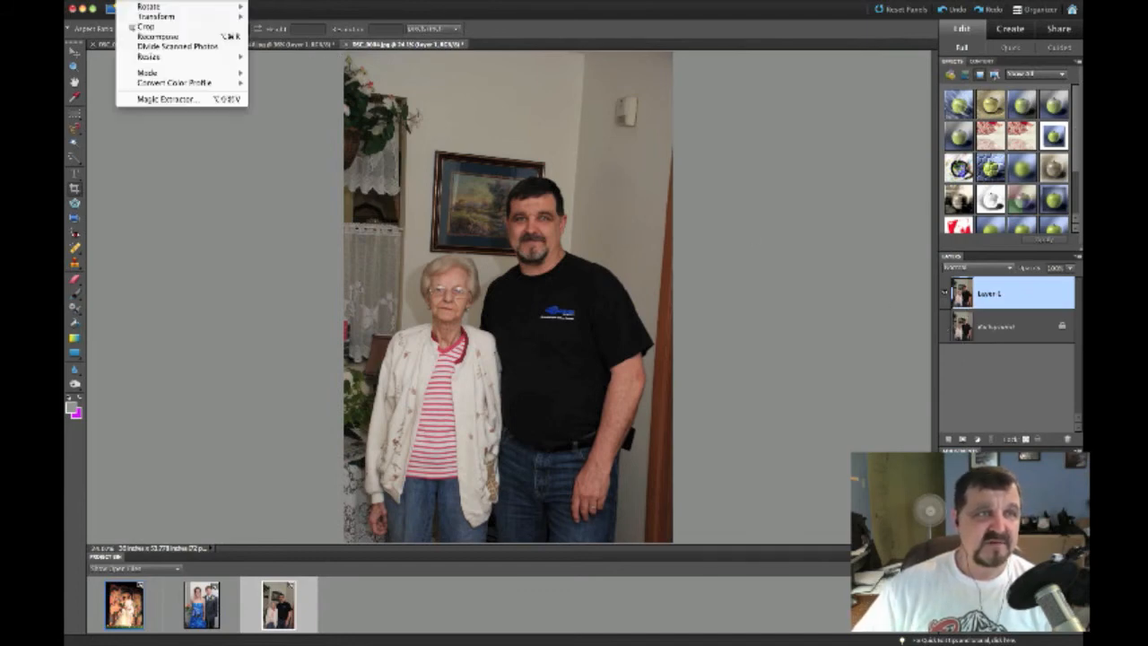
pyautogui.moveTo(148, 6)
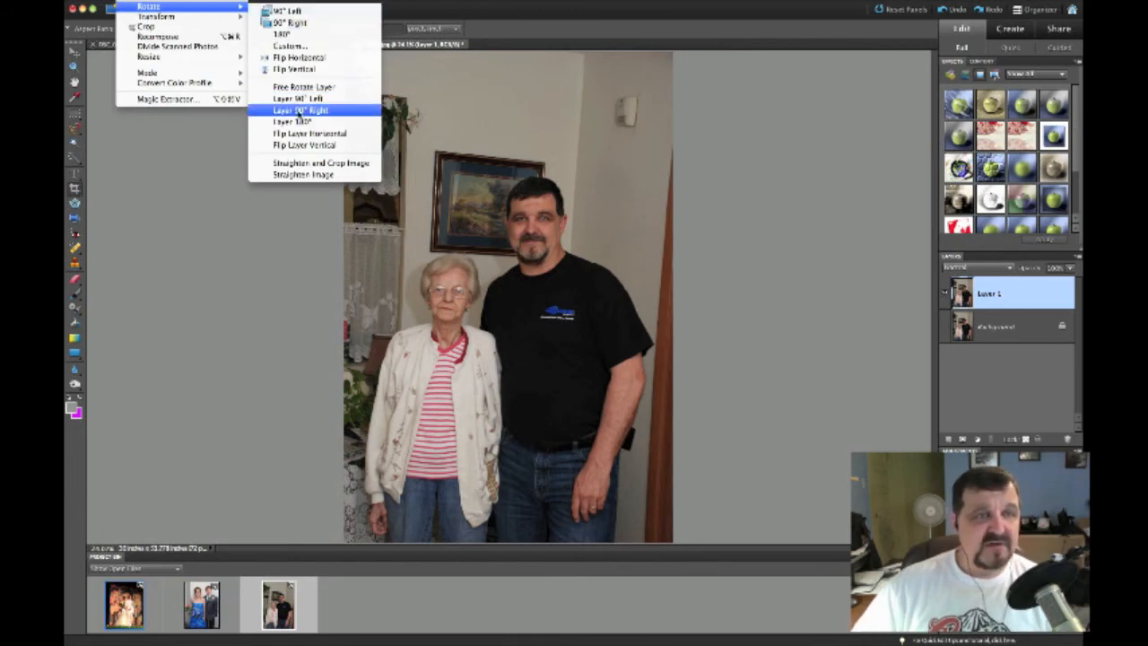
pyautogui.click(295, 87)
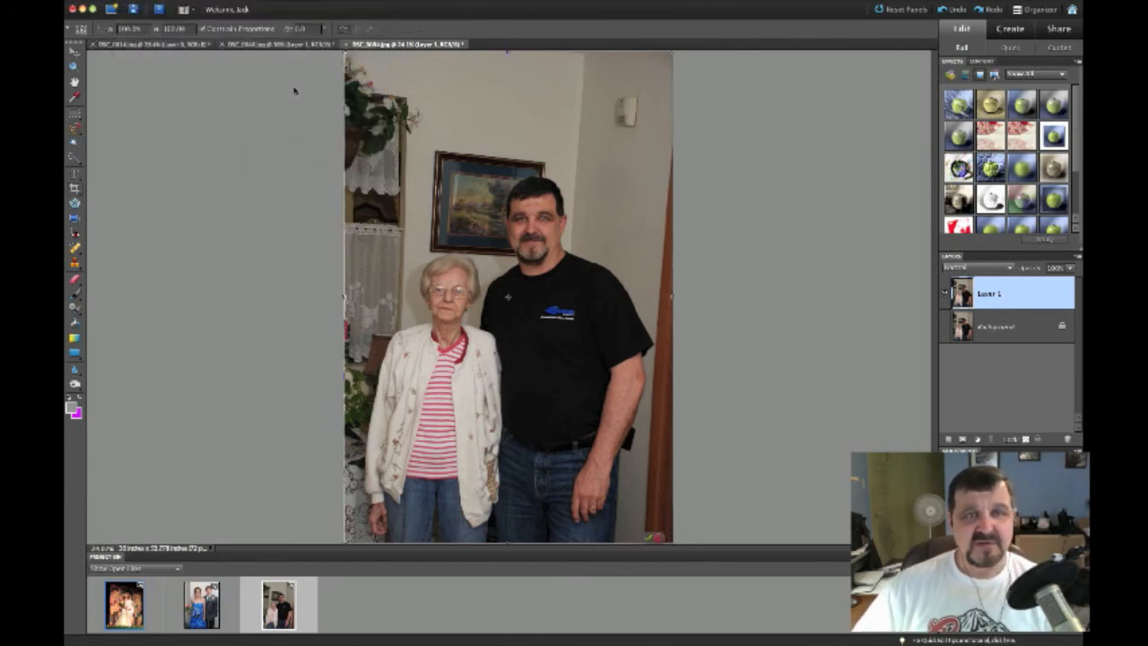
pyautogui.moveTo(509, 52); pyautogui.dragTo(493, 54)
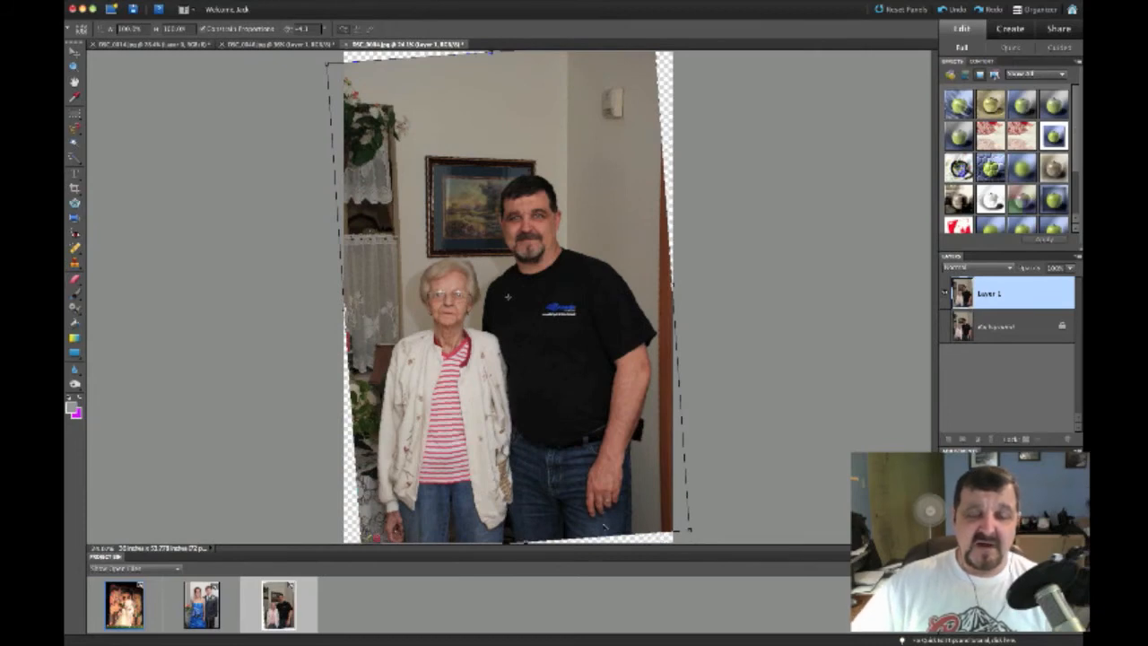
pyautogui.click(367, 540)
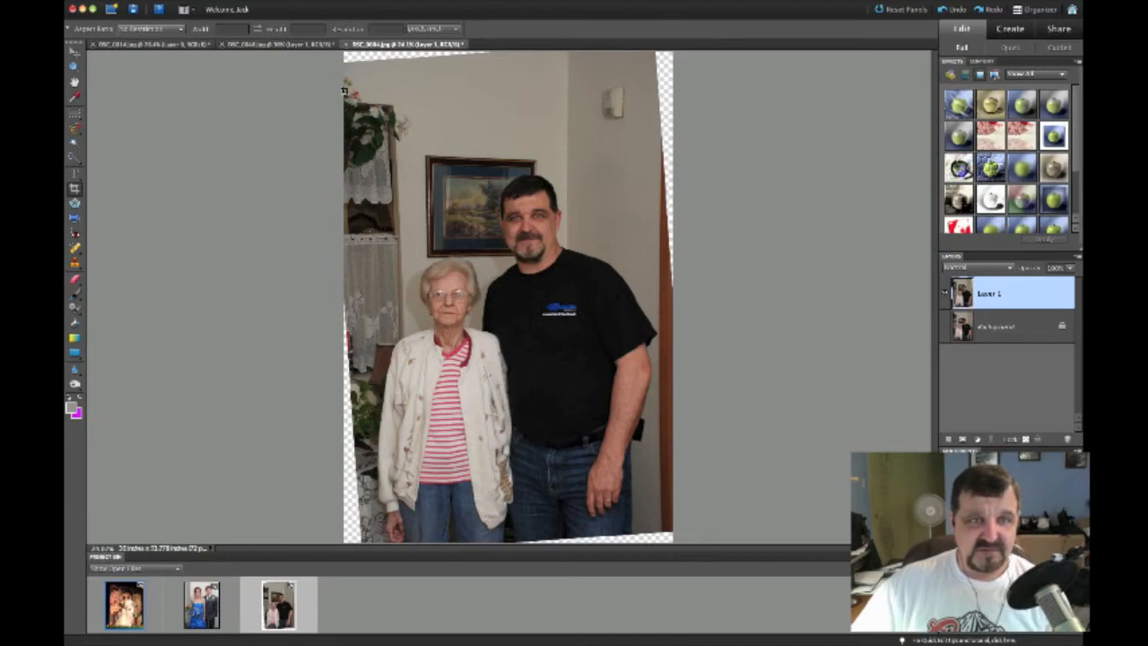
pyautogui.moveTo(343, 80); pyautogui.dragTo(657, 527)
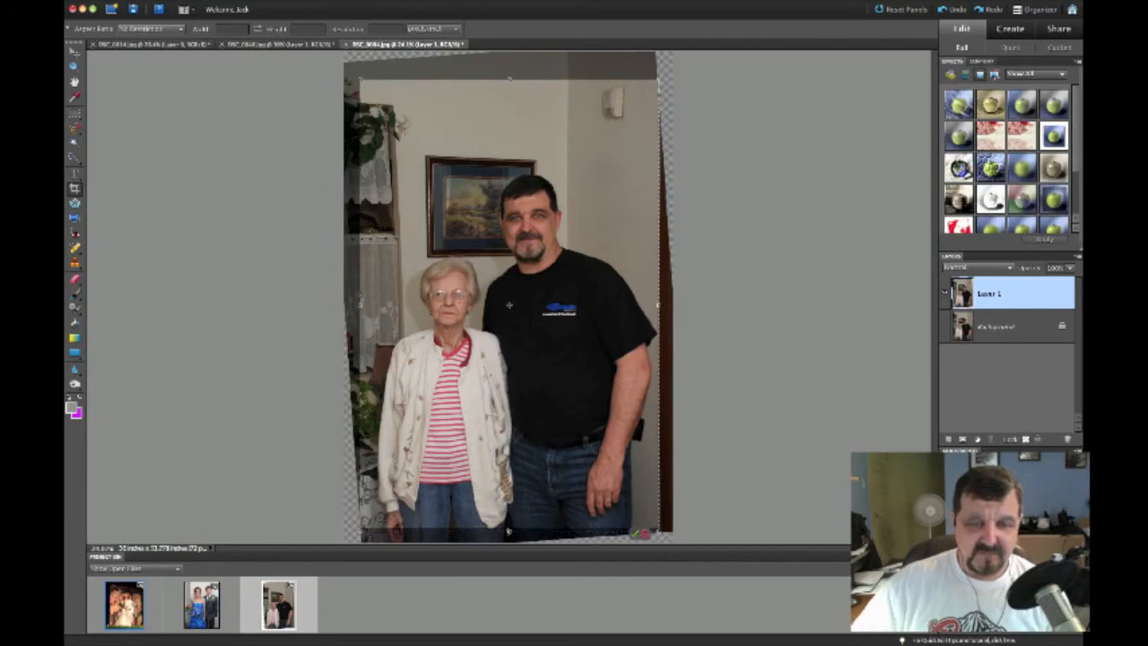
pyautogui.click(633, 538)
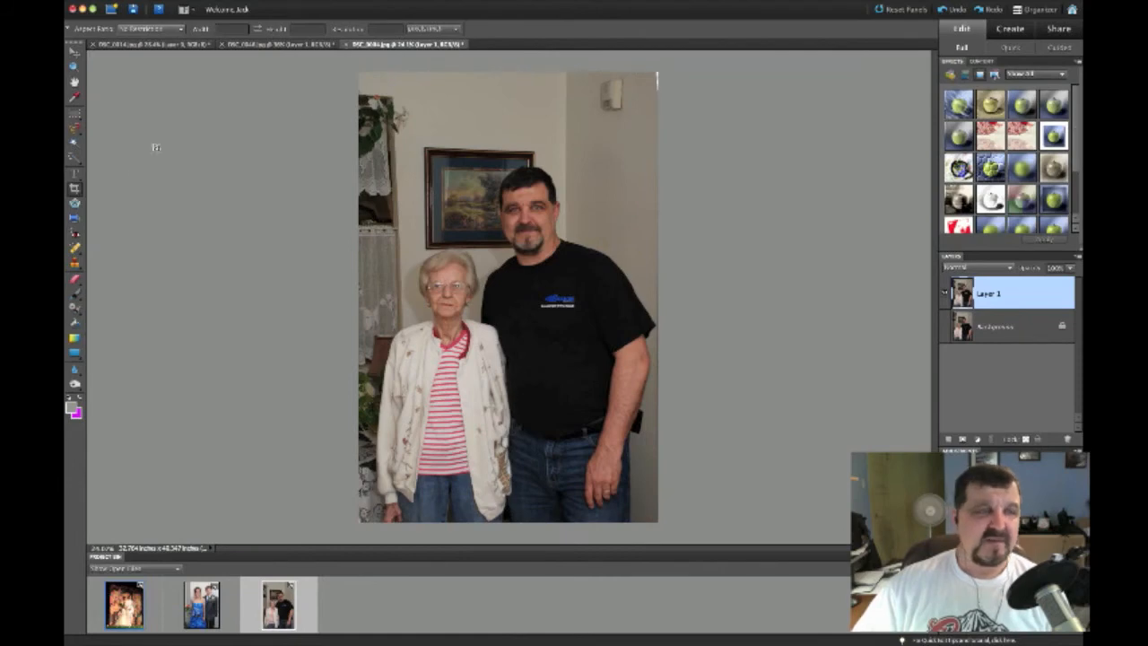
# Clone wall texture with a 150 px Clone Stamp over the white sliver in the portrait's upper-right corner.
pyautogui.click(74, 263)
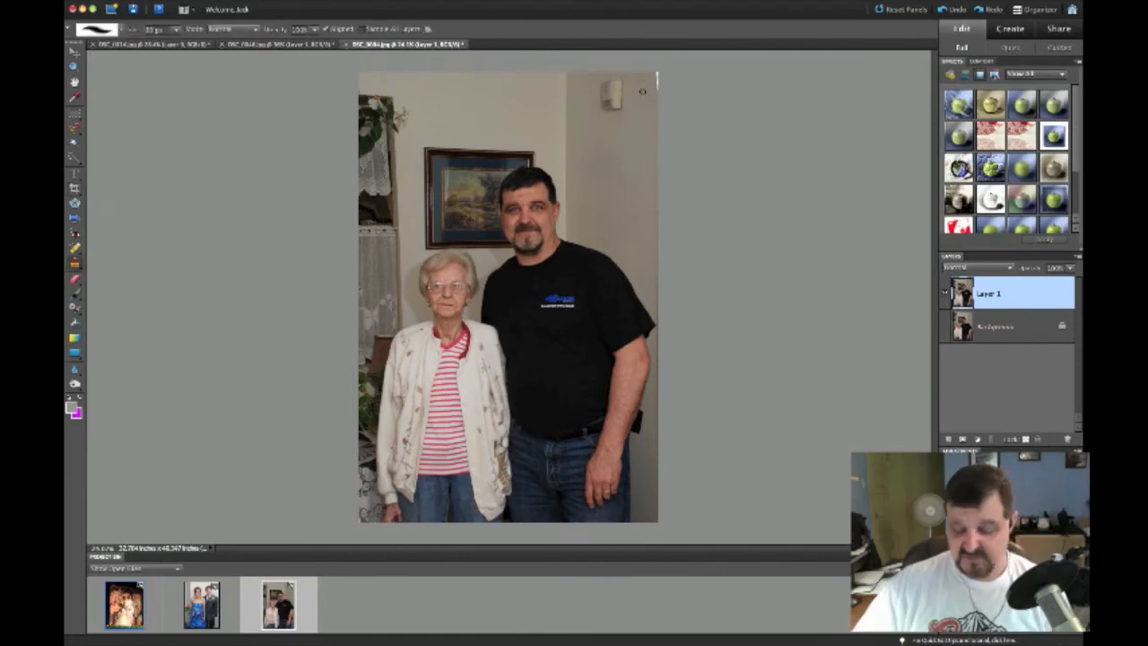
pyautogui.press(']')
pyautogui.press(']')
pyautogui.keyDown('alt'); pyautogui.click(645, 91); pyautogui.keyUp('alt')
pyautogui.click(655, 82)
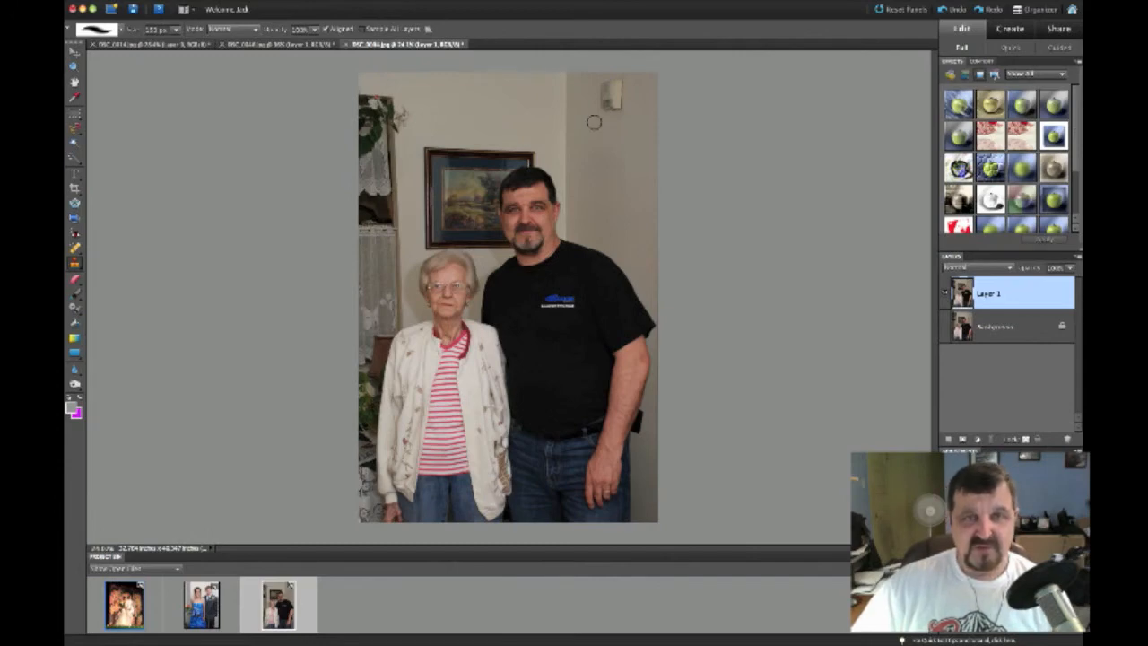
# Enlarge the Clone Stamp brush and paint plain wall over the white device mounted on the wall behind the man.
pyautogui.press(']')
pyautogui.press(']')
pyautogui.press(']')
pyautogui.press(']')
pyautogui.press(']')
pyautogui.press(']')
pyautogui.press(']')
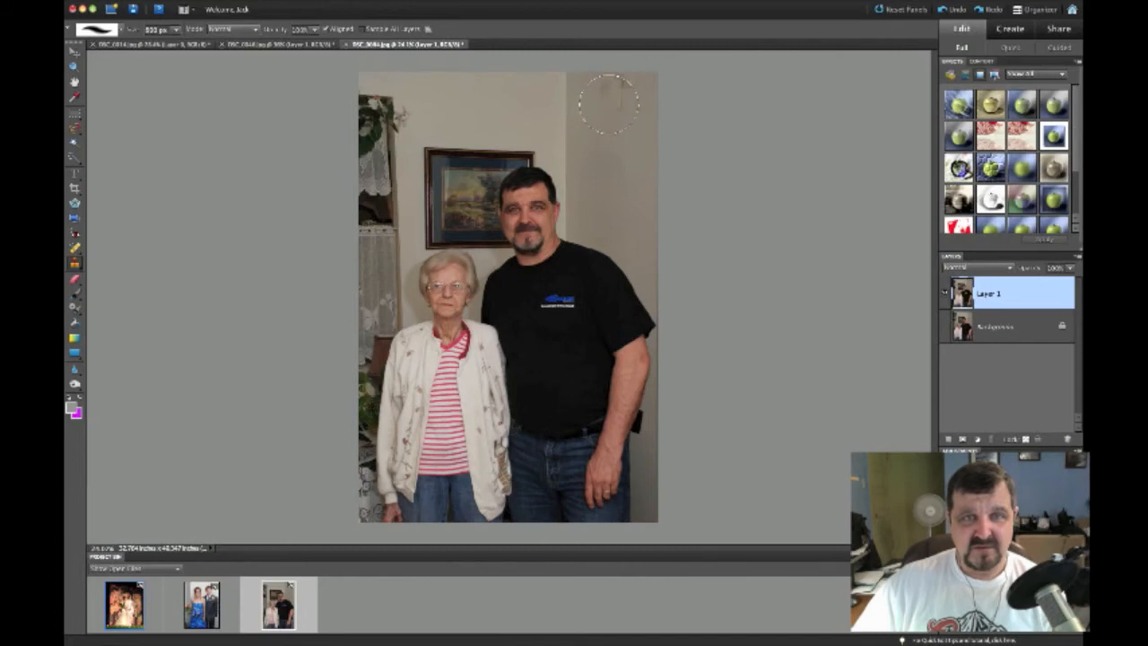
pyautogui.click(610, 105)
pyautogui.moveTo(629, 94); pyautogui.dragTo(638, 84)
pyautogui.click(621, 81)
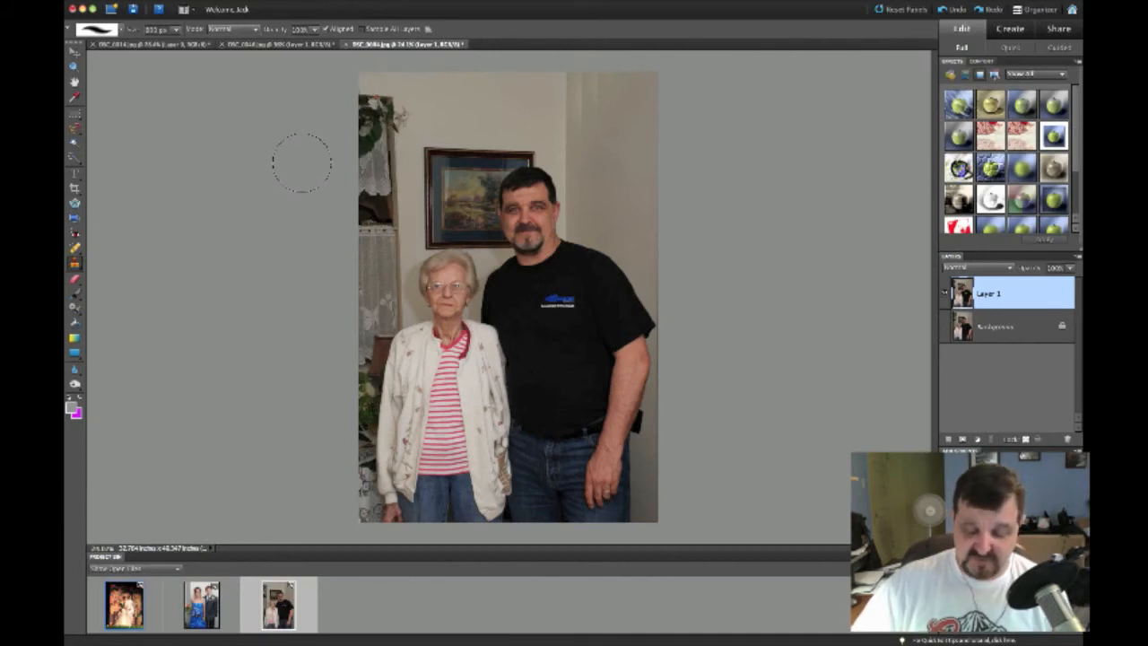
# Set the Clone Stamp brush to 175 px and clone lace curtain over the plant leaves hanging in front of it.
pyautogui.press('[')
pyautogui.press('[')
pyautogui.press('[')
pyautogui.press('[')
pyautogui.press('[')
pyautogui.press('[')
pyautogui.press('[')
pyautogui.press('[')
pyautogui.press('[')
pyautogui.press('[')
pyautogui.press('[')
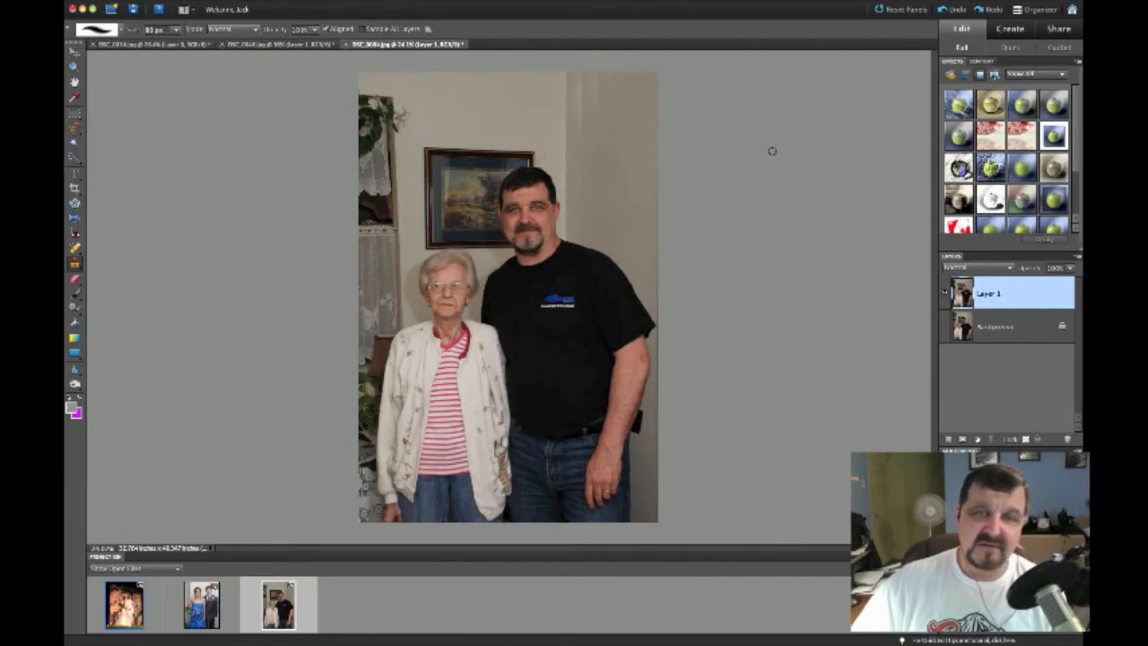
pyautogui.press(']')
pyautogui.press(']')
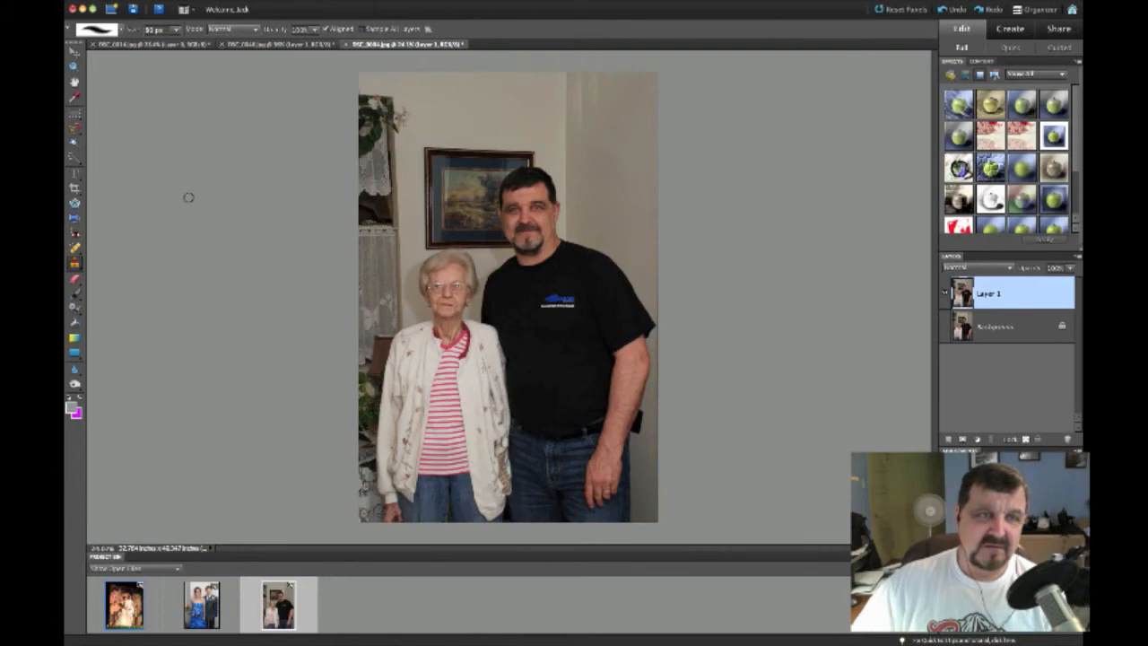
pyautogui.press(']')
pyautogui.press(']')
pyautogui.press(']')
pyautogui.press(']')
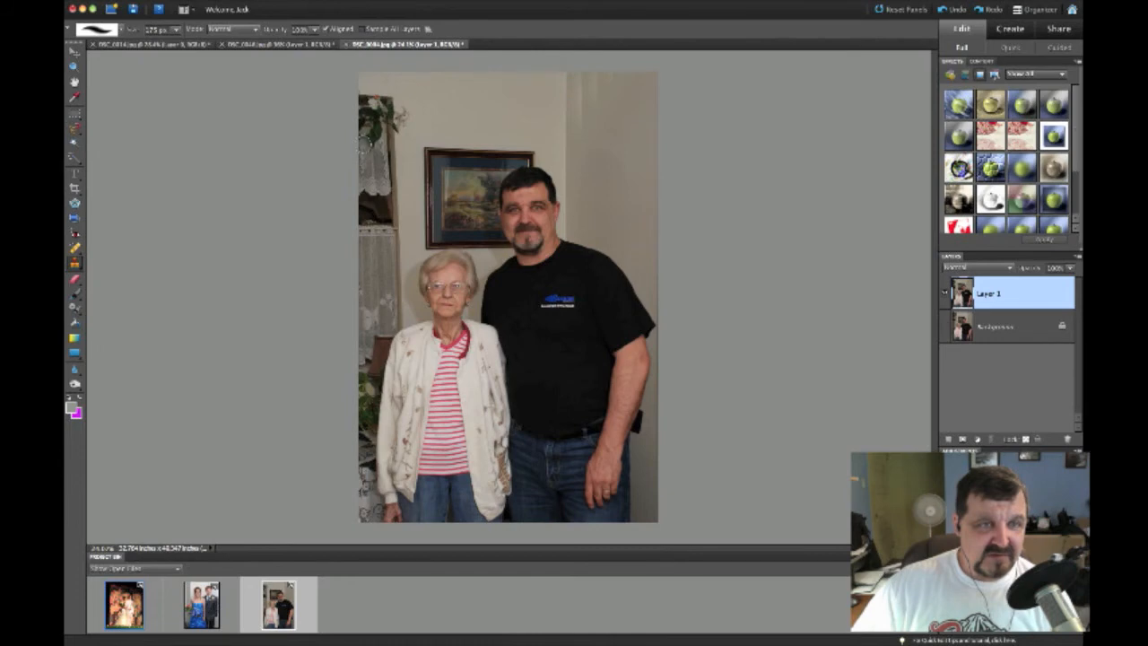
pyautogui.click(368, 147)
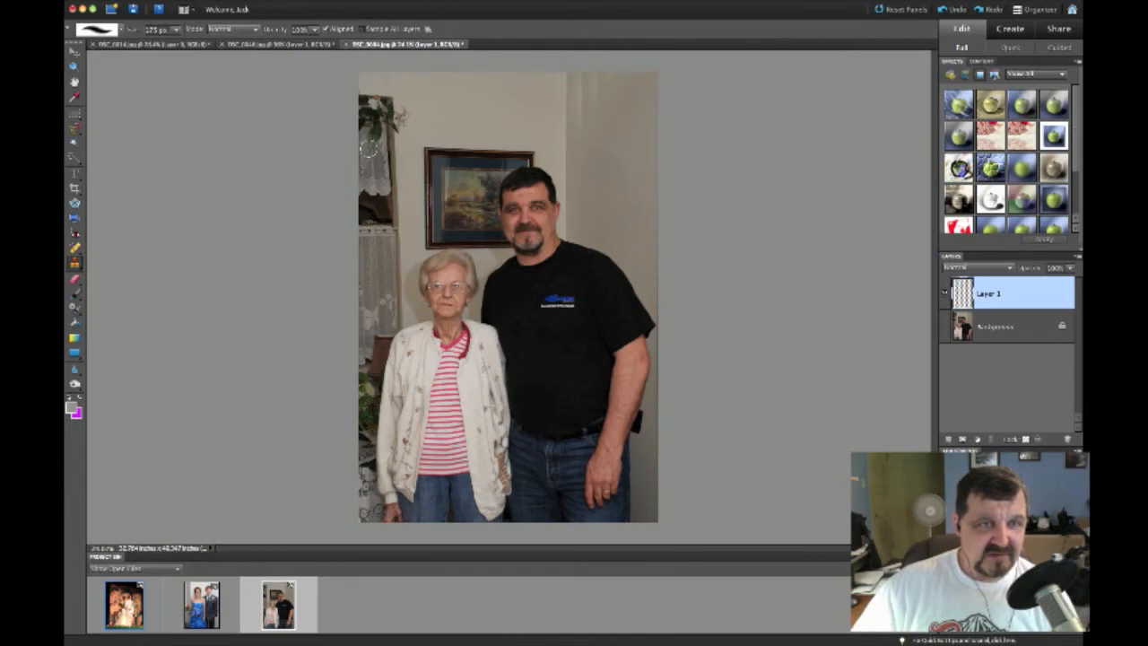
pyautogui.click(361, 143)
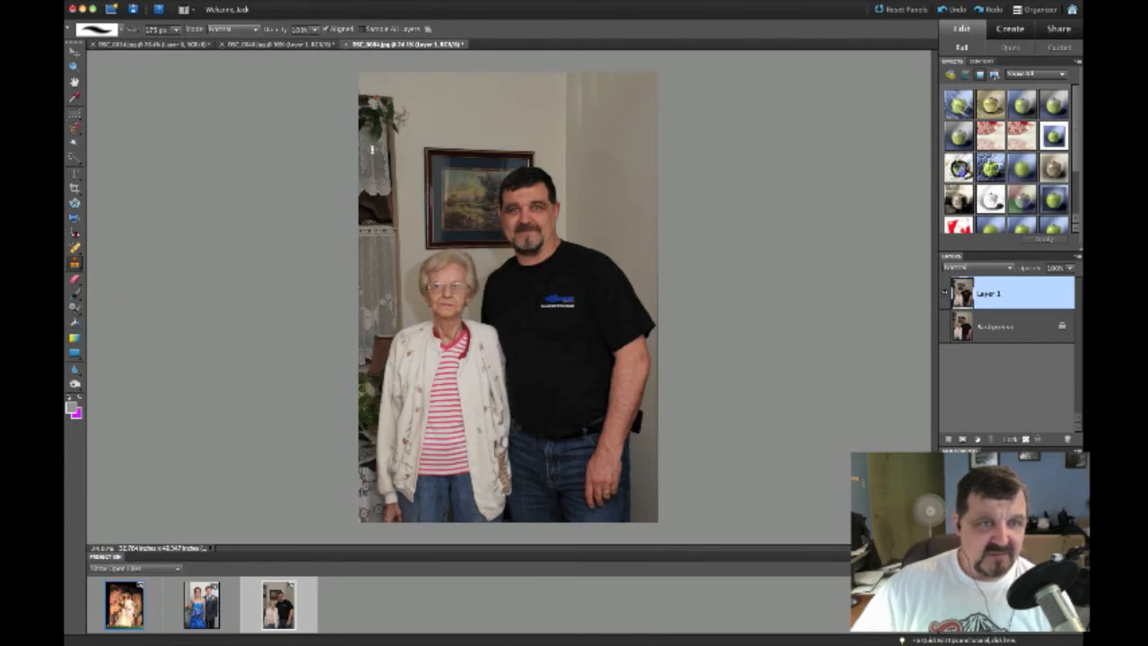
pyautogui.click(376, 145)
pyautogui.click(377, 138)
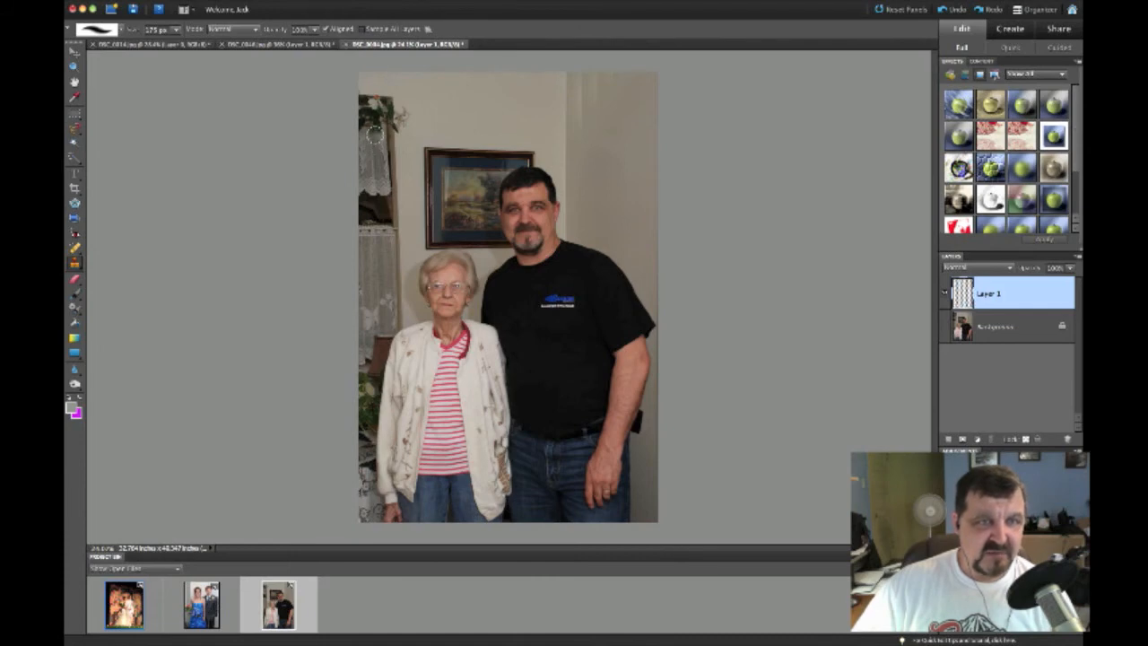
pyautogui.click(377, 128)
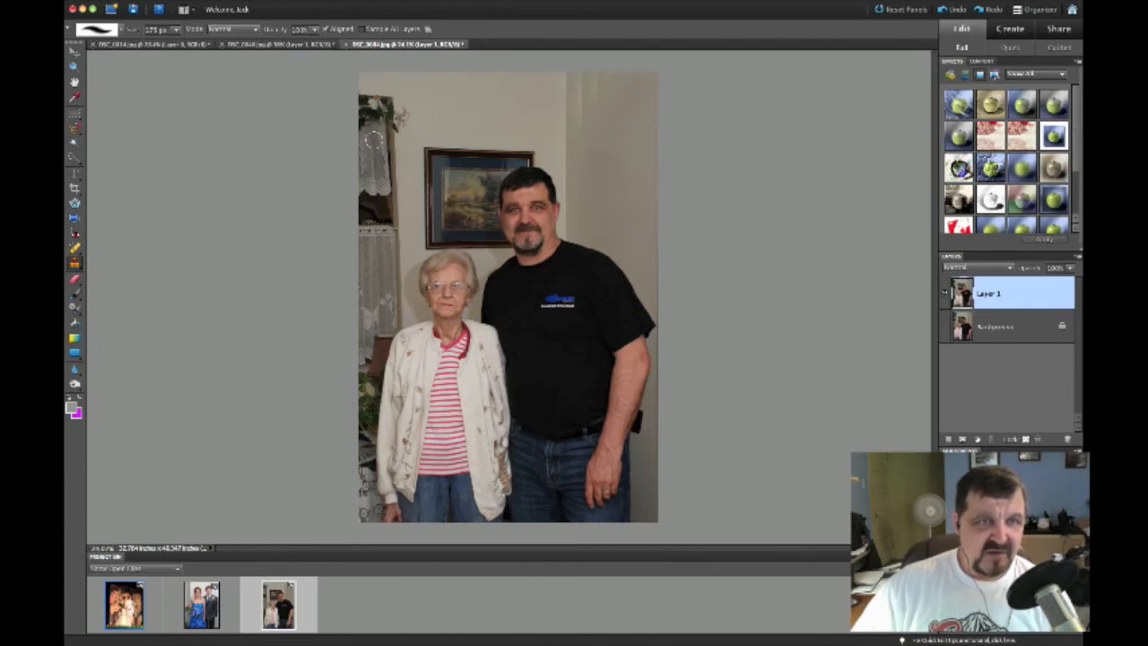
pyautogui.click(381, 120)
pyautogui.click(379, 117)
pyautogui.click(376, 111)
pyautogui.click(376, 106)
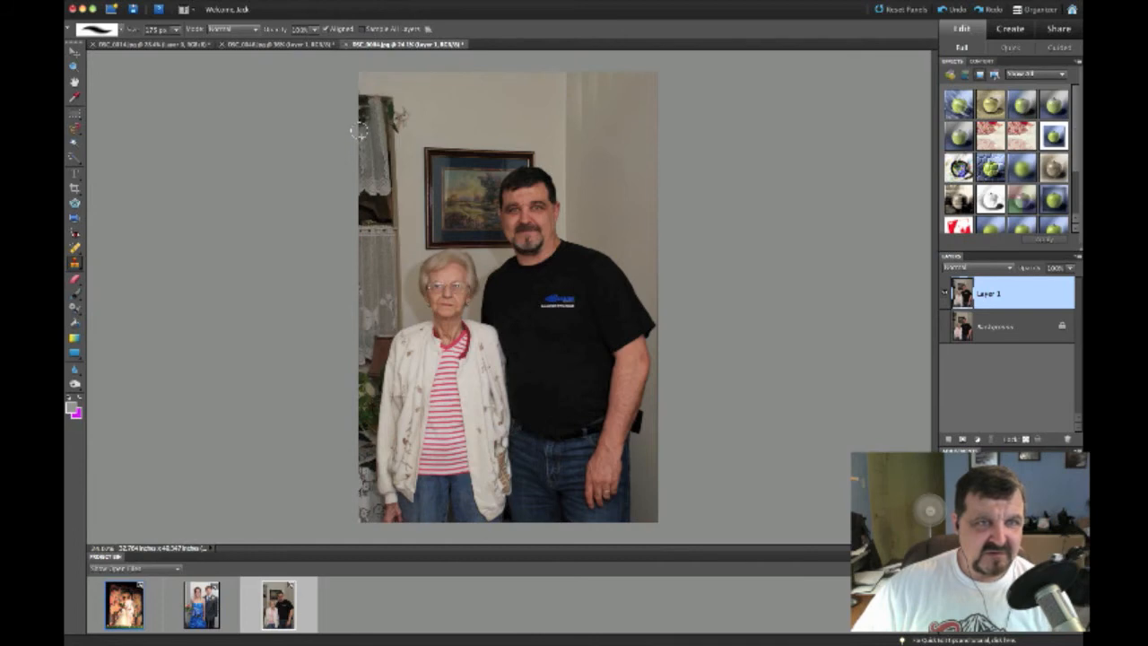
# Clone lace curtain over the remaining leaves along the photo's left edge.
pyautogui.click(359, 123)
pyautogui.click(359, 108)
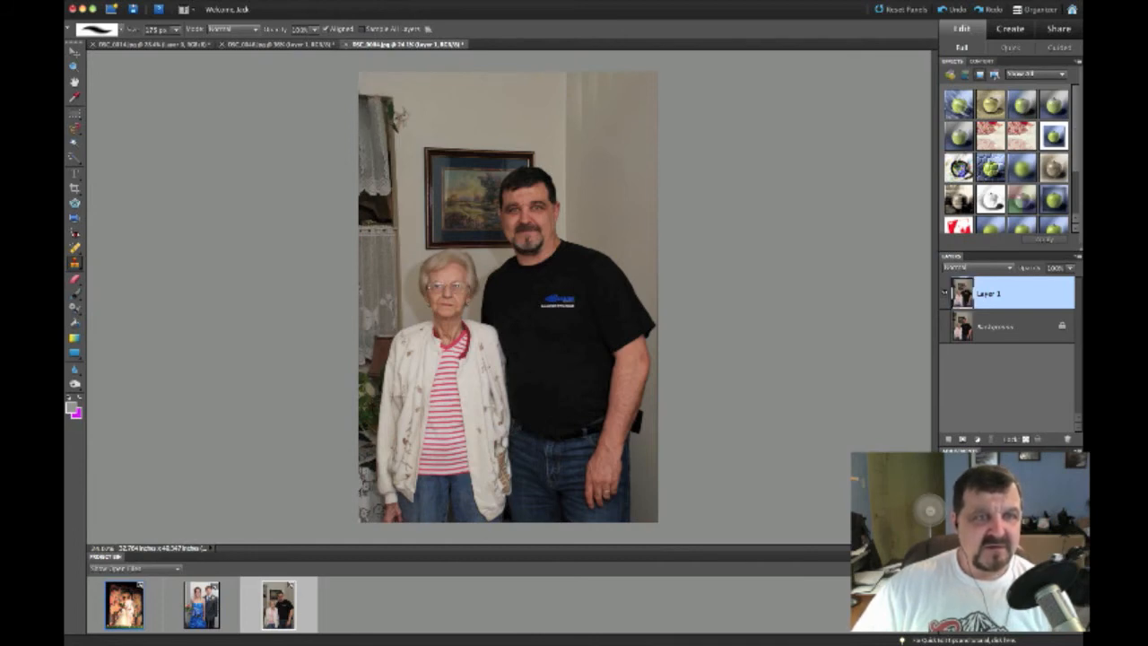
pyautogui.click(365, 116)
pyautogui.click(366, 112)
pyautogui.click(364, 104)
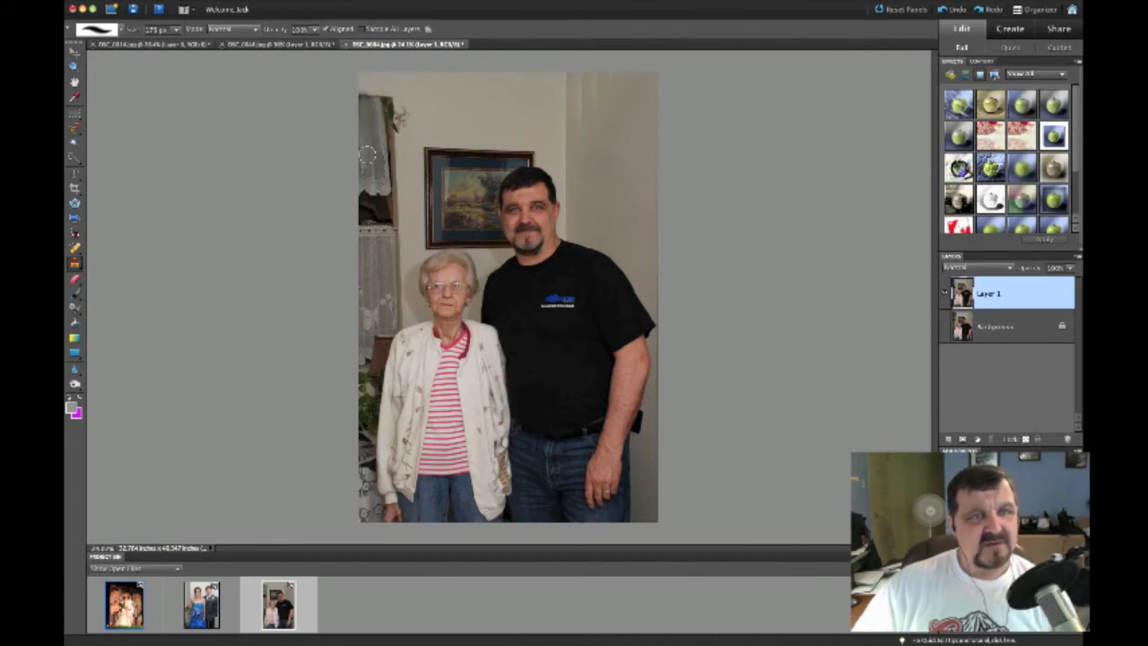
# Sample the plain wall beside the curtained frame and clone it over the flower and leaves sticking out there.
pyautogui.keyDown('alt'); pyautogui.click(404, 140); pyautogui.keyUp('alt')
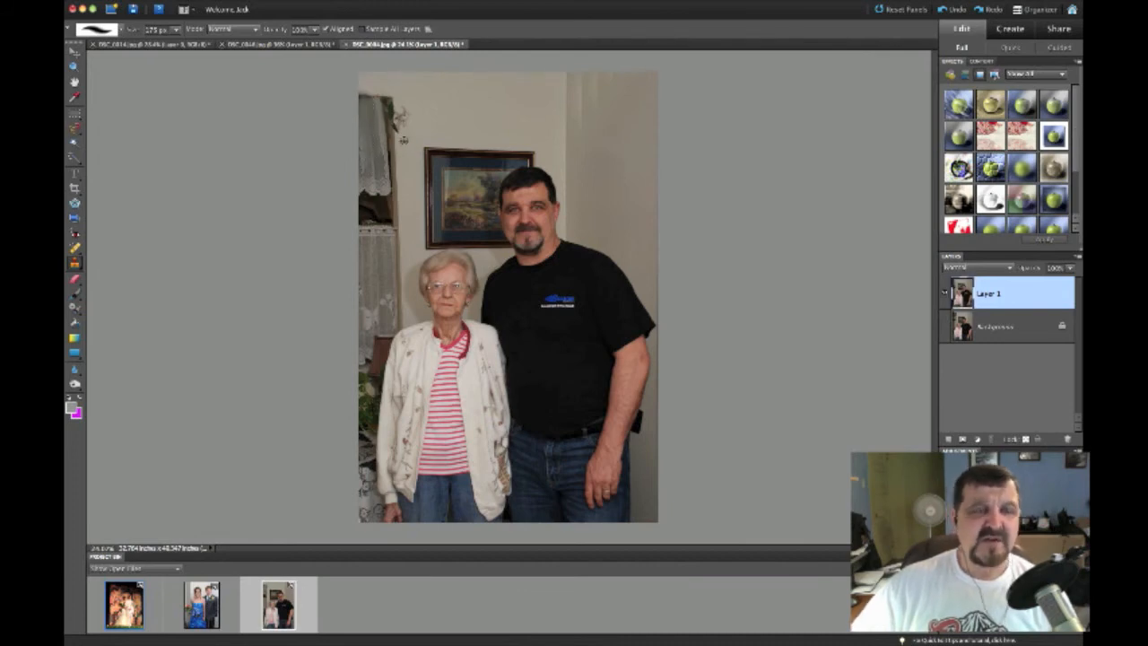
pyautogui.click(405, 122)
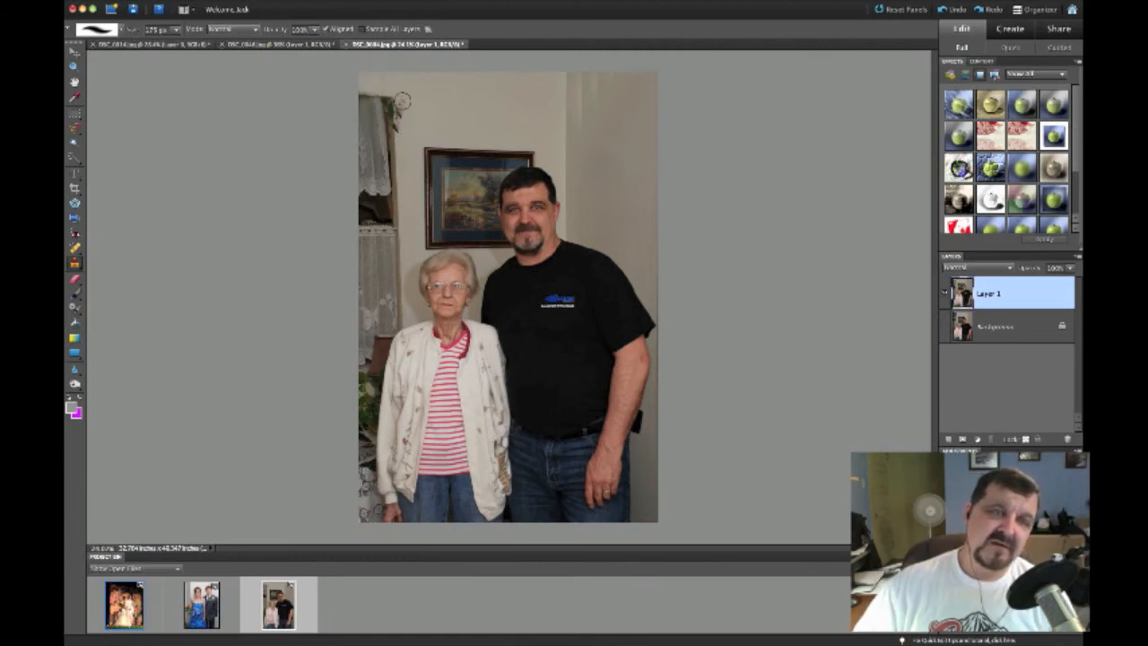
pyautogui.click(400, 103)
pyautogui.moveTo(400, 103); pyautogui.dragTo(401, 123)
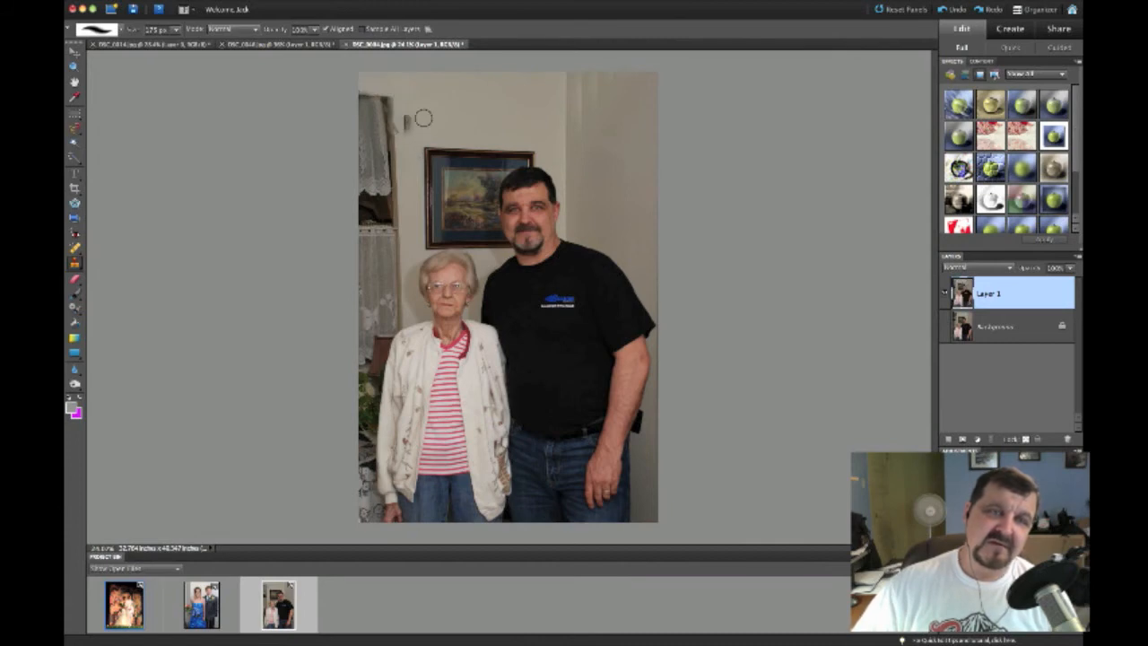
# Reduce the Clone Stamp brush to 70 px and clean up the dark remnant on the wall beside the frame.
pyautogui.press('[')
pyautogui.press('[')
pyautogui.press('[')
pyautogui.press('[')
pyautogui.press('[')
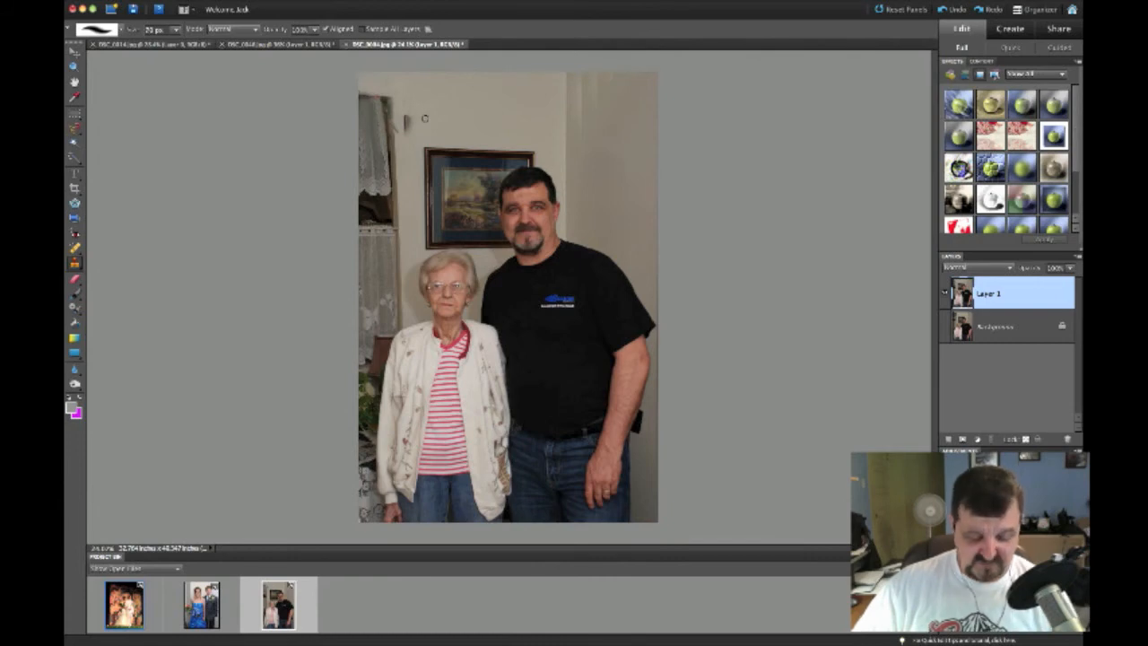
pyautogui.moveTo(407, 120)
pyautogui.mouseDown()
pyautogui.moveTo(397, 130)
pyautogui.moveTo(404, 99)
pyautogui.mouseUp()
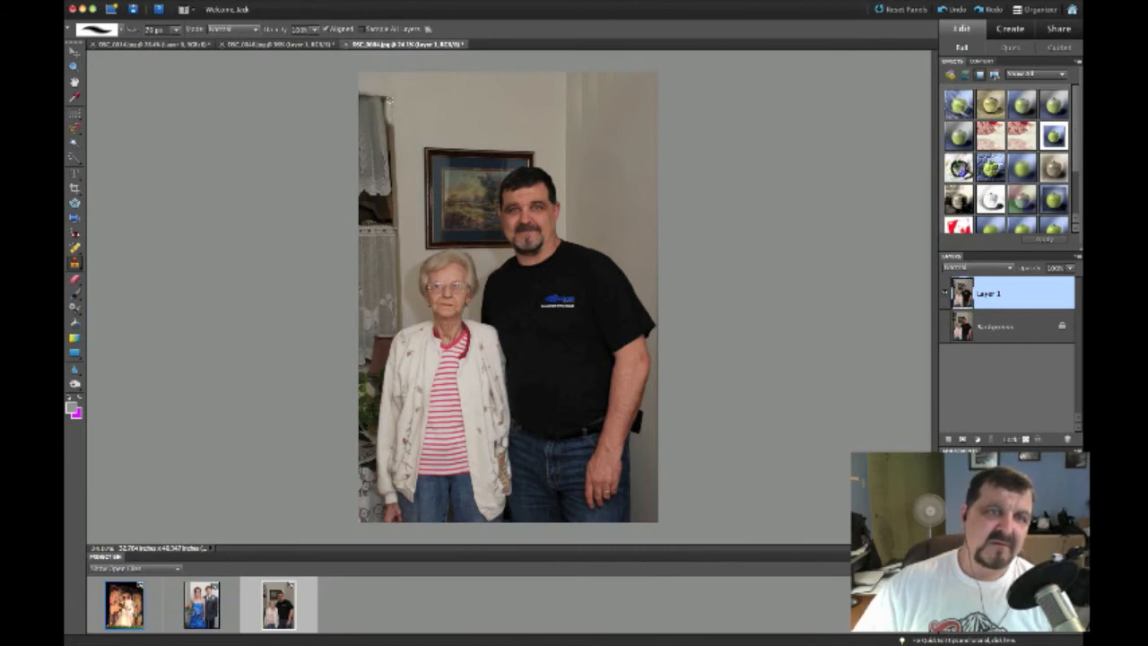
# Clone along the outer edge of the curtained frame to cover leftover leaves, and undo the last two strokes.
pyautogui.click(391, 130)
pyautogui.click(392, 128)
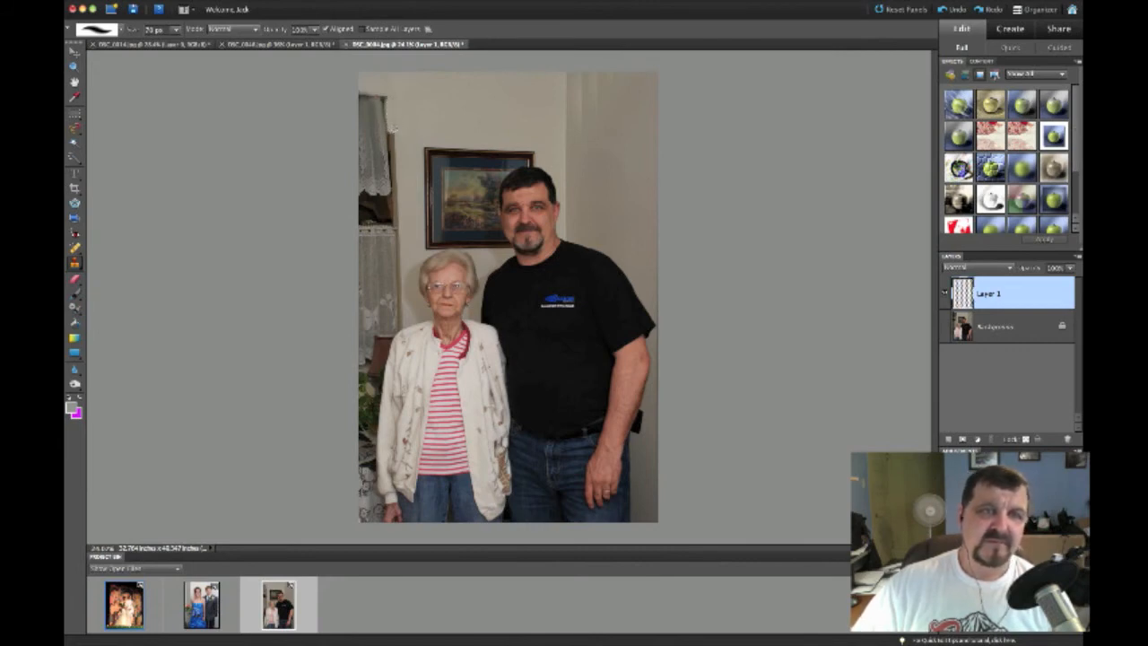
pyautogui.moveTo(392, 102)
pyautogui.mouseDown()
pyautogui.moveTo(392, 135)
pyautogui.moveTo(392, 100)
pyautogui.mouseUp()
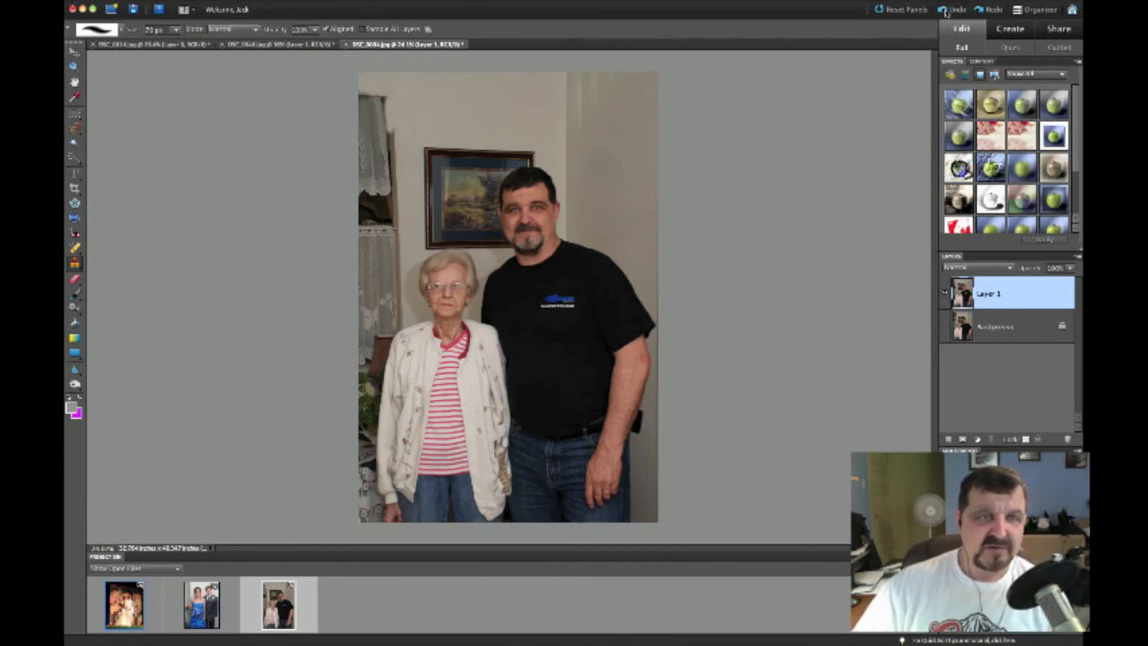
pyautogui.click(946, 12)
pyautogui.click(946, 12)
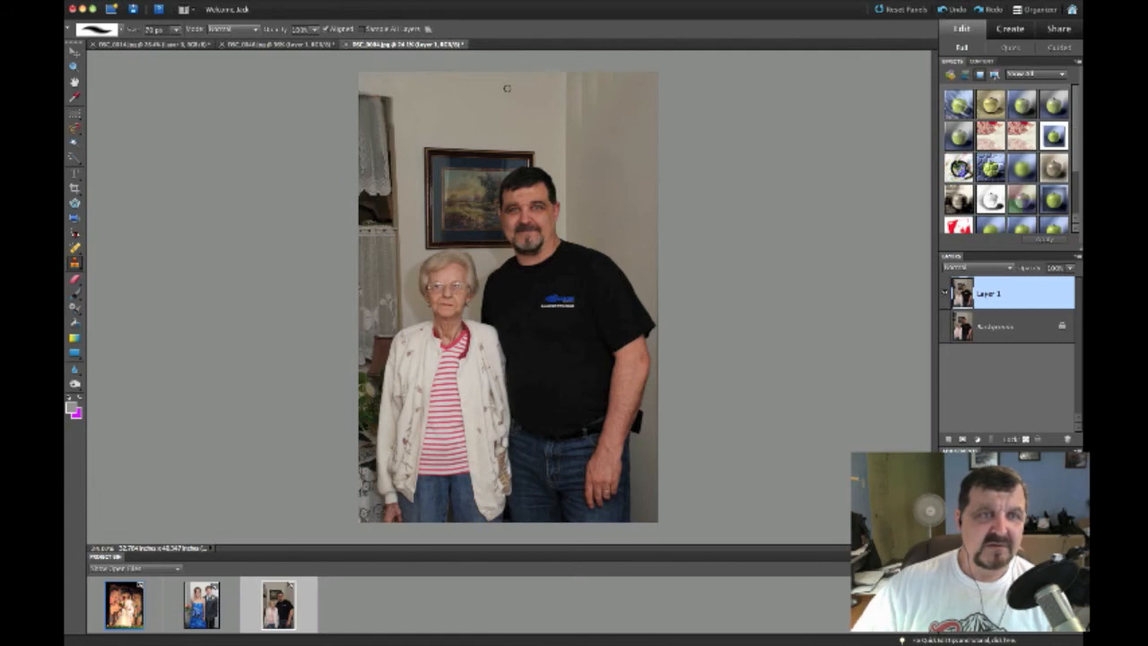
# Clone plain wall over the outer strip of the curtained frame and along the area above its top edge.
pyautogui.click(74, 68)
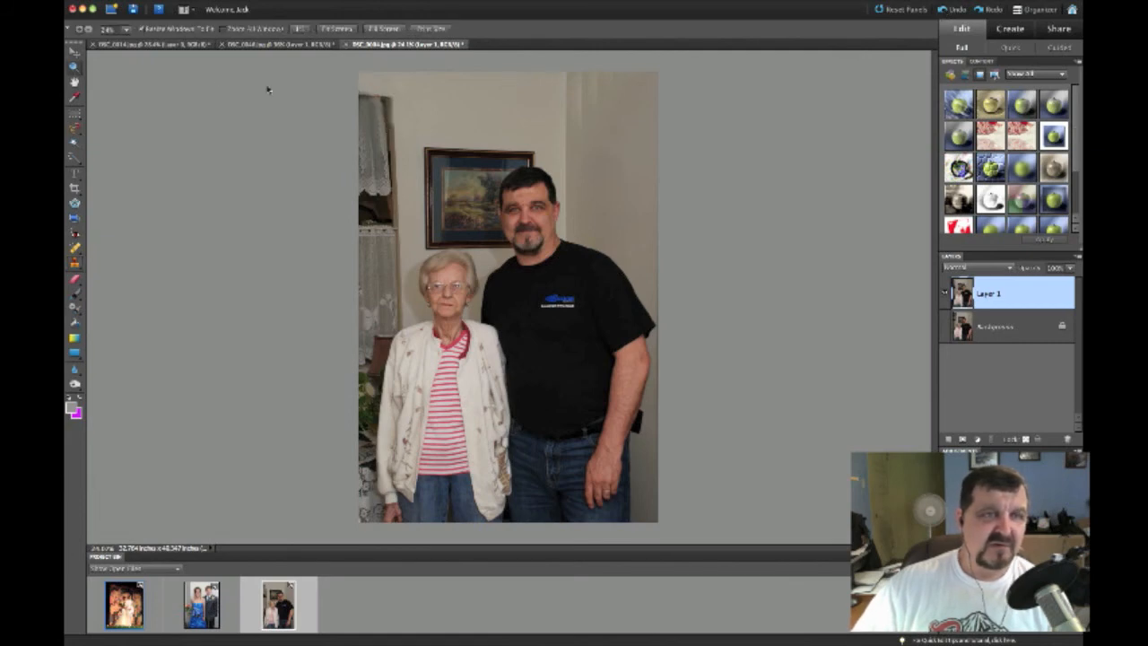
pyautogui.moveTo(362, 86); pyautogui.dragTo(428, 160)
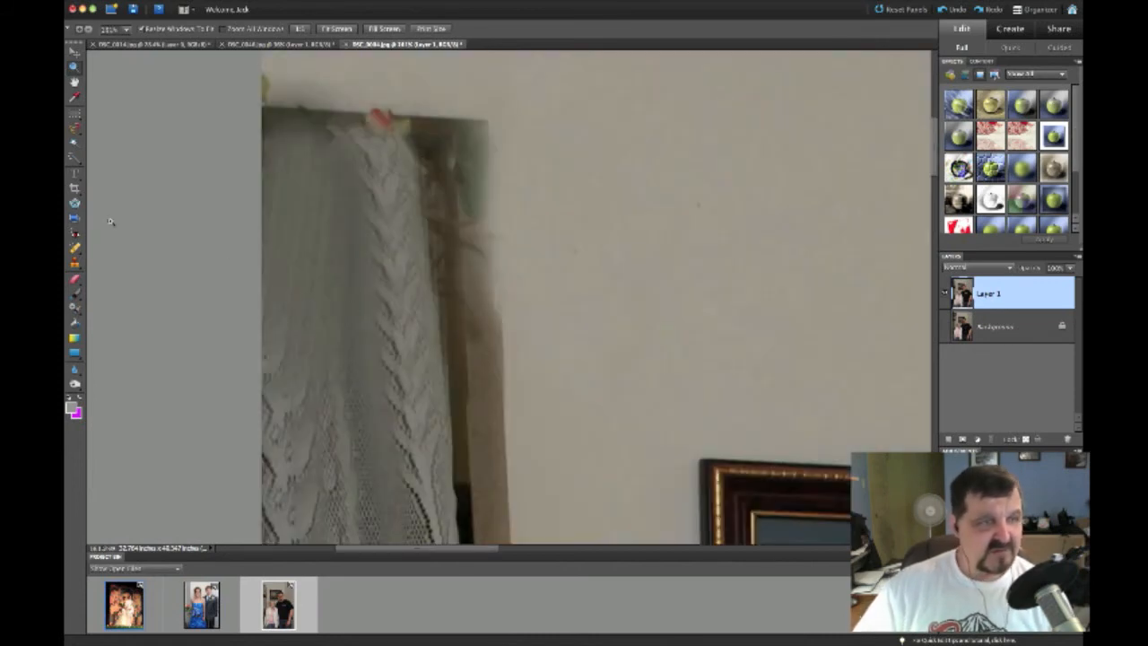
pyautogui.click(75, 265)
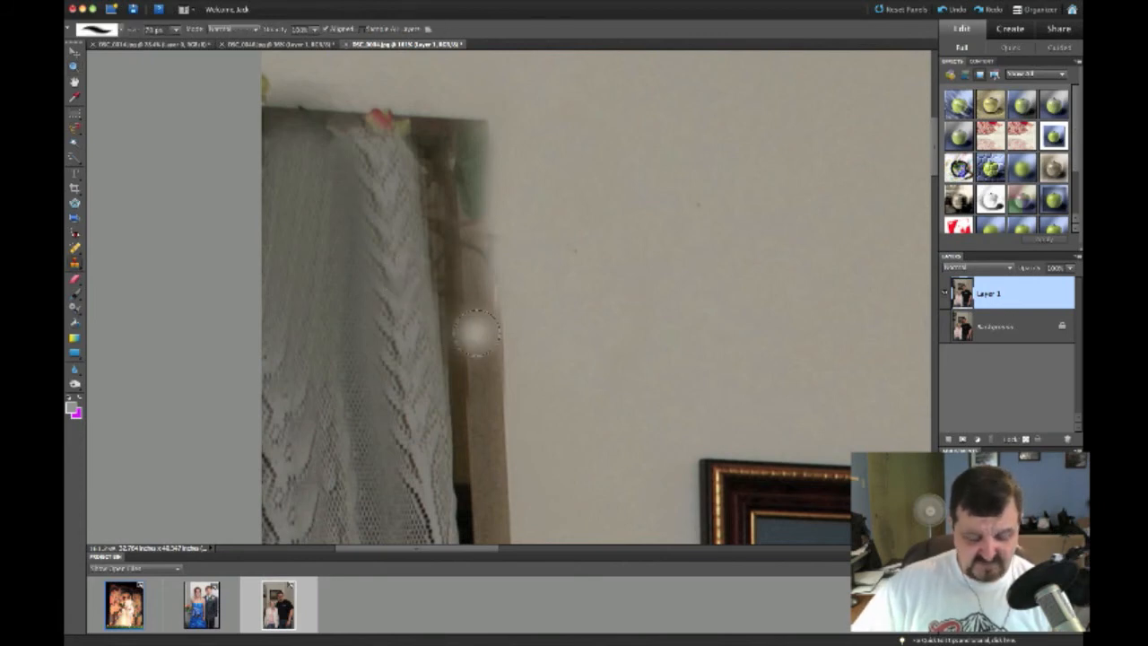
pyautogui.moveTo(489, 395)
pyautogui.mouseDown()
pyautogui.moveTo(470, 132)
pyautogui.moveTo(452, 104)
pyautogui.moveTo(356, 88)
pyautogui.moveTo(458, 89)
pyautogui.moveTo(262, 79)
pyautogui.mouseUp()
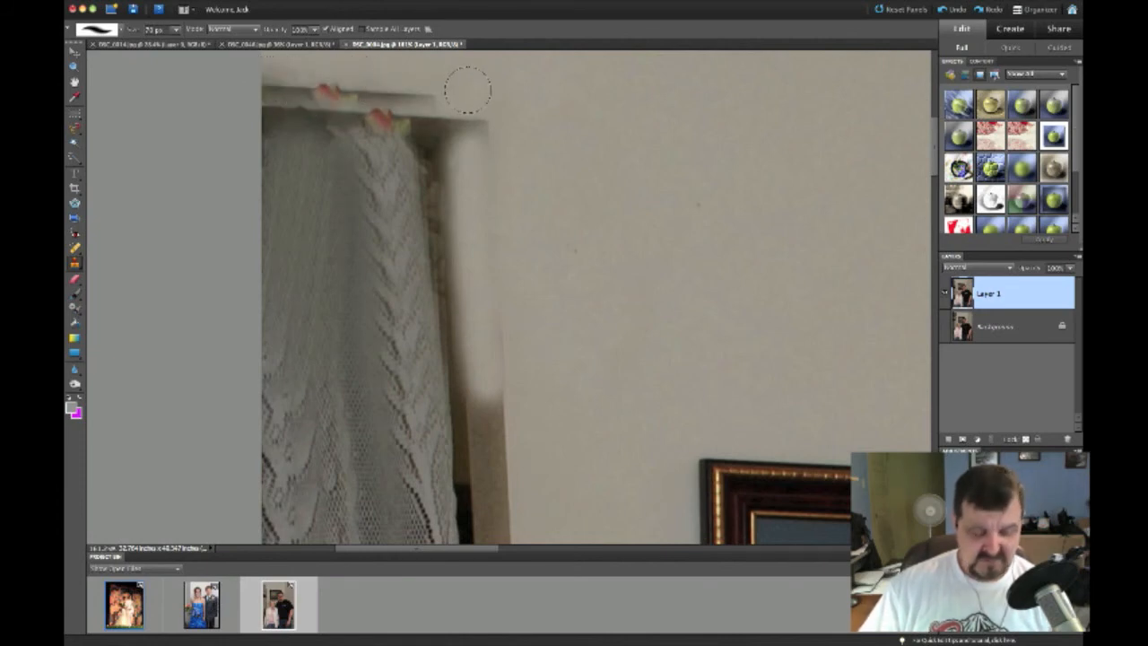
# Reduce the Clone Stamp brush to 30 px and touch up the wall just above the curtained frame.
pyautogui.moveTo(335, 85); pyautogui.dragTo(261, 84)
pyautogui.press('[')
pyautogui.press('[')
pyautogui.press('[')
pyautogui.moveTo(305, 82); pyautogui.dragTo(340, 89)
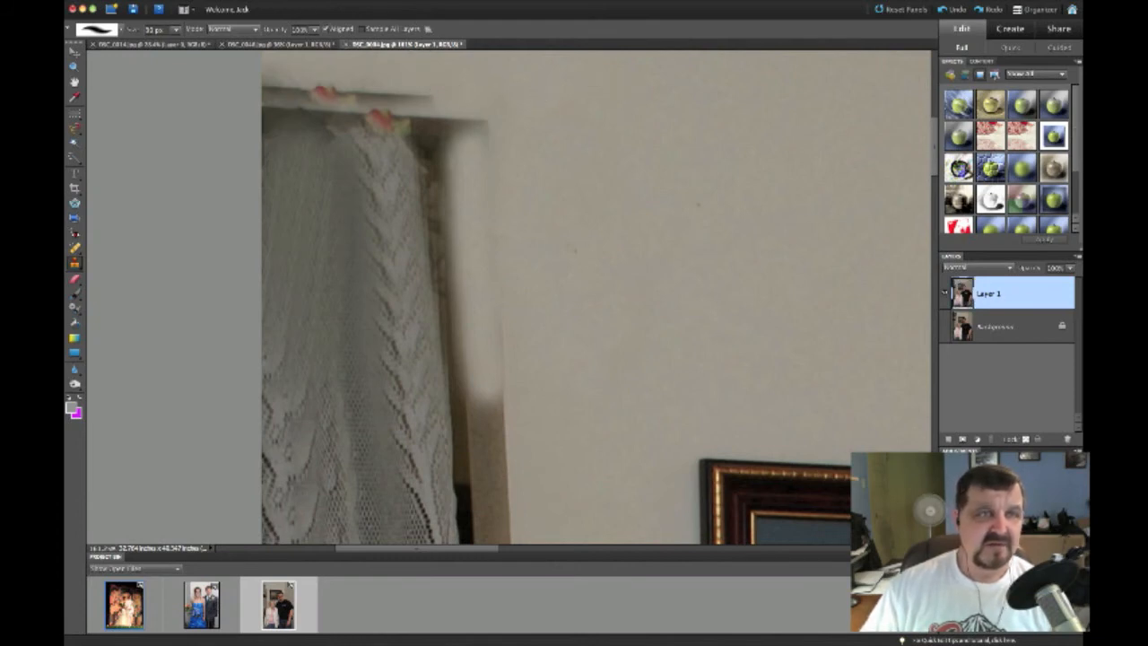
# Select the older woman from head to jeans with the Quick Selection tool and copy her to the clipboard.
pyautogui.click(300, 2)
pyautogui.click(293, 43)
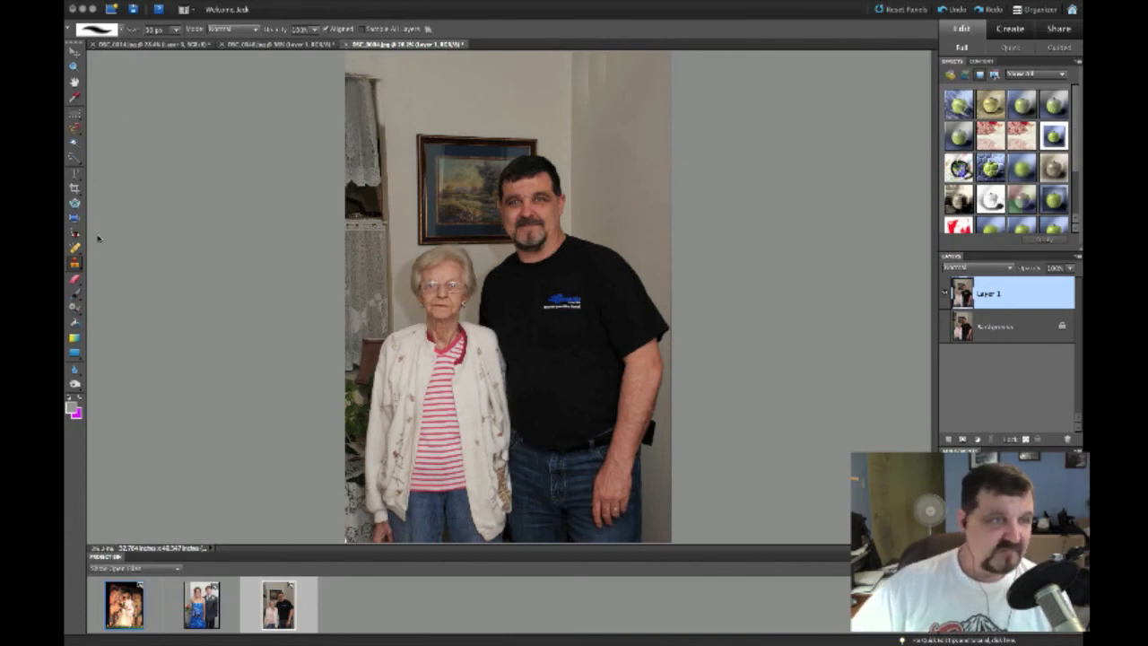
pyautogui.click(74, 158)
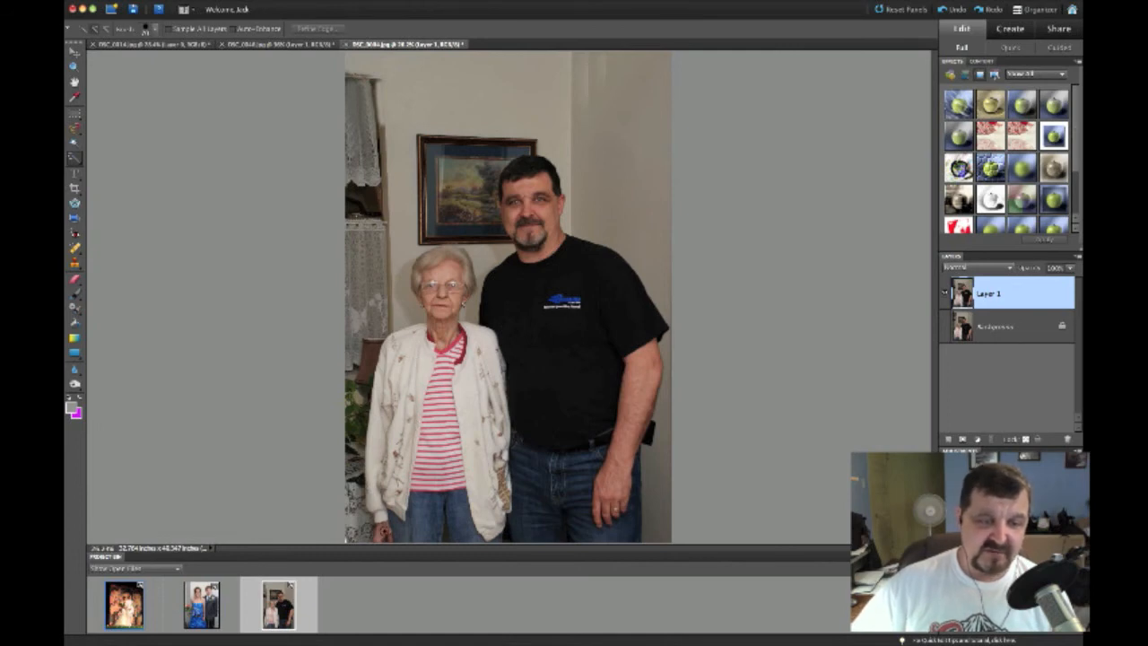
pyautogui.moveTo(384, 441)
pyautogui.mouseDown()
pyautogui.moveTo(401, 345)
pyautogui.moveTo(438, 337)
pyautogui.moveTo(435, 264)
pyautogui.mouseUp()
pyautogui.moveTo(463, 324)
pyautogui.mouseDown()
pyautogui.moveTo(485, 357)
pyautogui.moveTo(478, 417)
pyautogui.moveTo(428, 423)
pyautogui.mouseUp()
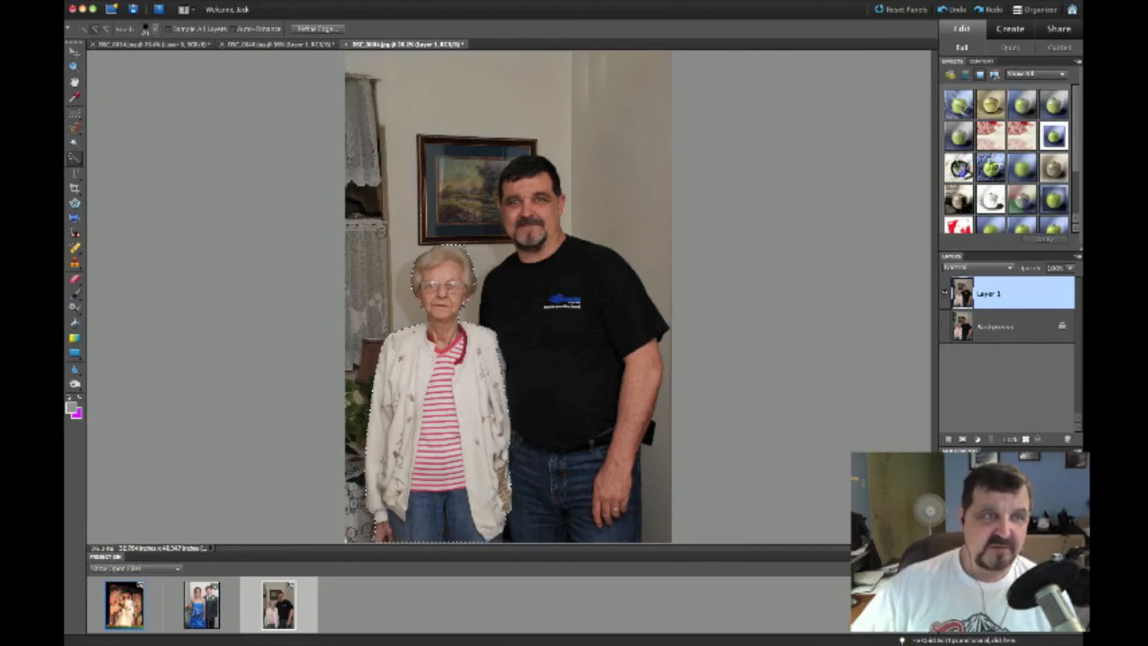
pyautogui.click(105, 1)
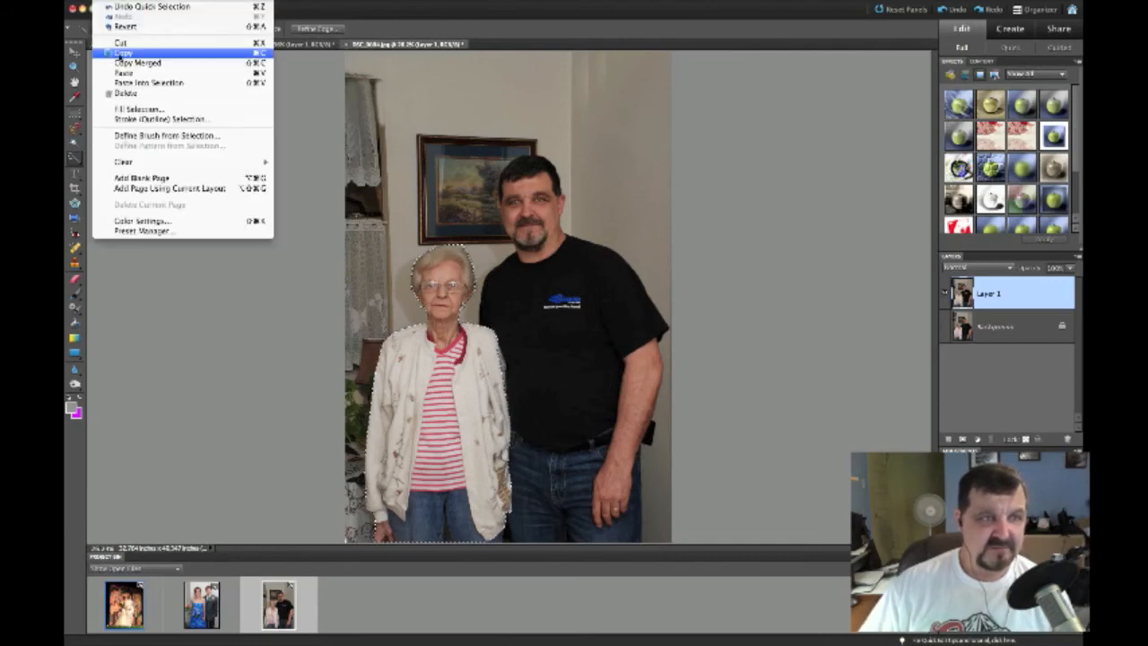
pyautogui.click(121, 54)
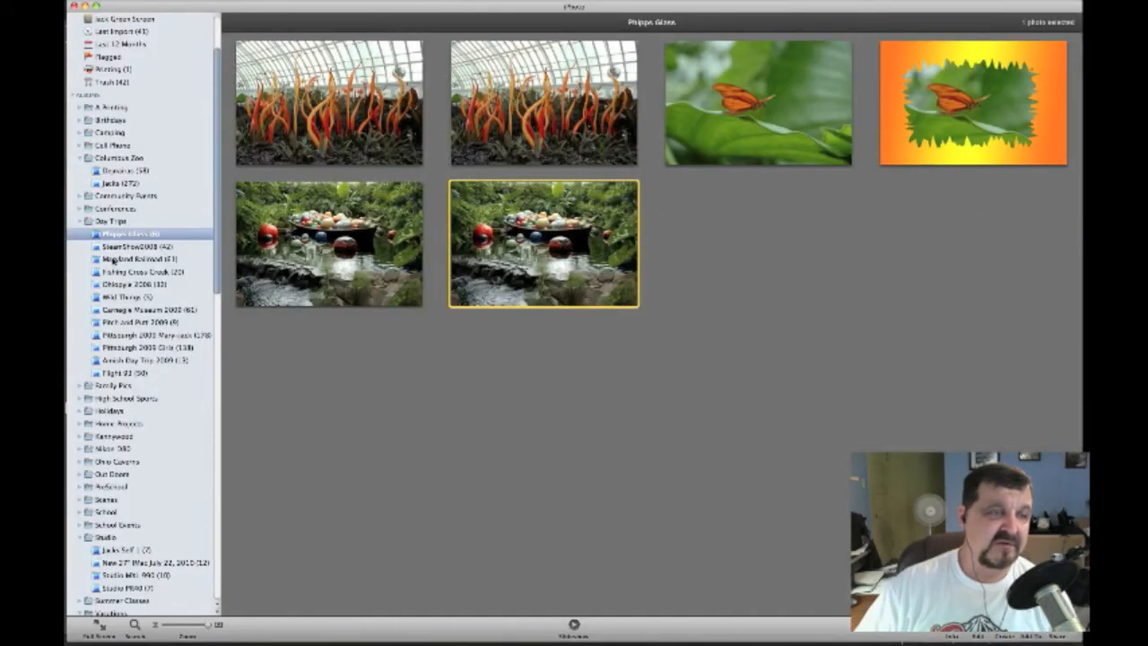
# In iPhoto, browse the Maryland Railroad album and open the portrait photo of the path beside the train in Photoshop Elements.
pyautogui.click(111, 259)
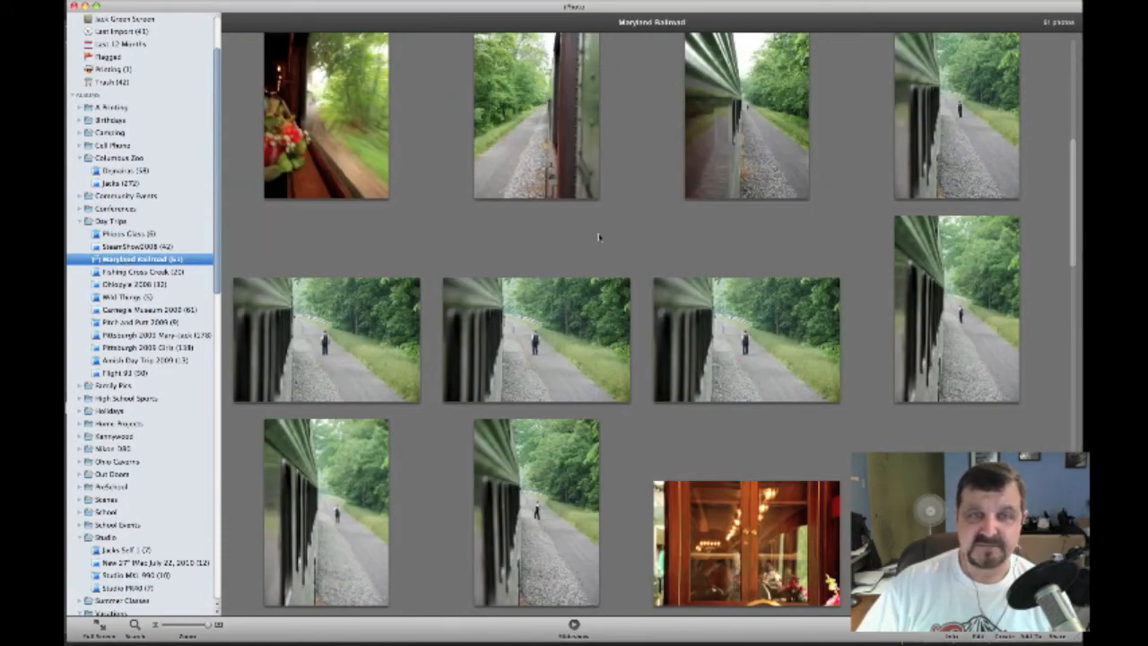
pyautogui.scroll(-10, 598, 237)
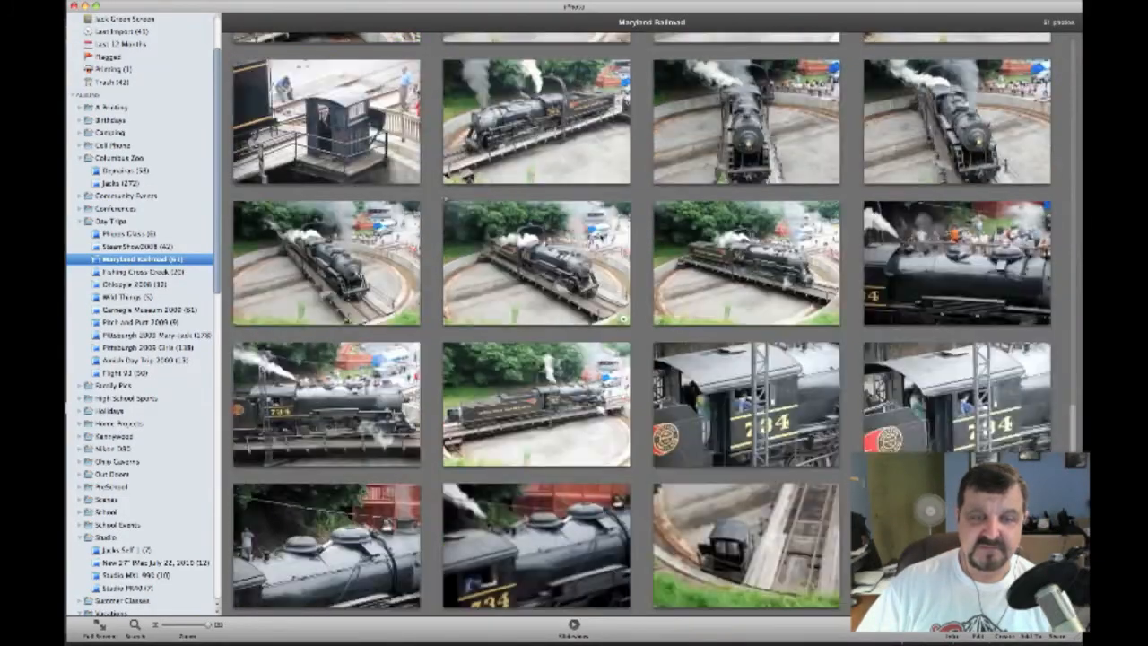
pyautogui.scroll(-3, 599, 237)
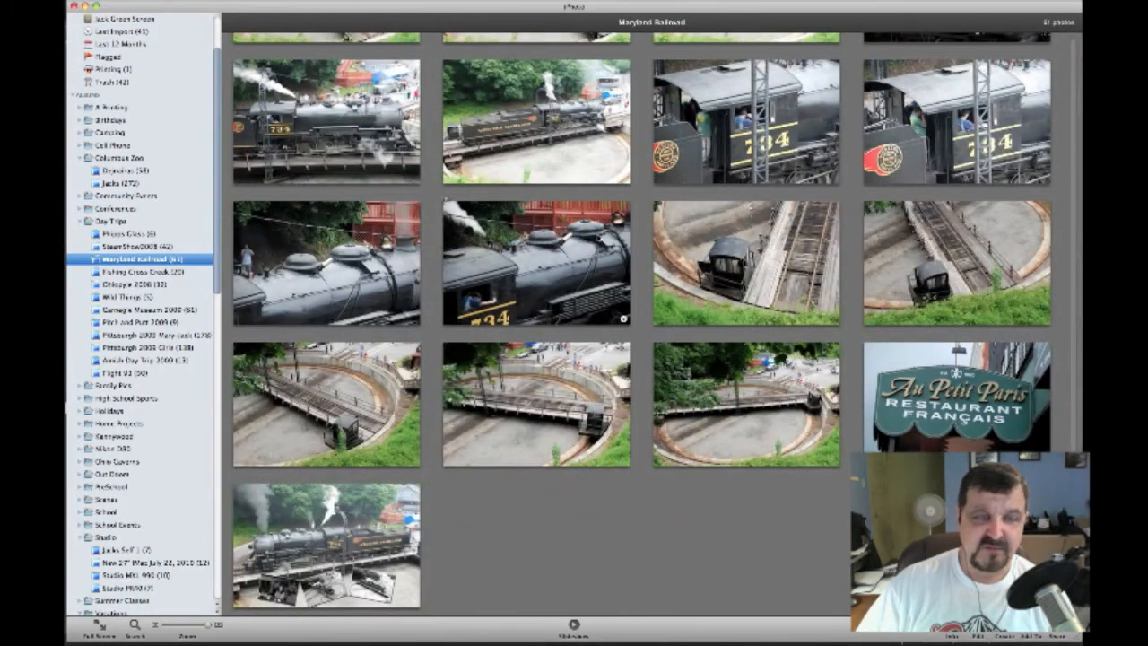
pyautogui.scroll(5, 599, 237)
pyautogui.scroll(5, 599, 237)
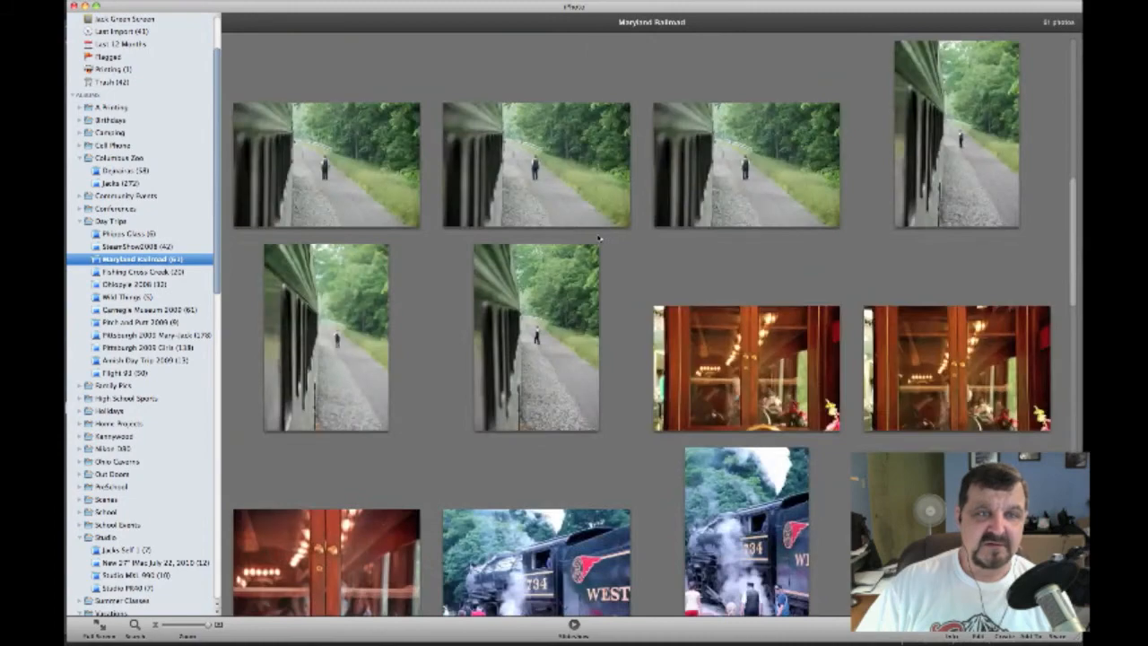
pyautogui.scroll(-3, 599, 237)
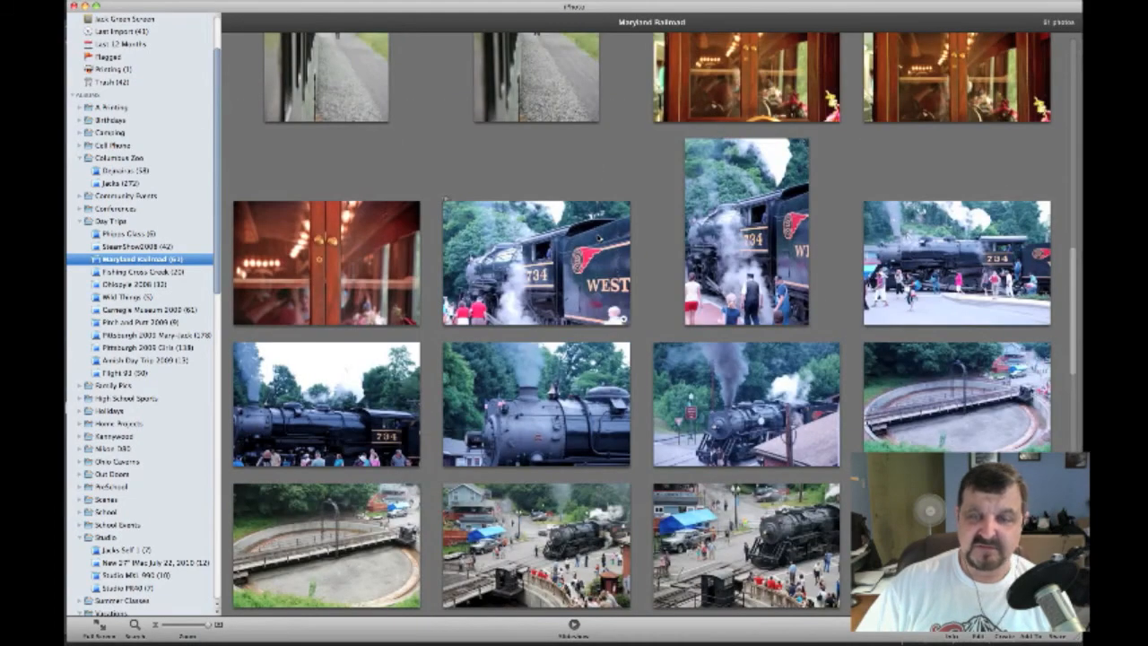
pyautogui.scroll(-2, 624, 460)
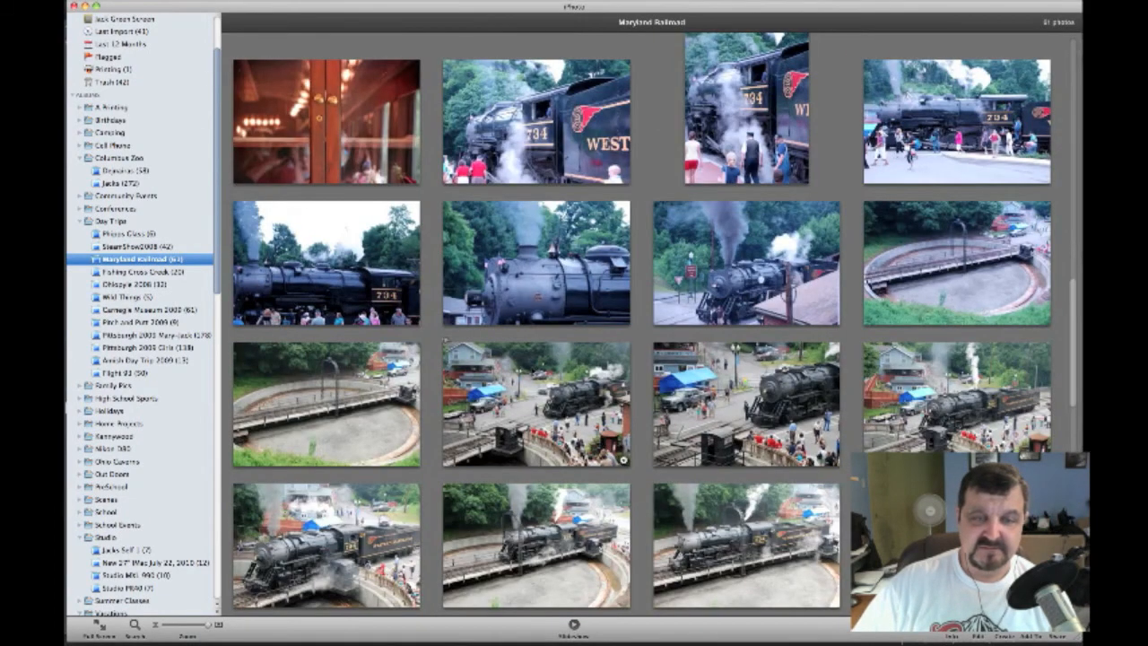
pyautogui.scroll(5, 623, 460)
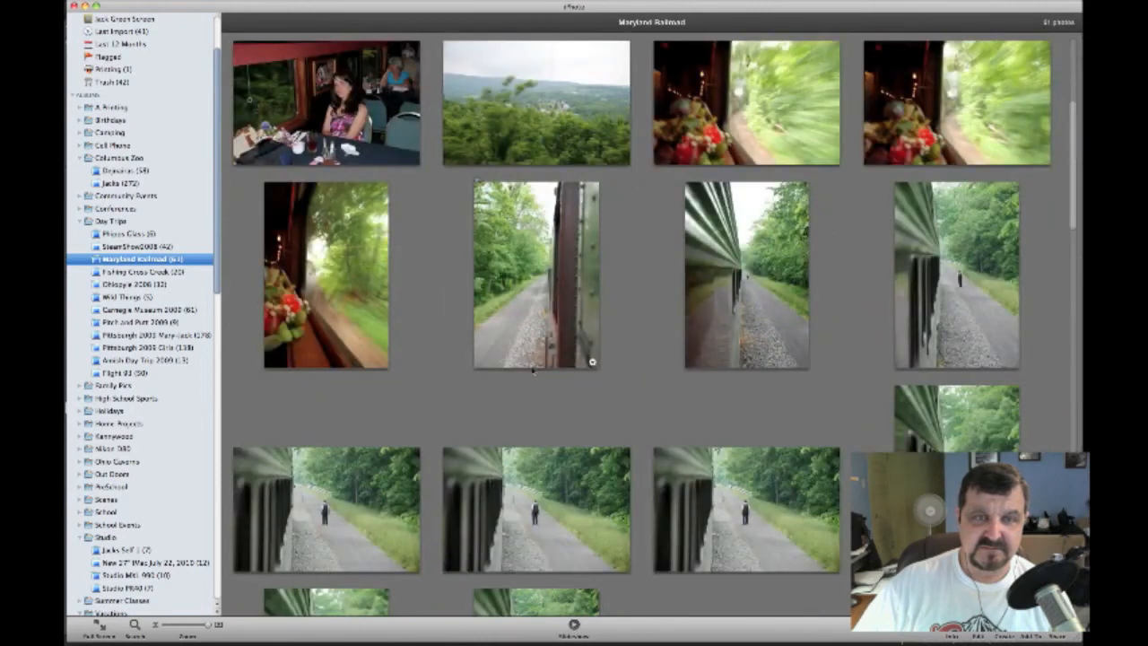
pyautogui.click(529, 300)
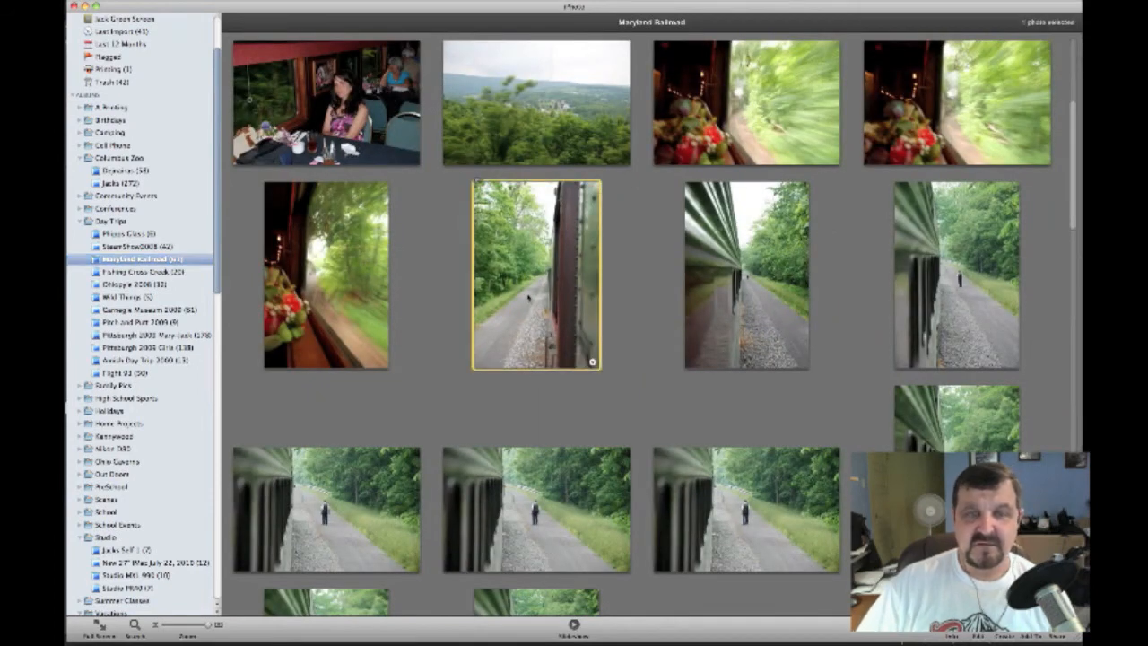
pyautogui.rightClick(530, 298)
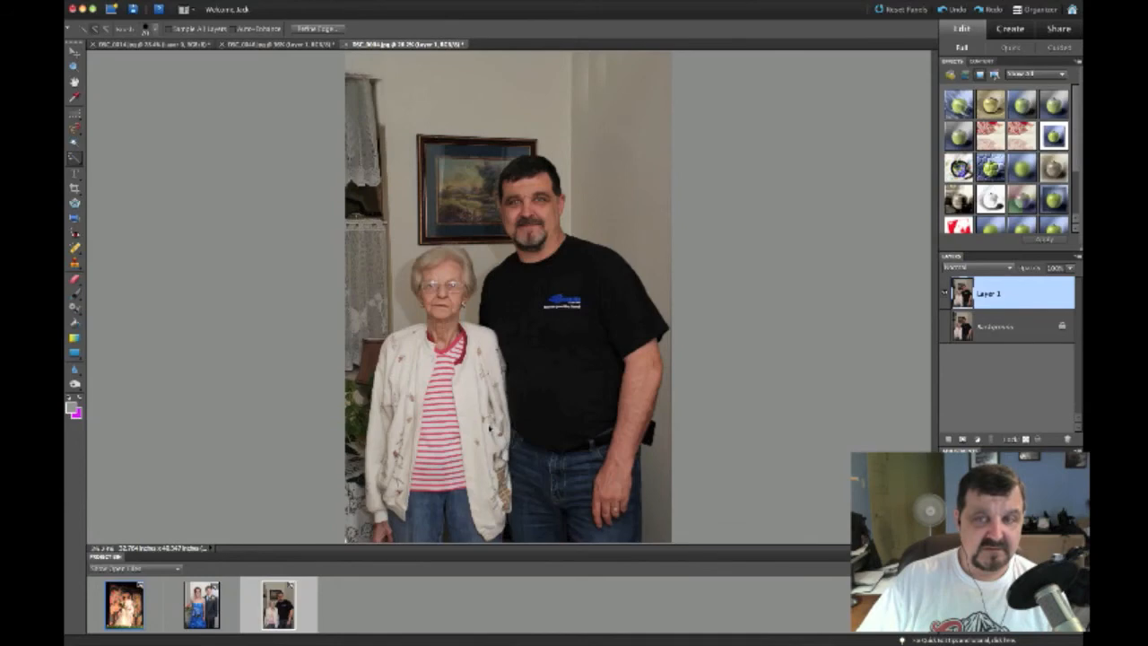
pyautogui.click(489, 429)
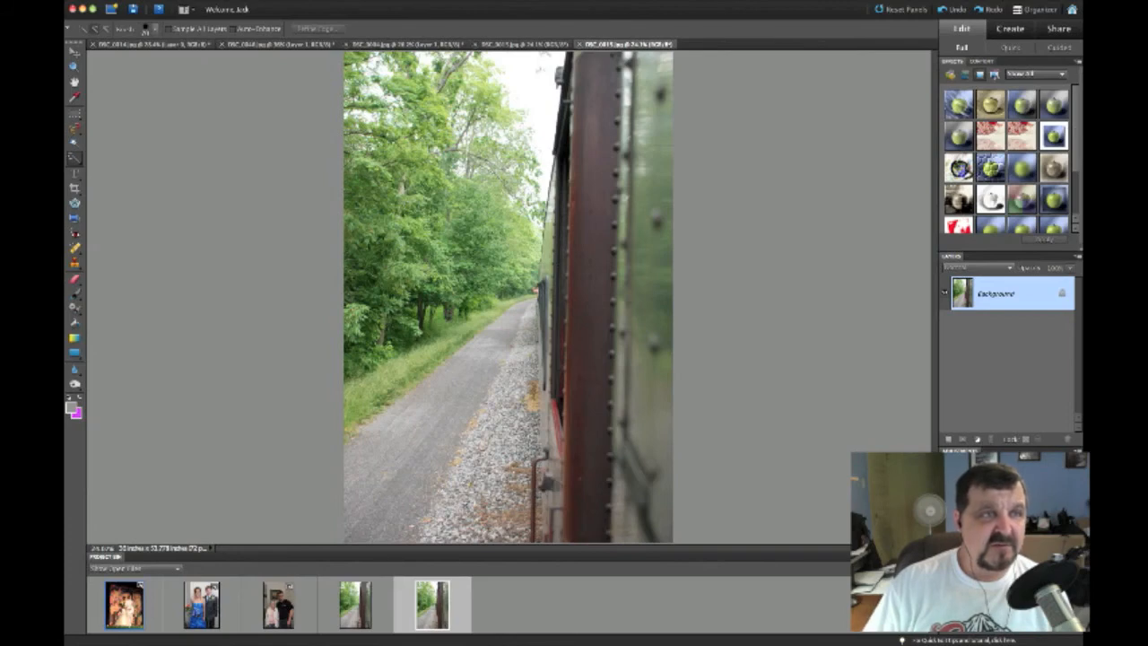
# Paste the copied woman into the train photo and move her down to the photo's lower edge.
pyautogui.click(103, 1)
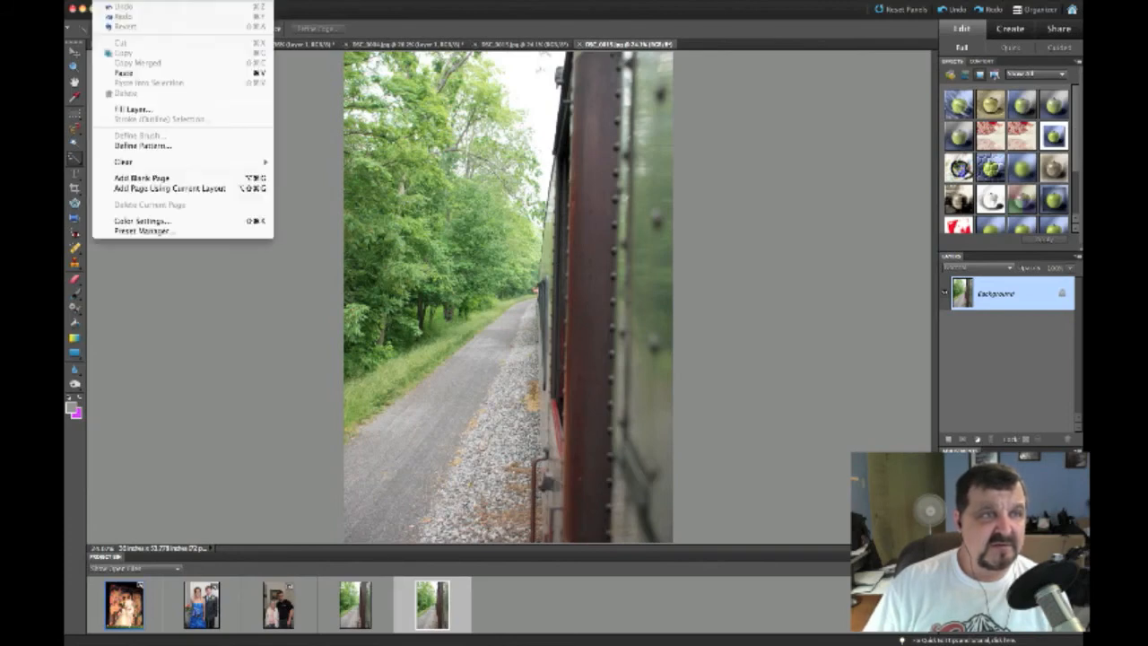
pyautogui.click(120, 73)
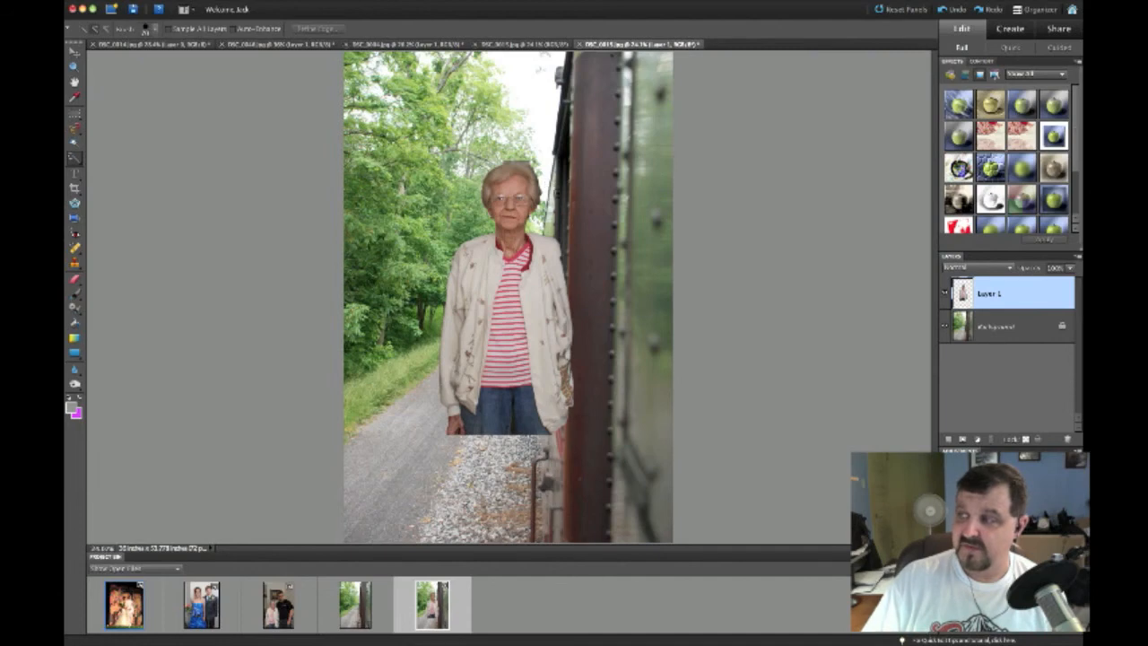
pyautogui.click(75, 52)
pyautogui.moveTo(514, 263); pyautogui.dragTo(519, 380)
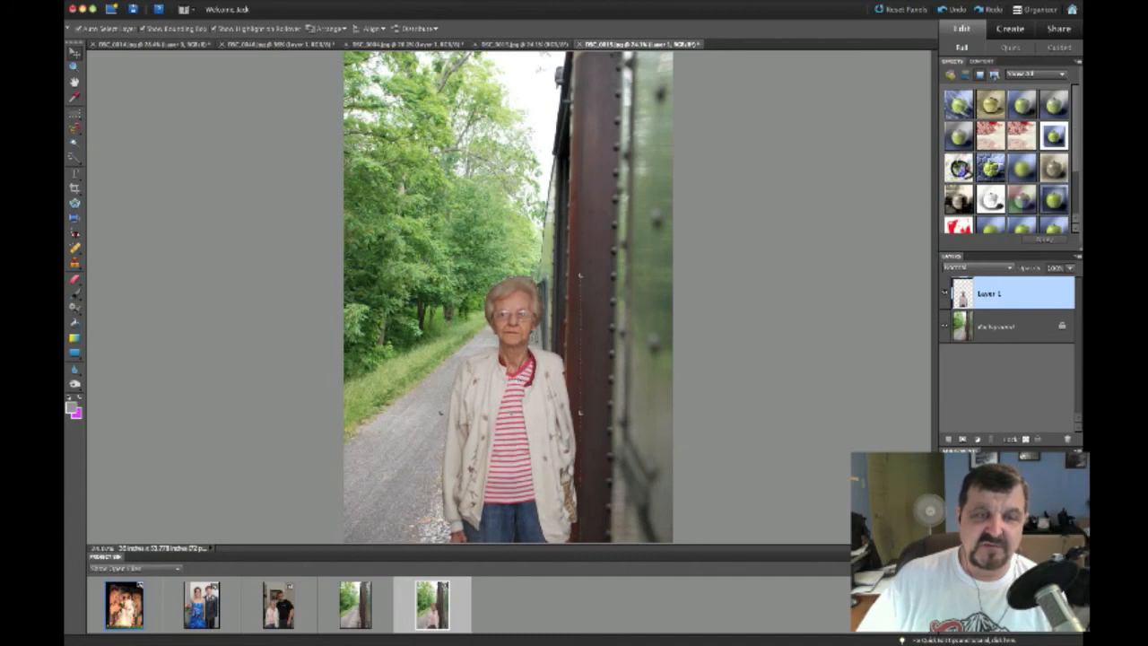
# Enlarge the pasted woman, shift her over the path beside the train and apply the transformation.
pyautogui.moveTo(511, 275); pyautogui.dragTo(512, 267)
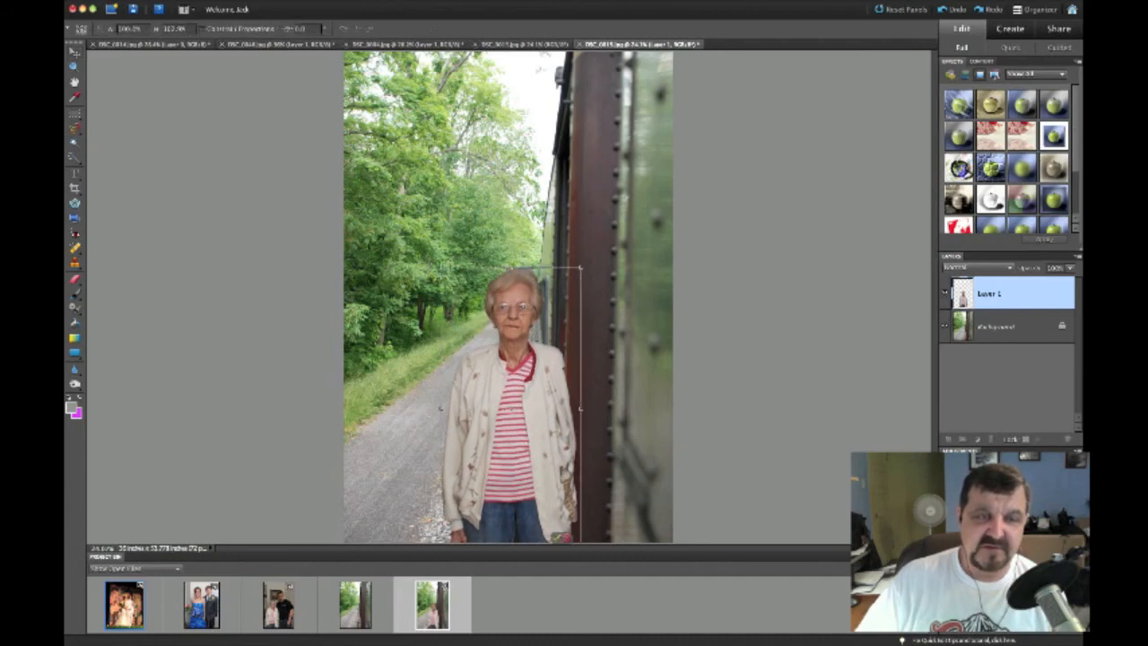
pyautogui.moveTo(442, 268); pyautogui.dragTo(378, 216)
pyautogui.moveTo(504, 372); pyautogui.dragTo(475, 383)
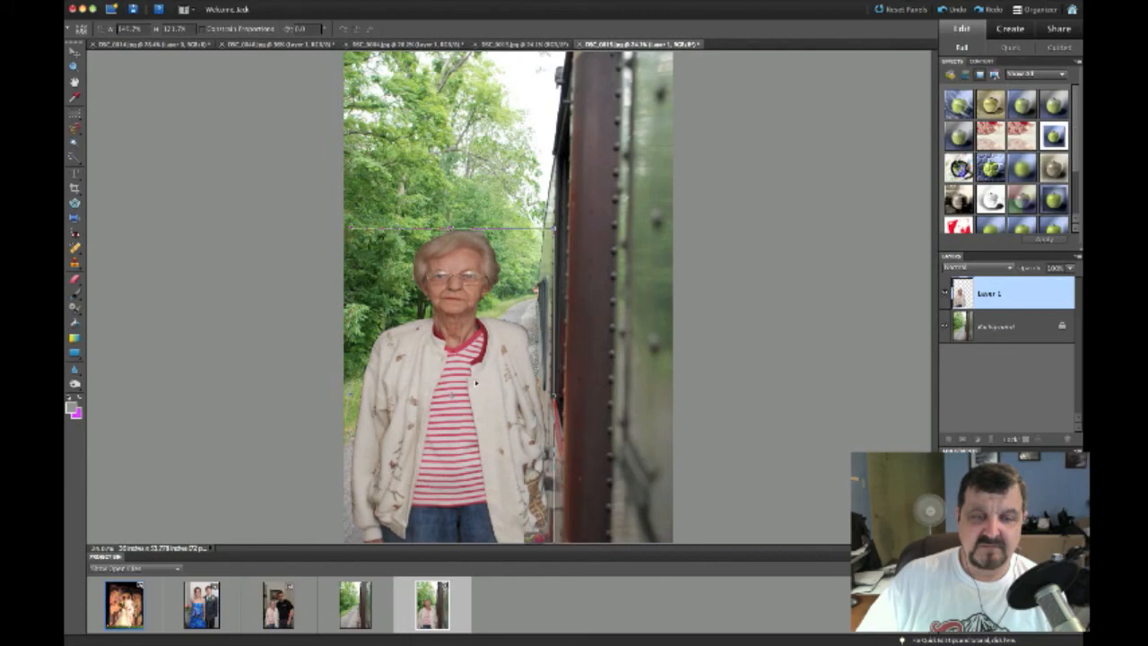
pyautogui.click(534, 543)
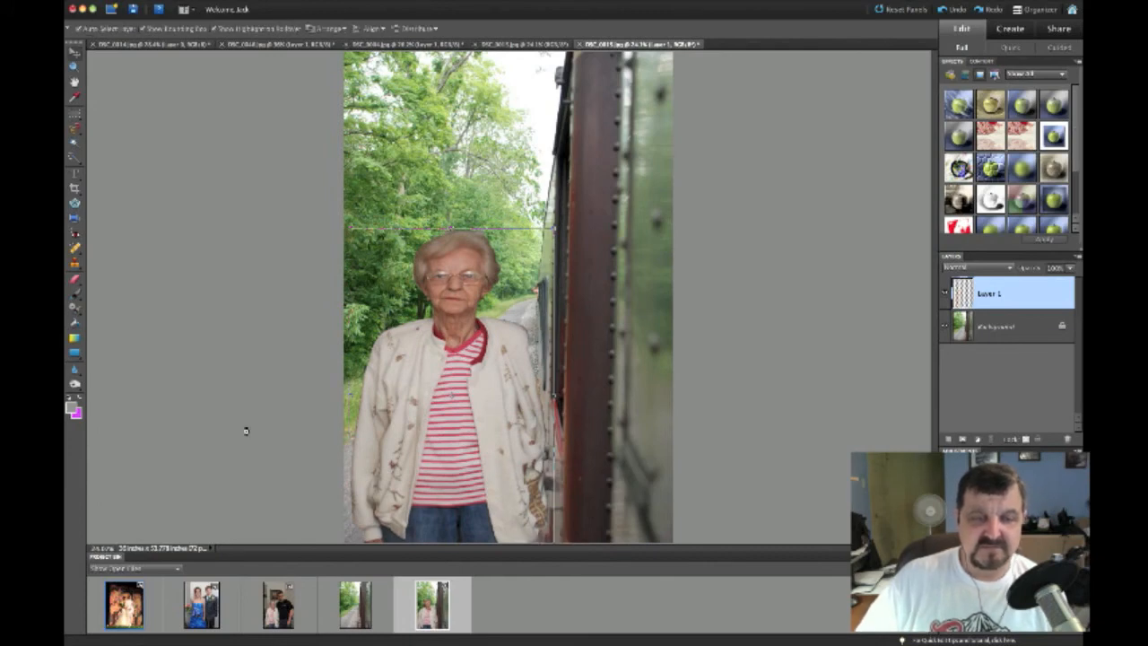
# Stretch the pasted woman slightly taller and apply the transformation.
pyautogui.click(480, 190)
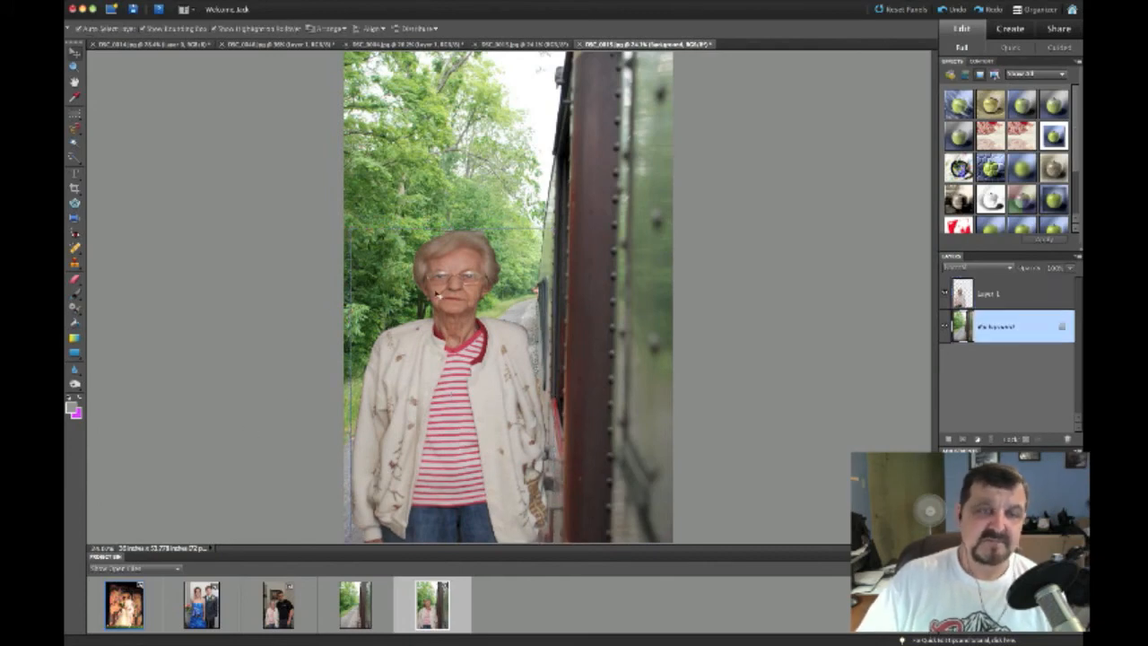
pyautogui.click(442, 259)
pyautogui.moveTo(453, 230); pyautogui.dragTo(453, 223)
pyautogui.click(527, 539)
pyautogui.click(284, 400)
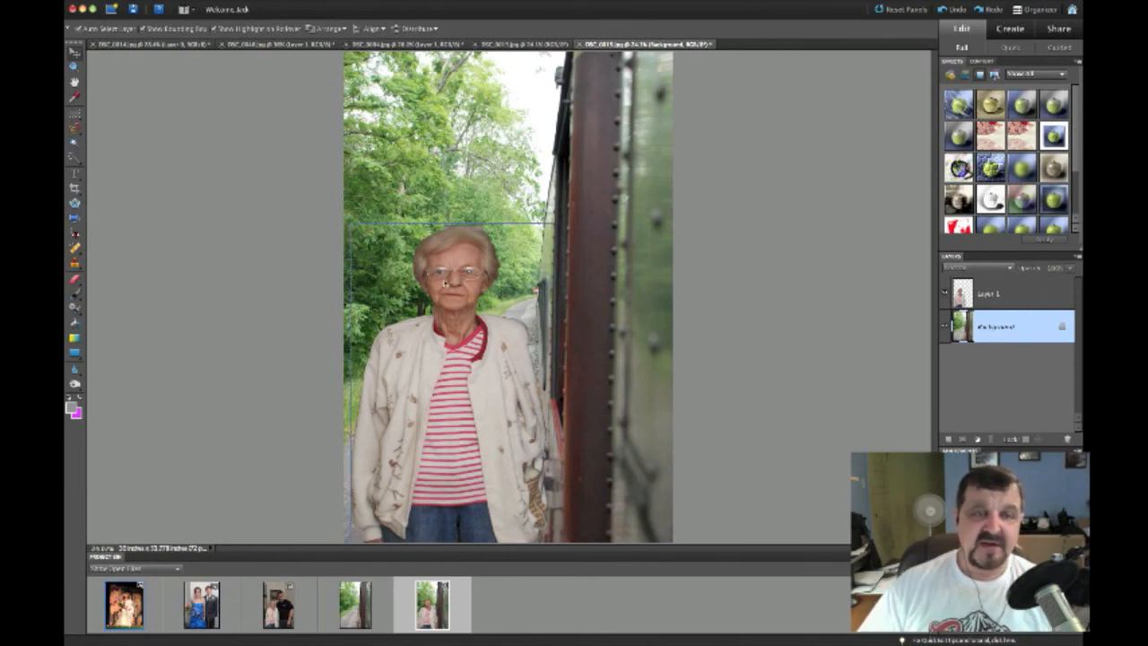
# Delete the layer containing the pasted woman from the train photo.
pyautogui.click(444, 284)
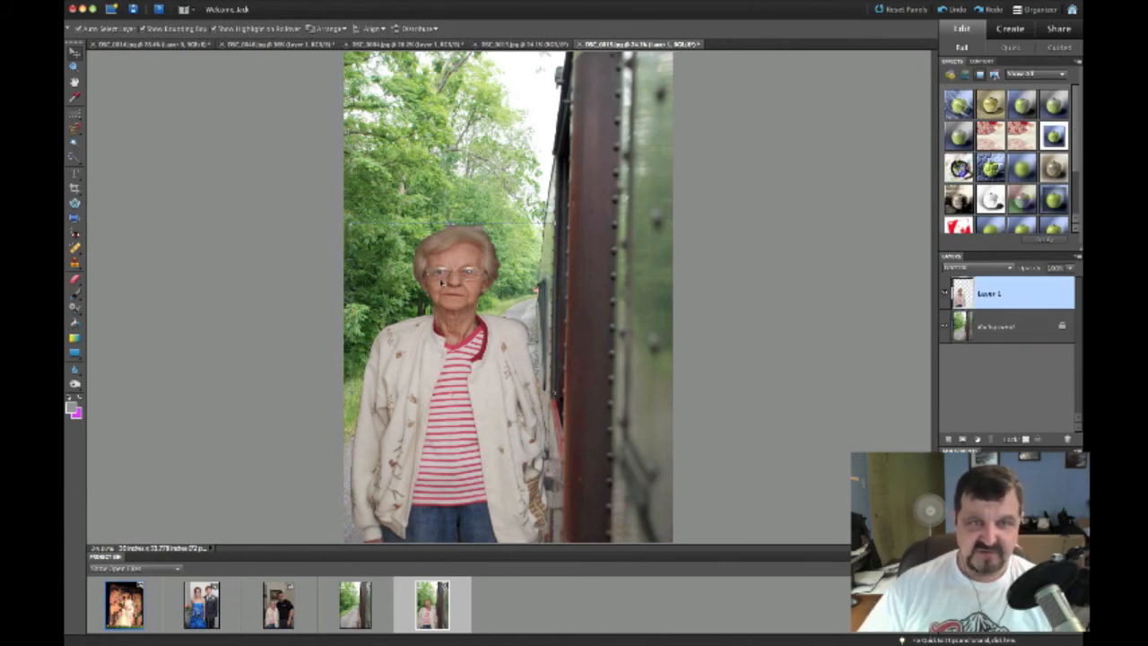
pyautogui.rightClick(998, 295)
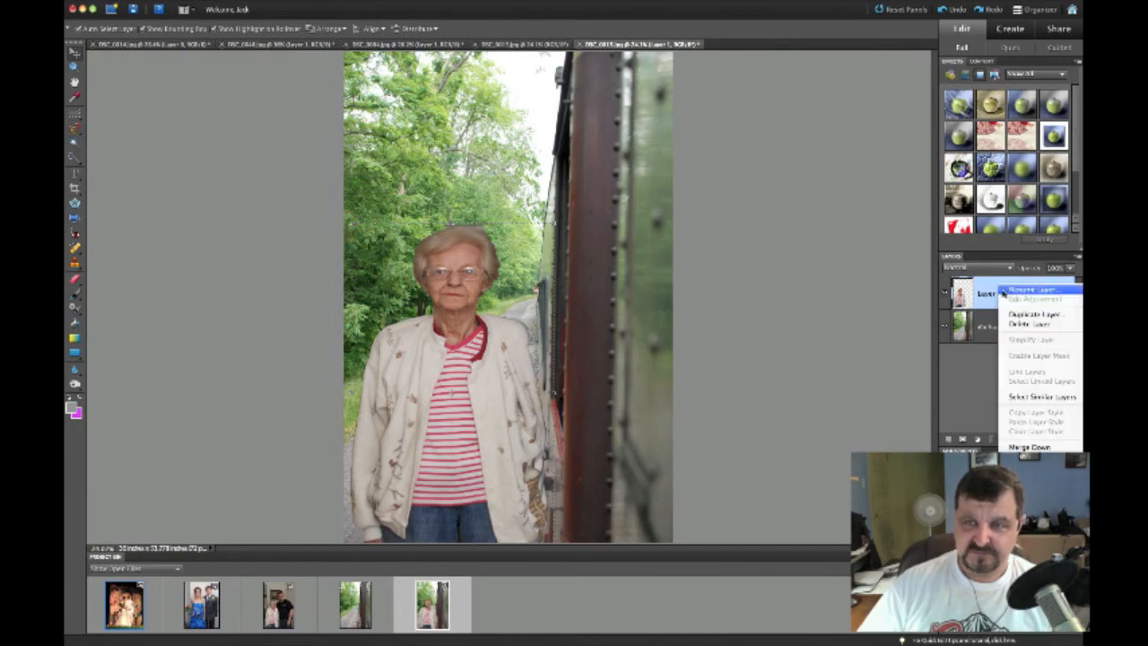
pyautogui.click(1007, 324)
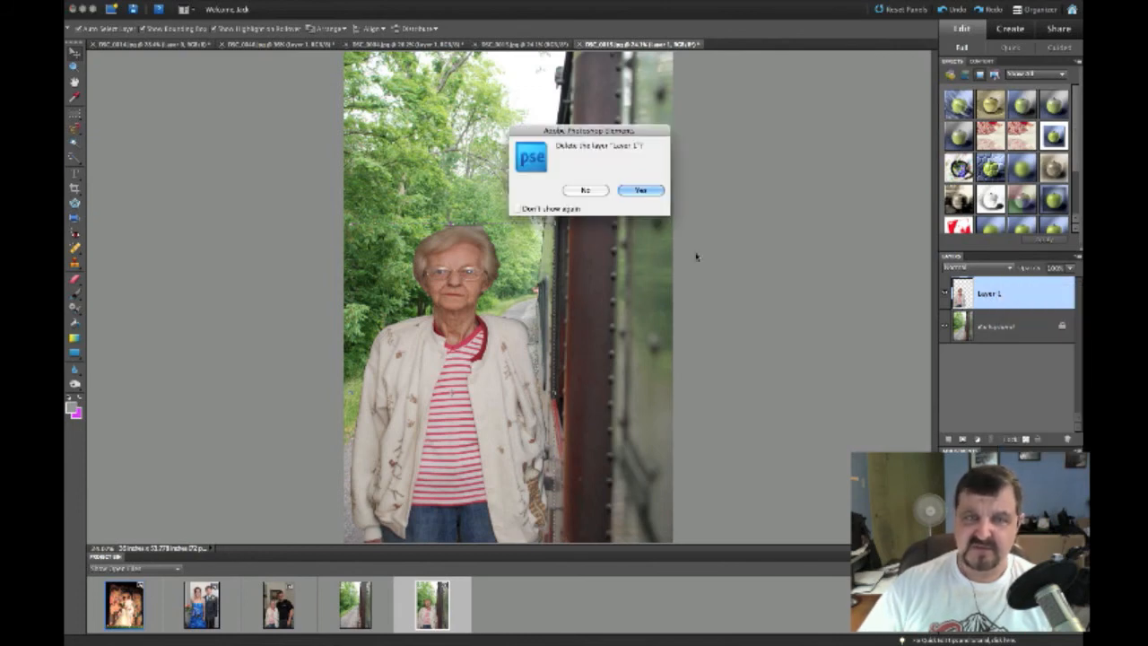
pyautogui.click(649, 192)
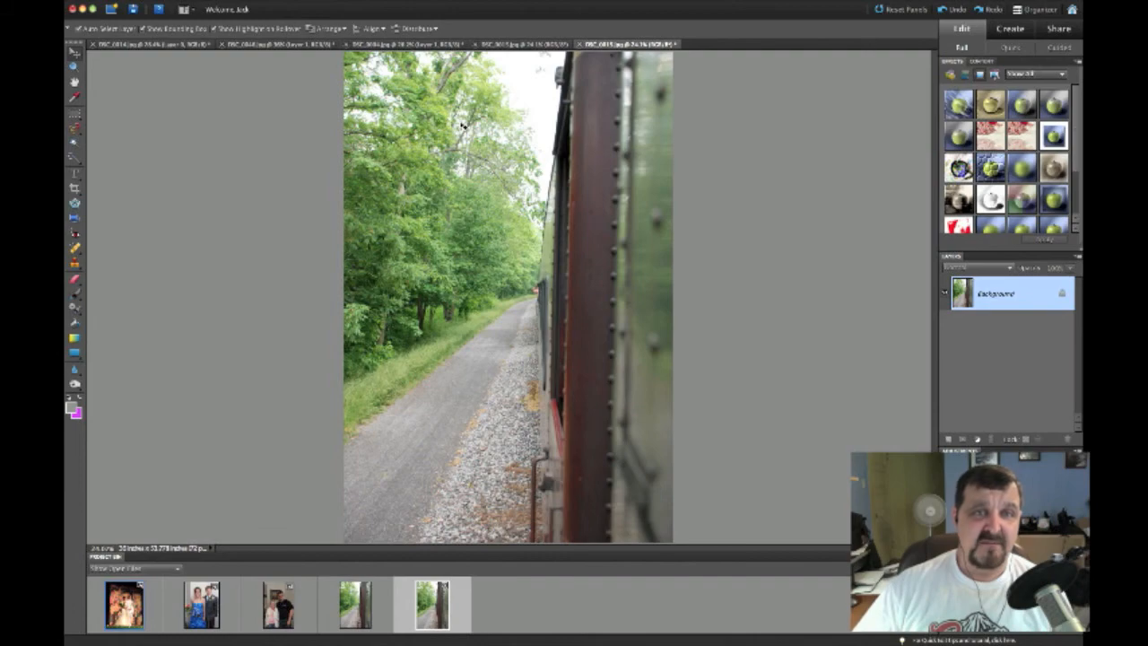
# Check the open photos and close the unedited duplicate of the train photo.
pyautogui.click(504, 45)
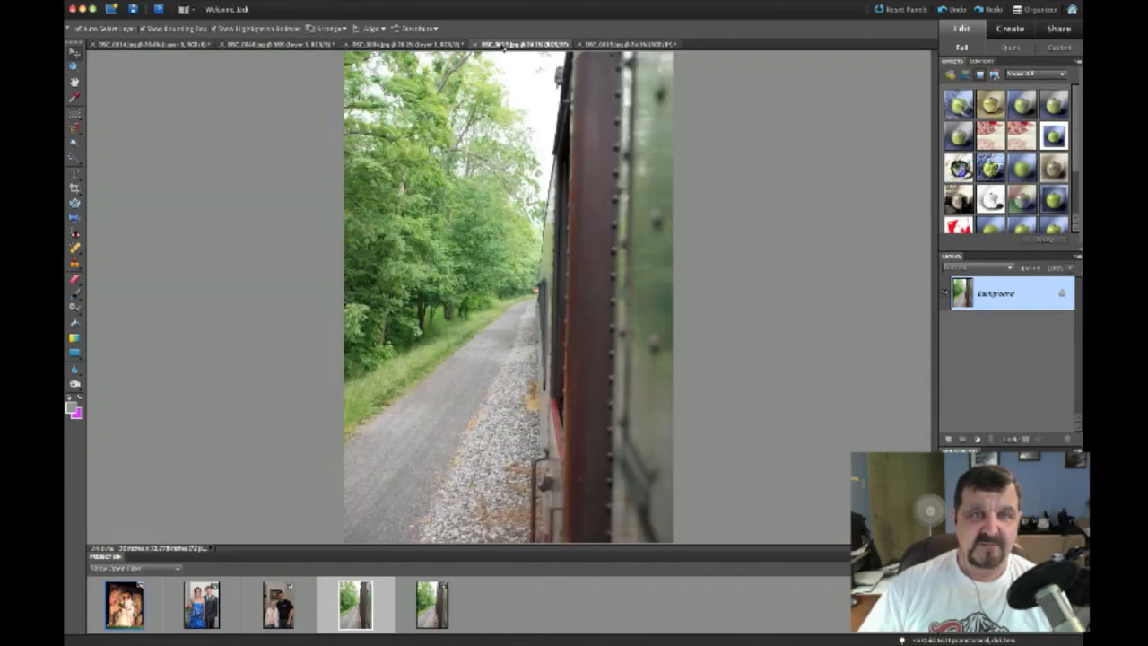
pyautogui.click(435, 45)
pyautogui.click(520, 45)
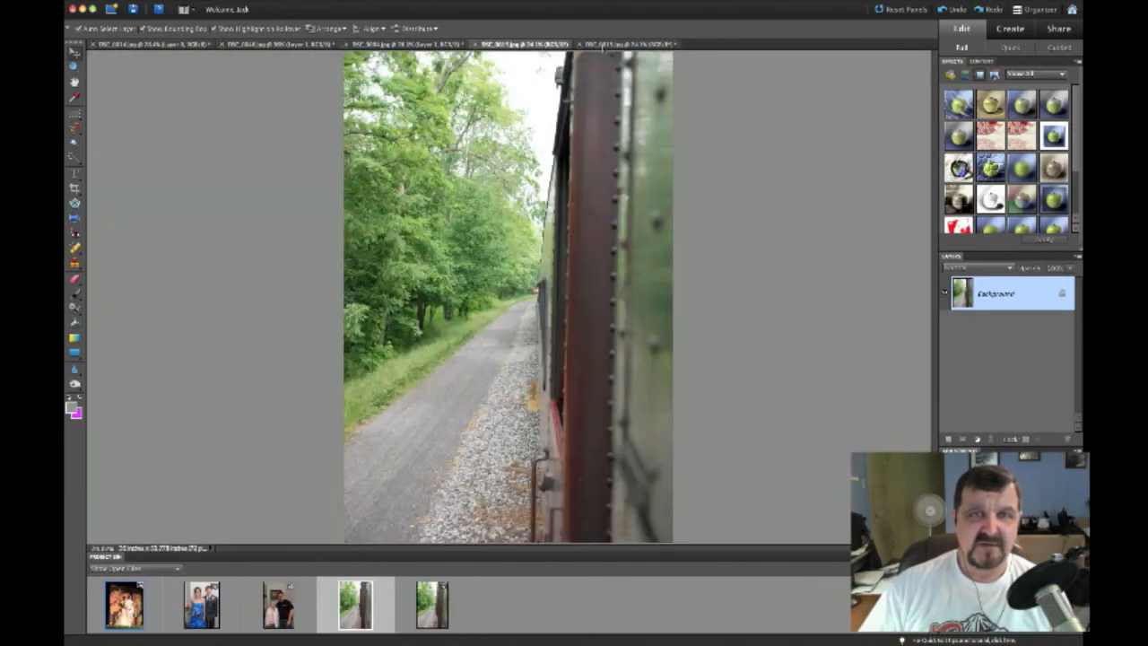
pyautogui.click(603, 46)
pyautogui.click(529, 46)
pyautogui.click(477, 45)
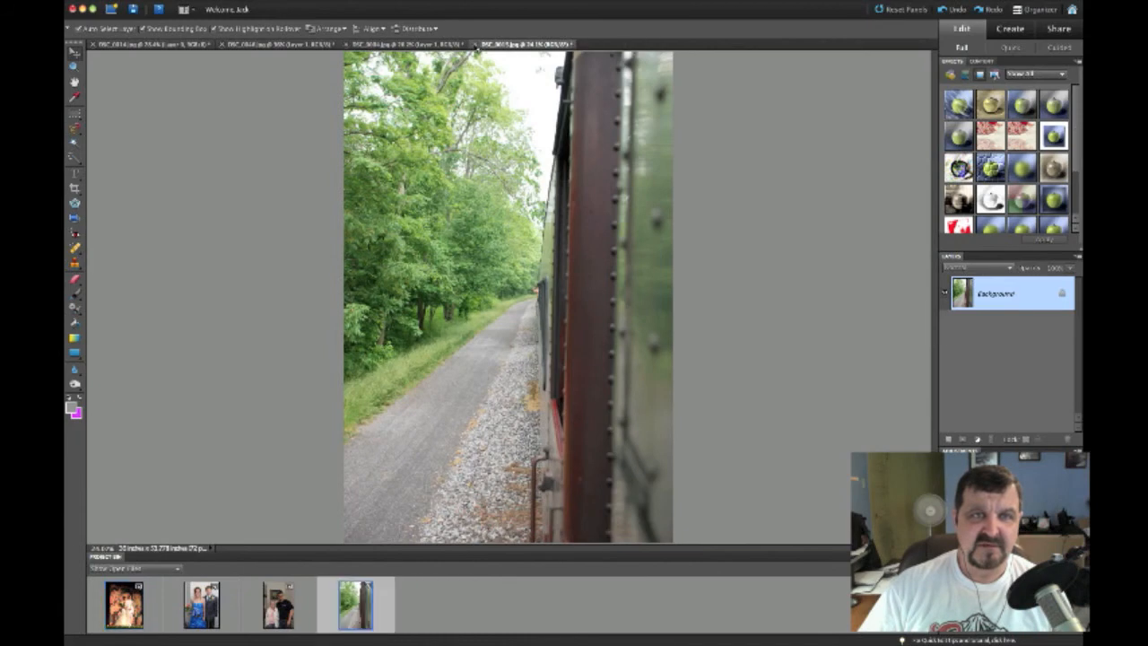
# Clear the woman's selection in the DSC_0004.jpg portrait, then select the whole picture and copy it.
pyautogui.click(408, 44)
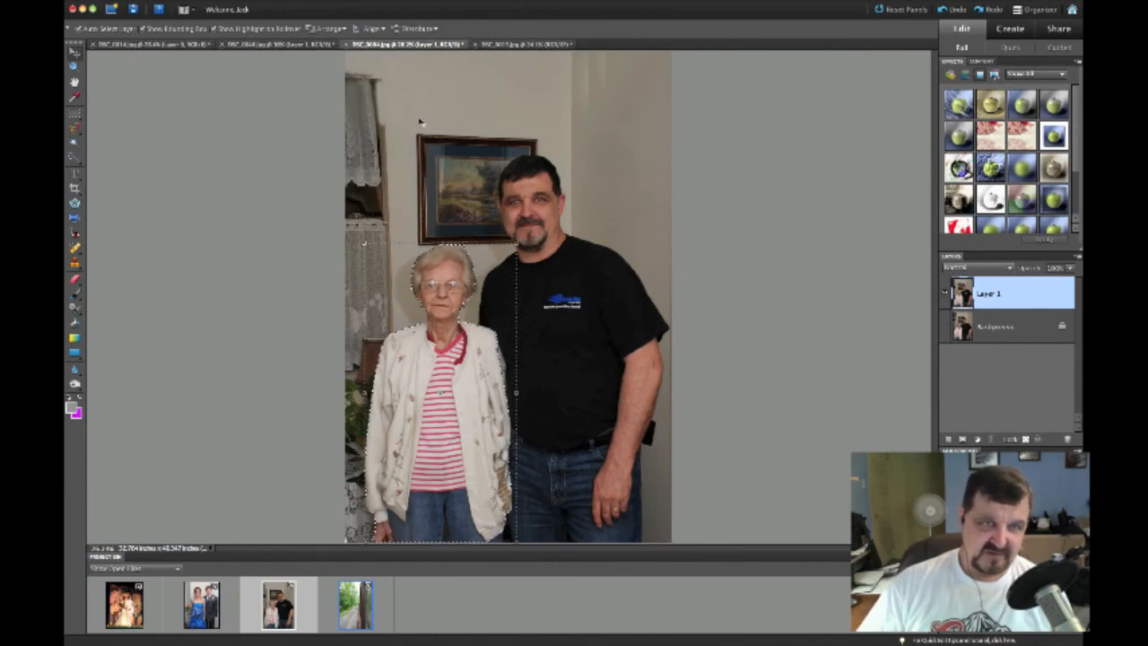
pyautogui.click(231, 3)
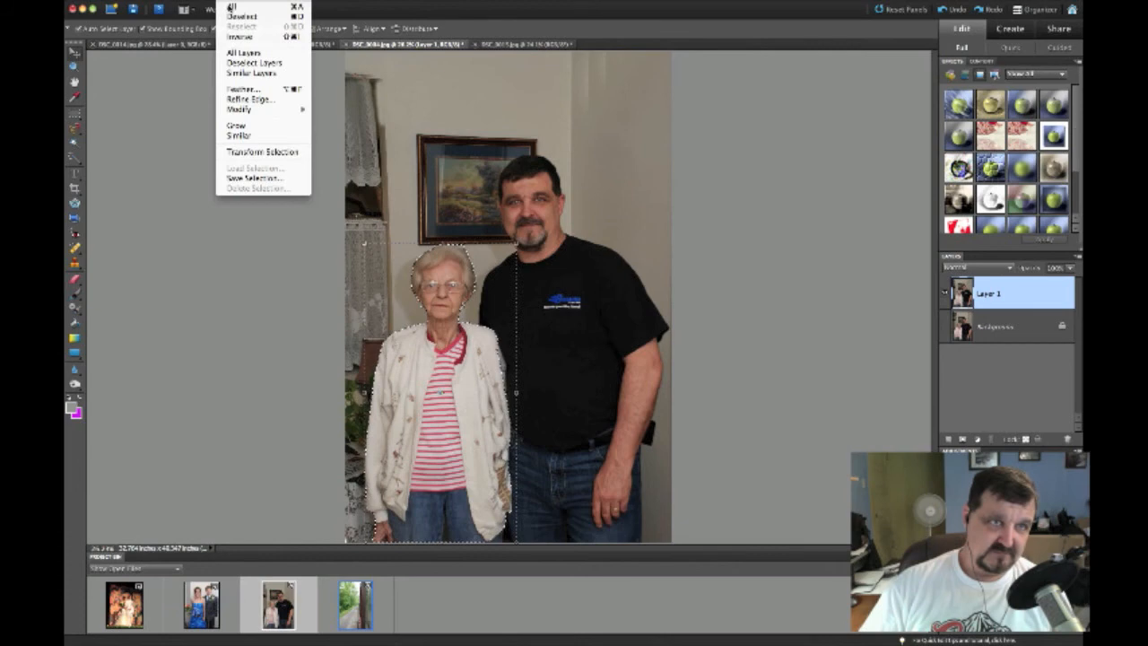
pyautogui.click(231, 16)
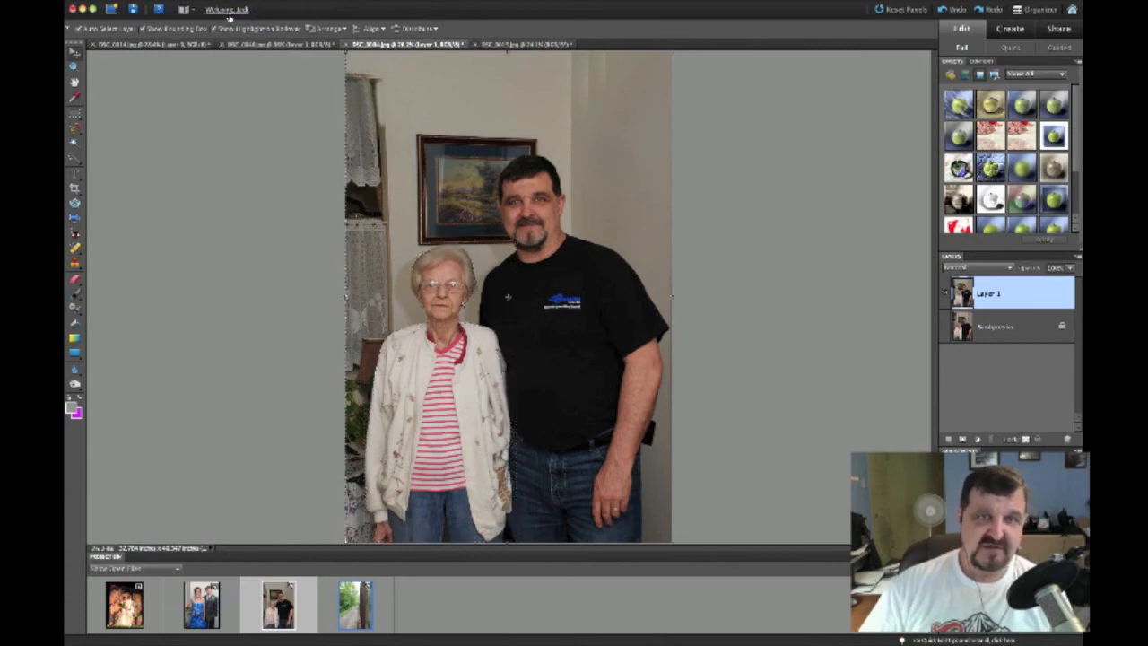
pyautogui.click(231, 4)
pyautogui.click(231, 7)
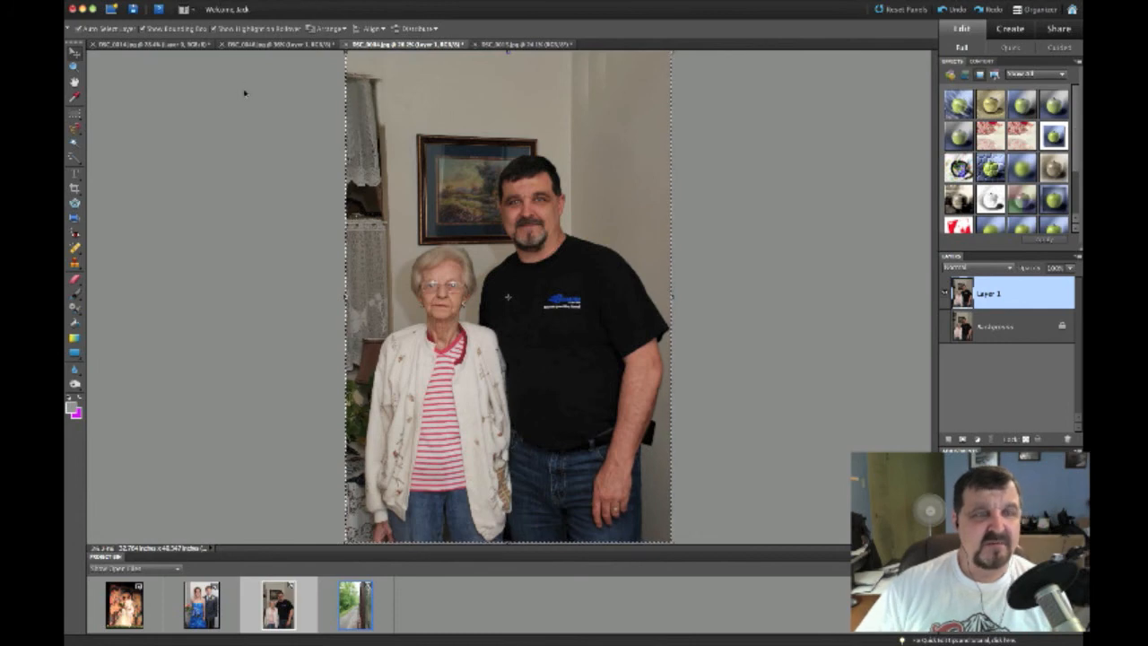
pyautogui.click(112, 4)
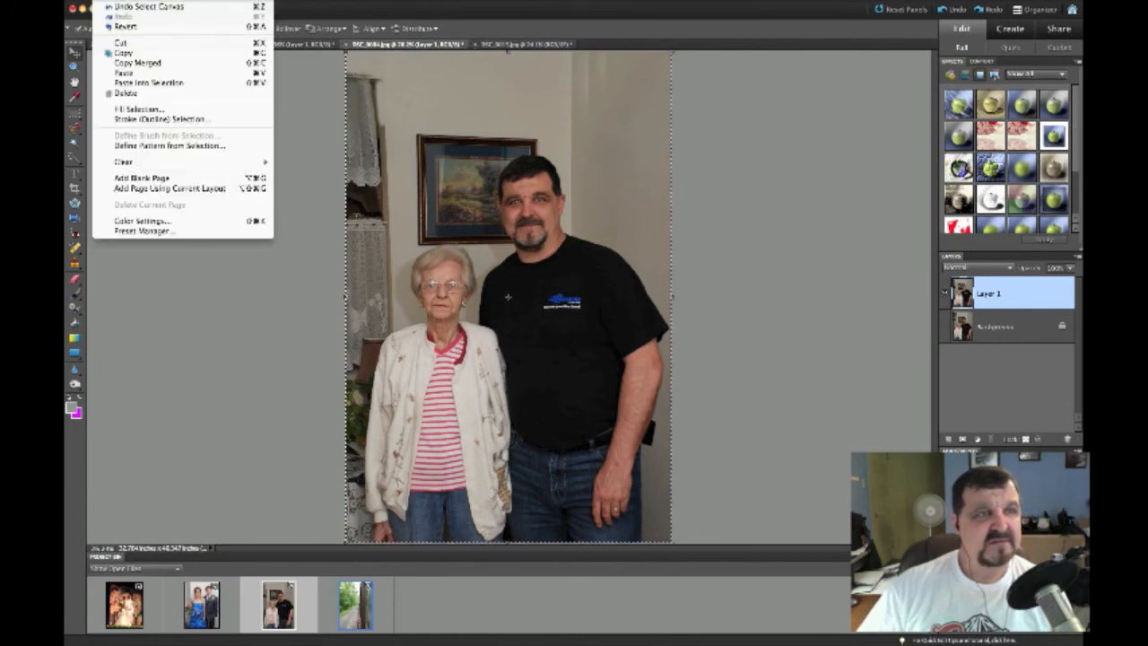
pyautogui.click(214, 53)
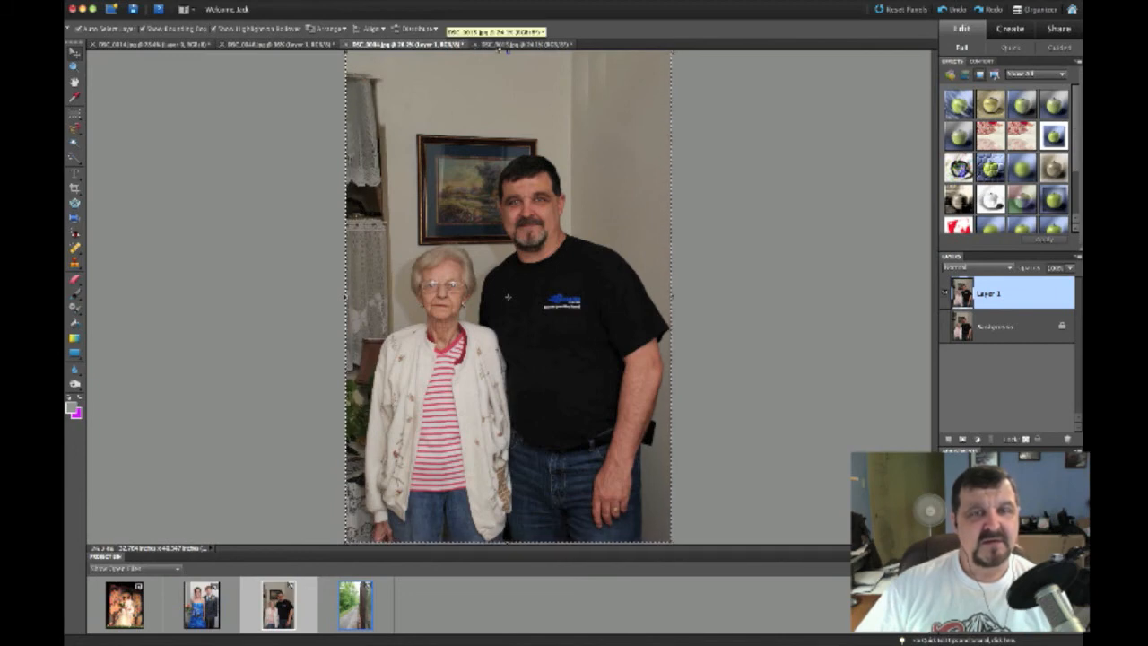
# Paste the copied full portrait into the DSC_0015.jpg train photo as a new layer.
pyautogui.click(499, 45)
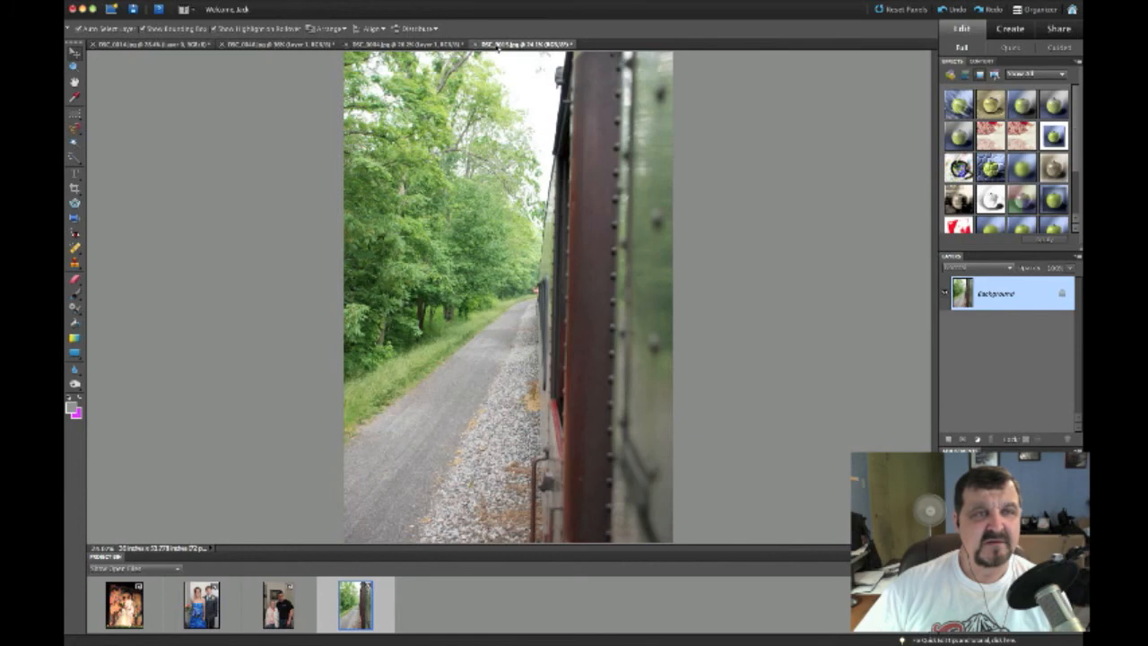
pyautogui.click(106, 6)
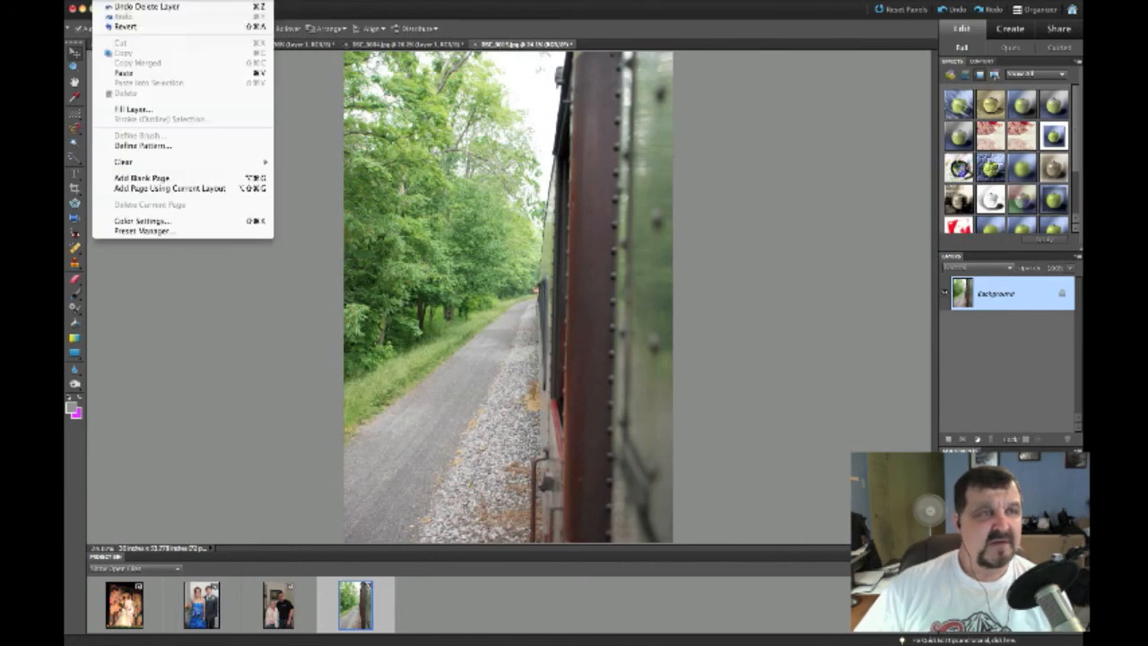
pyautogui.click(121, 73)
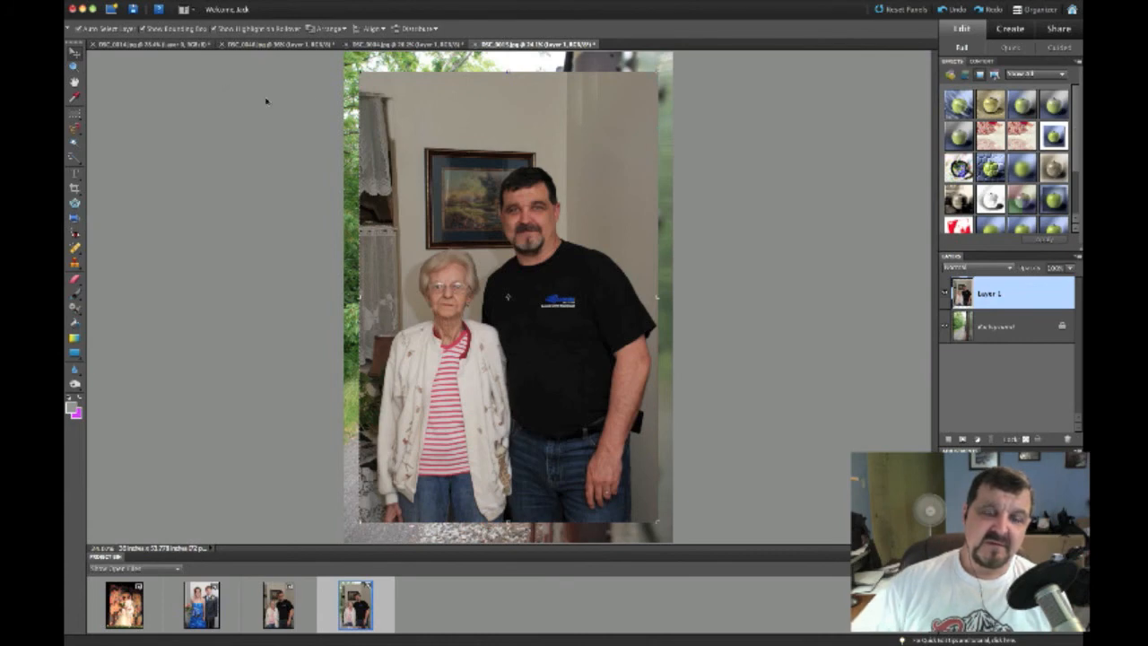
# Try shifting and enlarging the pasted portrait to cover the train photo, and discard the transformation.
pyautogui.moveTo(508, 296); pyautogui.dragTo(494, 277)
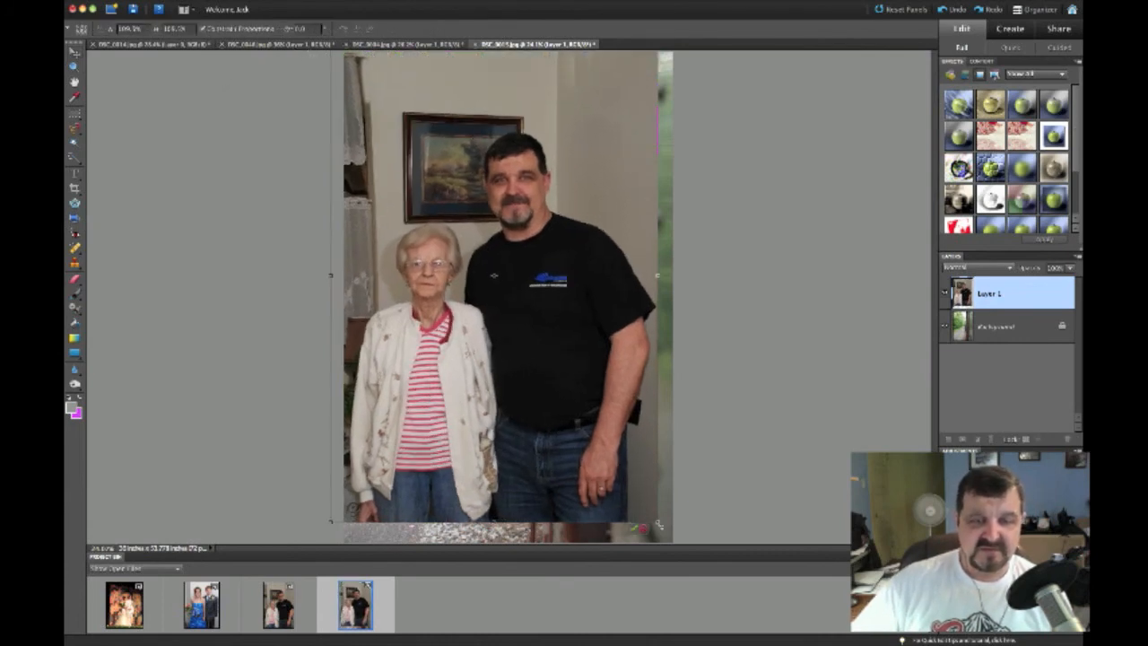
pyautogui.moveTo(658, 522); pyautogui.dragTo(775, 574)
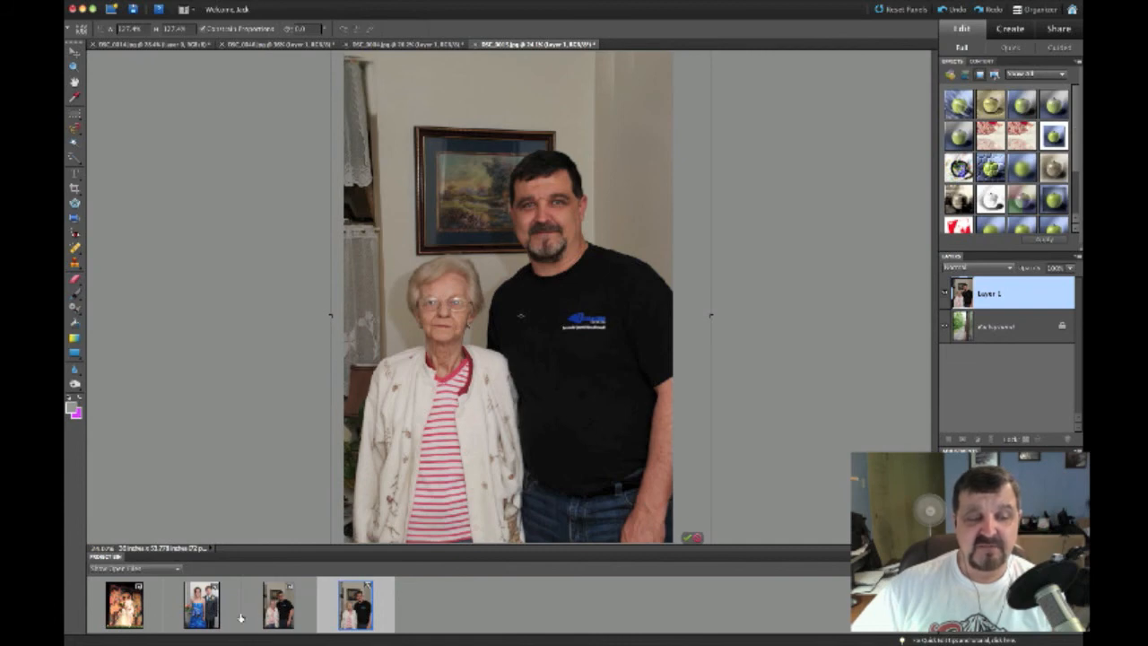
pyautogui.click(698, 538)
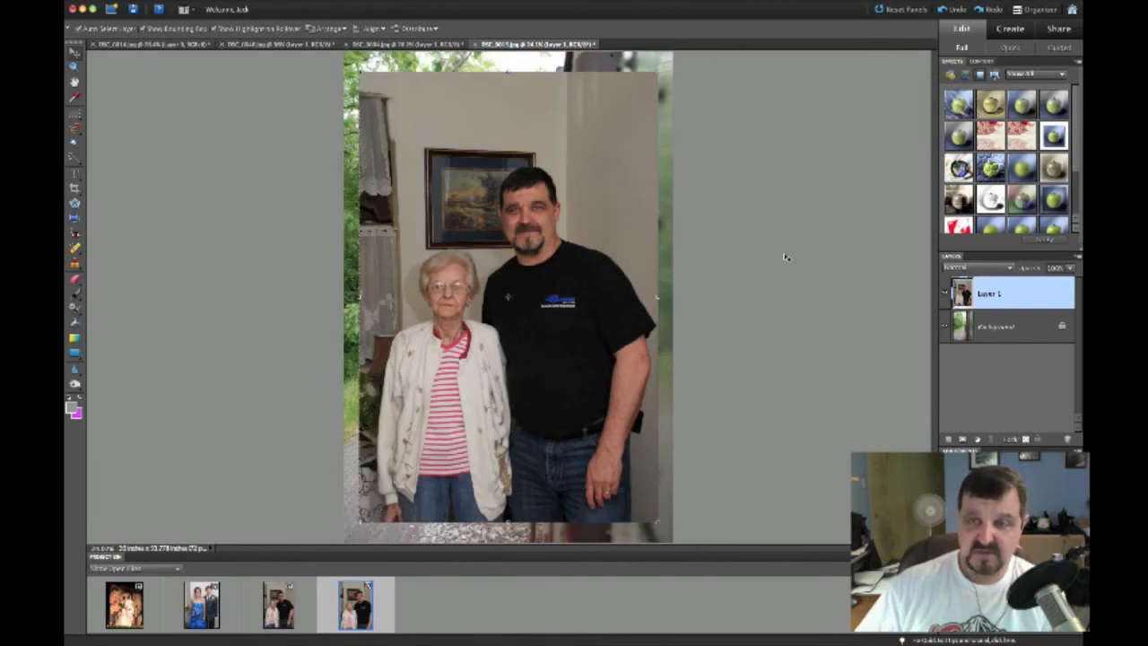
# Delete the layer containing the pasted portrait from the train photo.
pyautogui.rightClick(1018, 294)
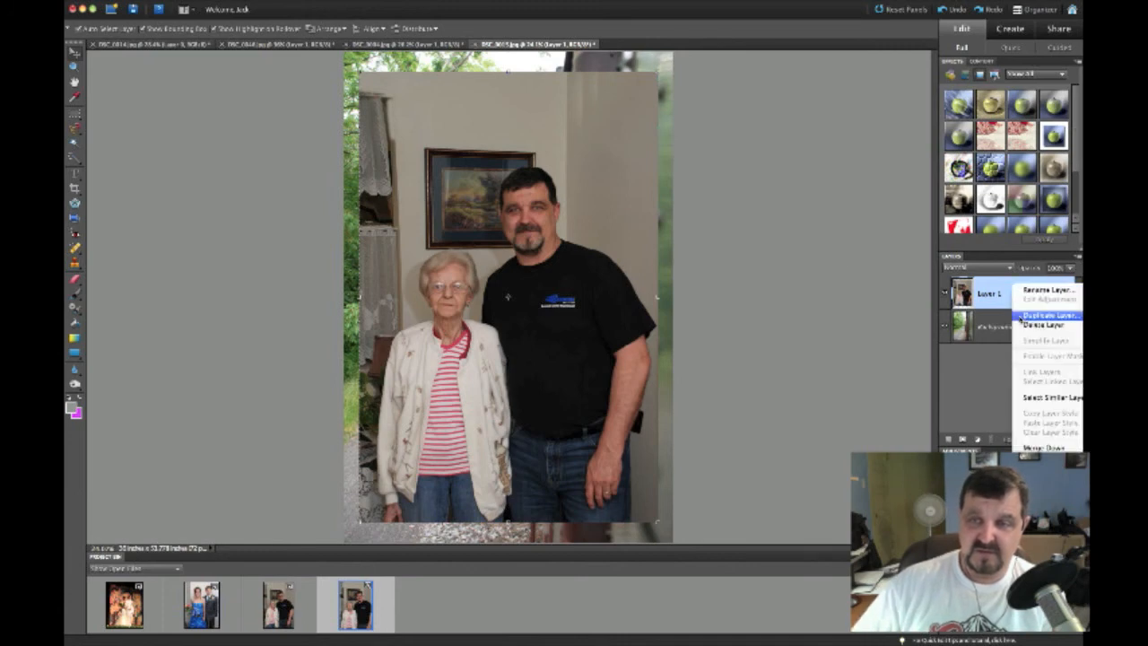
pyautogui.click(1041, 324)
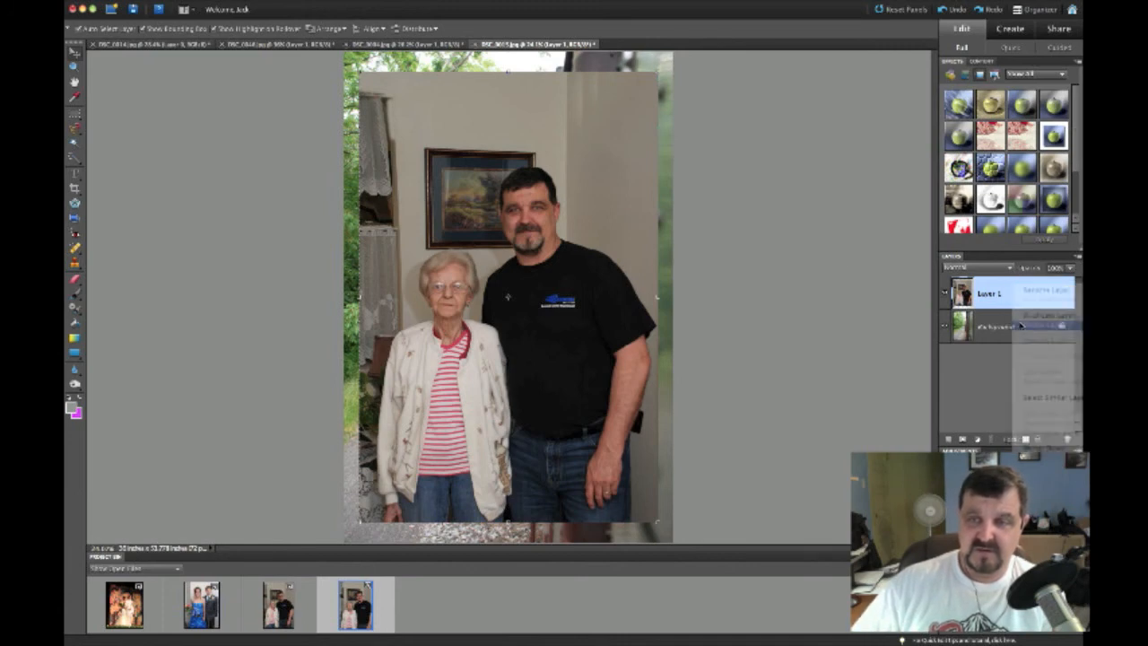
pyautogui.click(584, 191)
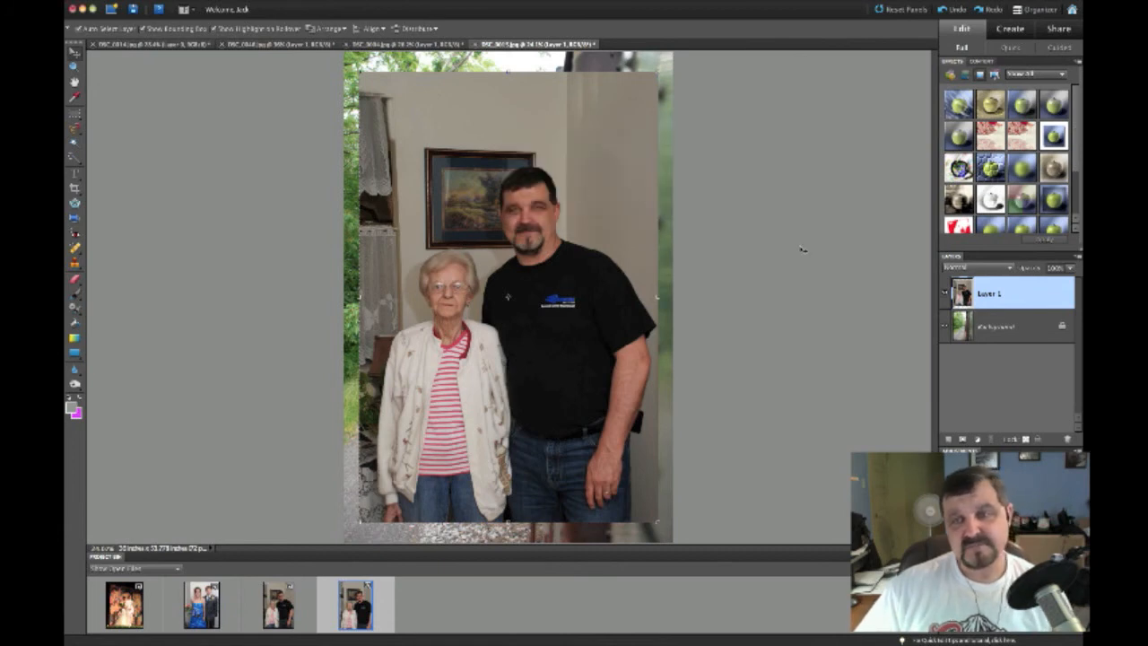
pyautogui.hotkey('alt', '[')
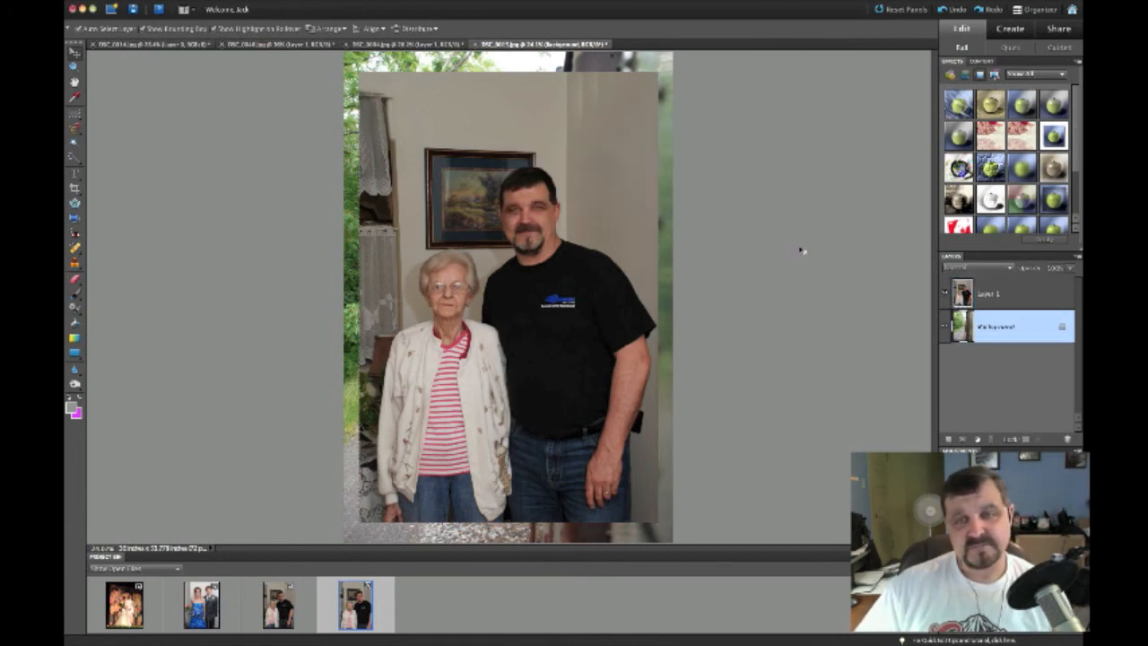
pyautogui.click(983, 294)
pyautogui.rightClick(980, 286)
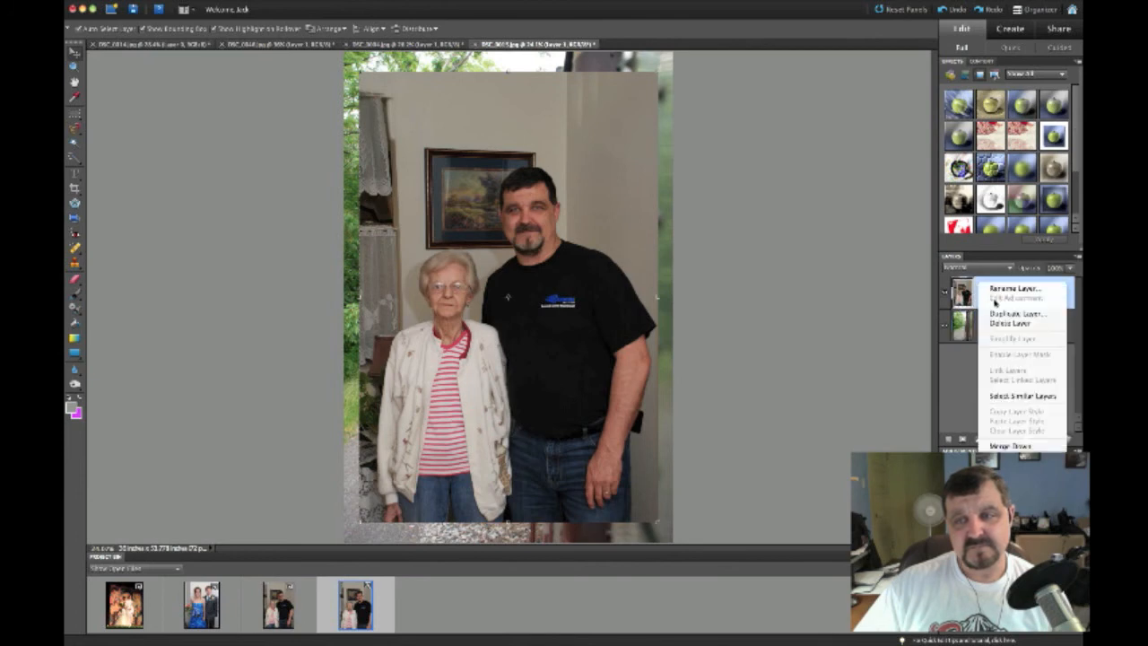
pyautogui.click(994, 322)
pyautogui.click(641, 190)
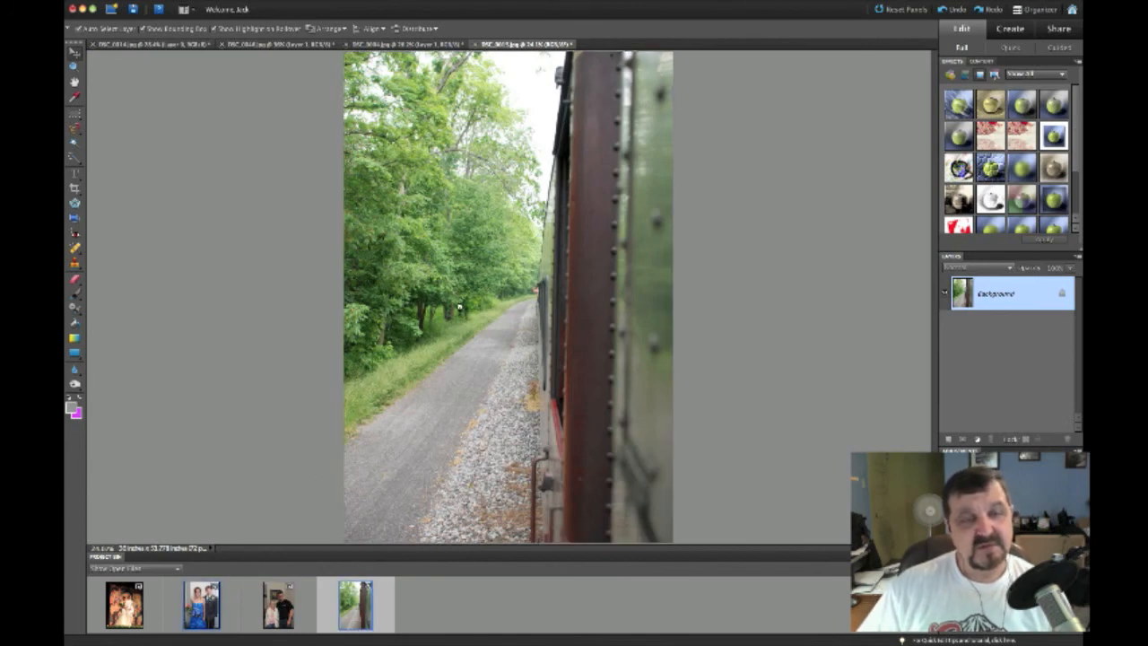
# Place the DSC_0014.jpg photo of the formally dressed couple onto the train photo and lower it to the bottom edge.
pyautogui.moveTo(202, 604); pyautogui.dragTo(459, 306)
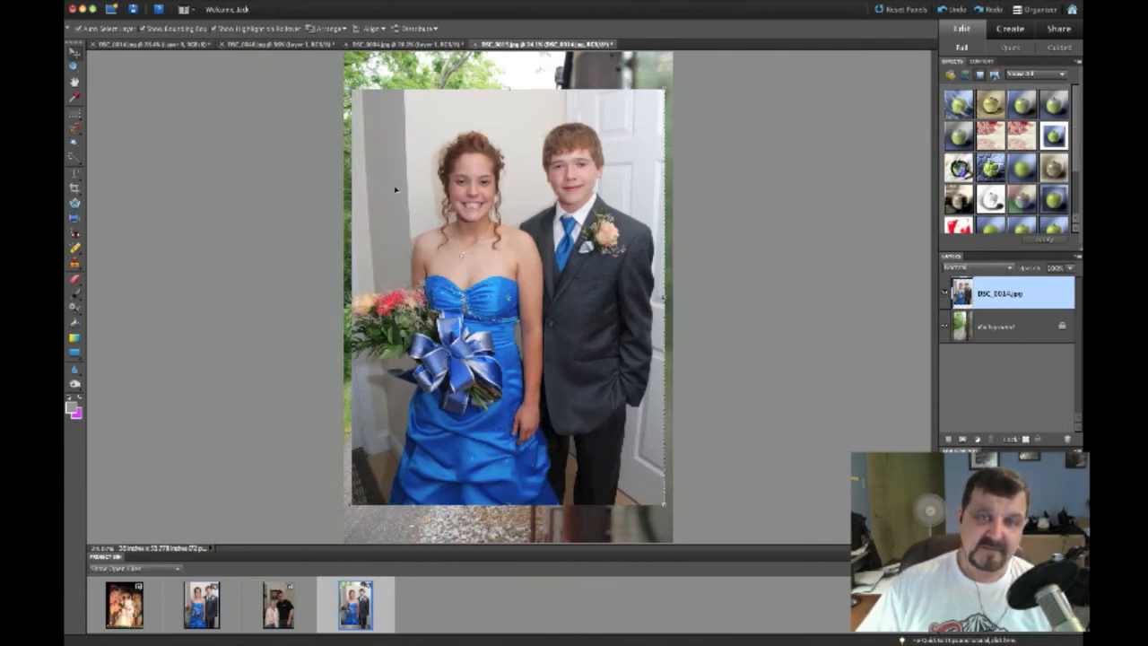
pyautogui.moveTo(523, 184); pyautogui.dragTo(520, 222)
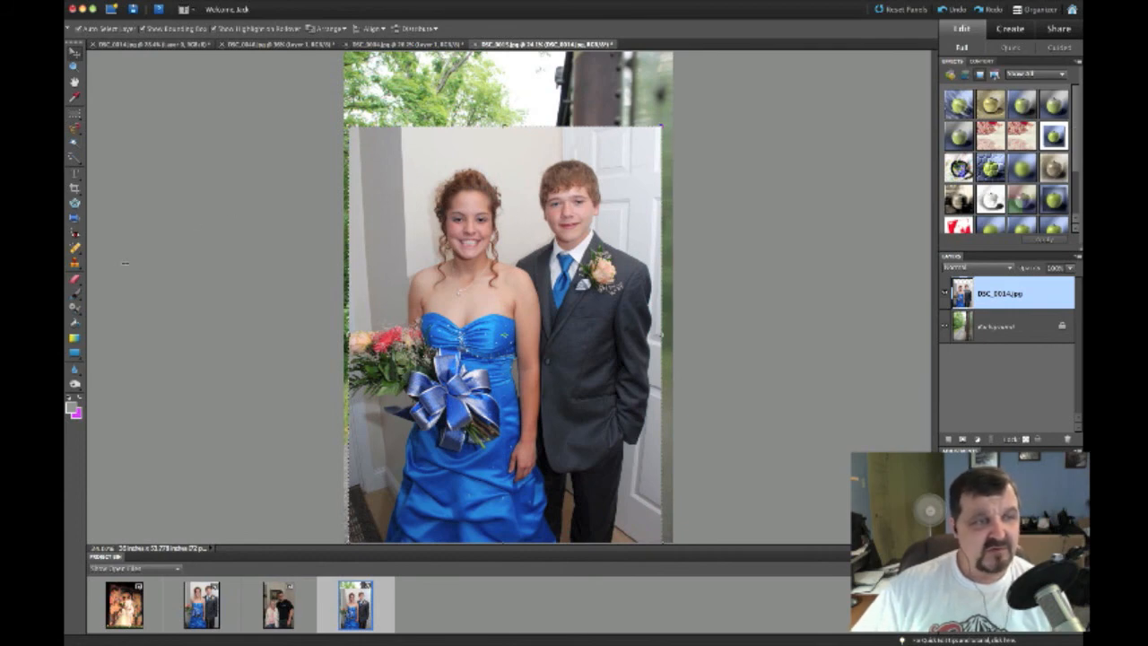
# Erase the wall and door around the outside of the couple on the DSC_0014.jpg layer, enlarging the eraser brush.
pyautogui.press('e')
pyautogui.moveTo(359, 168)
pyautogui.mouseDown()
pyautogui.moveTo(354, 135)
pyautogui.moveTo(425, 142)
pyautogui.moveTo(377, 157)
pyautogui.moveTo(448, 140)
pyautogui.moveTo(419, 187)
pyautogui.moveTo(421, 168)
pyautogui.moveTo(426, 231)
pyautogui.moveTo(395, 271)
pyautogui.mouseUp()
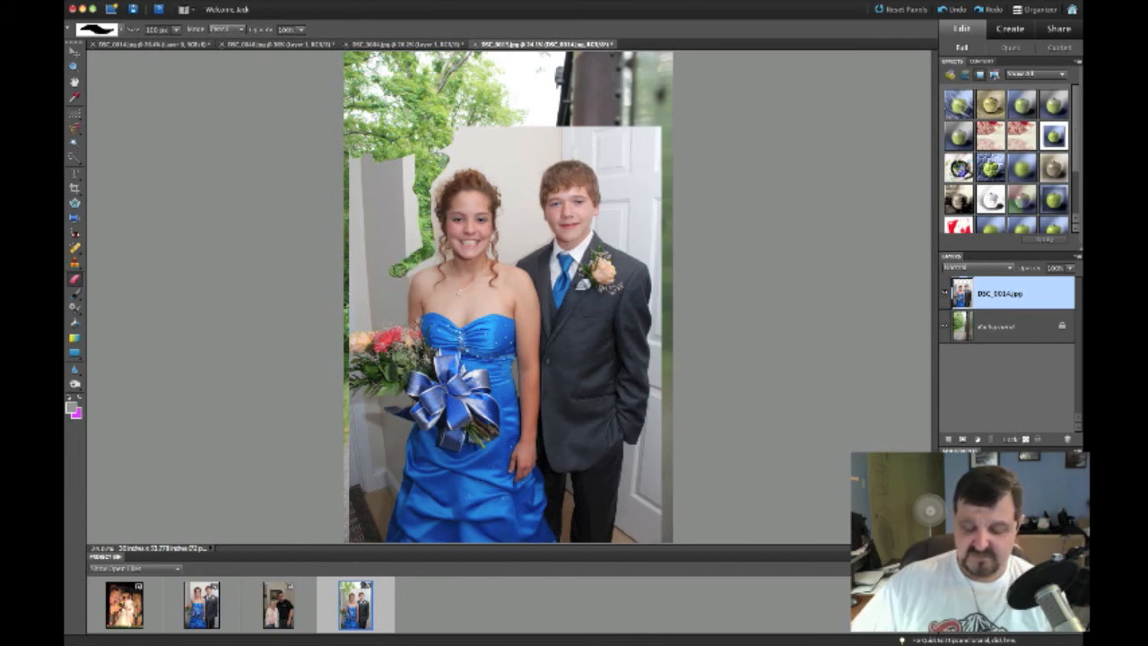
pyautogui.press(']')
pyautogui.press(']')
pyautogui.press(']')
pyautogui.click(397, 258)
pyautogui.moveTo(397, 257)
pyautogui.mouseDown()
pyautogui.moveTo(400, 177)
pyautogui.moveTo(363, 180)
pyautogui.moveTo(365, 305)
pyautogui.moveTo(430, 220)
pyautogui.moveTo(449, 157)
pyautogui.moveTo(495, 142)
pyautogui.moveTo(632, 141)
pyautogui.moveTo(646, 154)
pyautogui.moveTo(647, 220)
pyautogui.moveTo(679, 256)
pyautogui.moveTo(682, 353)
pyautogui.moveTo(649, 420)
pyautogui.moveTo(644, 498)
pyautogui.moveTo(620, 536)
pyautogui.moveTo(645, 460)
pyautogui.mouseUp()
pyautogui.moveTo(654, 240)
pyautogui.mouseDown()
pyautogui.moveTo(596, 144)
pyautogui.moveTo(555, 132)
pyautogui.moveTo(518, 168)
pyautogui.mouseUp()
# Erase the remaining wall between the couple's heads and beside the bouquet and dress with a smaller eraser brush.
pyautogui.press('[')
pyautogui.press('[')
pyautogui.press('[')
pyautogui.press('[')
pyautogui.press('[')
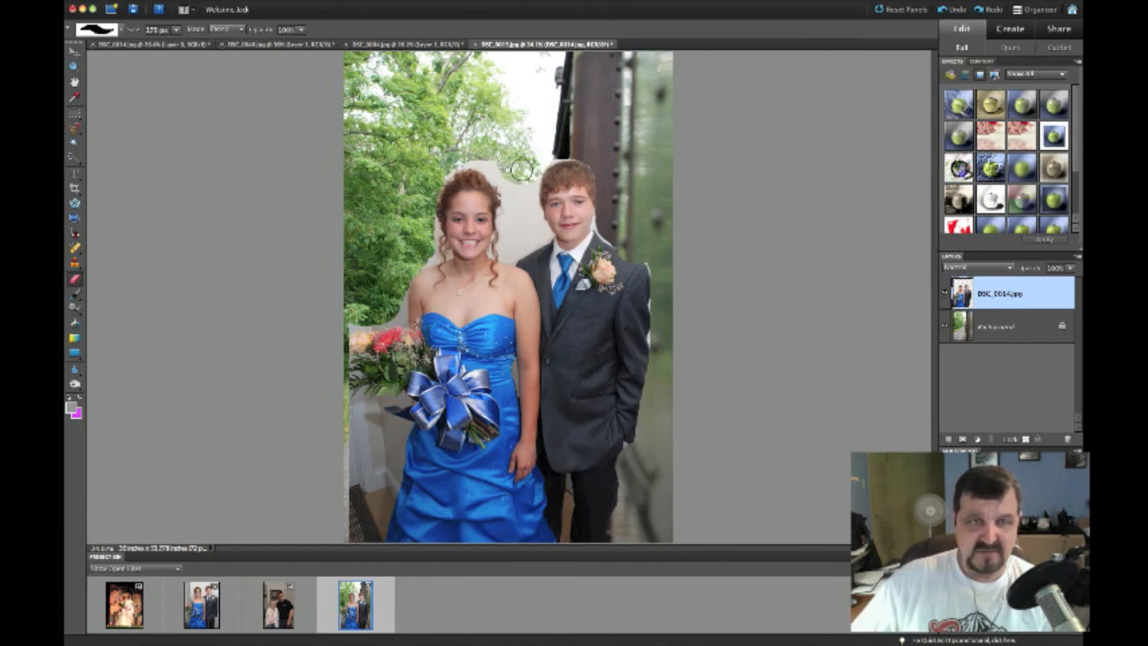
pyautogui.moveTo(529, 187)
pyautogui.mouseDown()
pyautogui.moveTo(540, 235)
pyautogui.moveTo(511, 254)
pyautogui.moveTo(505, 175)
pyautogui.moveTo(508, 214)
pyautogui.moveTo(495, 171)
pyautogui.moveTo(449, 163)
pyautogui.moveTo(424, 209)
pyautogui.moveTo(423, 255)
pyautogui.mouseUp()
pyautogui.moveTo(398, 297)
pyautogui.mouseDown()
pyautogui.moveTo(396, 318)
pyautogui.moveTo(352, 326)
pyautogui.moveTo(335, 384)
pyautogui.moveTo(396, 401)
pyautogui.moveTo(401, 414)
pyautogui.moveTo(389, 503)
pyautogui.moveTo(377, 538)
pyautogui.moveTo(360, 543)
pyautogui.moveTo(343, 398)
pyautogui.moveTo(384, 418)
pyautogui.moveTo(383, 449)
pyautogui.moveTo(361, 475)
pyautogui.moveTo(361, 429)
pyautogui.moveTo(368, 489)
pyautogui.moveTo(377, 453)
pyautogui.moveTo(357, 525)
pyautogui.mouseUp()
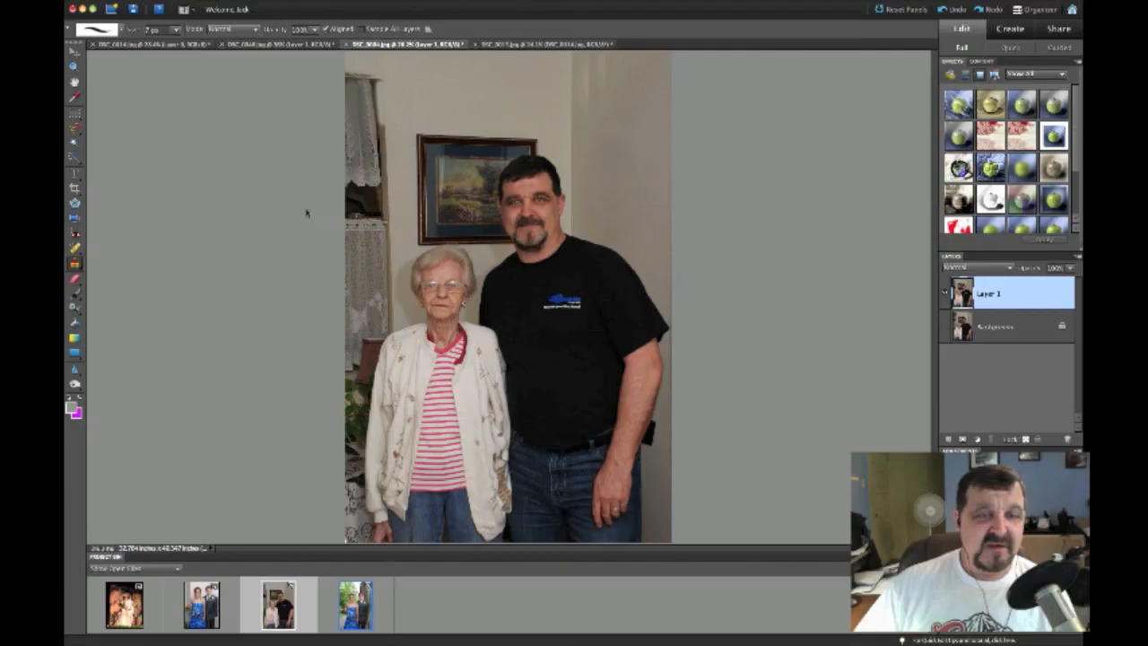
# Clone out the glare on the left-hand lens of the woman's glasses in DSC_0004.jpg with a 7 px Clone Stamp.
pyautogui.click(74, 66)
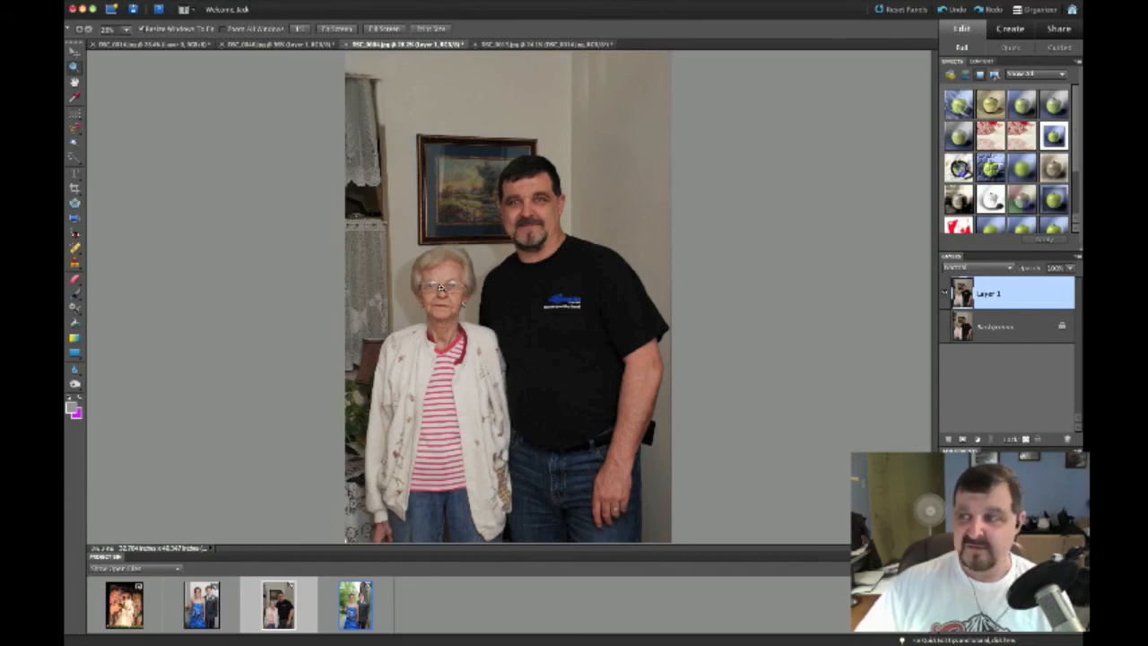
pyautogui.moveTo(389, 262); pyautogui.dragTo(530, 335)
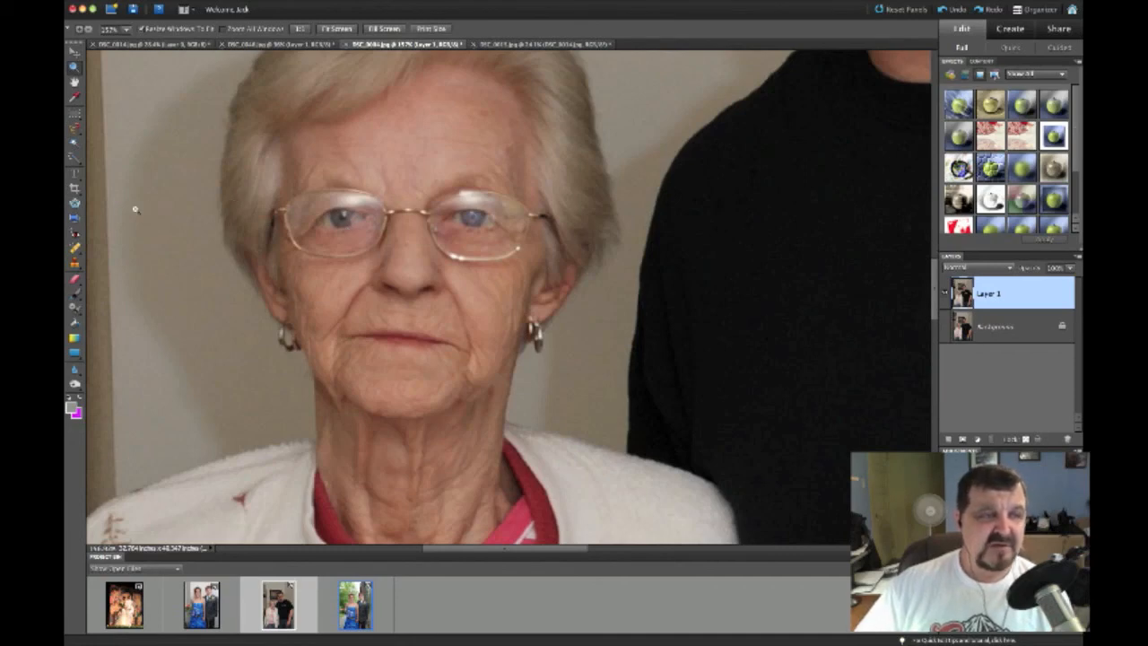
pyautogui.click(75, 263)
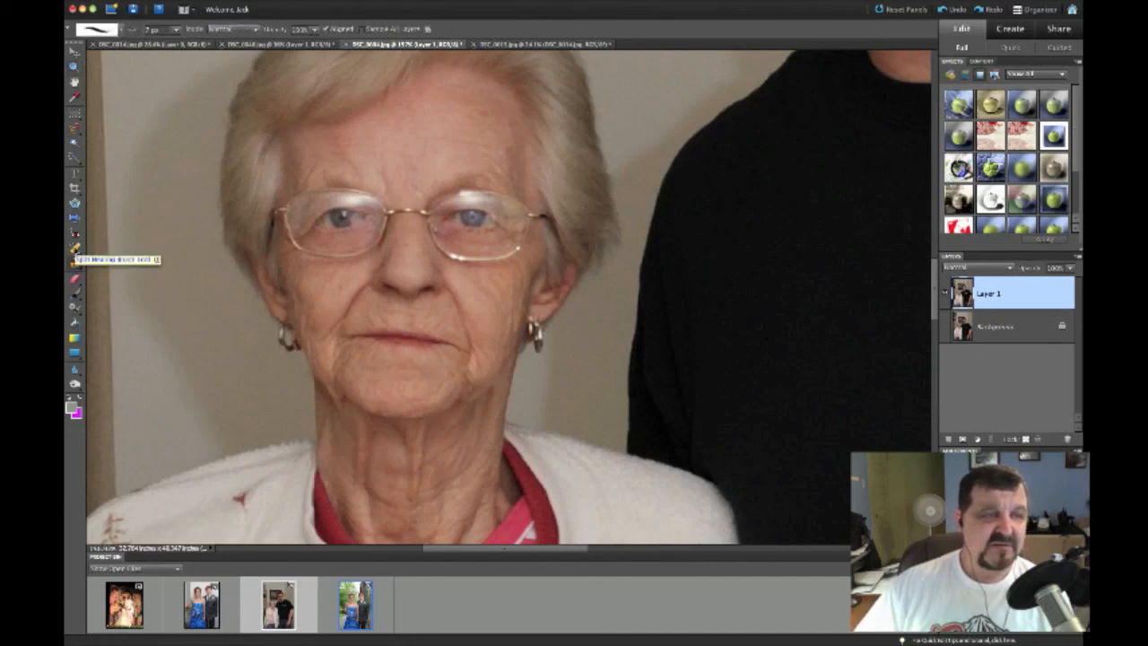
pyautogui.keyDown('alt'); pyautogui.click(338, 201); pyautogui.keyUp('alt')
pyautogui.click(341, 199)
pyautogui.moveTo(348, 199)
pyautogui.mouseDown()
pyautogui.moveTo(367, 199)
pyautogui.moveTo(349, 205)
pyautogui.mouseUp()
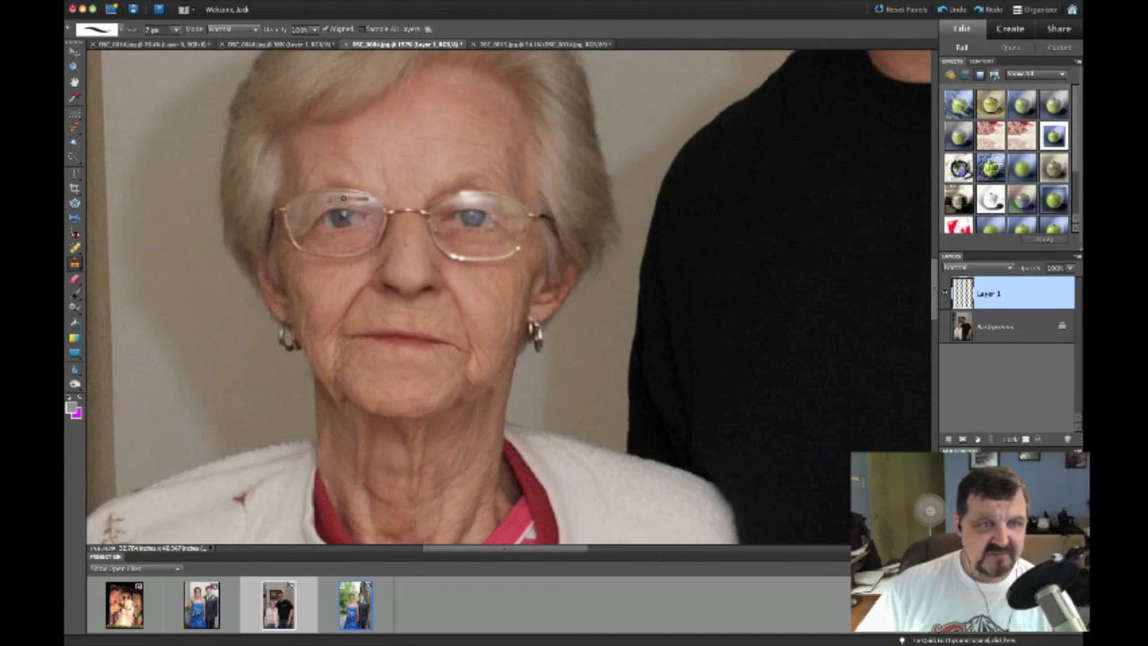
pyautogui.click(375, 201)
pyautogui.click(366, 197)
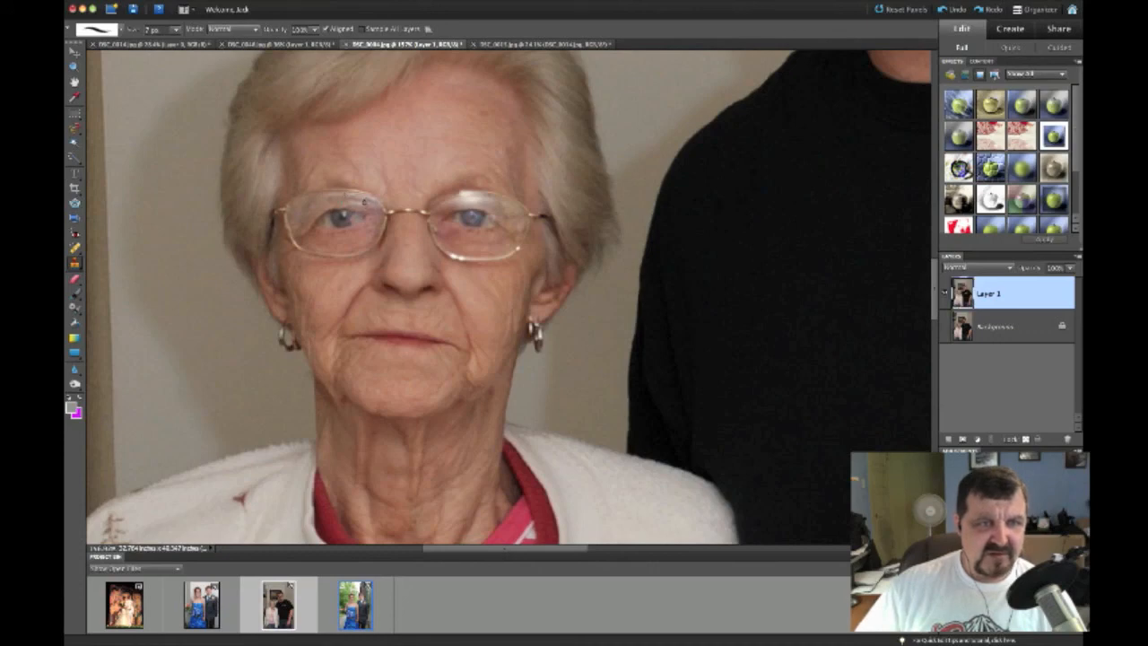
pyautogui.click(357, 205)
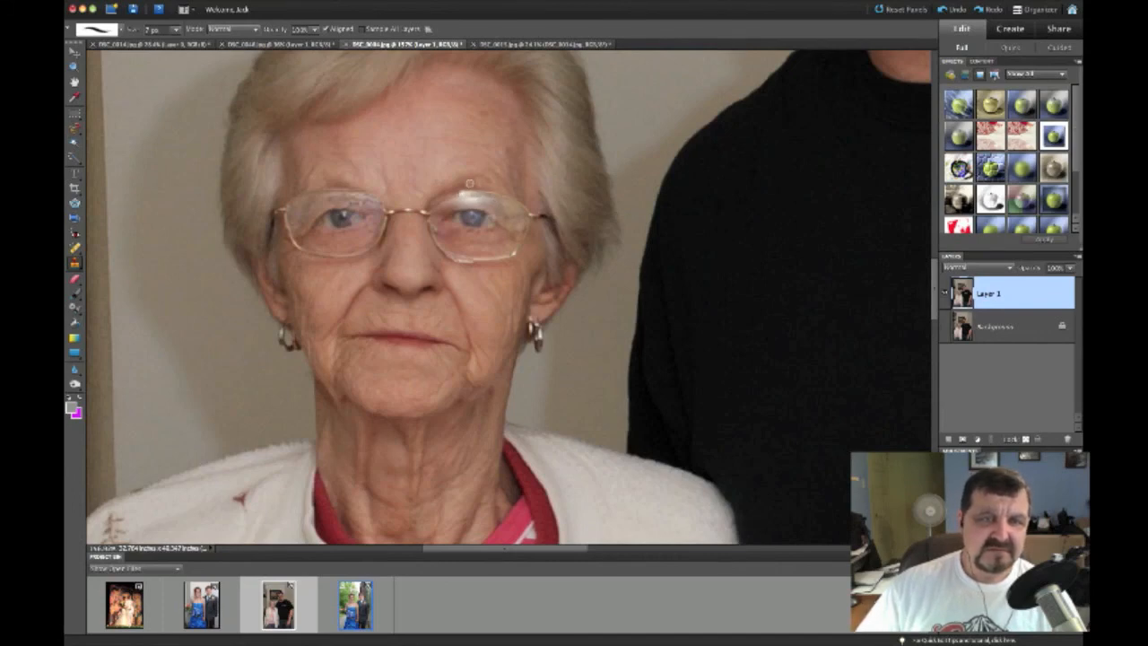
# Clone over the glare on the right-hand lens of the woman's glasses and undo the last two strokes.
pyautogui.moveTo(480, 196)
pyautogui.mouseDown()
pyautogui.moveTo(458, 195)
pyautogui.moveTo(494, 199)
pyautogui.mouseUp()
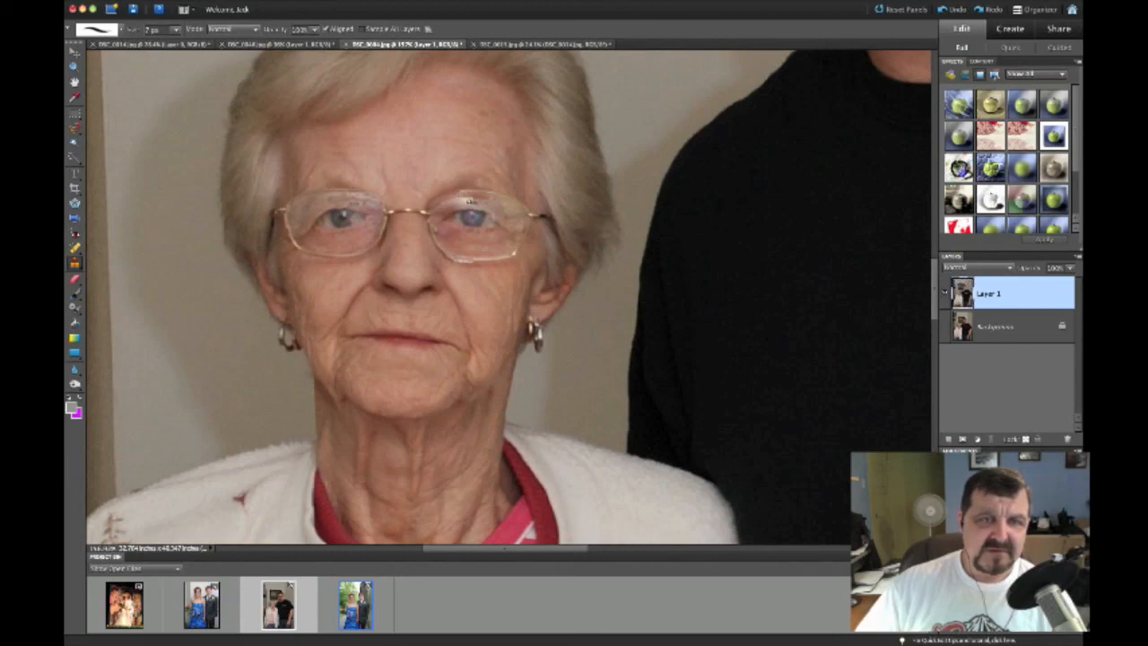
pyautogui.click(473, 204)
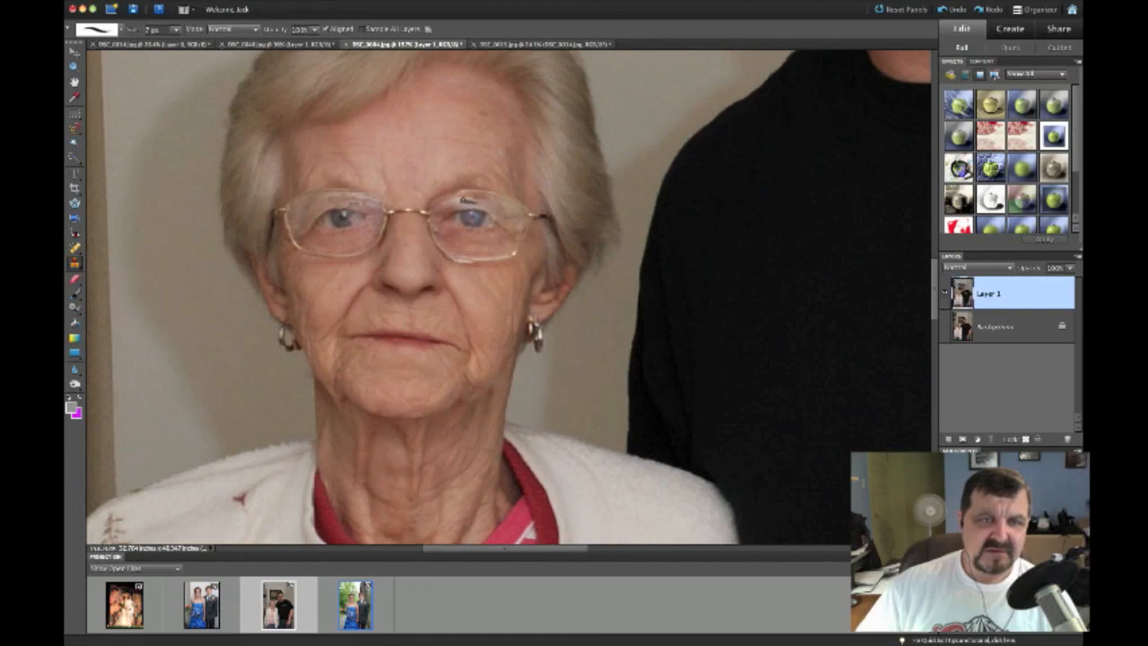
pyautogui.click(441, 208)
pyautogui.click(440, 208)
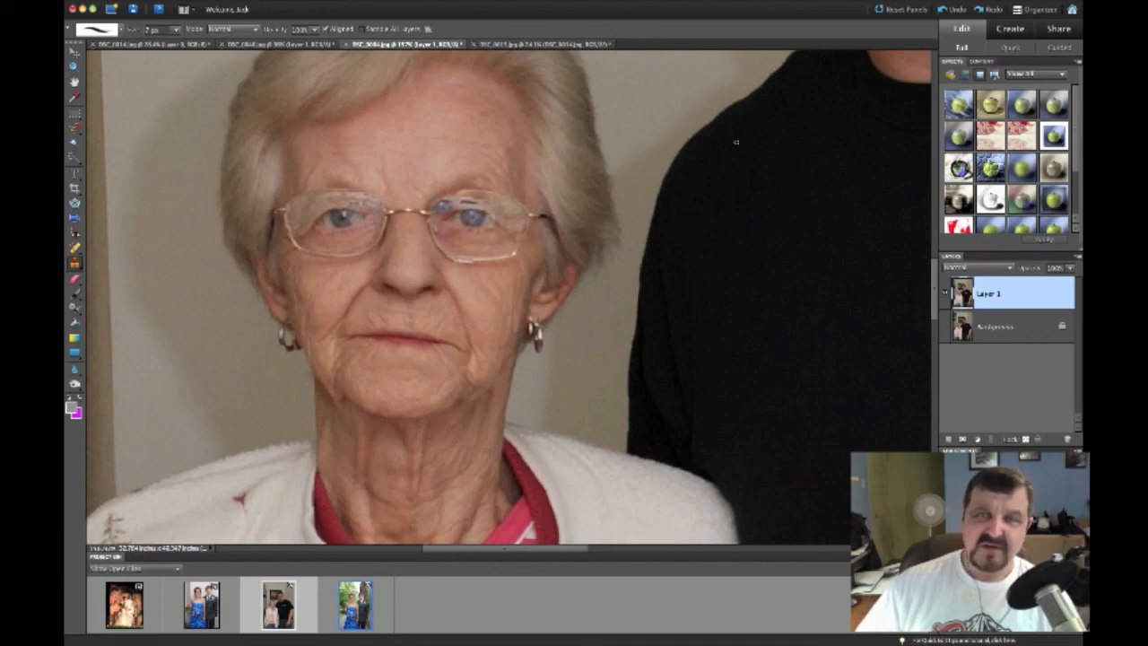
pyautogui.click(949, 10)
pyautogui.click(948, 11)
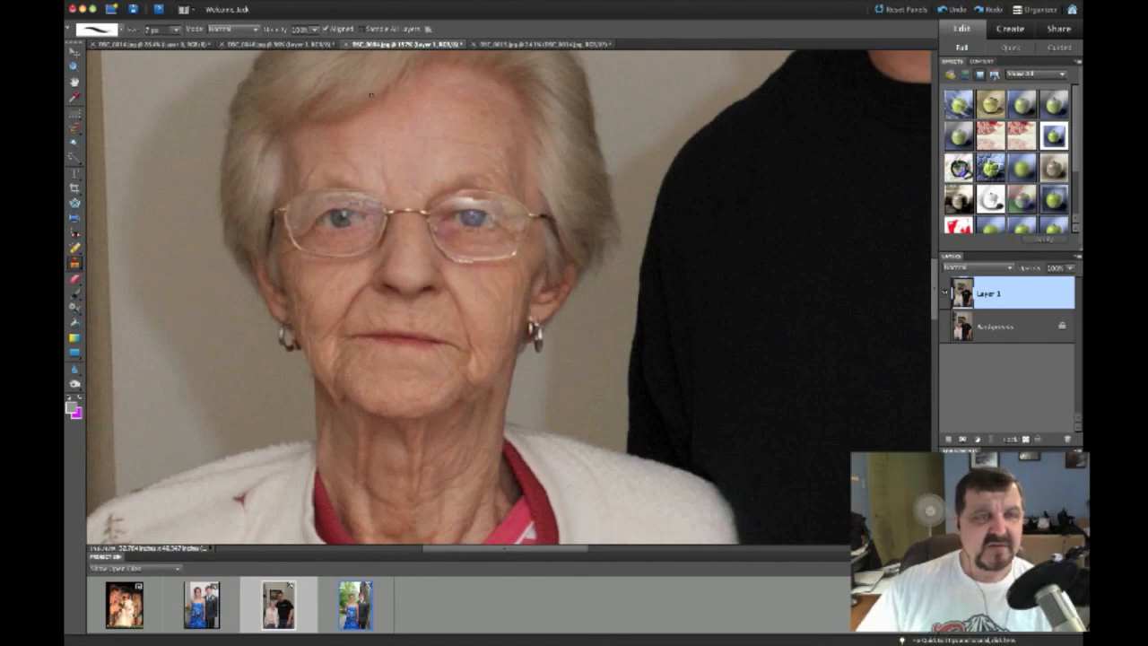
# Examine the retouched glasses at full-photo view and close up, ending with the whole photo fitted on screen.
pyautogui.click(296, 2)
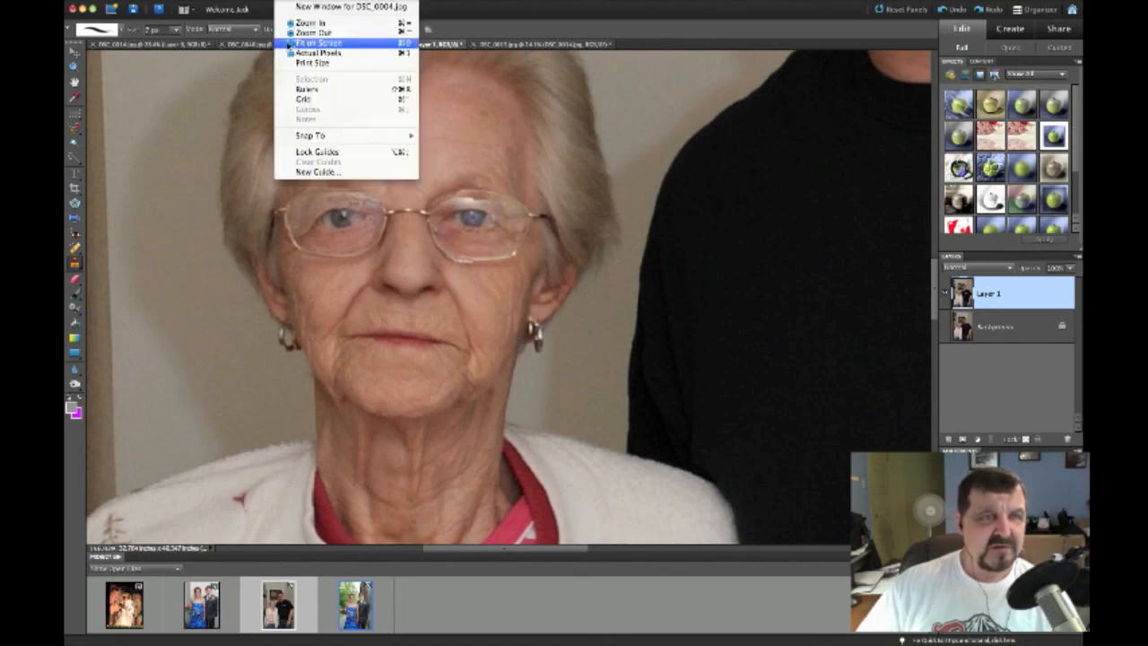
pyautogui.click(305, 43)
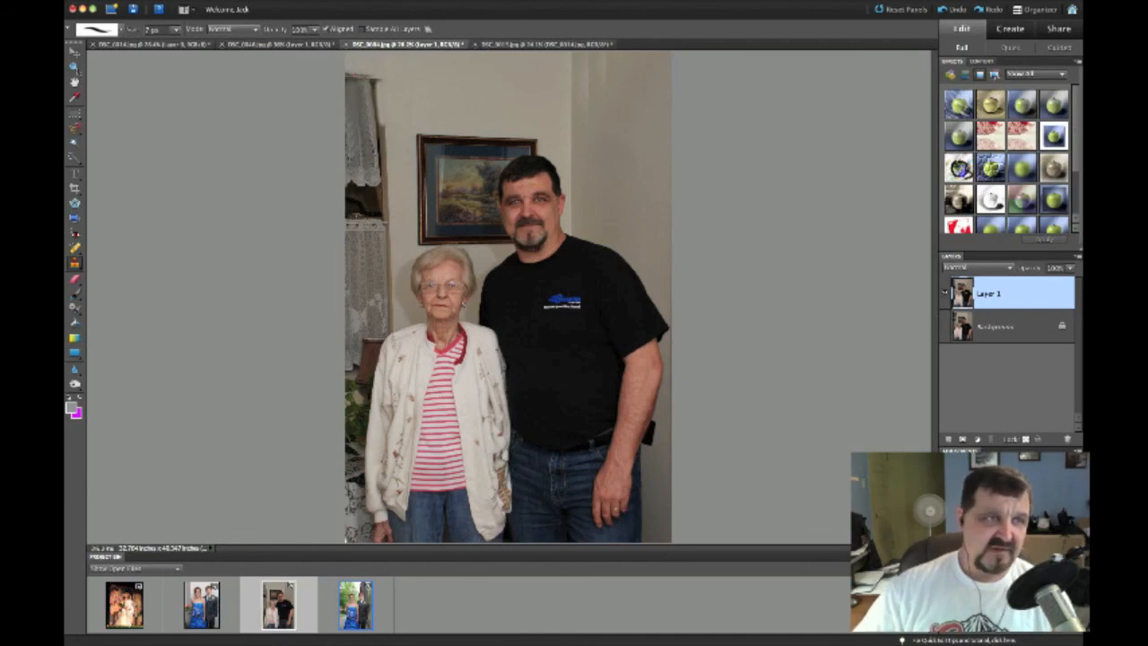
pyautogui.press('z')
pyautogui.moveTo(384, 251); pyautogui.dragTo(575, 373)
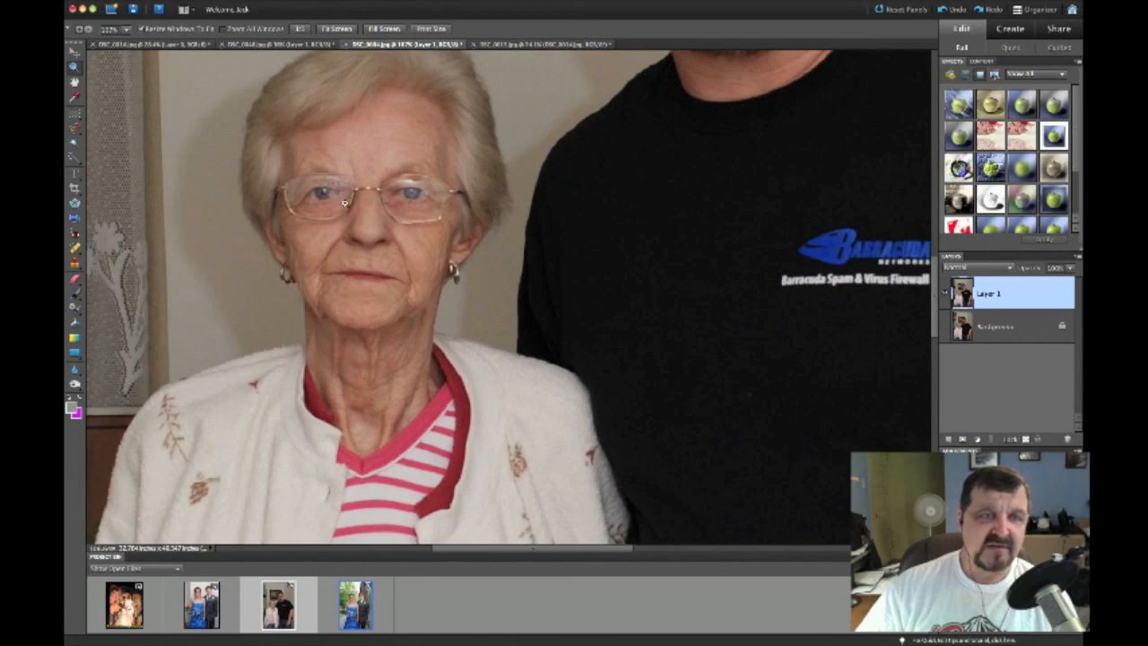
pyautogui.click(285, 1)
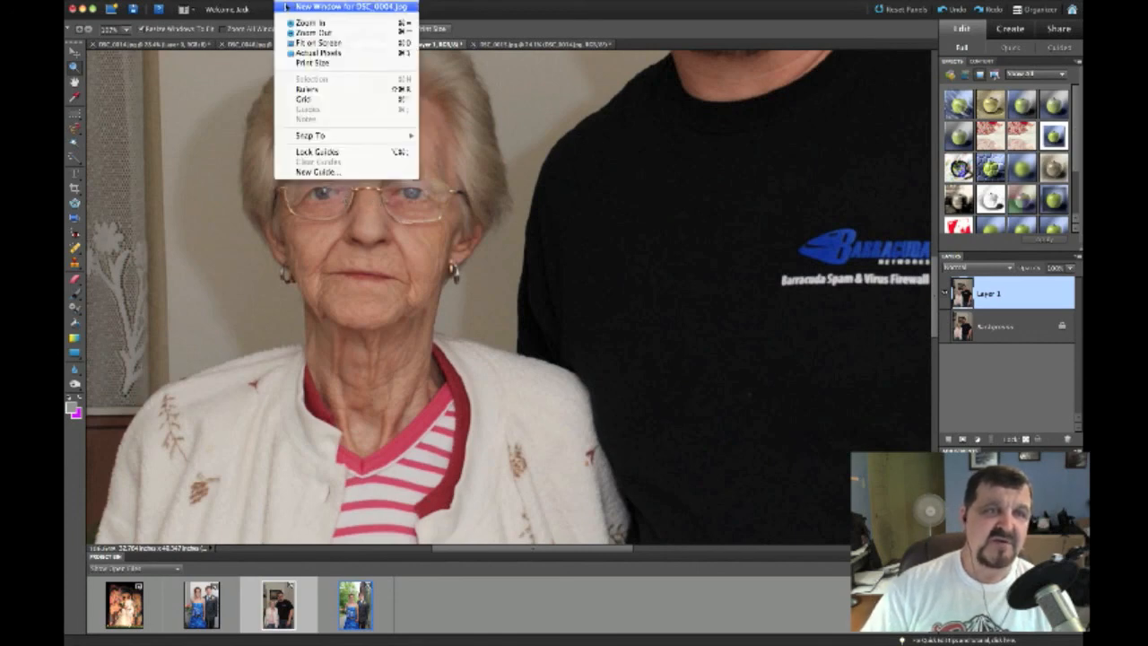
pyautogui.click(294, 43)
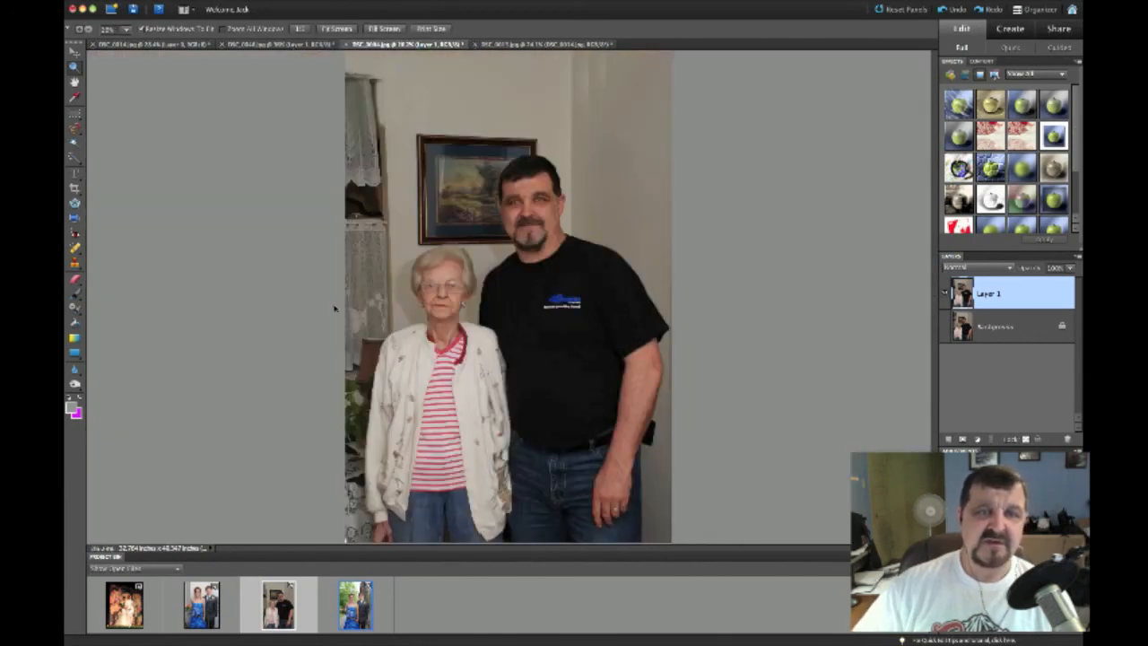